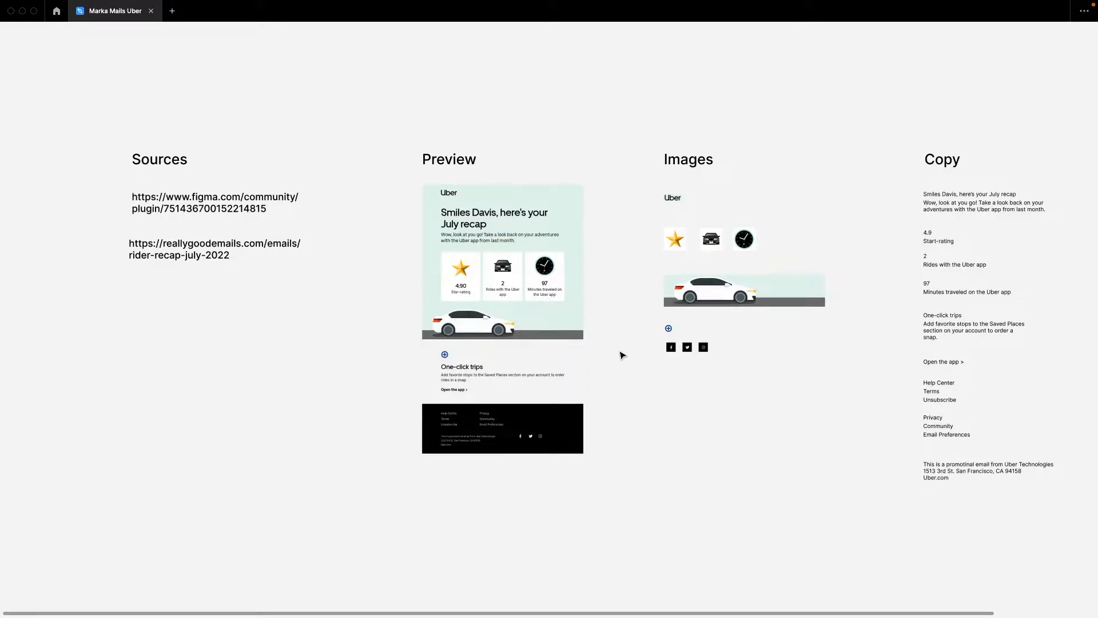
Step: Look over the board's Sources, Preview, Images, Copy and Text styles columns
{"action": "scroll", "coordinate": [609, 335], "scroll_direction": "up", "scroll_amount": 2}
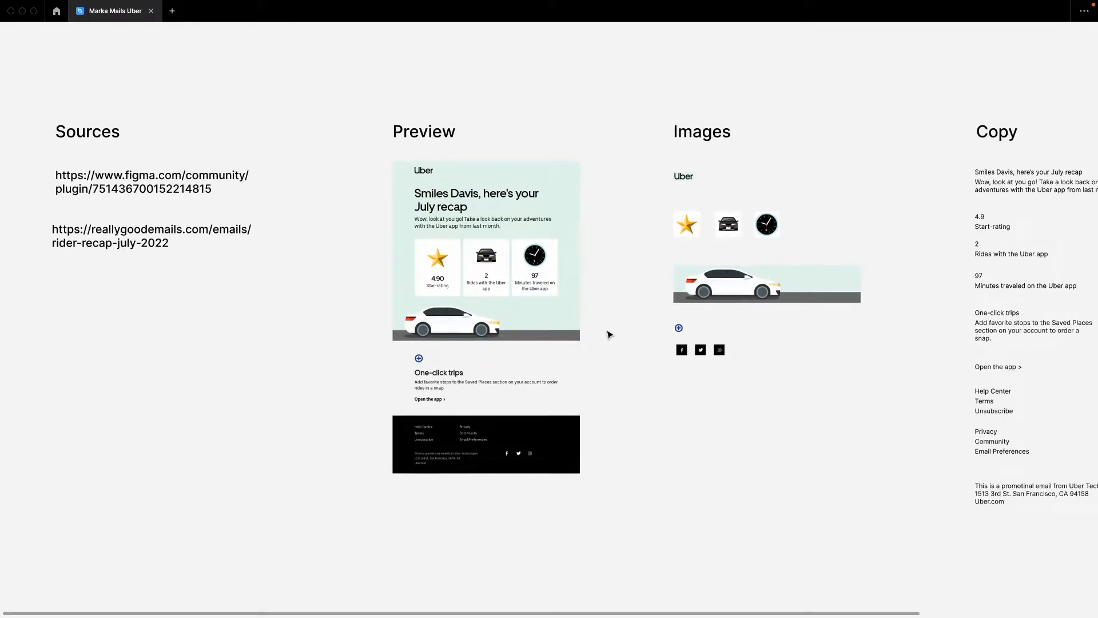
{"action": "scroll", "coordinate": [609, 334], "scroll_direction": "up", "scroll_amount": 3}
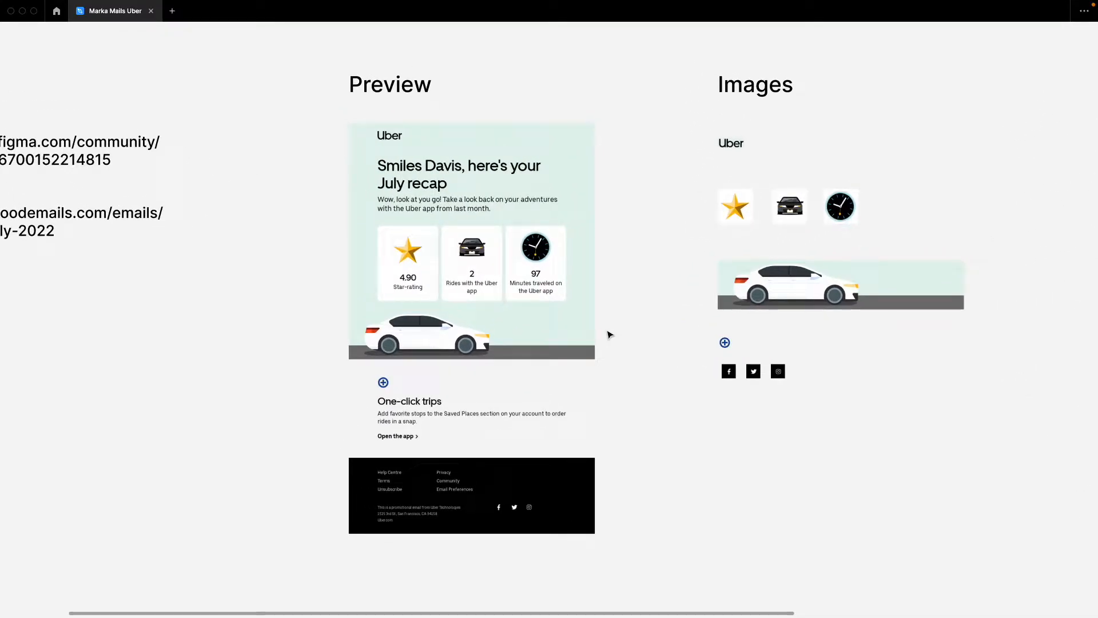
{"action": "scroll", "coordinate": [511, 300], "scroll_direction": "down", "scroll_amount": 3}
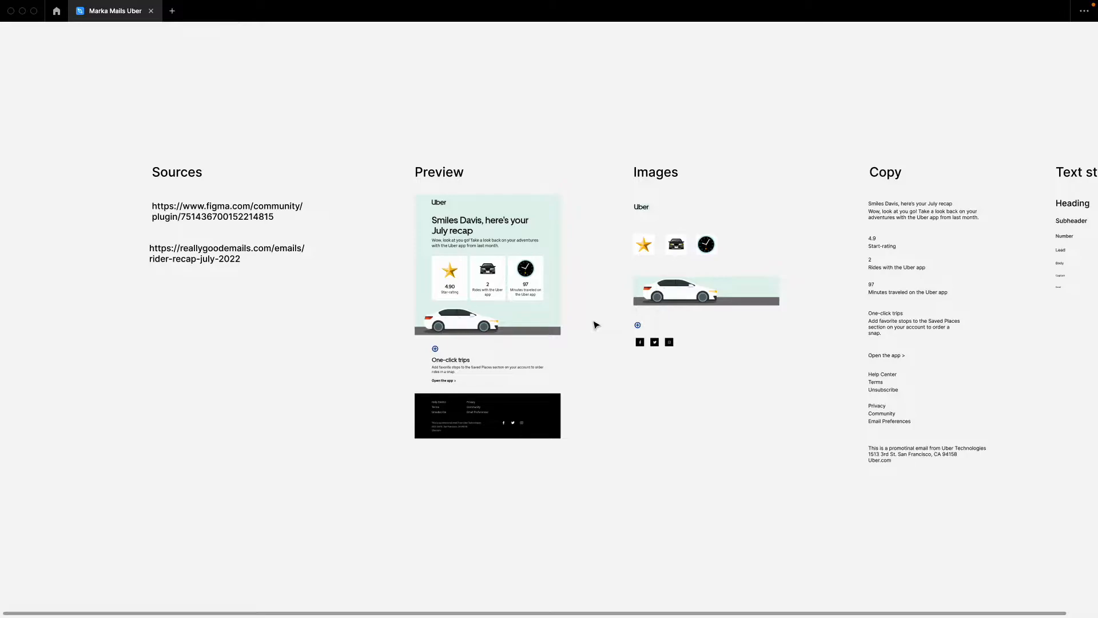
{"action": "left_click", "coordinate": [487, 298]}
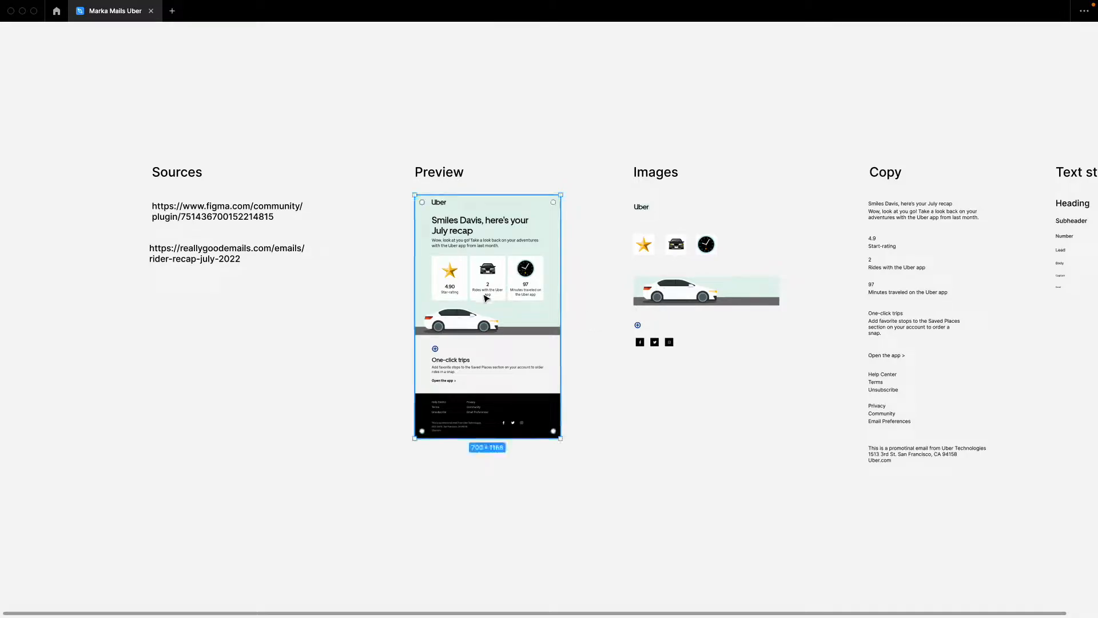
{"action": "left_click", "coordinate": [609, 373]}
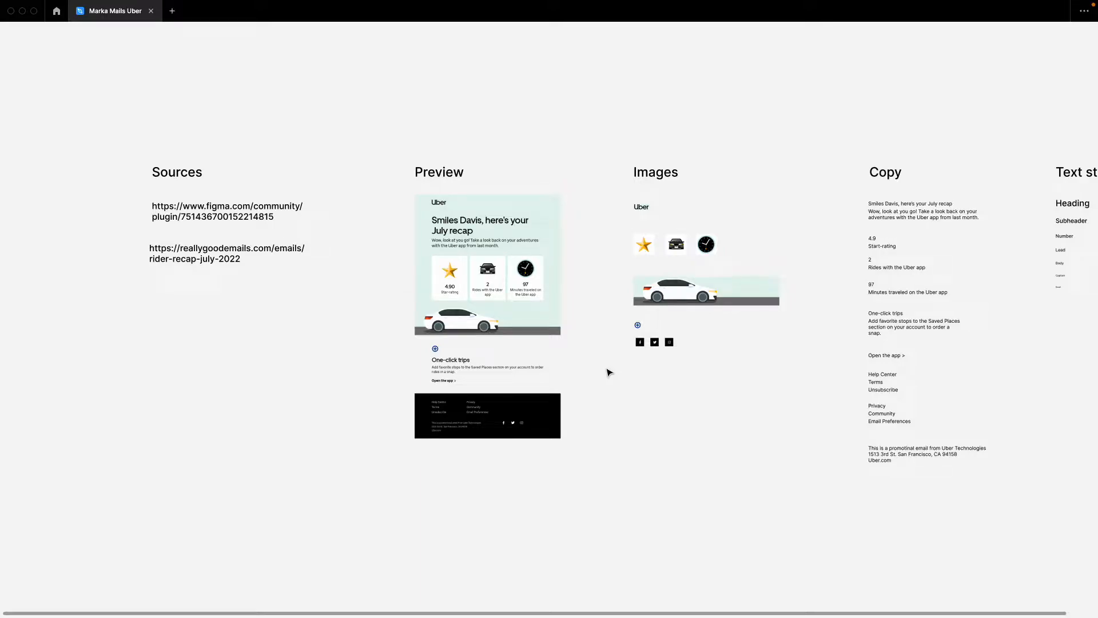
{"action": "key", "text": "shift+1"}
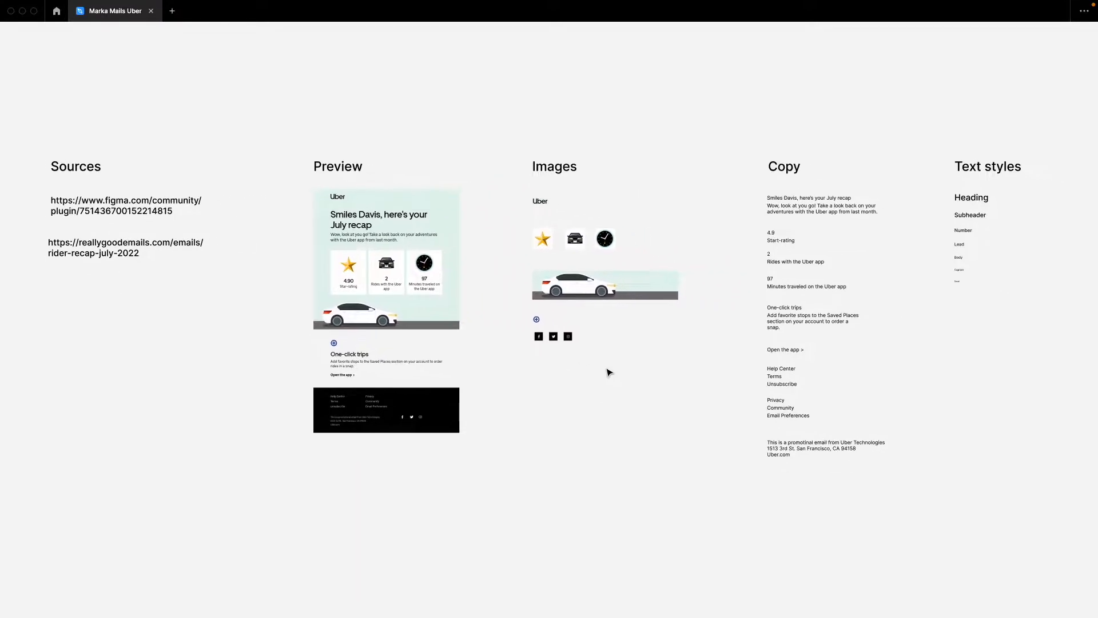
{"action": "scroll", "coordinate": [609, 373], "scroll_direction": "left", "scroll_amount": 2}
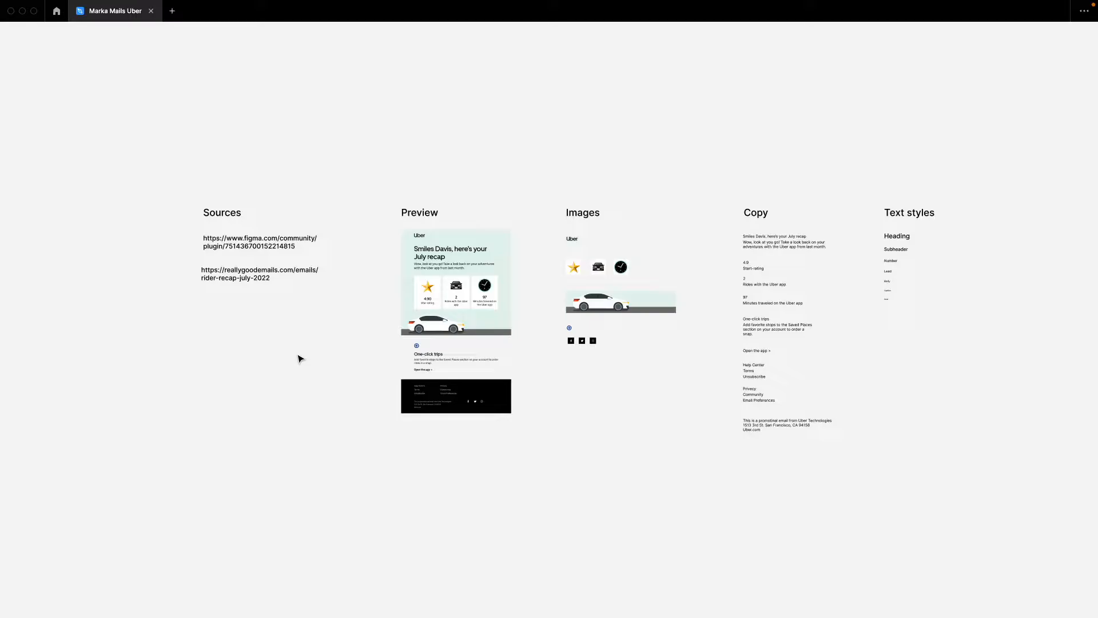
{"action": "scroll", "coordinate": [301, 358], "scroll_direction": "up", "scroll_amount": 3}
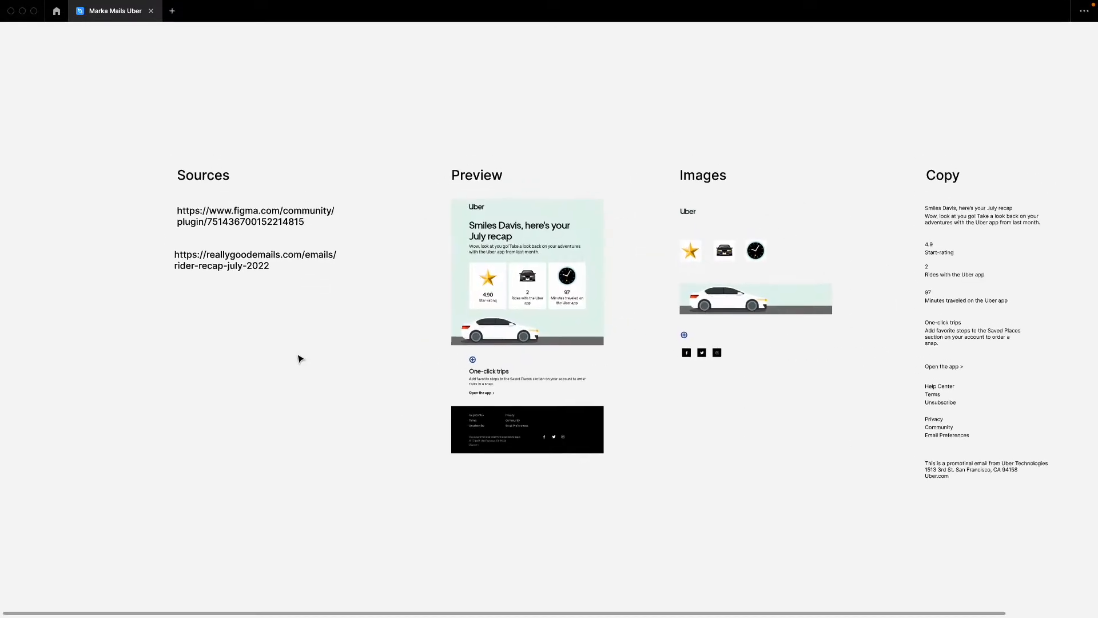
Step: Examine the two source links and the Uber email preview image
{"action": "left_click", "coordinate": [282, 239]}
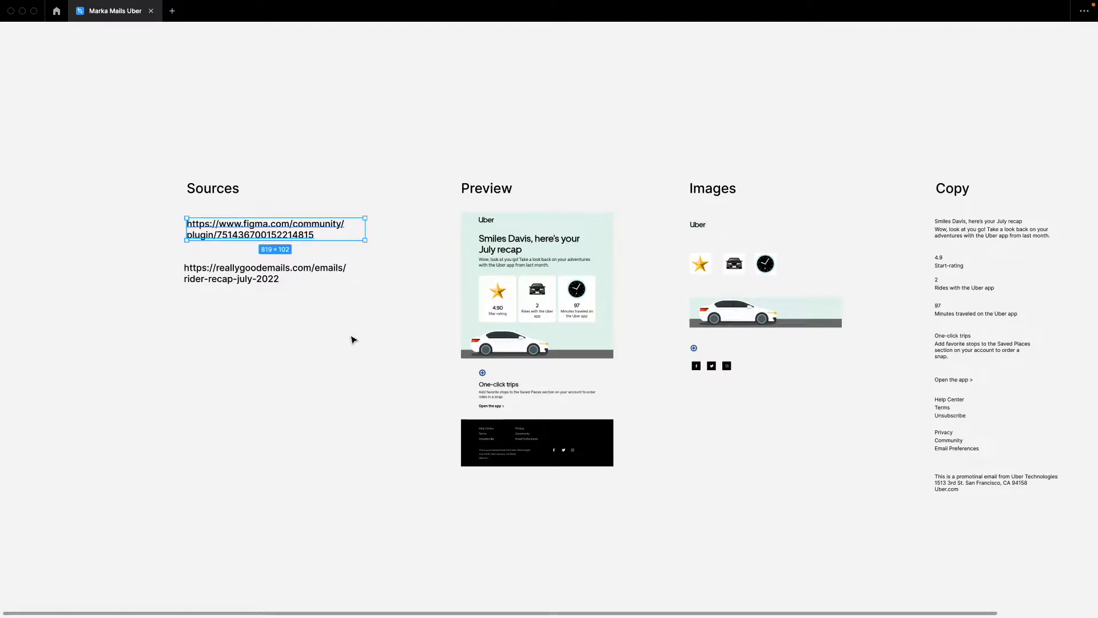
{"action": "left_click", "coordinate": [365, 429]}
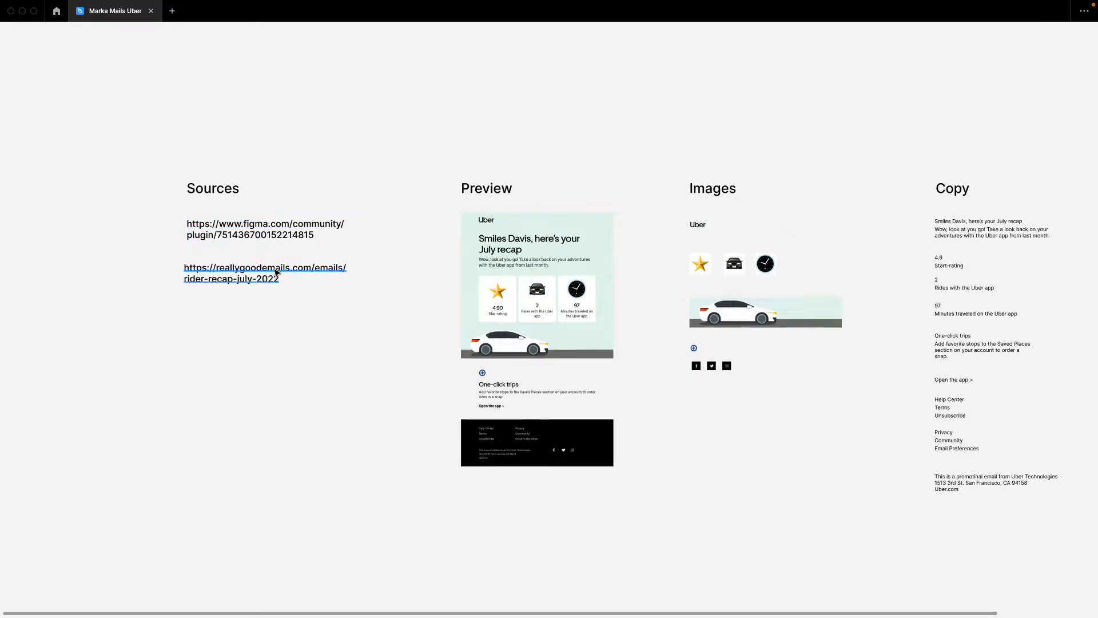
{"action": "left_click", "coordinate": [240, 279]}
{"action": "left_click", "coordinate": [353, 351]}
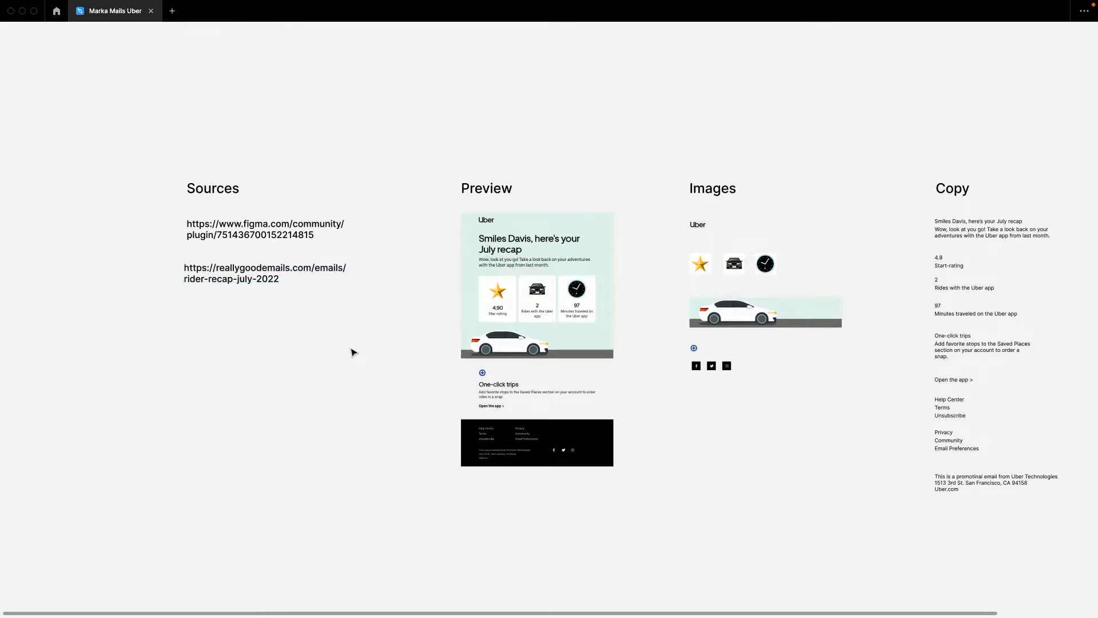
{"action": "left_click", "coordinate": [499, 341]}
{"action": "left_click", "coordinate": [387, 358]}
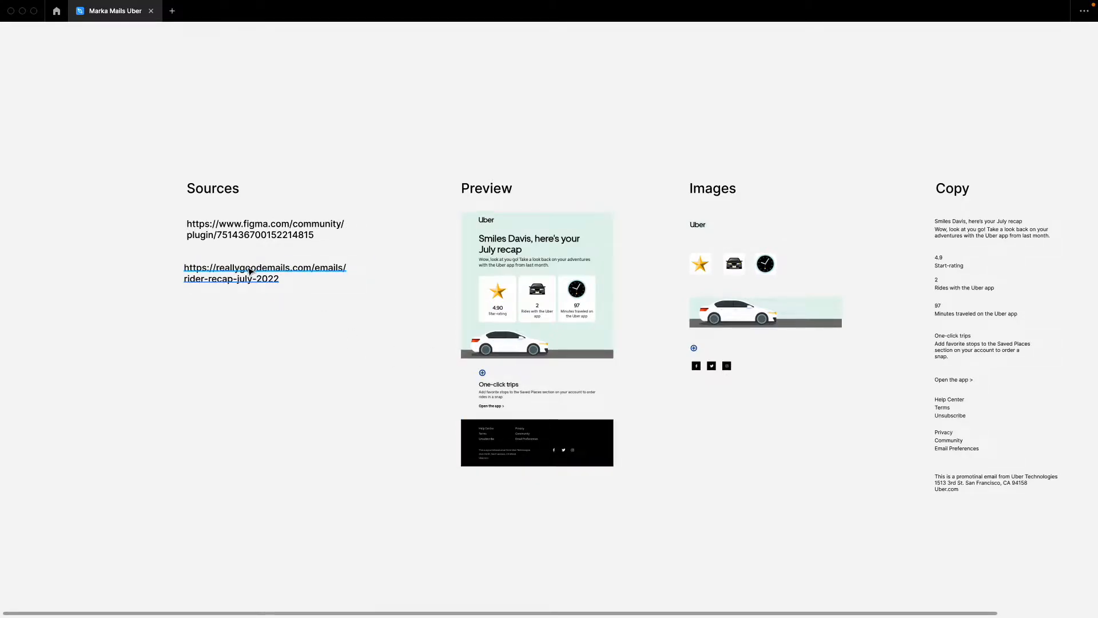
{"action": "mouse_move", "coordinate": [496, 348]}
{"action": "left_mouse_down"}
{"action": "mouse_move", "coordinate": [479, 347]}
{"action": "mouse_move", "coordinate": [497, 348]}
{"action": "left_mouse_up"}
{"action": "left_click", "coordinate": [437, 374]}
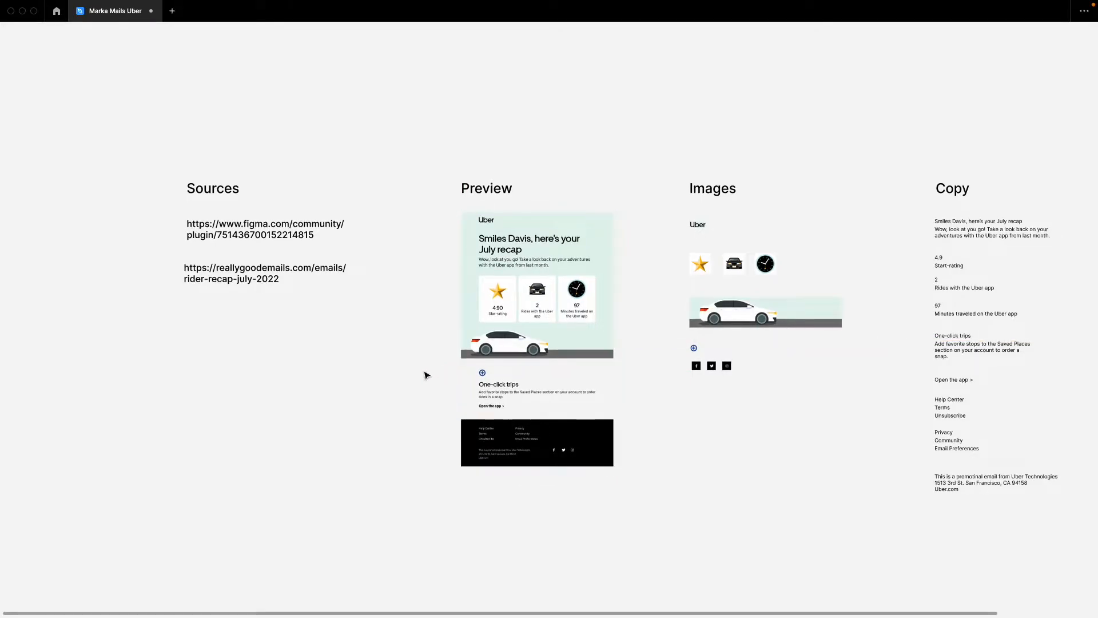
Step: Inspect the items in the Images, Copy and Text styles columns
{"action": "scroll", "coordinate": [426, 375], "scroll_direction": "right", "scroll_amount": 3}
{"action": "left_click", "coordinate": [481, 357]}
{"action": "scroll", "coordinate": [642, 392], "scroll_direction": "right", "scroll_amount": 5}
{"action": "left_click", "coordinate": [458, 424]}
{"action": "left_click_drag", "start_coordinate": [455, 425], "coordinate": [663, 222]}
{"action": "scroll", "coordinate": [601, 300], "scroll_direction": "right", "scroll_amount": 5}
{"action": "left_click_drag", "start_coordinate": [560, 547], "coordinate": [667, 226]}
{"action": "scroll", "coordinate": [667, 226], "scroll_direction": "right", "scroll_amount": 5}
{"action": "left_click_drag", "start_coordinate": [616, 388], "coordinate": [726, 263]}
{"action": "left_click", "coordinate": [743, 284]}
{"action": "scroll", "coordinate": [762, 304], "scroll_direction": "left", "scroll_amount": 10}
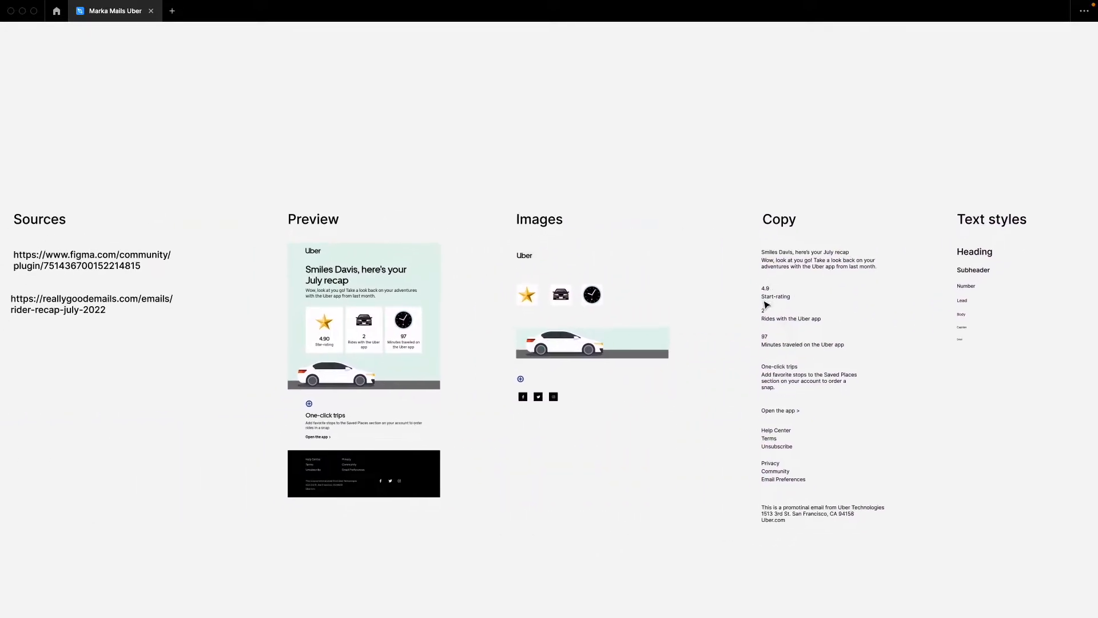
Step: Duplicate the Uber email preview image into the empty area beyond the Text styles column
{"action": "scroll", "coordinate": [766, 307], "scroll_direction": "down", "scroll_amount": 3}
{"action": "scroll", "coordinate": [581, 314], "scroll_direction": "up", "scroll_amount": 4}
{"action": "scroll", "coordinate": [520, 331], "scroll_direction": "down", "scroll_amount": 6}
{"action": "scroll", "coordinate": [520, 330], "scroll_direction": "down", "scroll_amount": 3}
{"action": "left_click_drag", "start_coordinate": [441, 320], "coordinate": [857, 318]}
{"action": "key", "text": "ctrl+backslash"}
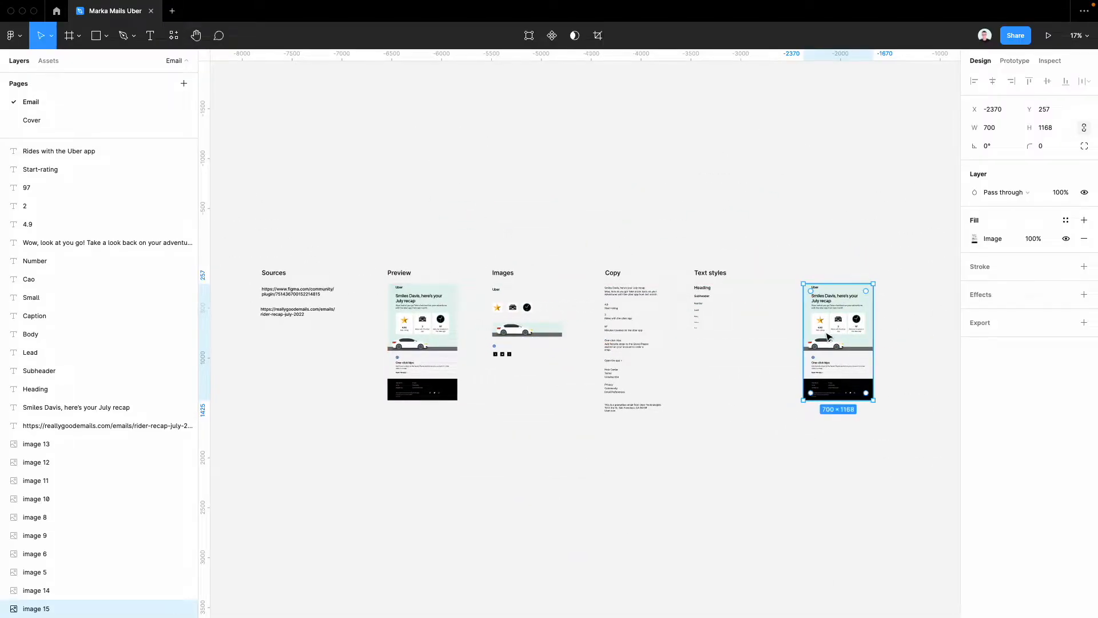
{"action": "scroll", "coordinate": [783, 332], "scroll_direction": "right", "scroll_amount": 4}
{"action": "left_click", "coordinate": [744, 327]}
{"action": "key", "text": "ctrl+backslash"}
{"action": "scroll", "coordinate": [691, 319], "scroll_direction": "right", "scroll_amount": 5}
{"action": "left_click", "coordinate": [509, 317]}
{"action": "scroll", "coordinate": [508, 320], "scroll_direction": "up", "scroll_amount": 3}
{"action": "left_click_drag", "start_coordinate": [515, 314], "coordinate": [513, 314]}
{"action": "scroll", "coordinate": [660, 311], "scroll_direction": "right", "scroll_amount": 2}
{"action": "scroll", "coordinate": [661, 312], "scroll_direction": "up", "scroll_amount": 3}
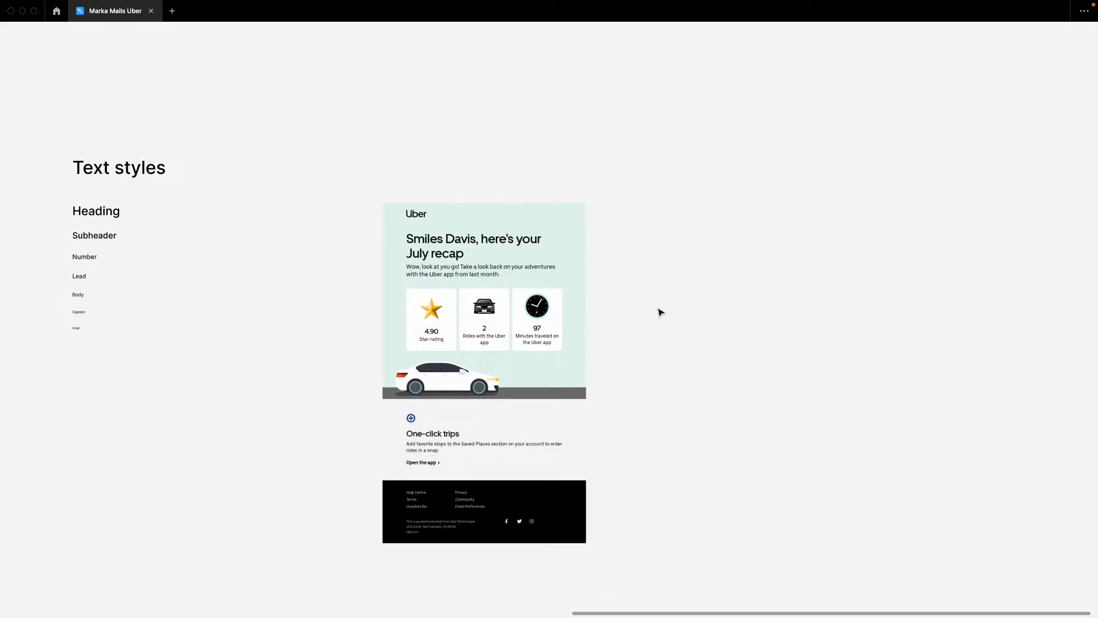
Step: Draw a rectangle about 675 × 680 beside the copied preview, with no fill and an FF0000 stroke
{"action": "scroll", "coordinate": [660, 312], "scroll_direction": "down", "scroll_amount": 1}
{"action": "scroll", "coordinate": [660, 312], "scroll_direction": "left", "scroll_amount": 1}
{"action": "left_click_drag", "start_coordinate": [658, 189], "coordinate": [853, 387]}
{"action": "key", "text": "ctrl+backslash"}
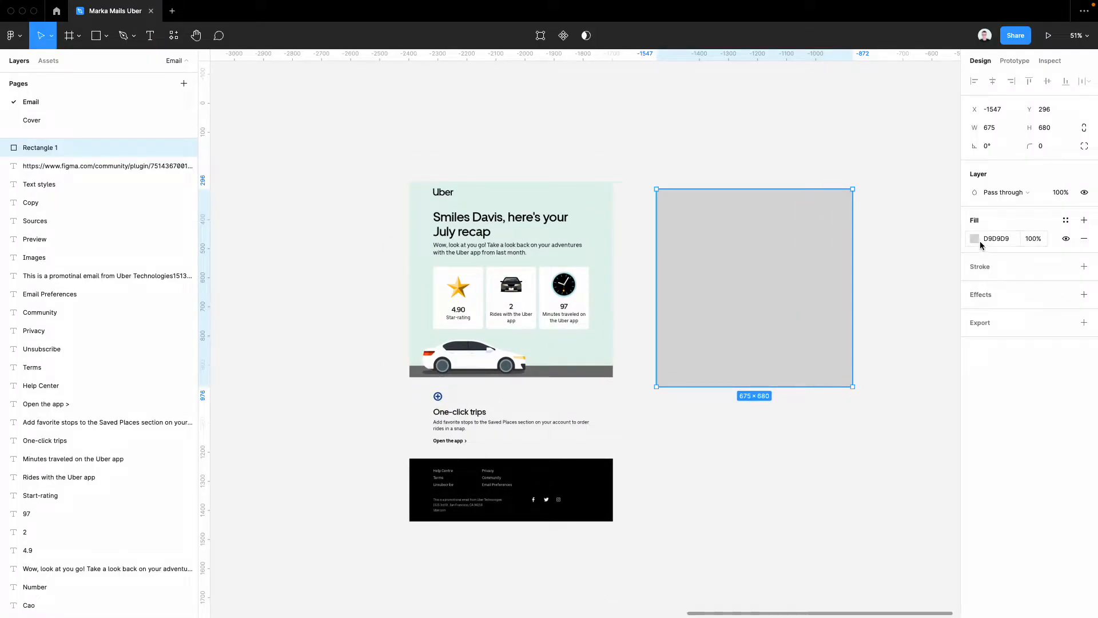
{"action": "key", "text": "shift+x"}
{"action": "left_click", "coordinate": [976, 268]}
{"action": "left_click", "coordinate": [883, 334]}
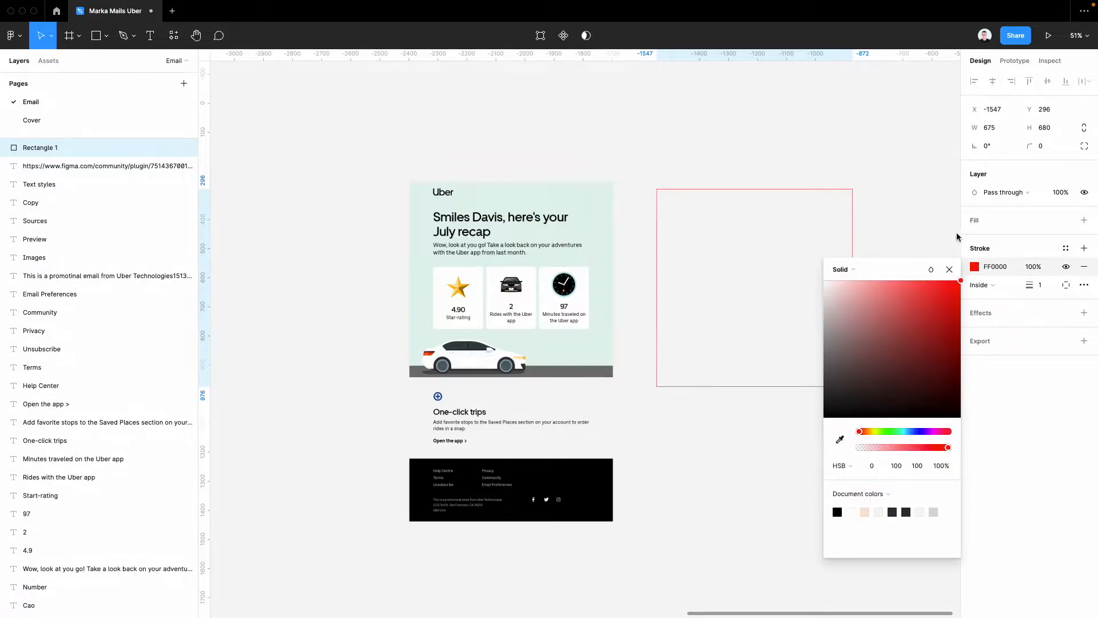
{"action": "left_click", "coordinate": [877, 267]}
{"action": "left_click", "coordinate": [819, 190]}
Step: Move the red outline onto the copied preview and resize it around the Uber logo band, 700 wide by 73 high
{"action": "left_click_drag", "start_coordinate": [811, 266], "coordinate": [566, 262]}
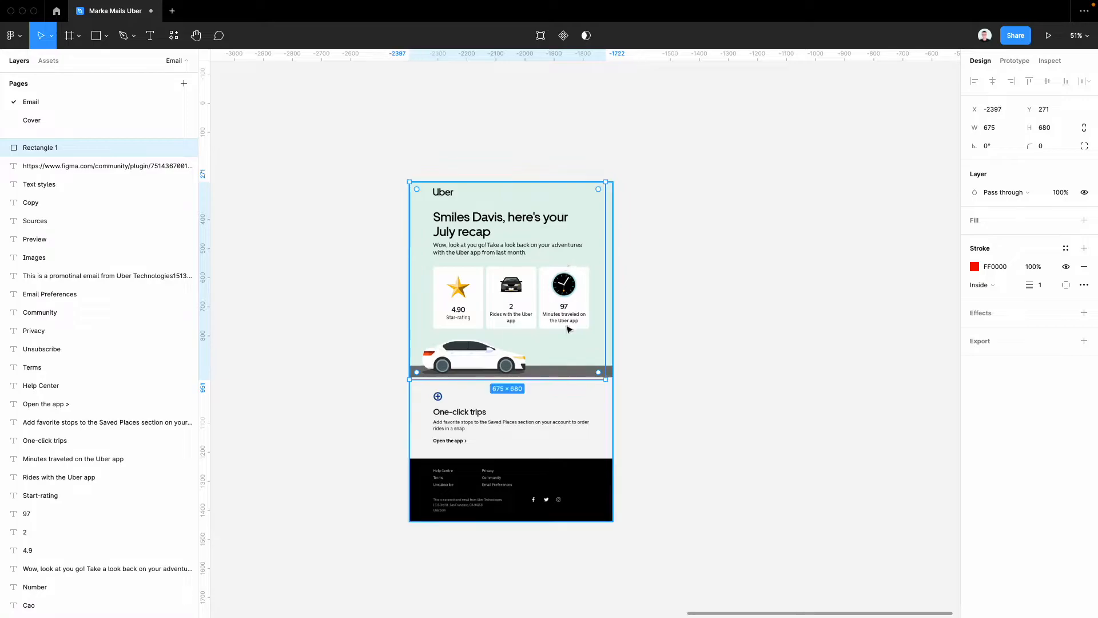
{"action": "mouse_move", "coordinate": [563, 380]}
{"action": "left_mouse_down"}
{"action": "mouse_move", "coordinate": [561, 179]}
{"action": "mouse_move", "coordinate": [564, 201]}
{"action": "mouse_move", "coordinate": [589, 203]}
{"action": "mouse_move", "coordinate": [544, 224]}
{"action": "mouse_move", "coordinate": [560, 369]}
{"action": "left_mouse_up"}
{"action": "scroll", "coordinate": [547, 257], "scroll_direction": "up", "scroll_amount": 5}
{"action": "scroll", "coordinate": [556, 352], "scroll_direction": "down", "scroll_amount": 1}
Step: Duplicate the outline down the preview to frame the heading, stat cards, car, One-click trips and footer sections
{"action": "left_click_drag", "start_coordinate": [535, 439], "coordinate": [535, 402]}
{"action": "scroll", "coordinate": [486, 389], "scroll_direction": "down", "scroll_amount": 1}
{"action": "left_click_drag", "start_coordinate": [469, 376], "coordinate": [488, 460], "text": "alt"}
{"action": "scroll", "coordinate": [443, 441], "scroll_direction": "down", "scroll_amount": 2}
{"action": "scroll", "coordinate": [442, 442], "scroll_direction": "up", "scroll_amount": 3}
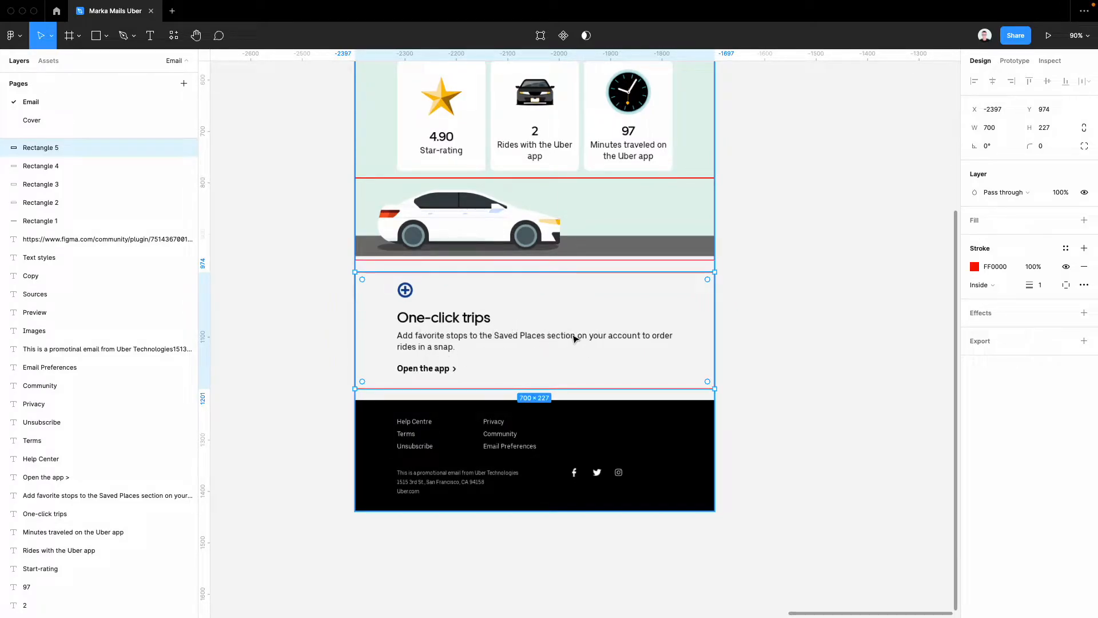
{"action": "left_click_drag", "start_coordinate": [569, 339], "coordinate": [570, 458], "text": "alt"}
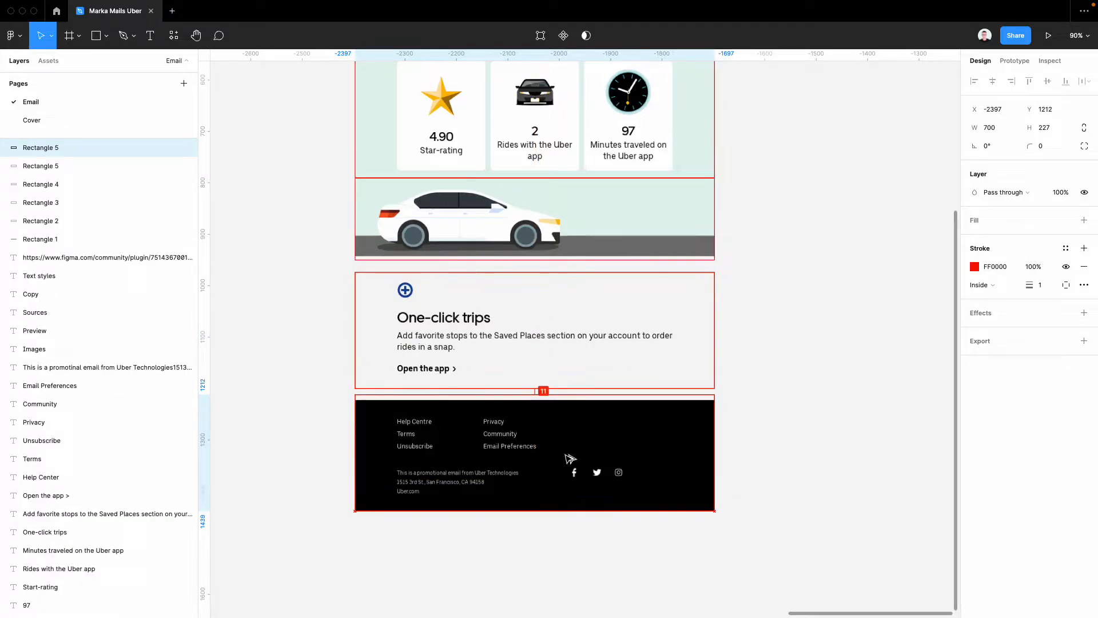
{"action": "scroll", "coordinate": [566, 456], "scroll_direction": "up", "scroll_amount": 3}
{"action": "scroll", "coordinate": [566, 454], "scroll_direction": "down", "scroll_amount": 3}
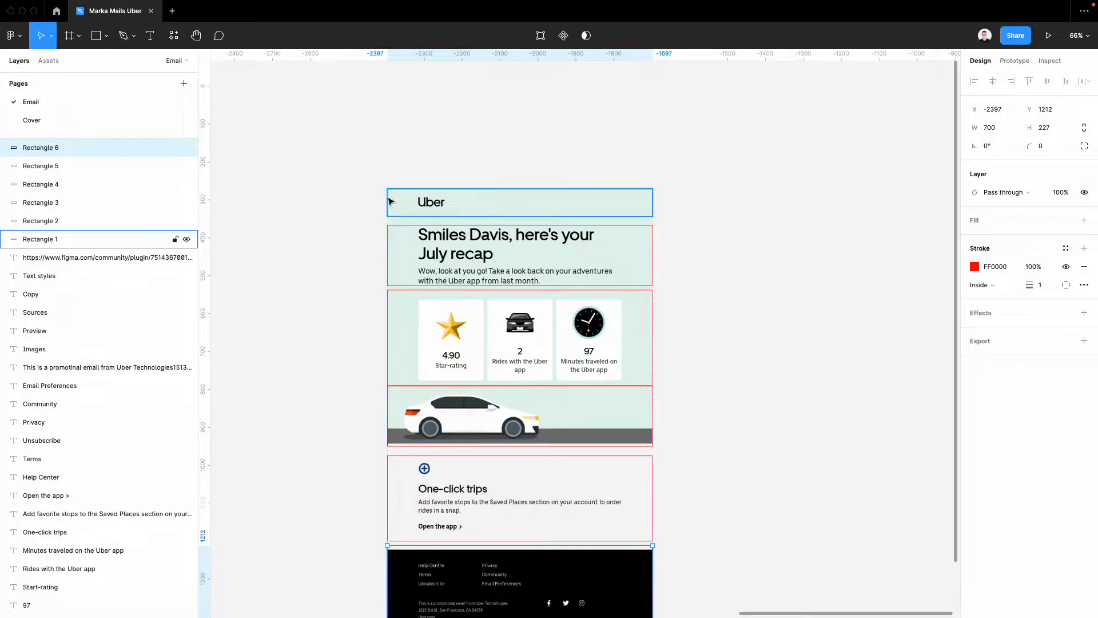
Step: Duplicate the logo band outline and extend the copy over the whole green section down past the car, 700 × 680
{"action": "left_click", "coordinate": [390, 201]}
{"action": "key", "text": "ctrl+d"}
{"action": "left_click_drag", "start_coordinate": [435, 216], "coordinate": [433, 446]}
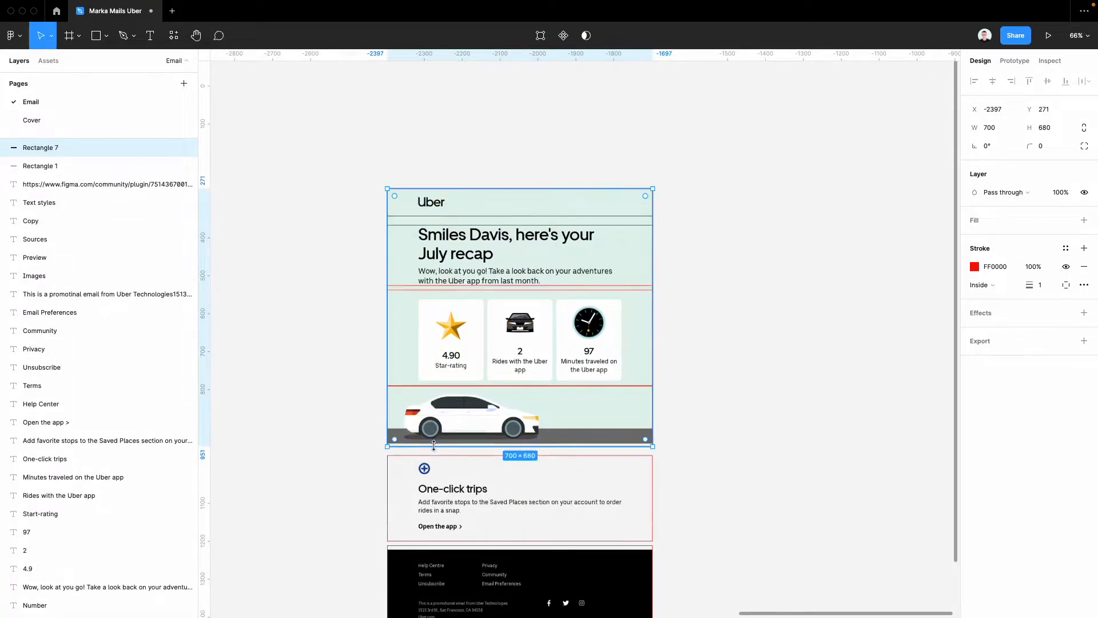
Step: Narrow the stat cards outline symmetrically to 538 wide so it matches the cards' edges
{"action": "left_click", "coordinate": [394, 361]}
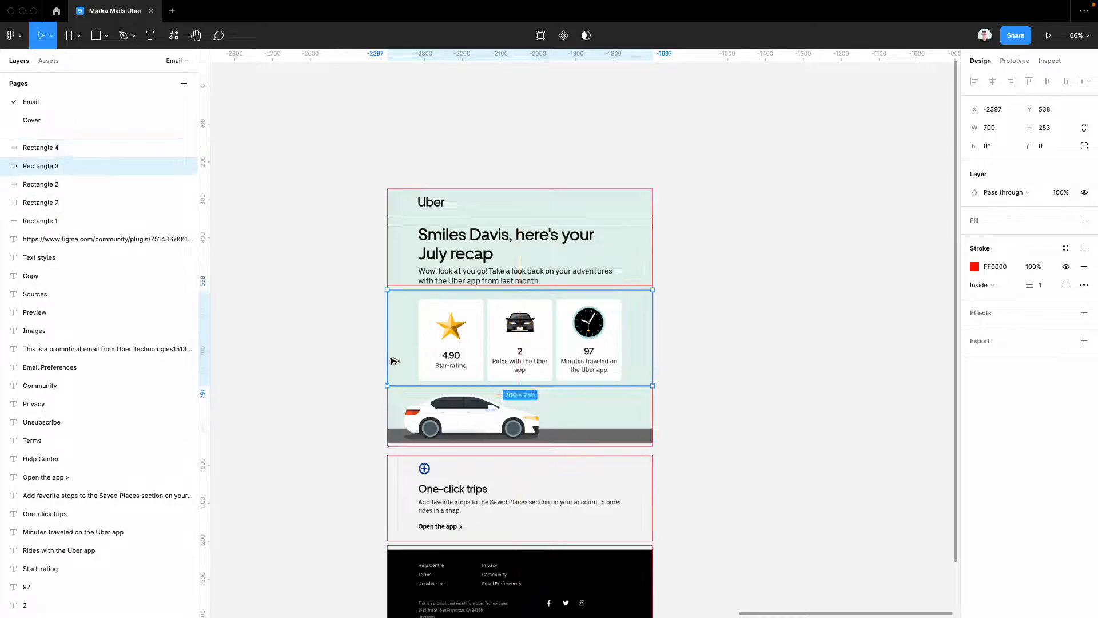
{"action": "left_click", "coordinate": [86, 147]}
{"action": "left_click", "coordinate": [172, 166]}
{"action": "left_click_drag", "start_coordinate": [388, 354], "coordinate": [419, 354]}
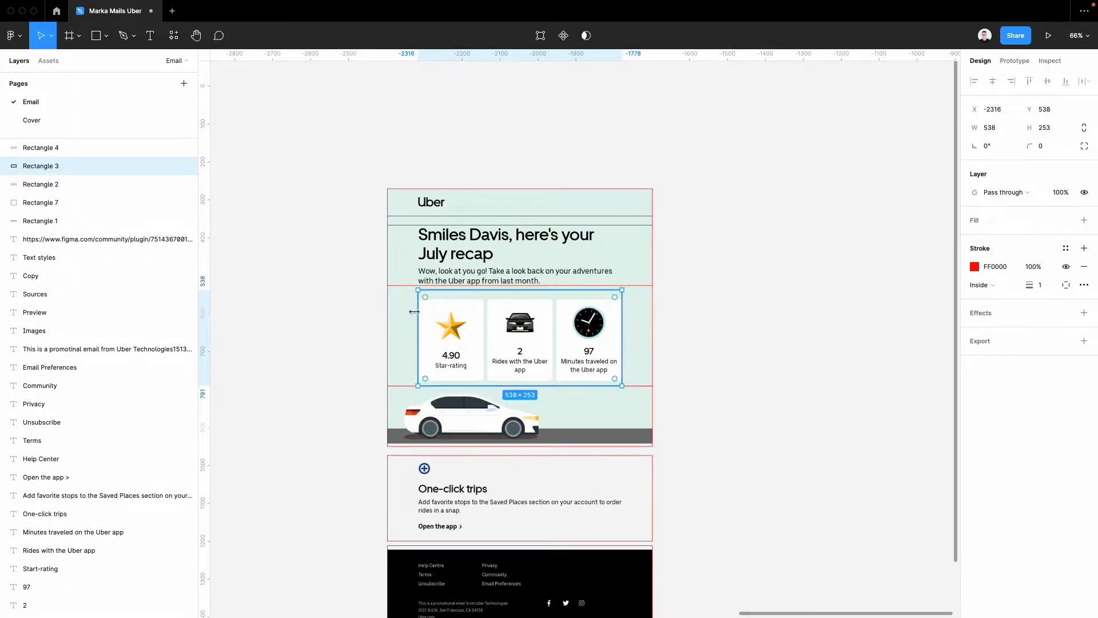
Step: Narrow the heading text and Uber logo outlines symmetrically to 538 wide, in line with the stat cards outline
{"action": "left_click", "coordinate": [388, 267]}
{"action": "left_click_drag", "start_coordinate": [399, 263], "coordinate": [418, 263]}
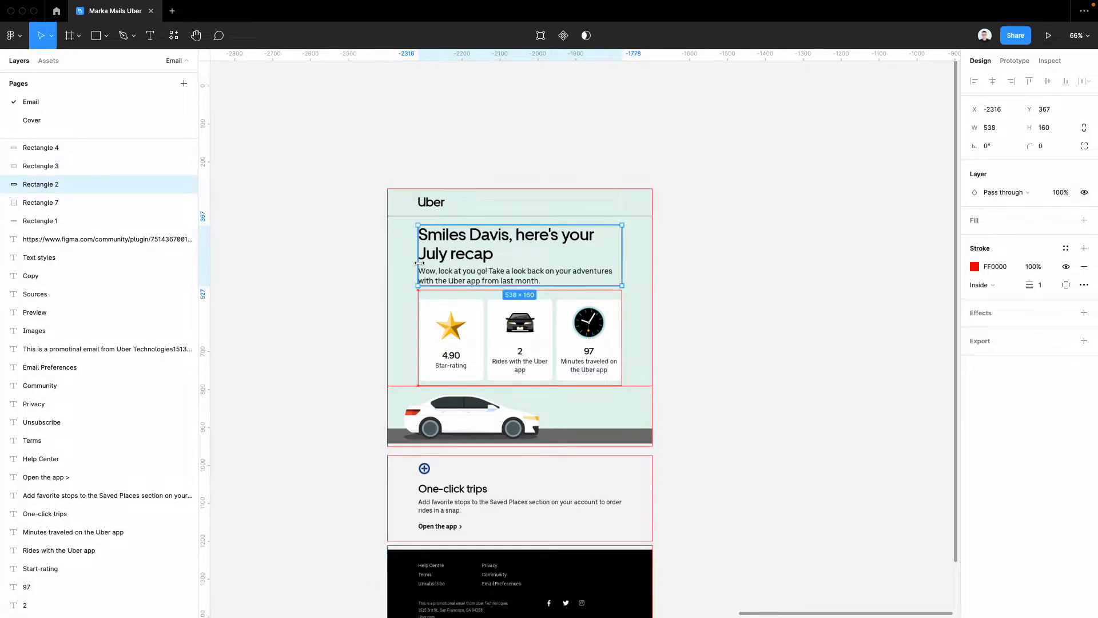
{"action": "left_click", "coordinate": [388, 202]}
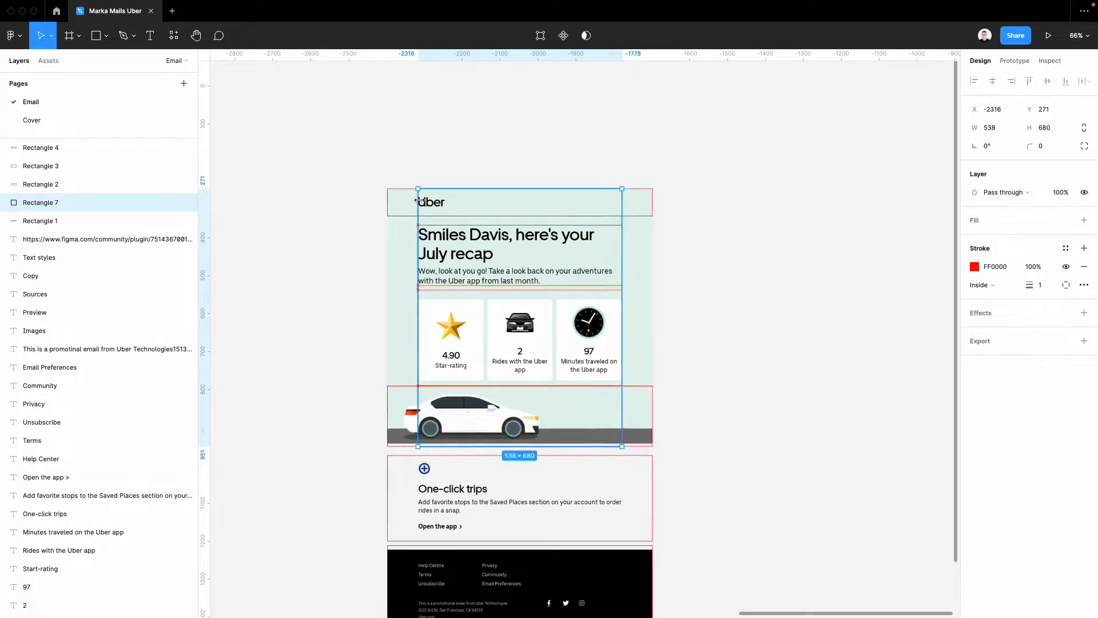
{"action": "left_click", "coordinate": [389, 205]}
{"action": "left_click_drag", "start_coordinate": [389, 205], "coordinate": [418, 205]}
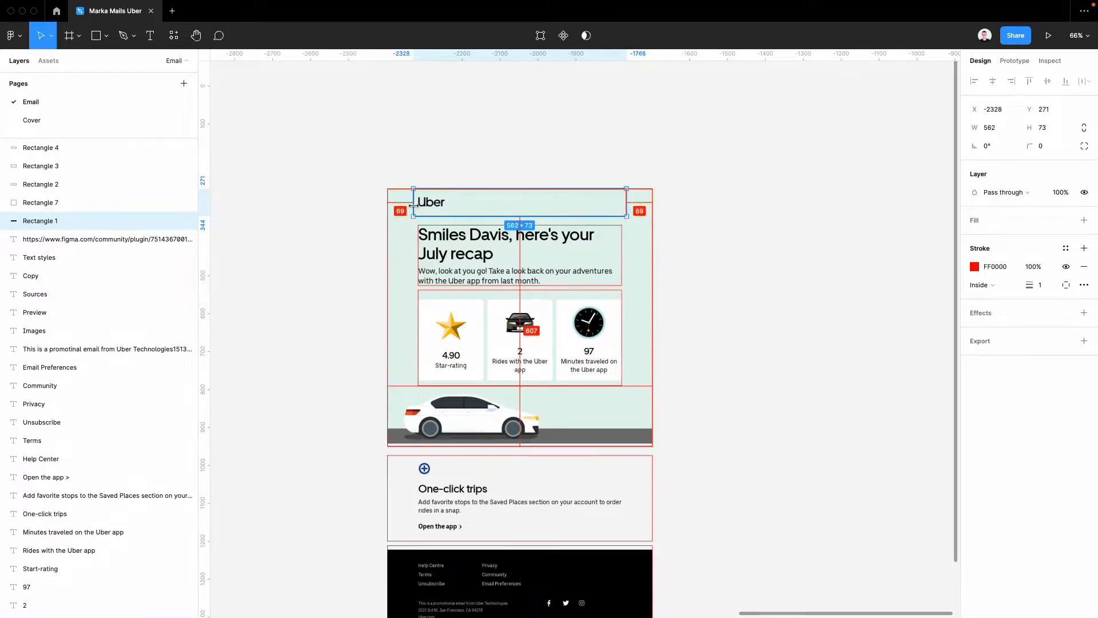
{"action": "left_click", "coordinate": [463, 172]}
Step: Duplicate the Uber logo from the Images column into the empty space beside the outlined preview
{"action": "scroll", "coordinate": [464, 171], "scroll_direction": "down", "scroll_amount": 2}
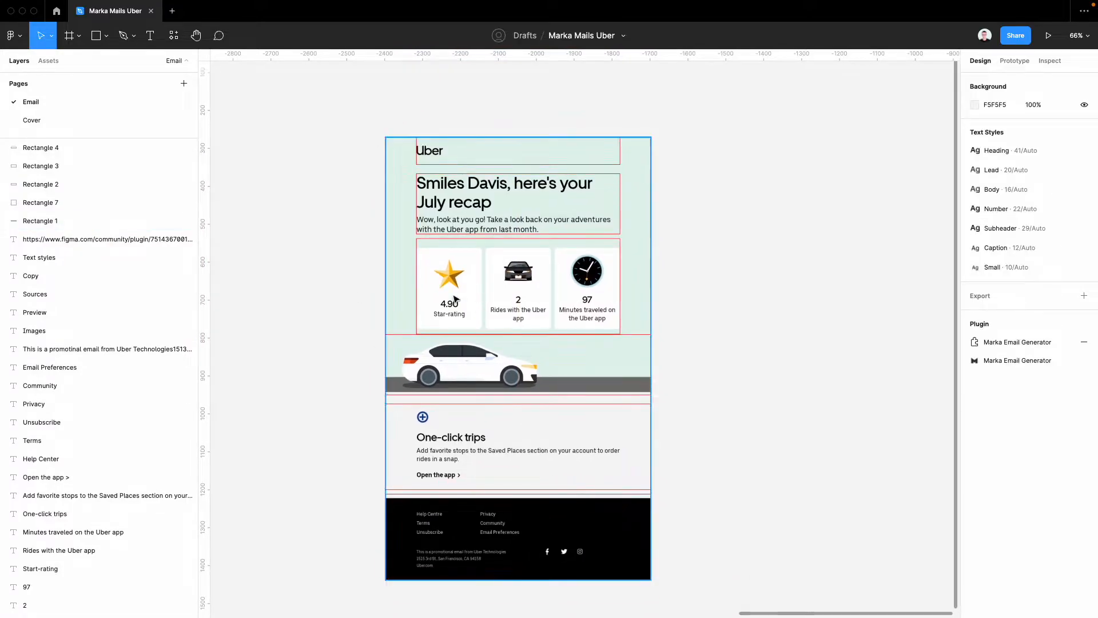
{"action": "scroll", "coordinate": [604, 358], "scroll_direction": "right", "scroll_amount": 1}
{"action": "scroll", "coordinate": [717, 364], "scroll_direction": "up", "scroll_amount": 1}
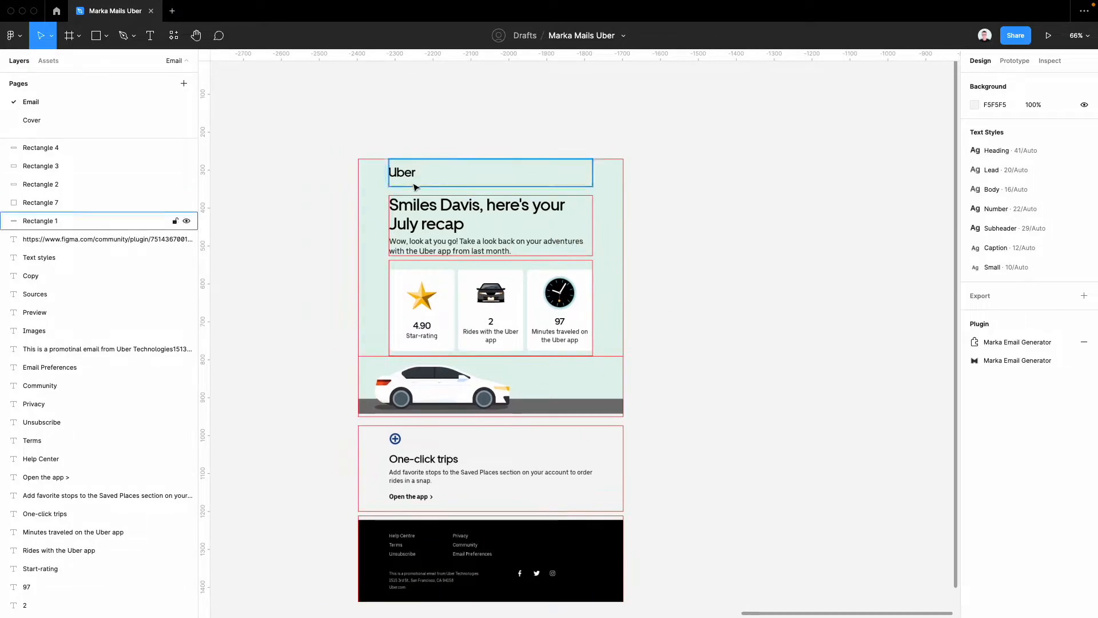
{"action": "scroll", "coordinate": [393, 191], "scroll_direction": "down", "scroll_amount": 3}
{"action": "scroll", "coordinate": [393, 191], "scroll_direction": "left", "scroll_amount": 5}
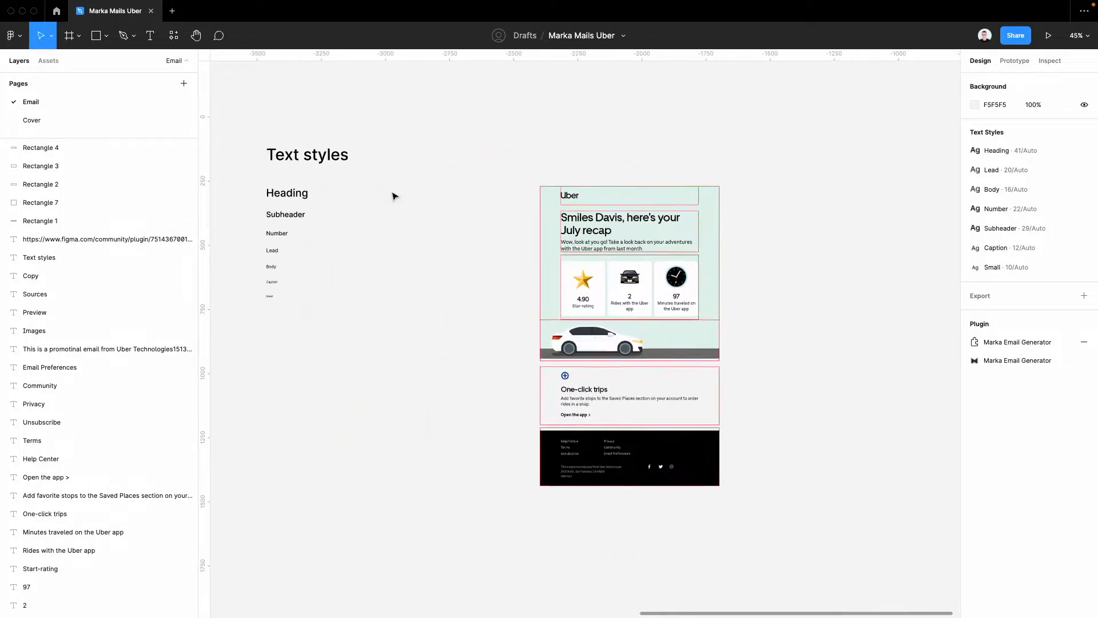
{"action": "scroll", "coordinate": [395, 191], "scroll_direction": "down", "scroll_amount": 3}
{"action": "scroll", "coordinate": [249, 192], "scroll_direction": "left", "scroll_amount": 5}
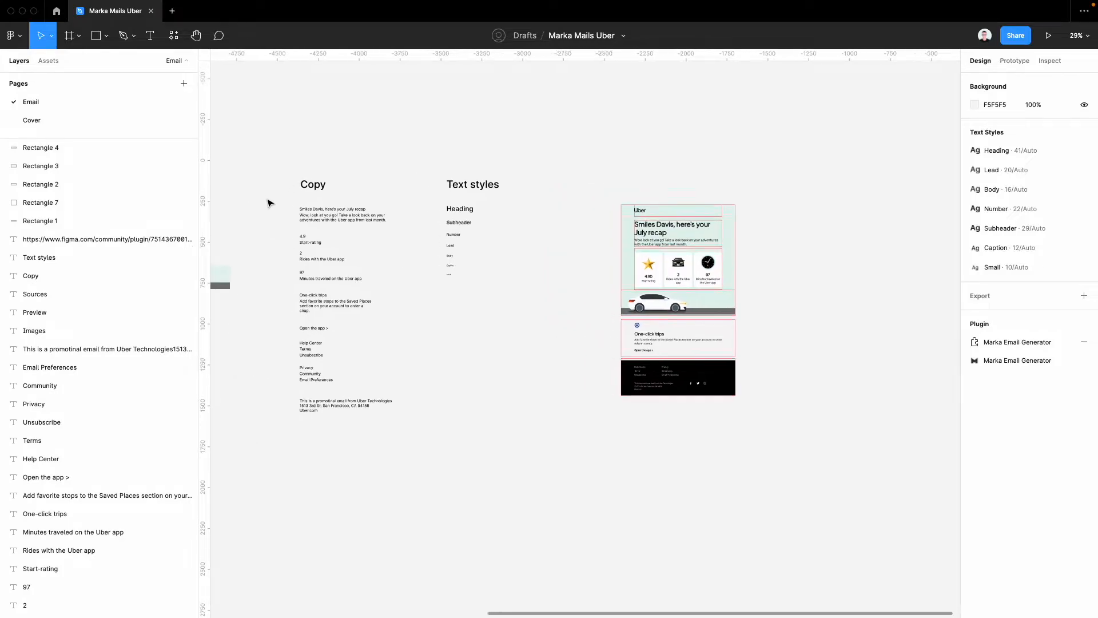
{"action": "left_click_drag", "start_coordinate": [250, 213], "coordinate": [881, 174]}
{"action": "scroll", "coordinate": [719, 227], "scroll_direction": "right", "scroll_amount": 5}
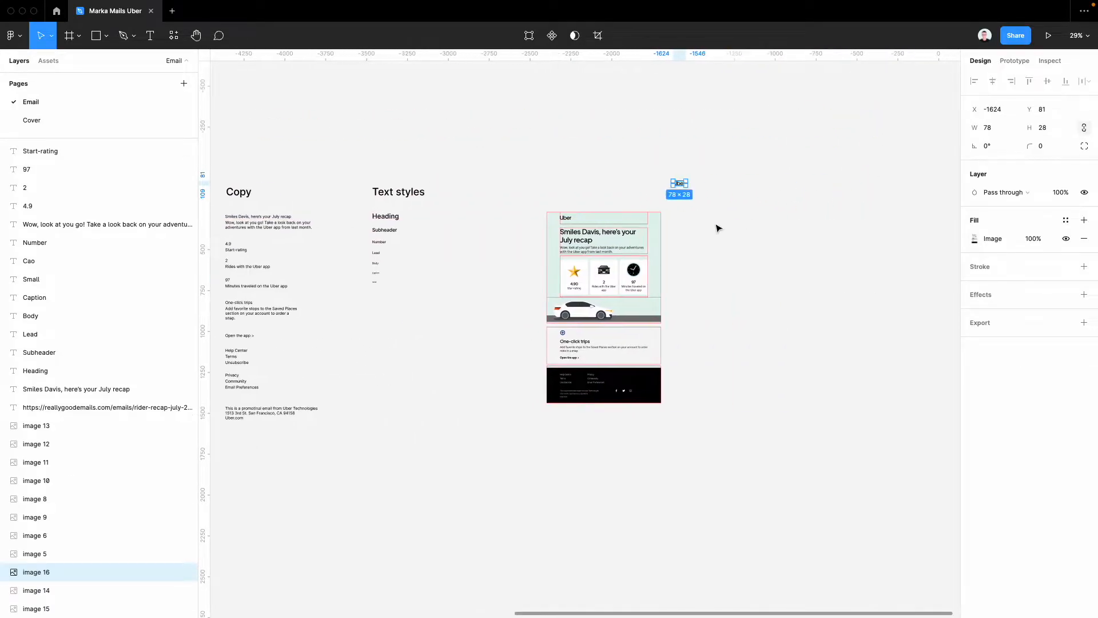
Step: Draw a frame about 670 × 73 beside the preview, level with its logo band
{"action": "left_click", "coordinate": [719, 228]}
{"action": "scroll", "coordinate": [718, 227], "scroll_direction": "up", "scroll_amount": 3}
{"action": "key", "text": "f"}
{"action": "left_click_drag", "start_coordinate": [633, 227], "coordinate": [786, 243]}
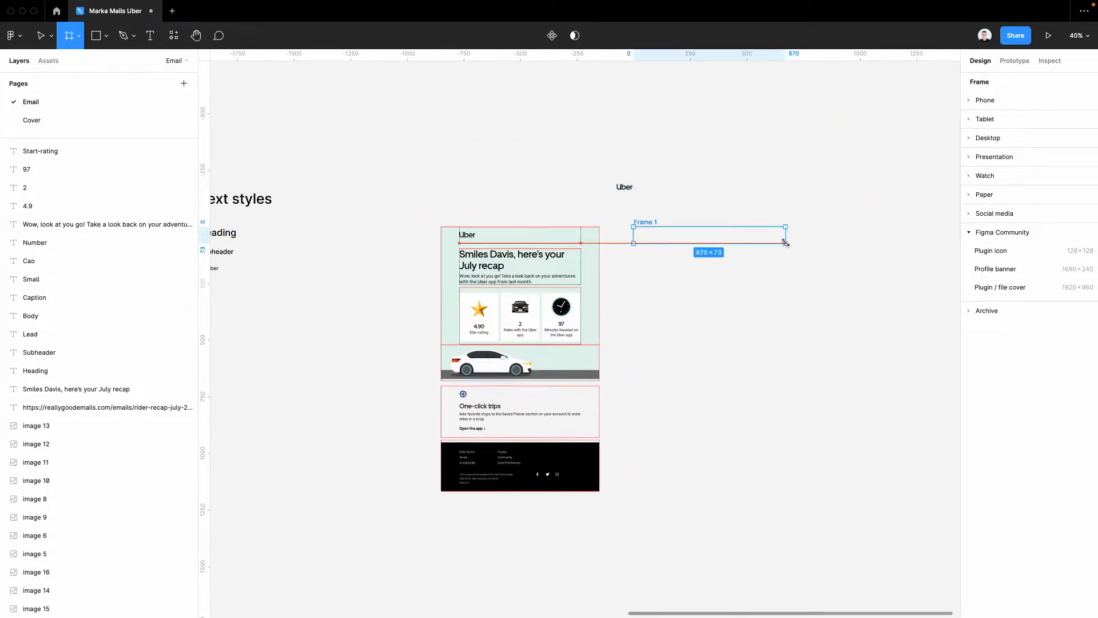
{"action": "right_click", "coordinate": [638, 269]}
Step: Move the duplicated Uber logo into the new frame at about X 13, Y 9
{"action": "scroll", "coordinate": [640, 270], "scroll_direction": "right", "scroll_amount": 2}
{"action": "left_click_drag", "start_coordinate": [564, 196], "coordinate": [584, 241]}
{"action": "scroll", "coordinate": [585, 241], "scroll_direction": "up", "scroll_amount": 3}
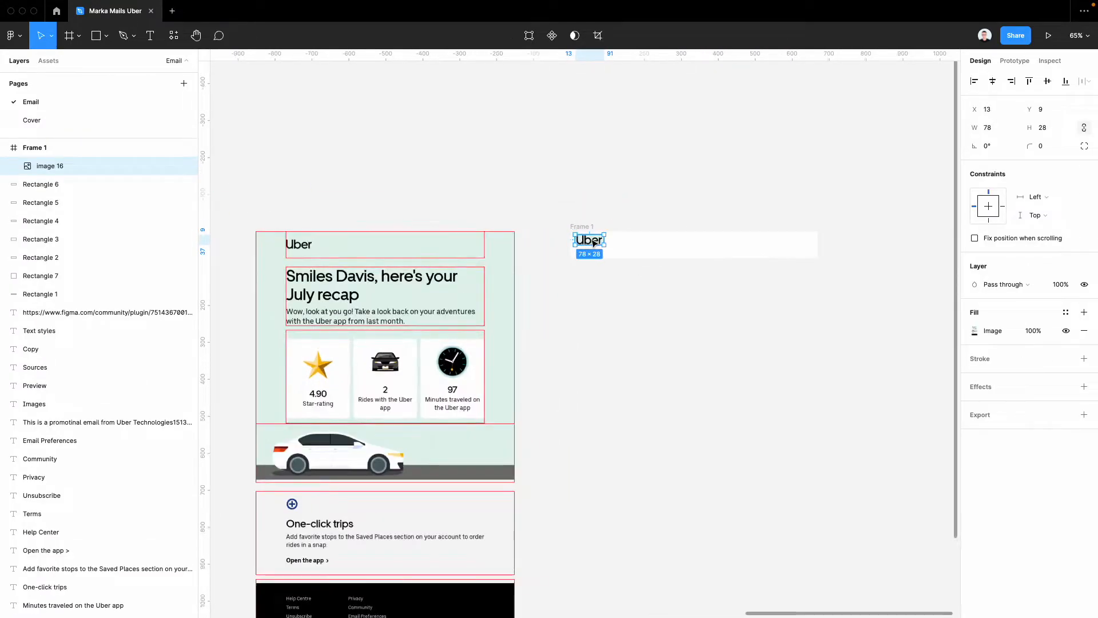
Step: Remove the fill from the frame holding the Uber logo and add auto layout to it
{"action": "left_click", "coordinate": [686, 246]}
{"action": "left_click", "coordinate": [1084, 332]}
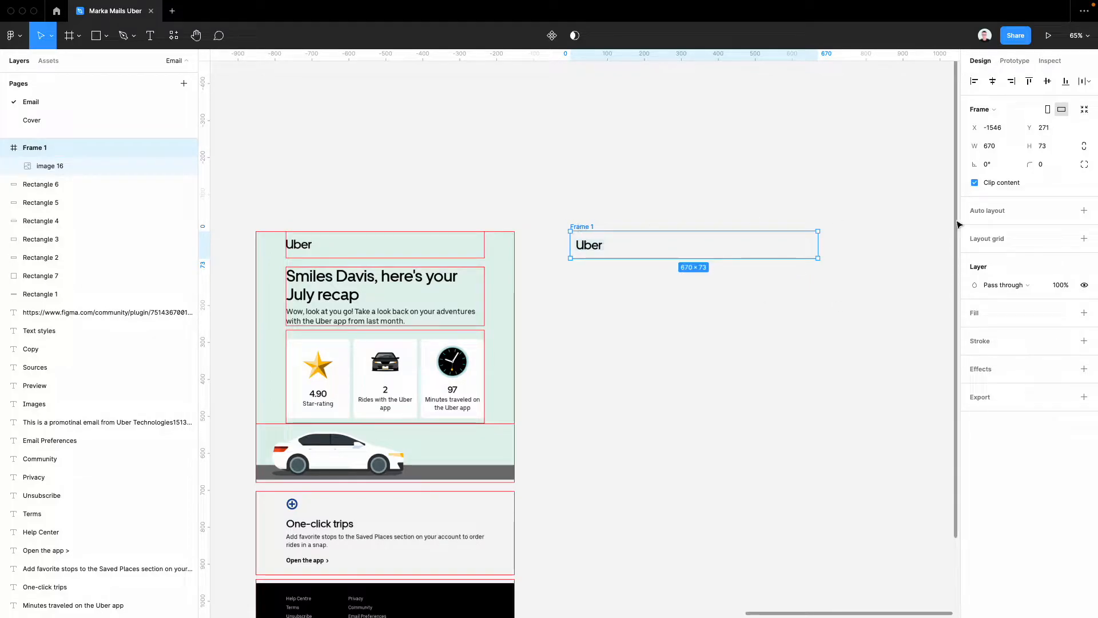
{"action": "left_click", "coordinate": [1083, 211]}
Step: Widen the logo frame slightly by extending its right edge
{"action": "left_click_drag", "start_coordinate": [608, 240], "coordinate": [834, 240]}
{"action": "left_click", "coordinate": [679, 343]}
{"action": "left_click", "coordinate": [680, 243]}
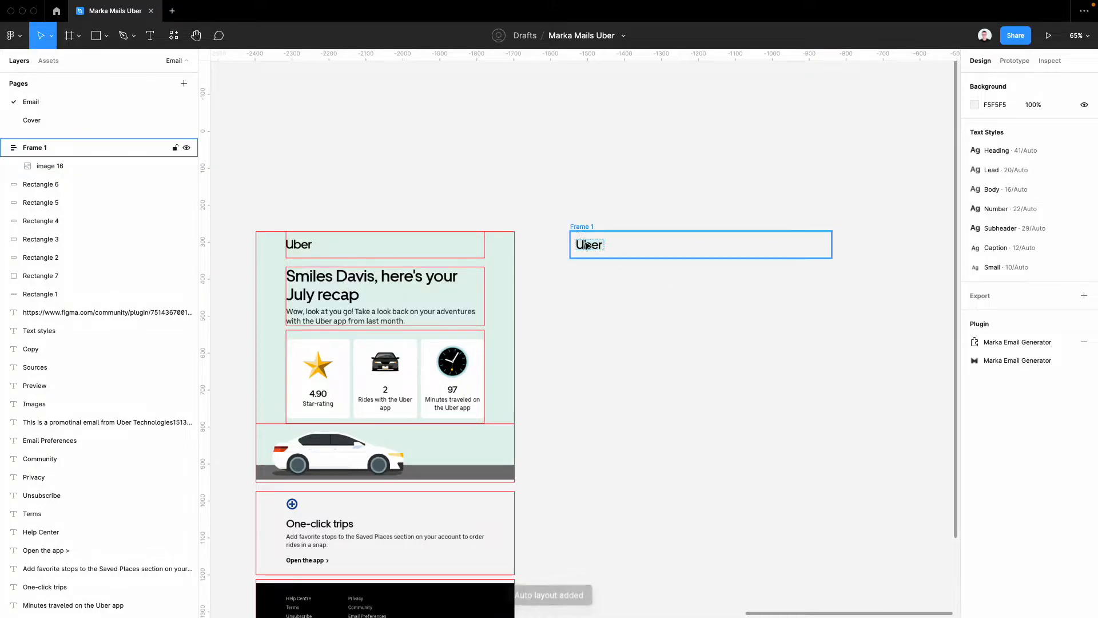
{"action": "left_click", "coordinate": [589, 245]}
{"action": "left_click", "coordinate": [583, 336]}
{"action": "left_click", "coordinate": [581, 251]}
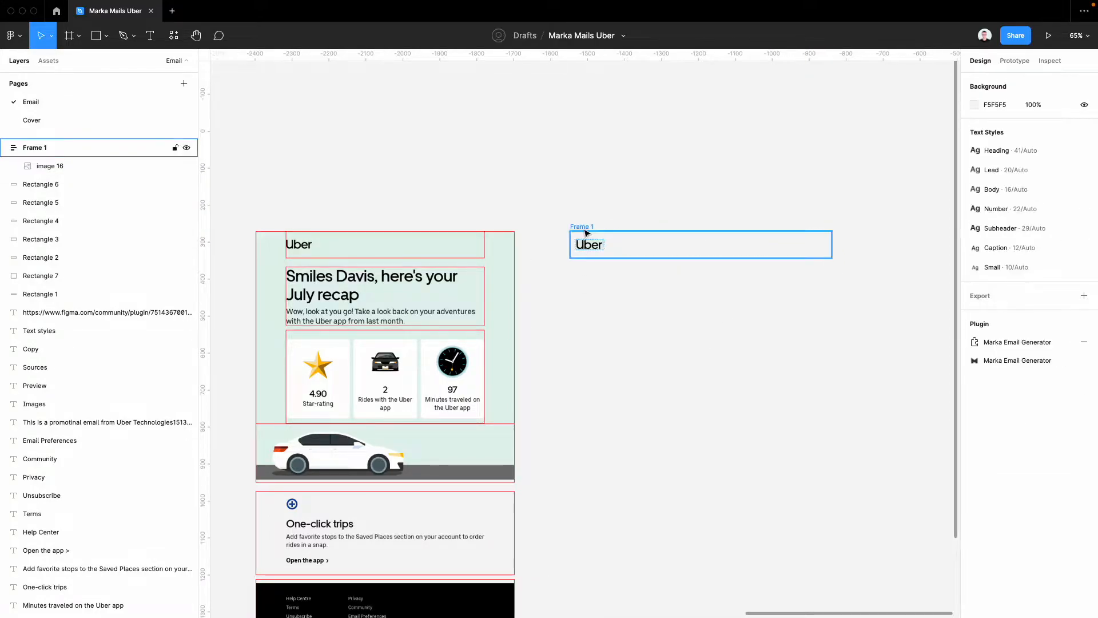
Step: Duplicate the logo frame just below the original and remove the logo from the copy
{"action": "left_click_drag", "start_coordinate": [632, 243], "coordinate": [631, 292]}
{"action": "left_click", "coordinate": [625, 359]}
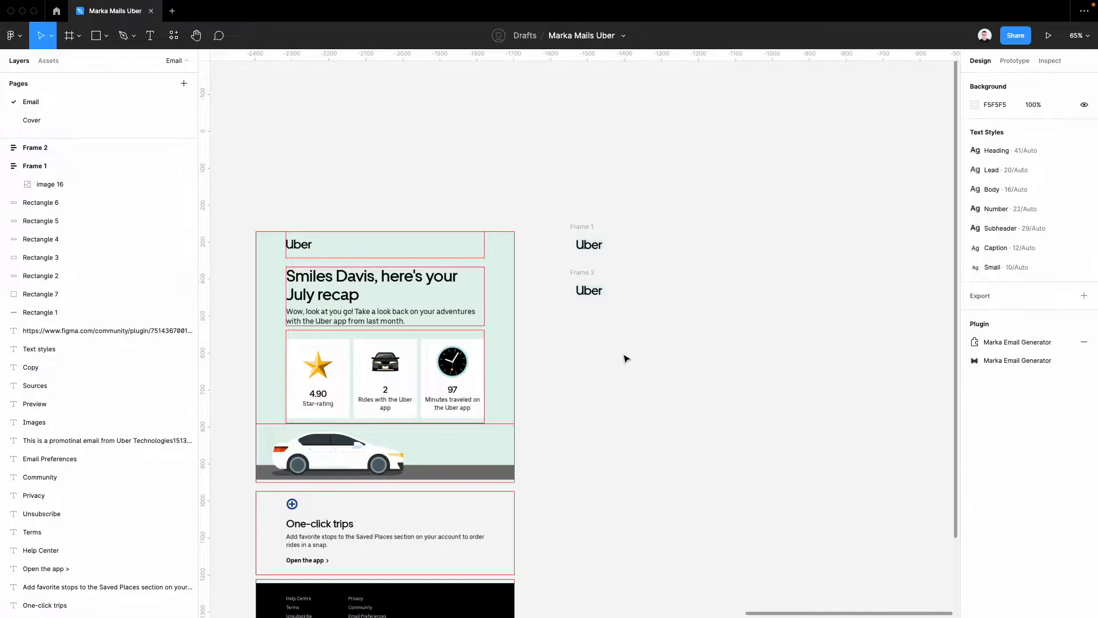
{"action": "scroll", "coordinate": [625, 358], "scroll_direction": "right", "scroll_amount": 1}
{"action": "left_click", "coordinate": [564, 288]}
{"action": "left_click", "coordinate": [525, 344]}
Step: Duplicate the July recap headline and intro paragraph from the Copy column into the empty space below the new logo frame
{"action": "scroll", "coordinate": [525, 343], "scroll_direction": "down", "scroll_amount": 2}
{"action": "scroll", "coordinate": [526, 349], "scroll_direction": "left", "scroll_amount": 10}
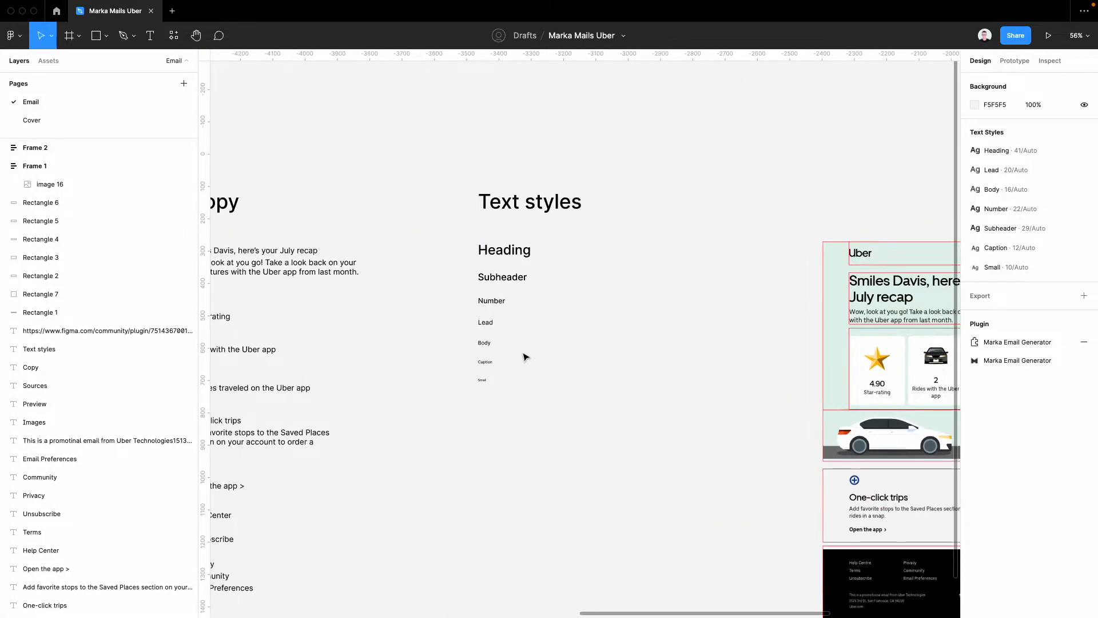
{"action": "scroll", "coordinate": [367, 302], "scroll_direction": "down", "scroll_amount": 3}
{"action": "left_click", "coordinate": [307, 285]}
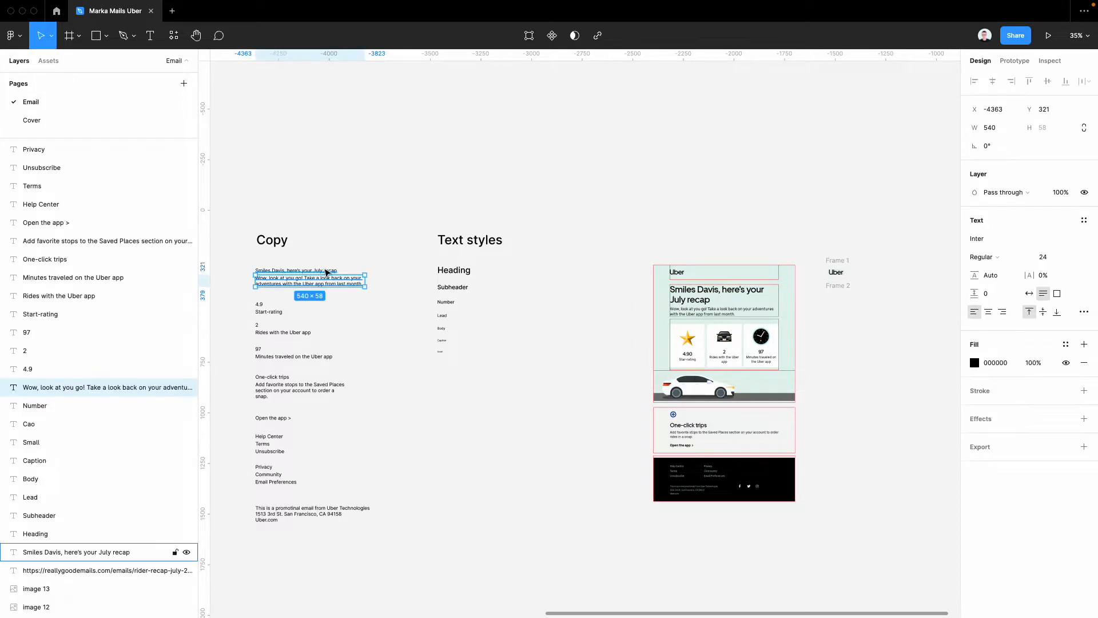
{"action": "left_click", "coordinate": [315, 271], "text": "shift"}
{"action": "left_click_drag", "start_coordinate": [284, 282], "coordinate": [875, 352]}
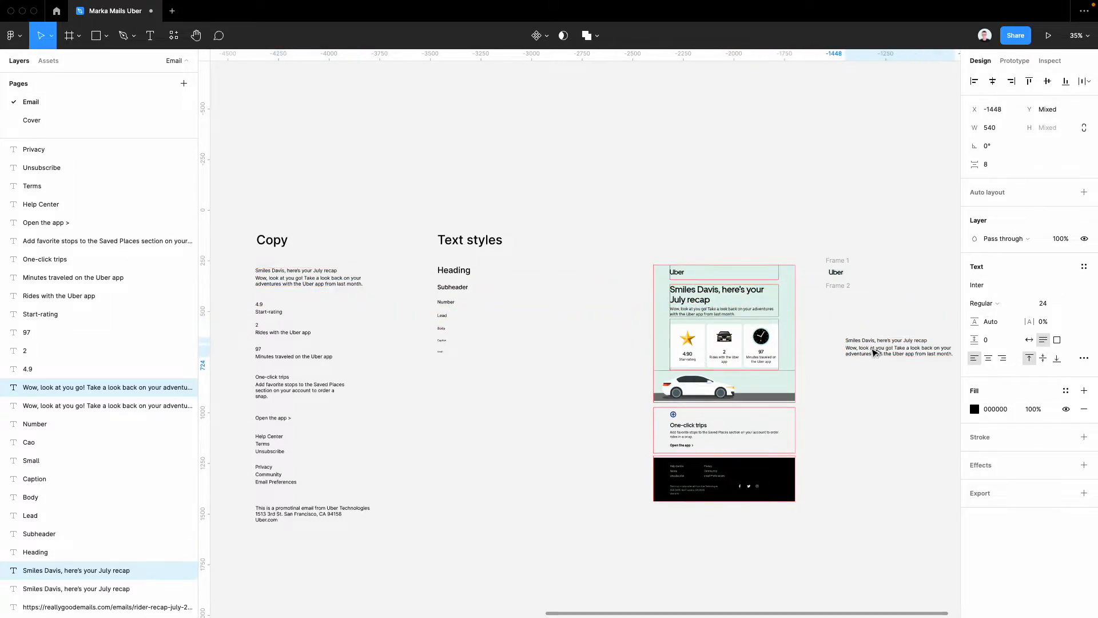
{"action": "scroll", "coordinate": [544, 258], "scroll_direction": "up", "scroll_amount": 5}
{"action": "key", "text": "Escape"}
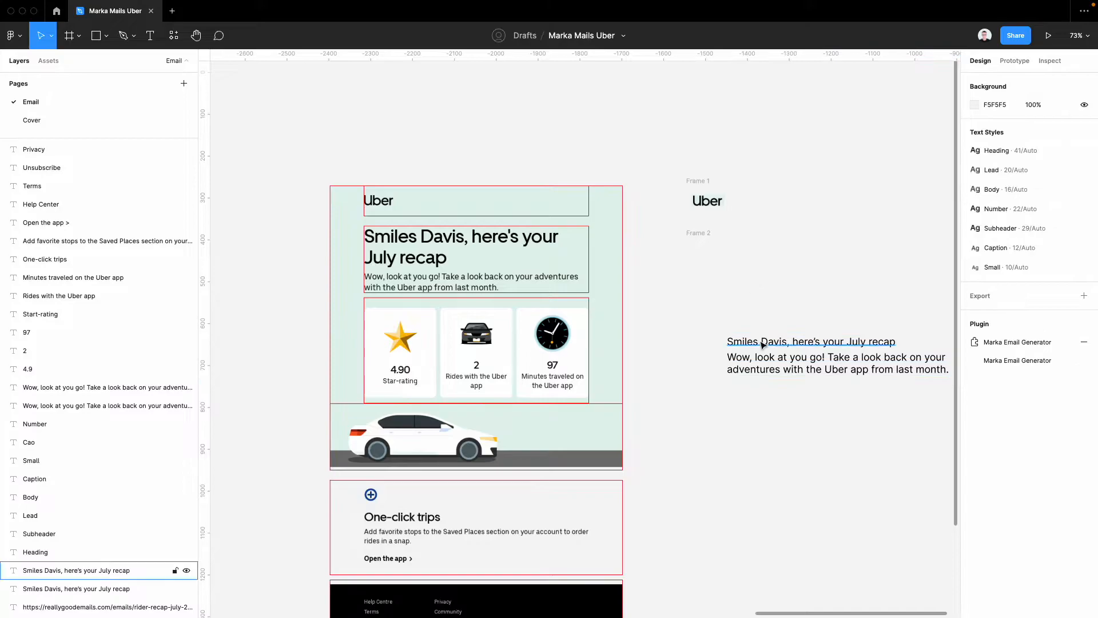
Step: Apply the Heading text style to the duplicated headline and move it up to about X -1474, Y 467
{"action": "left_click", "coordinate": [767, 343]}
{"action": "left_click", "coordinate": [1084, 221]}
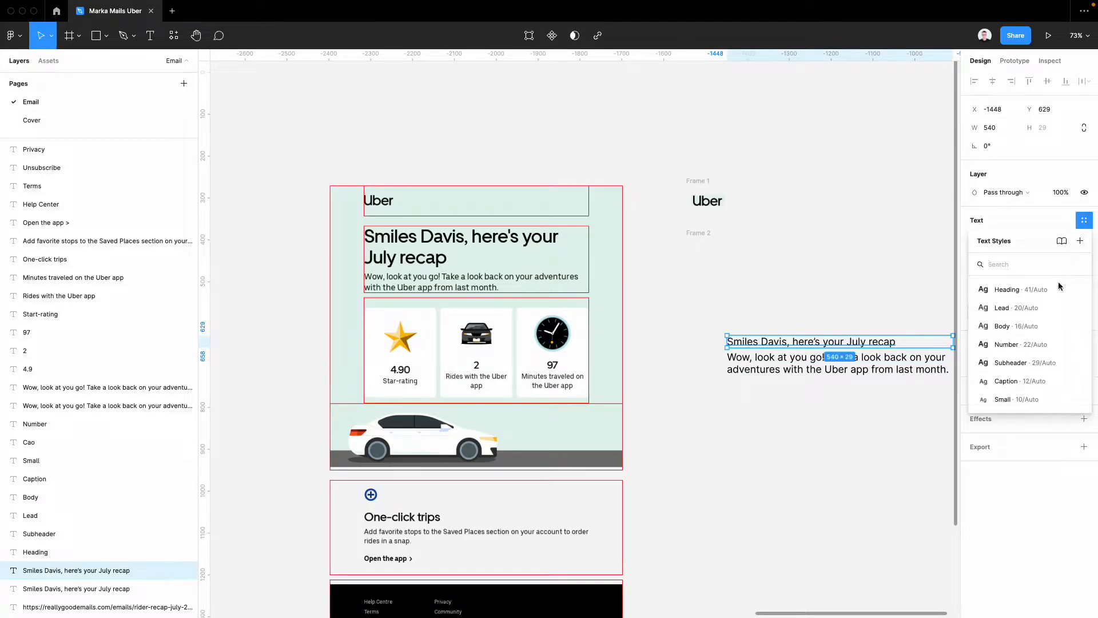
{"action": "left_click", "coordinate": [1021, 290]}
{"action": "left_click_drag", "start_coordinate": [891, 369], "coordinate": [881, 301]}
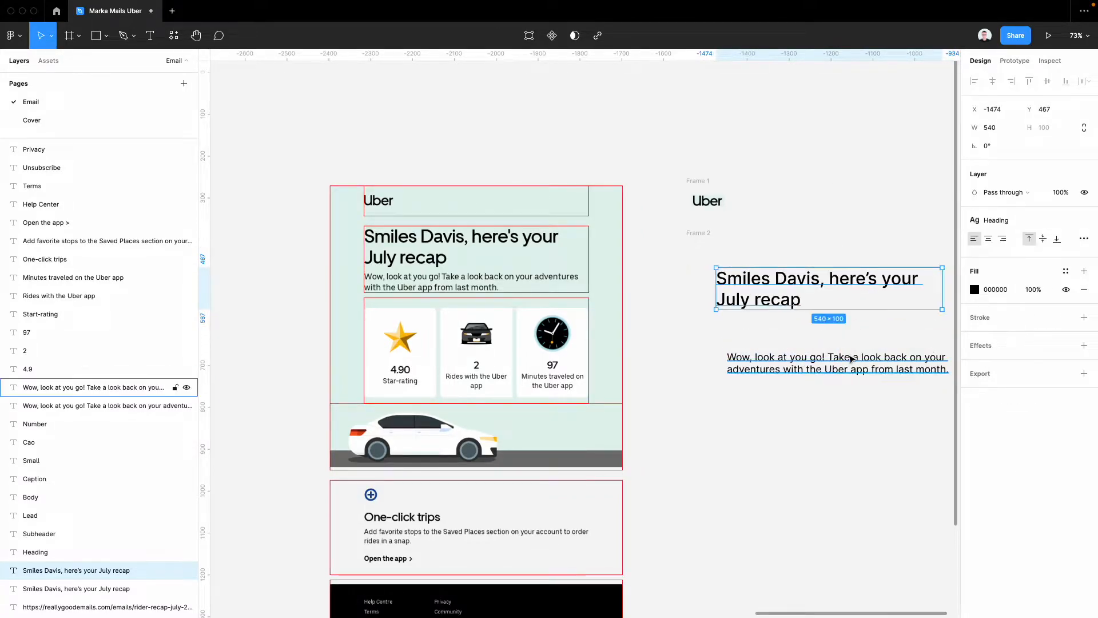
Step: Apply the Lead text style to the duplicated intro paragraph and left-align it about 20 below the headline
{"action": "left_click_drag", "start_coordinate": [853, 358], "coordinate": [845, 334]}
{"action": "left_click", "coordinate": [1083, 221]}
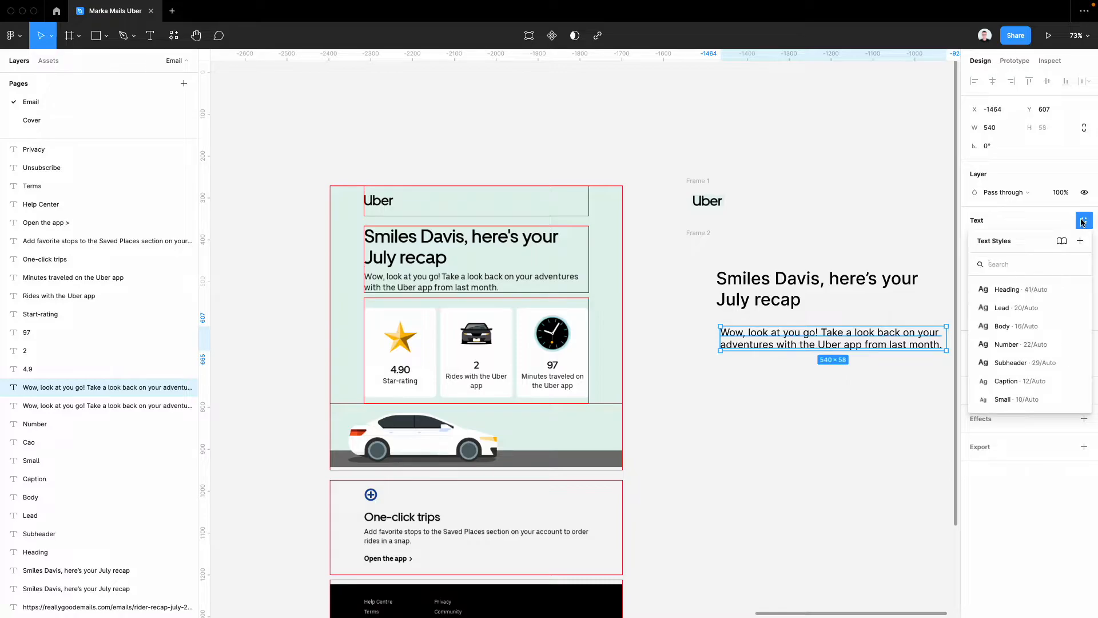
{"action": "left_click", "coordinate": [1055, 309]}
{"action": "left_click_drag", "start_coordinate": [798, 339], "coordinate": [794, 329]}
Step: Move the headline and intro paragraph together to about X -1471, Y 538 and wrap them in an auto layout frame
{"action": "left_click", "coordinate": [797, 292], "text": "shift"}
{"action": "scroll", "coordinate": [797, 293], "scroll_direction": "right", "scroll_amount": 5}
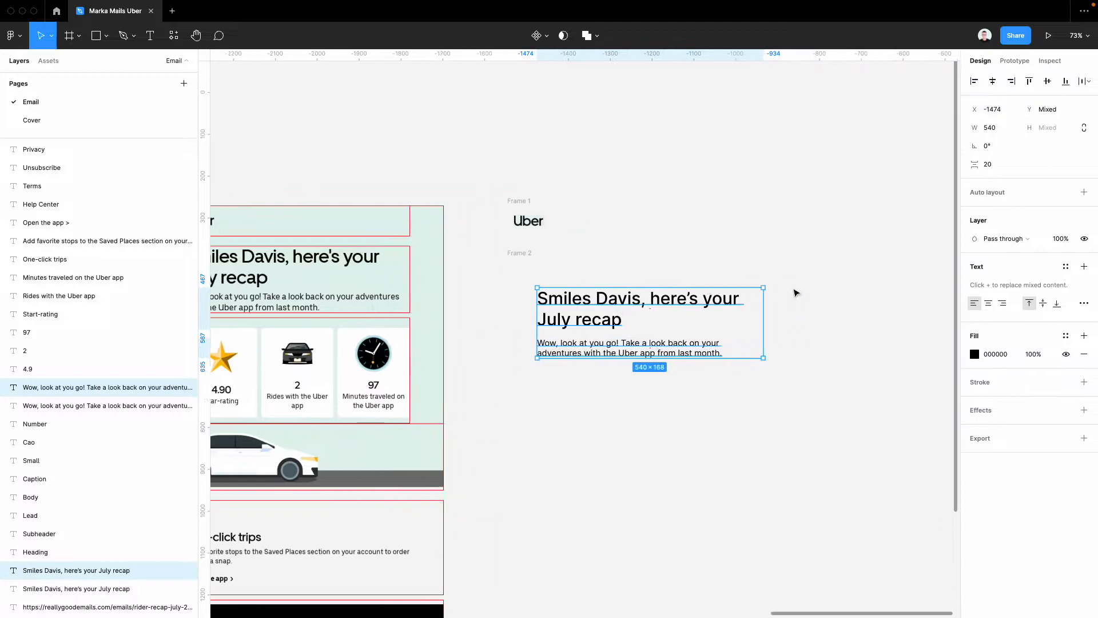
{"action": "left_click_drag", "start_coordinate": [637, 307], "coordinate": [579, 351]}
{"action": "key", "text": "ctrl+z"}
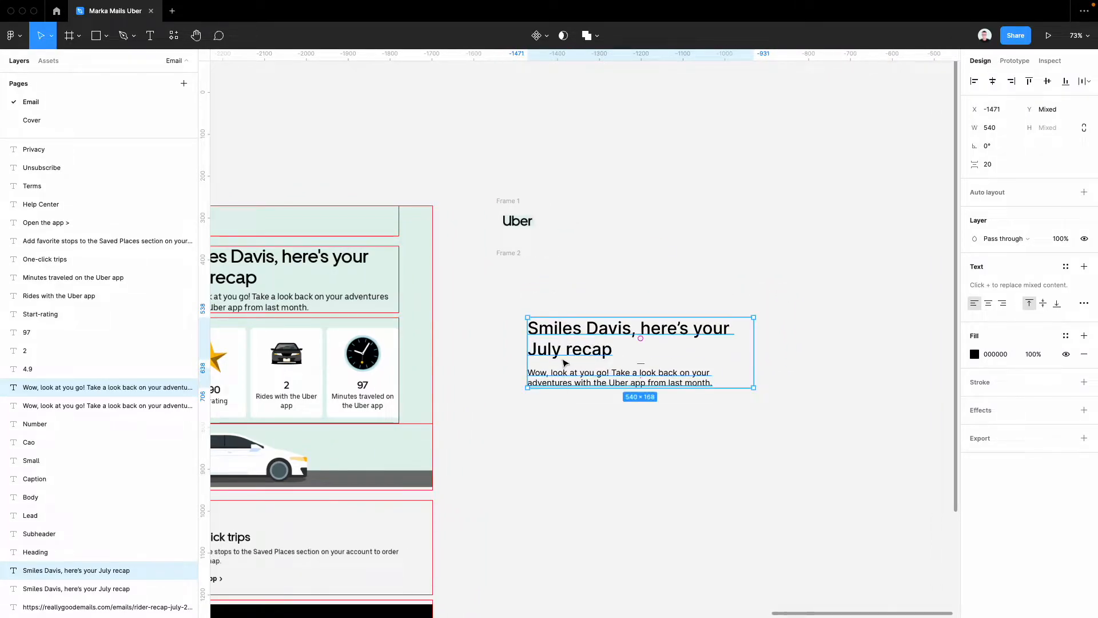
{"action": "key", "text": "super+alt+g"}
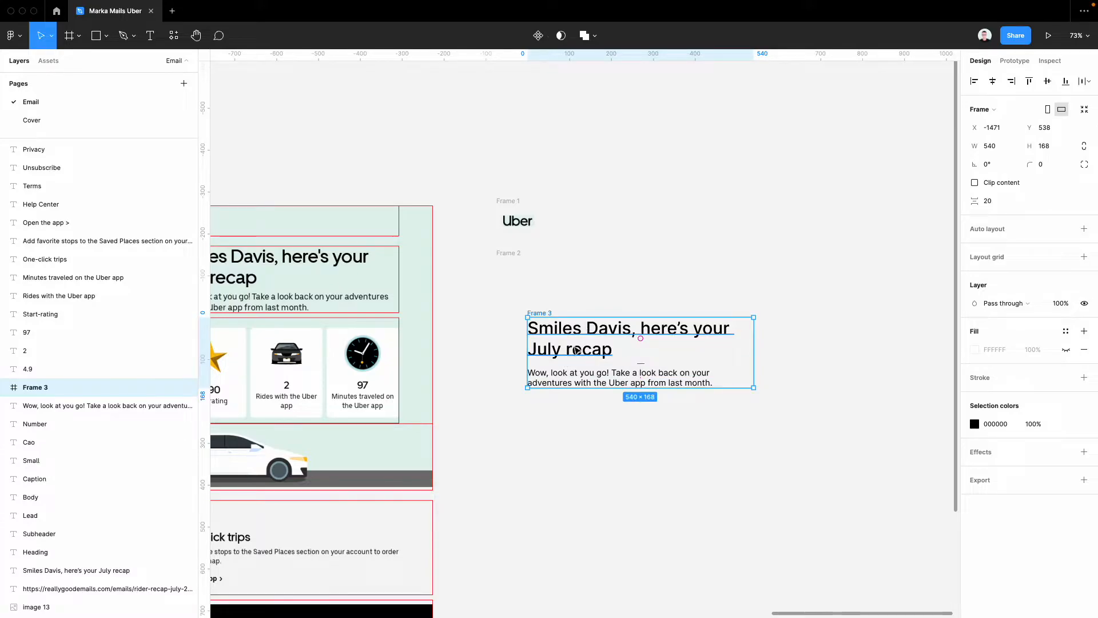
{"action": "left_click", "coordinate": [1085, 230]}
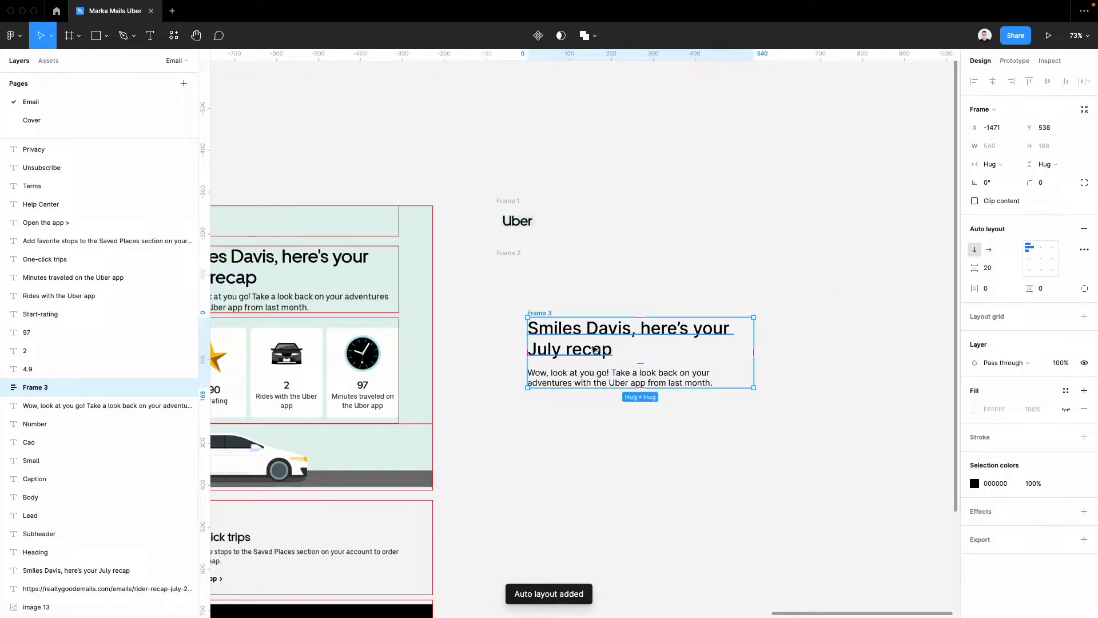
Step: Set the width of both the headline and the intro paragraph to Fill container
{"action": "left_click", "coordinate": [595, 350]}
{"action": "left_click", "coordinate": [596, 377], "text": "shift"}
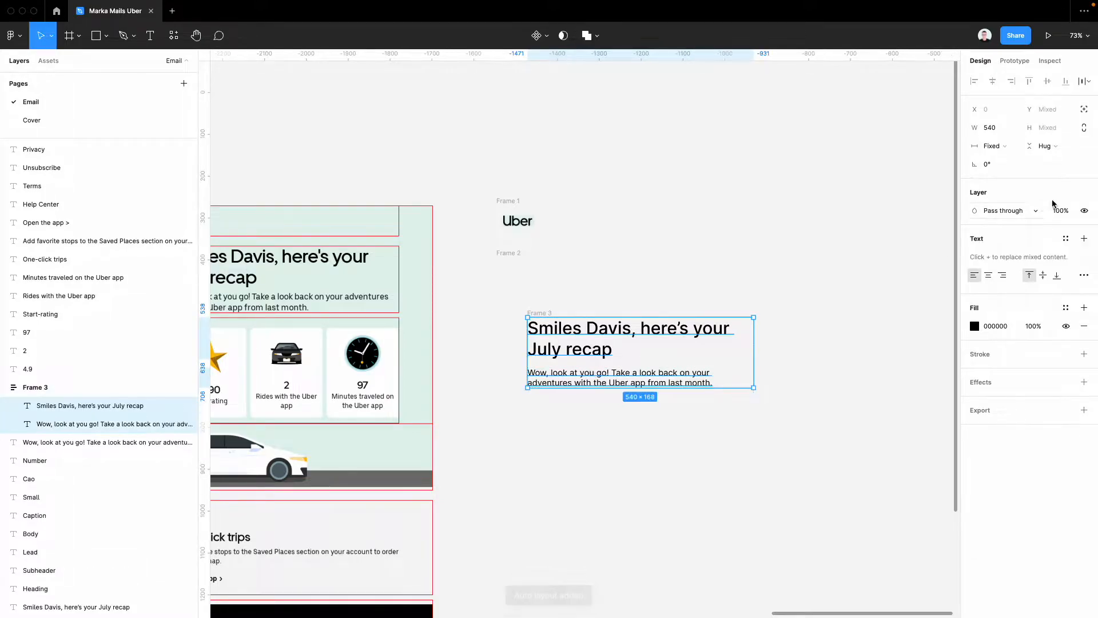
{"action": "left_click", "coordinate": [1008, 147]}
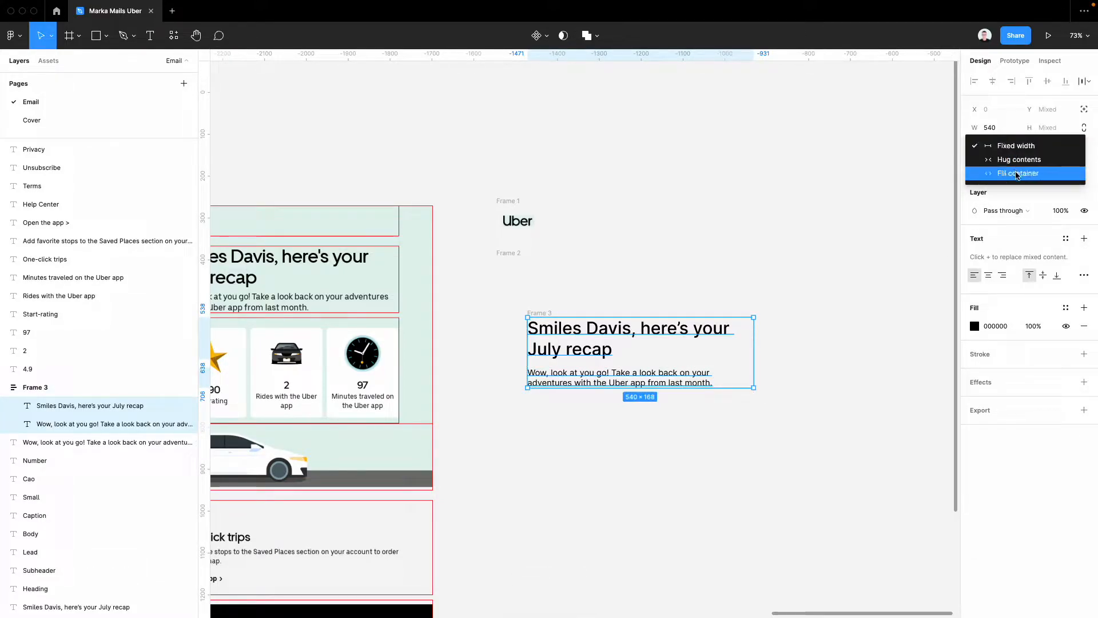
{"action": "left_click", "coordinate": [1018, 174]}
{"action": "left_click", "coordinate": [767, 237]}
Step: Resize the heading text frame to about 532 wide and delete the empty frame between it and the logo frame
{"action": "left_click", "coordinate": [750, 336]}
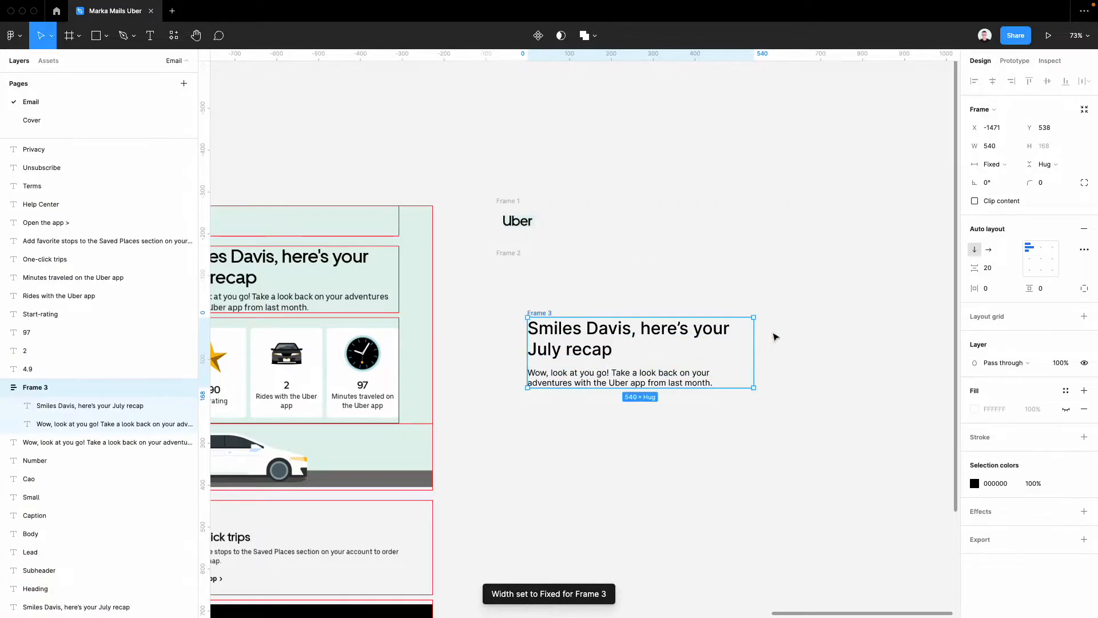
{"action": "left_click_drag", "start_coordinate": [753, 347], "coordinate": [799, 342]}
{"action": "left_click_drag", "start_coordinate": [656, 379], "coordinate": [751, 366]}
{"action": "key", "text": "Escape"}
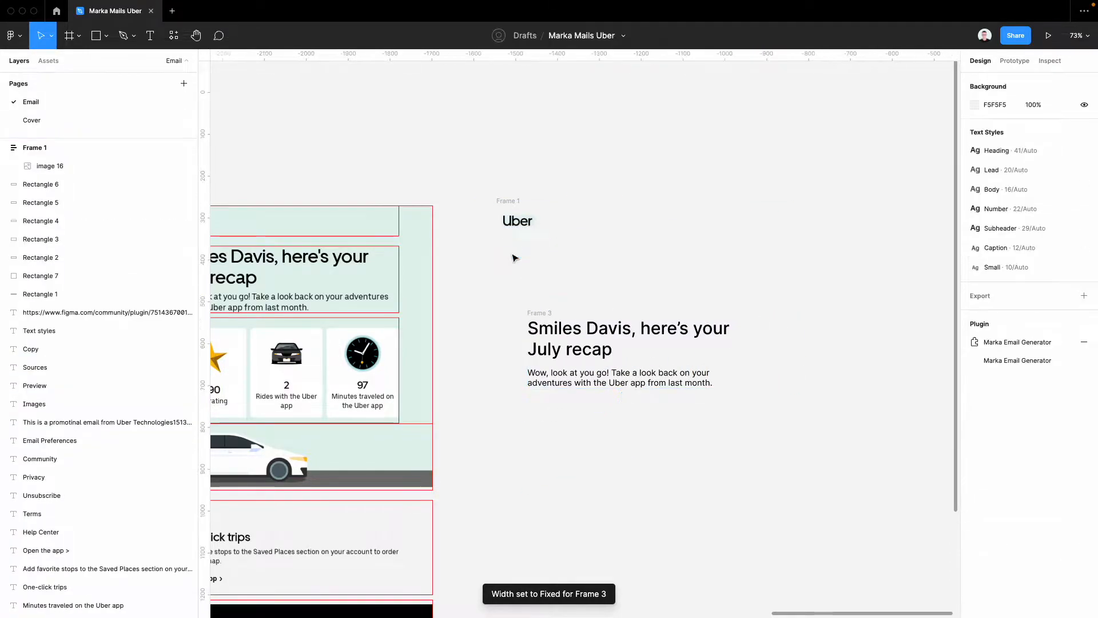
Step: Turn on the display of frame outlines through a command search for "show fra"
{"action": "key", "text": "ctrl+/"}
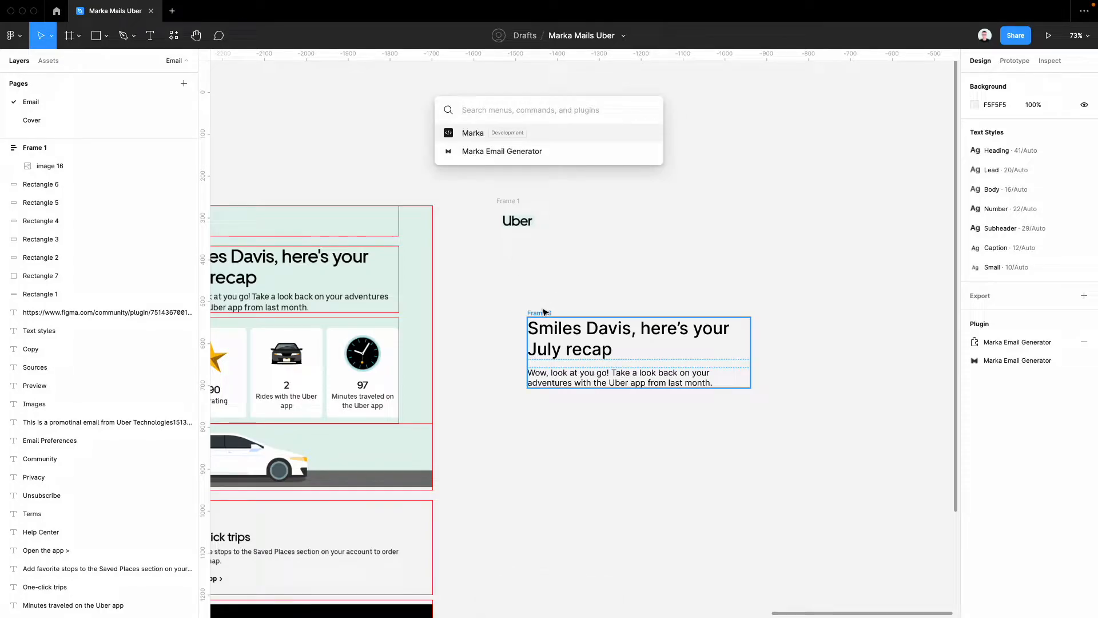
{"action": "type", "text": "show"}
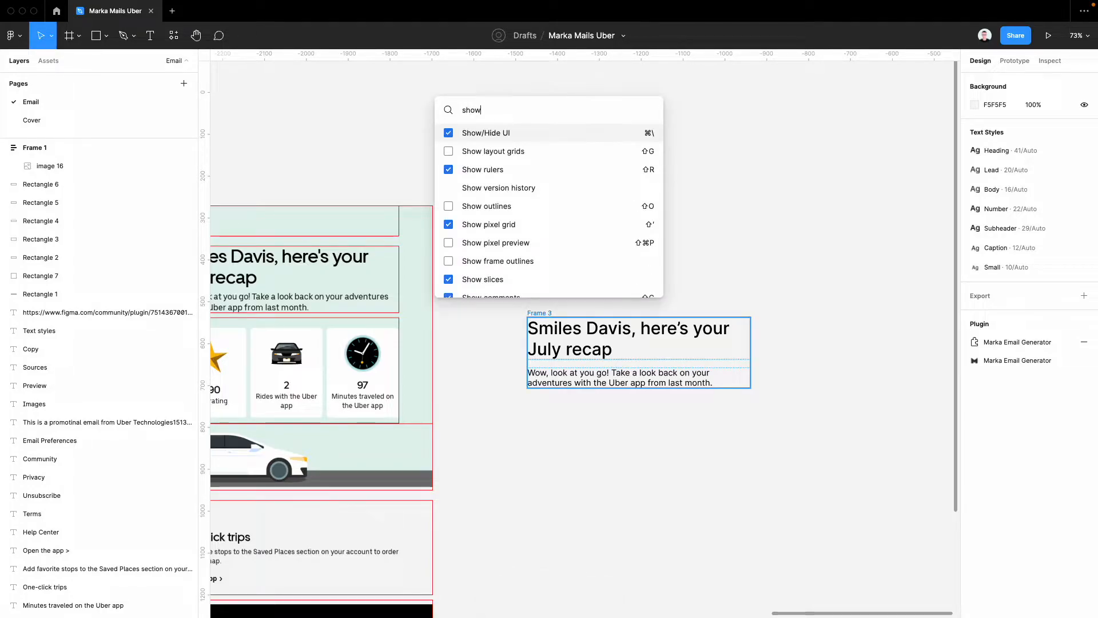
{"action": "type", "text": " fra"}
{"action": "key", "text": "Return"}
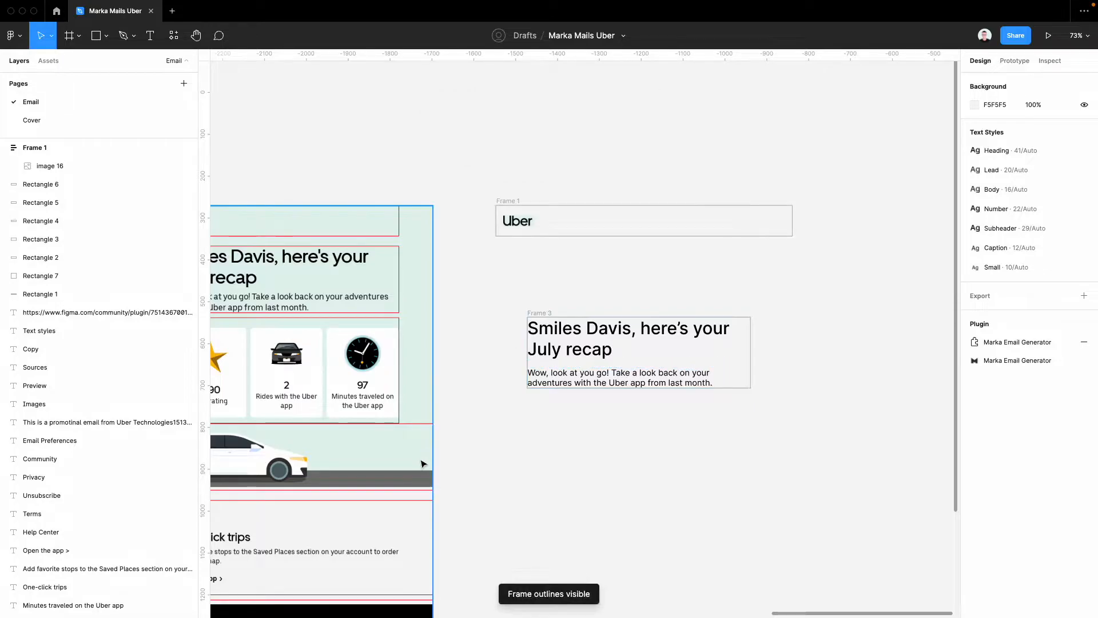
Step: Move the heading text frame under the logo frame at about X -1538, Y 396 and widen it to about 715
{"action": "left_click_drag", "start_coordinate": [538, 320], "coordinate": [504, 257]}
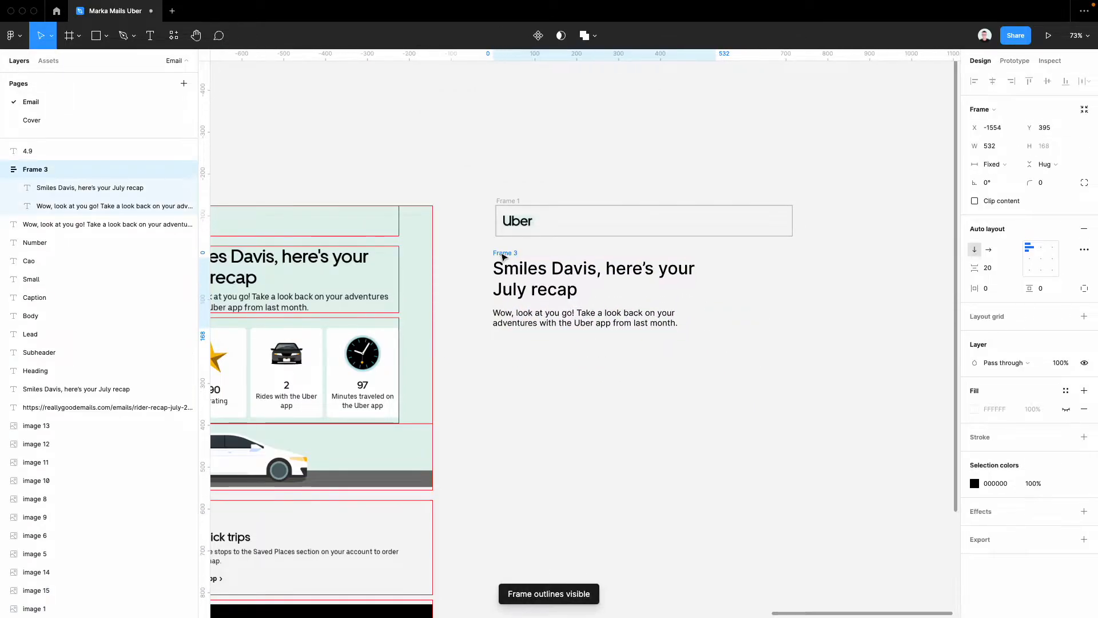
{"action": "left_click_drag", "start_coordinate": [720, 275], "coordinate": [794, 275]}
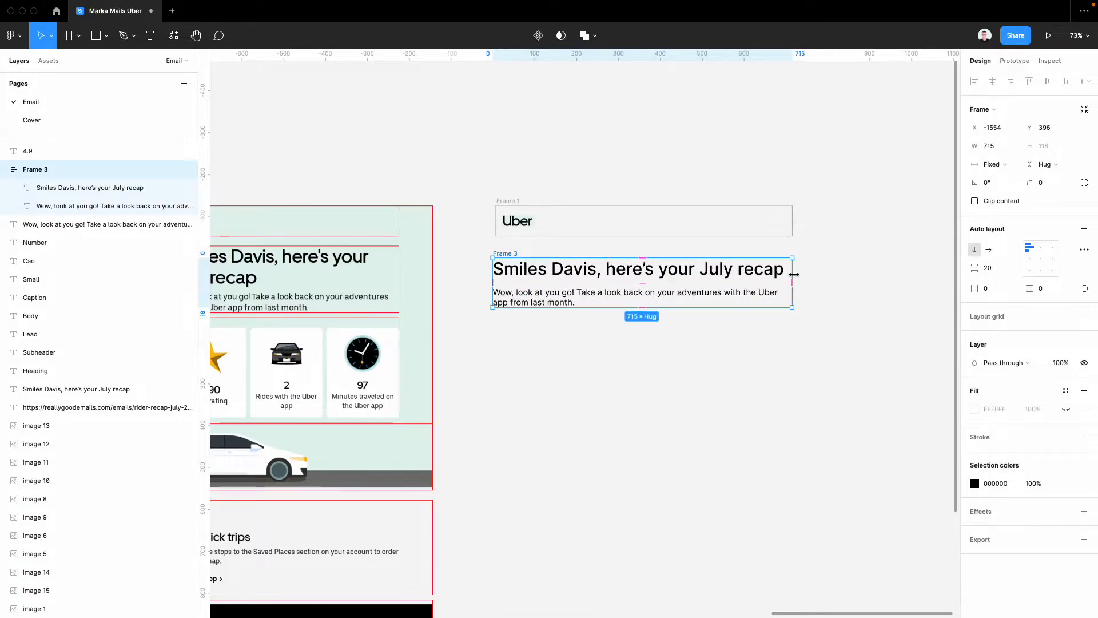
{"action": "left_click_drag", "start_coordinate": [512, 254], "coordinate": [519, 254]}
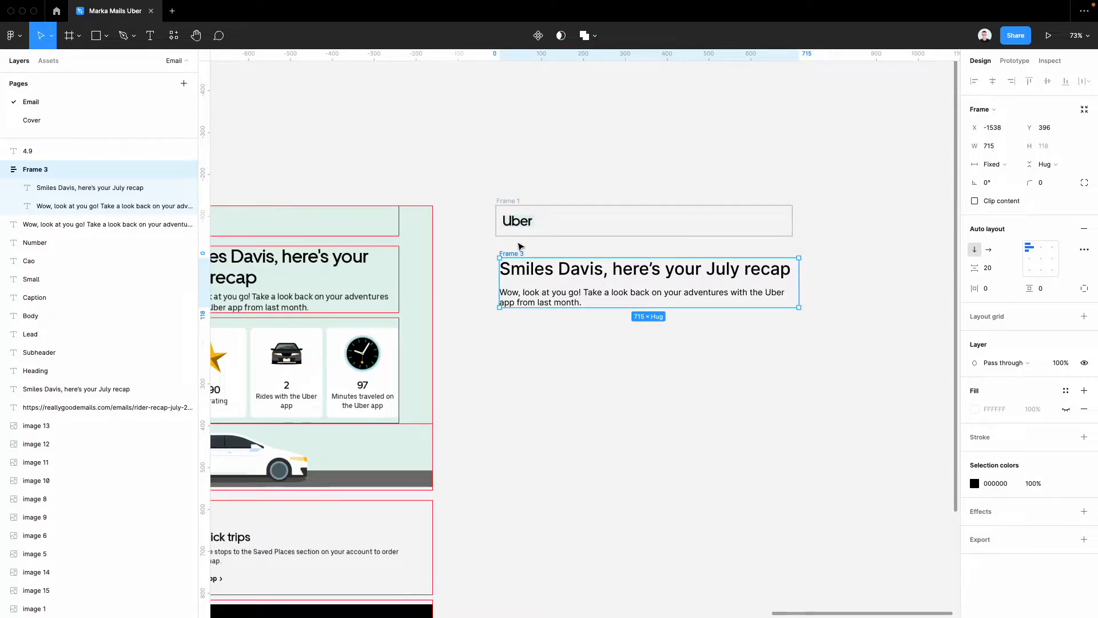
Step: Duplicate the heading text frame 53 below the original, aligned with its left edge at Y 567
{"action": "scroll", "coordinate": [520, 246], "scroll_direction": "left", "scroll_amount": 3}
{"action": "scroll", "coordinate": [520, 246], "scroll_direction": "down", "scroll_amount": 2}
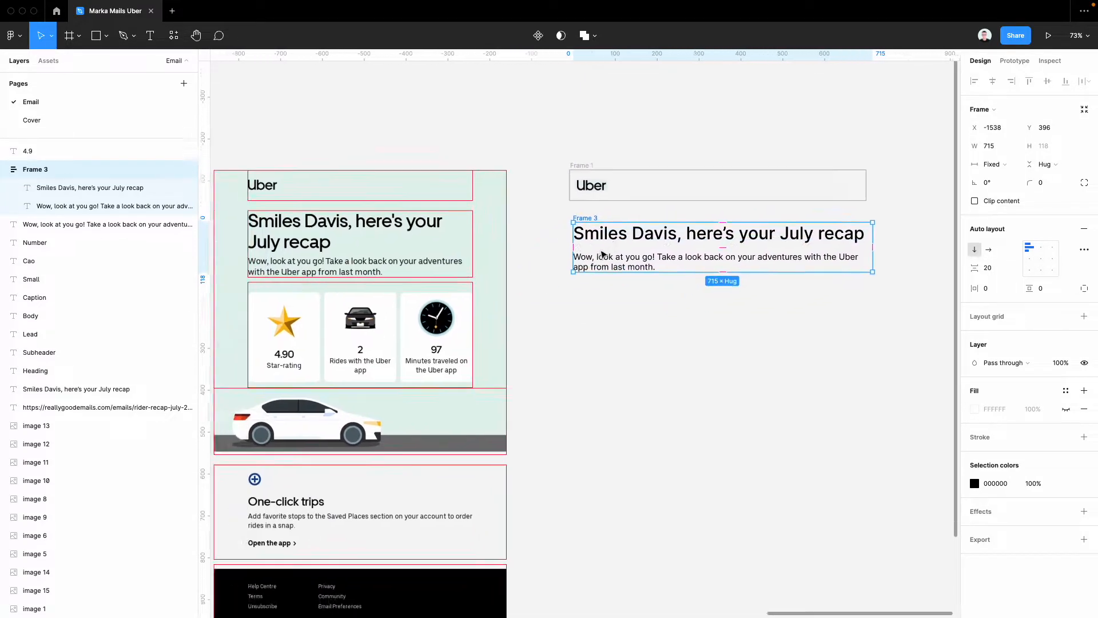
{"action": "key", "text": "ctrl+d"}
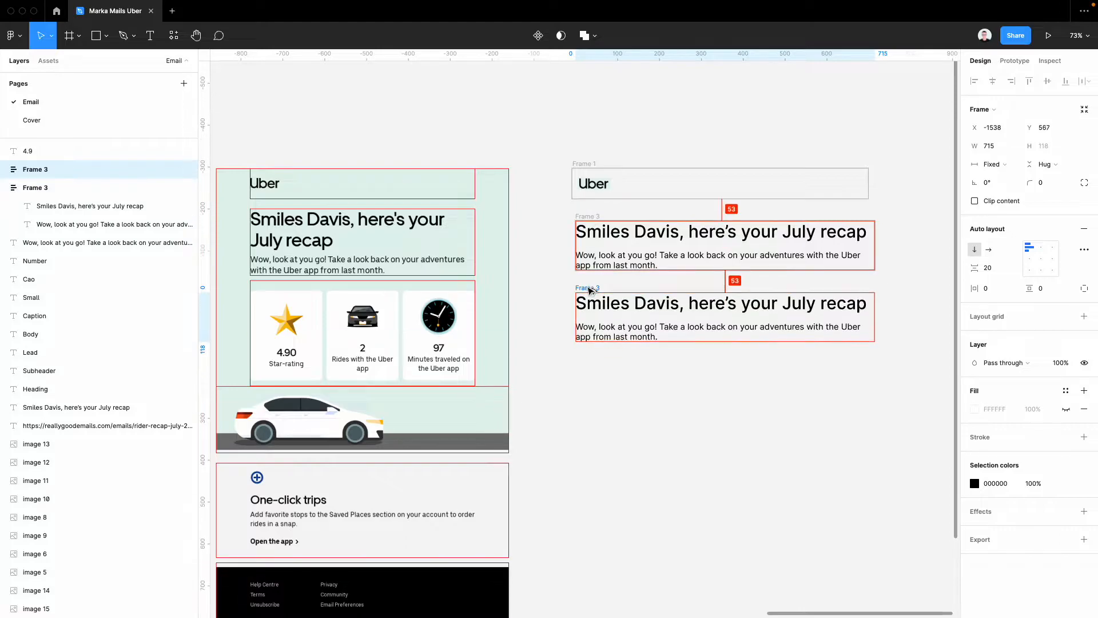
Step: Extend the duplicated frame's height to about 290 and delete both texts inside it
{"action": "left_click_drag", "start_coordinate": [664, 344], "coordinate": [663, 414]}
{"action": "key", "text": "Return"}
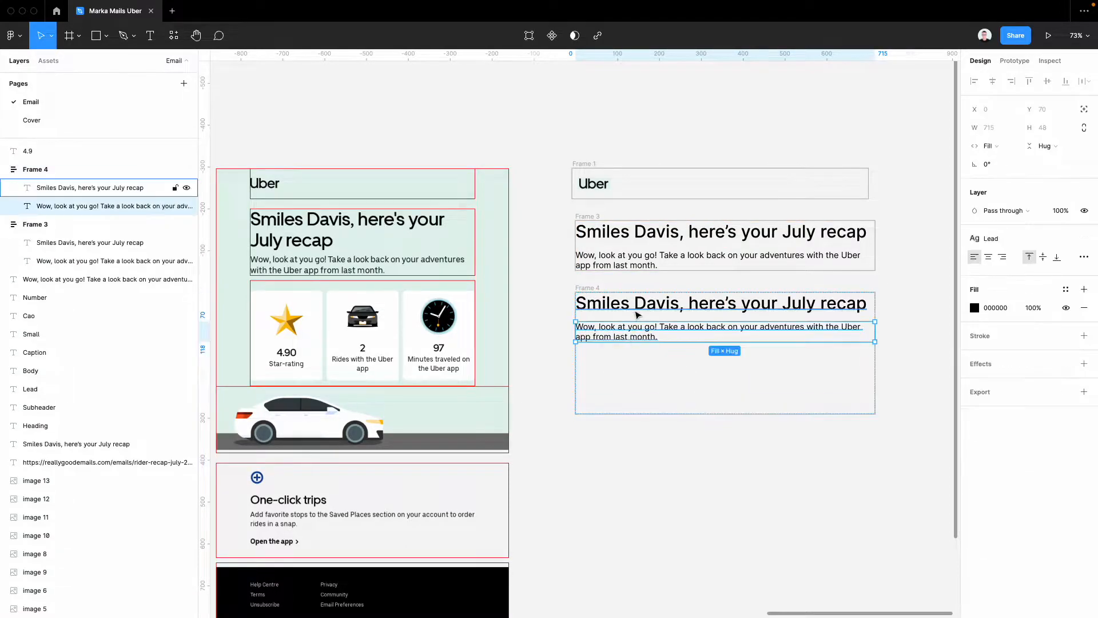
{"action": "key", "text": "Delete"}
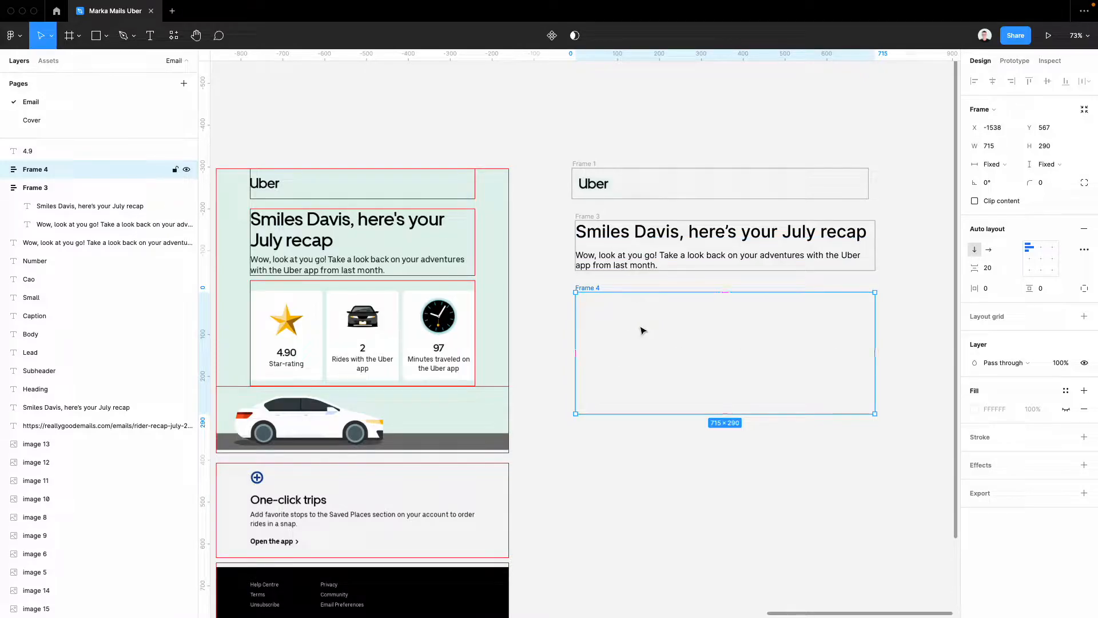
Step: Draw a white card frame of about 194 × 246 below the empty frame, at about X -1524, Y 927
{"action": "scroll", "coordinate": [664, 407], "scroll_direction": "down", "scroll_amount": 3}
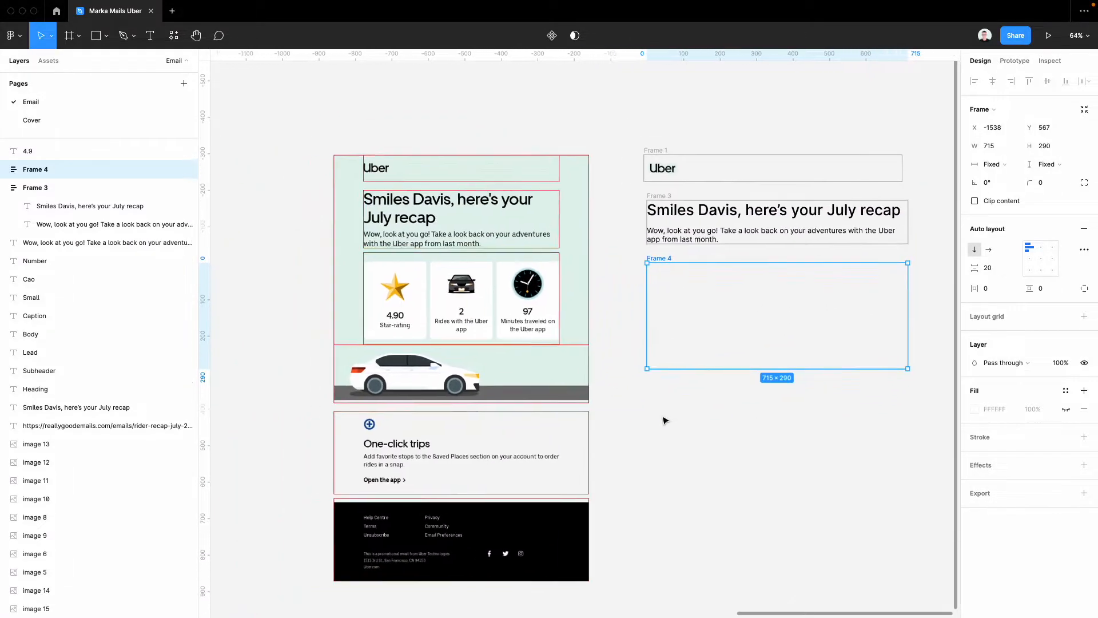
{"action": "key", "text": "f"}
{"action": "left_click_drag", "start_coordinate": [621, 382], "coordinate": [692, 472]}
{"action": "left_click_drag", "start_coordinate": [667, 429], "coordinate": [672, 427]}
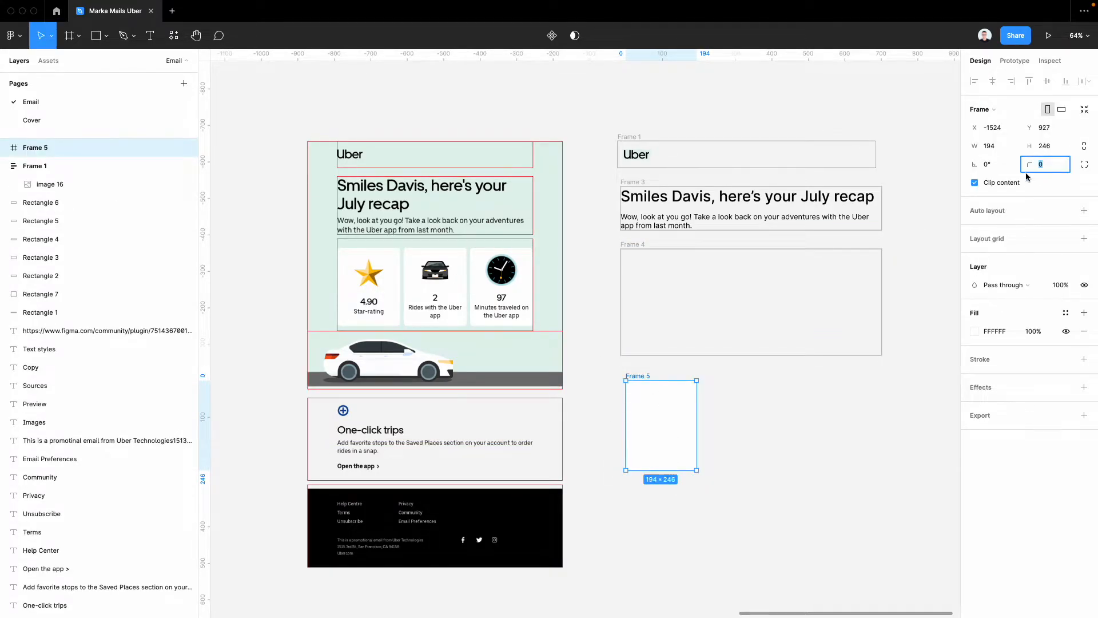
Step: Set the corner radius of the email preview image to 5
{"action": "left_click", "coordinate": [477, 237]}
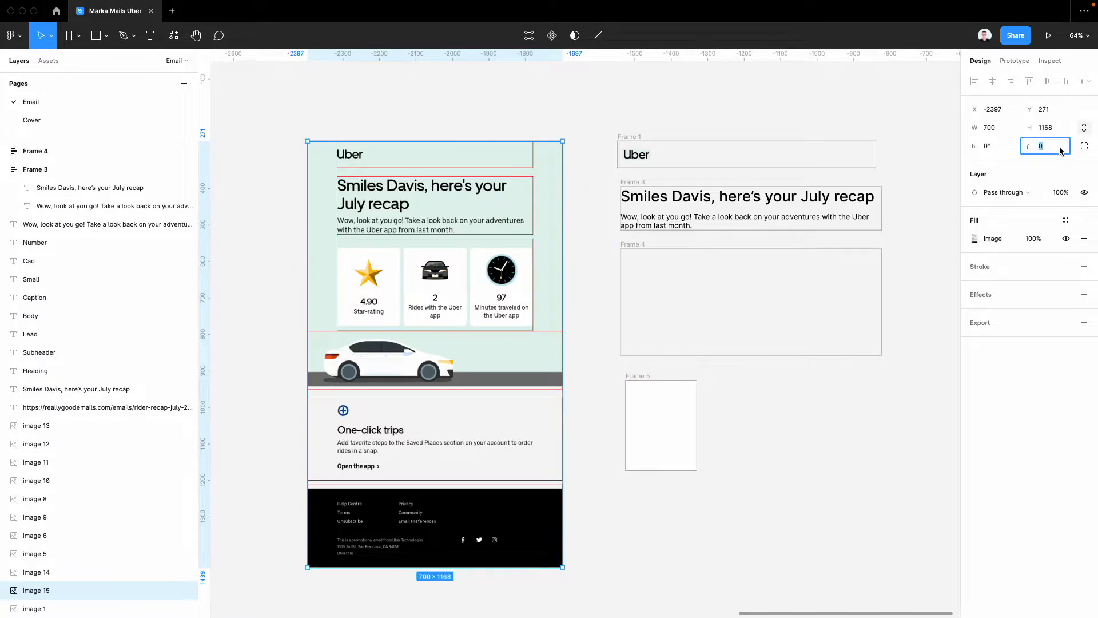
{"action": "type", "text": "3"}
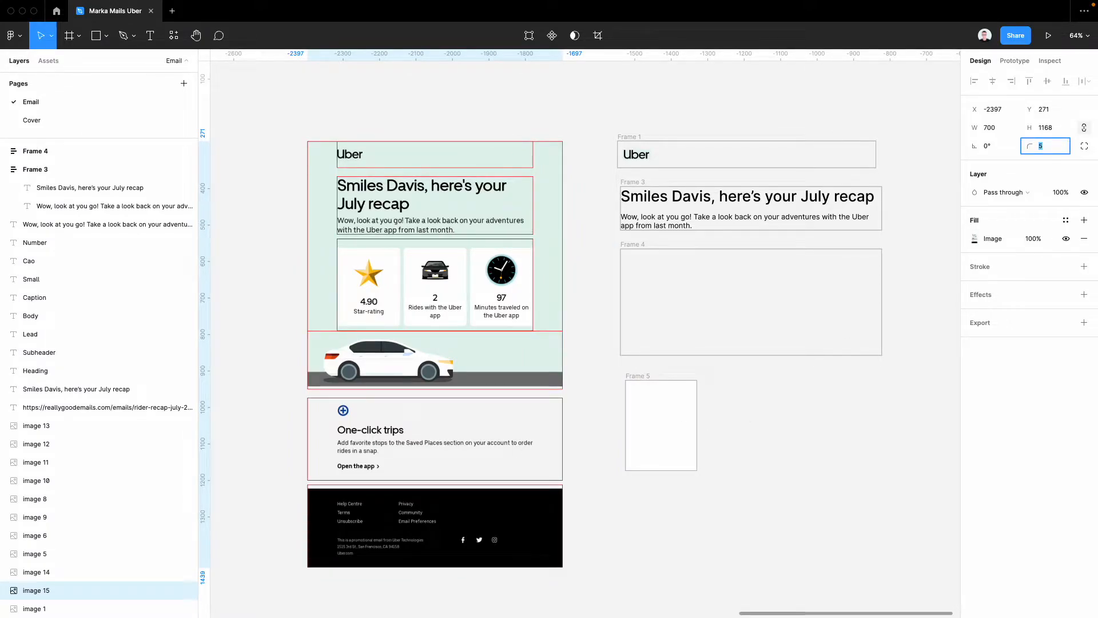
{"action": "left_click", "coordinate": [795, 404]}
Step: Move the white card into the empty 715 × 290 frame, paste two copies of it inside, and select the parent frame
{"action": "left_click", "coordinate": [649, 417]}
{"action": "left_click_drag", "start_coordinate": [650, 416], "coordinate": [649, 327]}
{"action": "key", "text": "ctrl+v"}
{"action": "key", "text": "ctrl+v"}
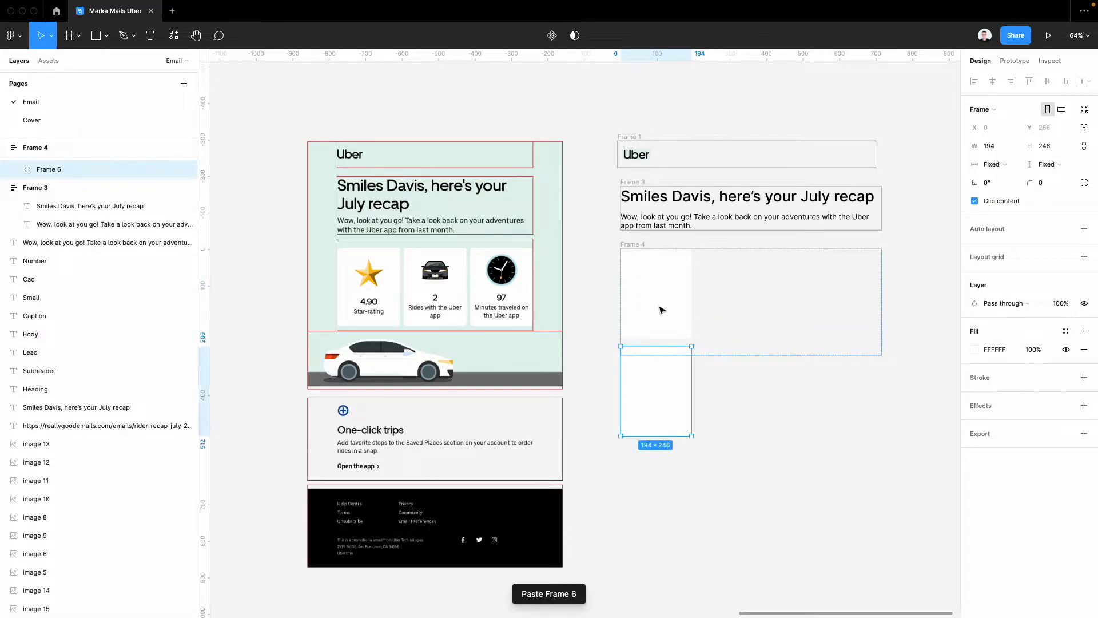
{"action": "left_click", "coordinate": [638, 246]}
{"action": "key", "text": "shift+a"}
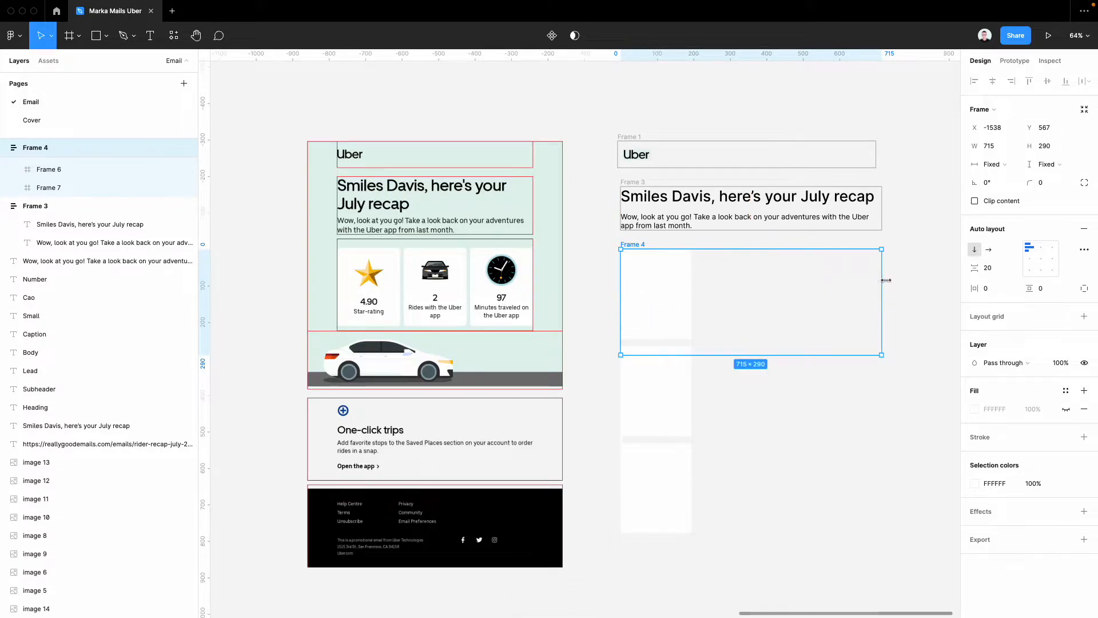
Step: Lay out the parent frame's three white cards horizontally and set their width to fill the container
{"action": "left_click", "coordinate": [988, 253]}
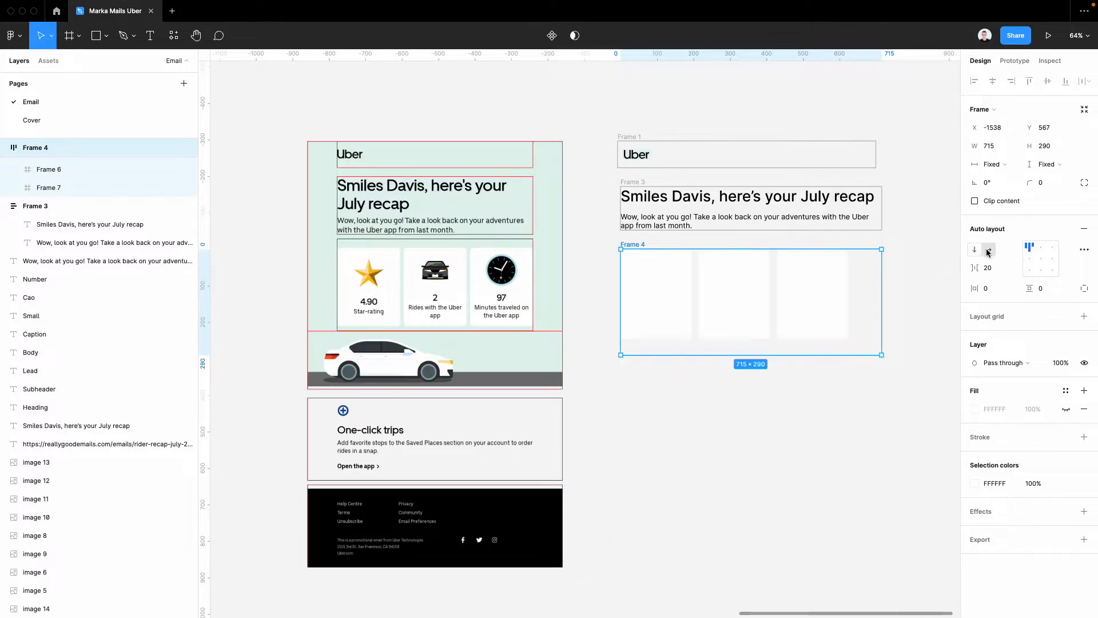
{"action": "left_click", "coordinate": [679, 303]}
{"action": "left_click", "coordinate": [736, 296], "text": "shift"}
{"action": "left_click", "coordinate": [810, 289], "text": "shift"}
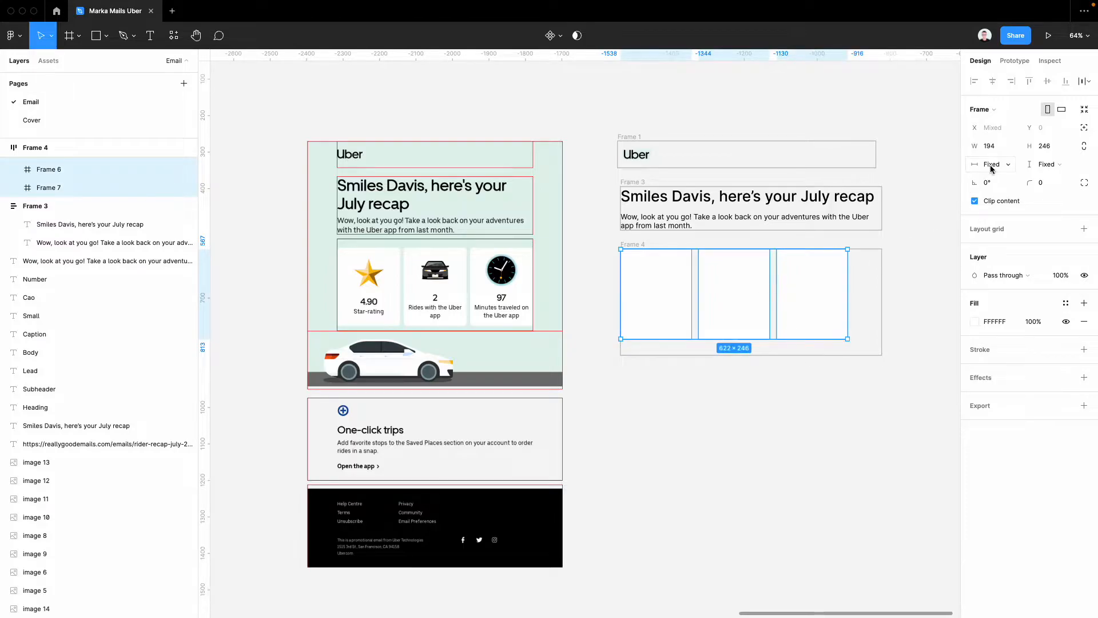
{"action": "left_click", "coordinate": [992, 166]}
{"action": "left_click", "coordinate": [1000, 180]}
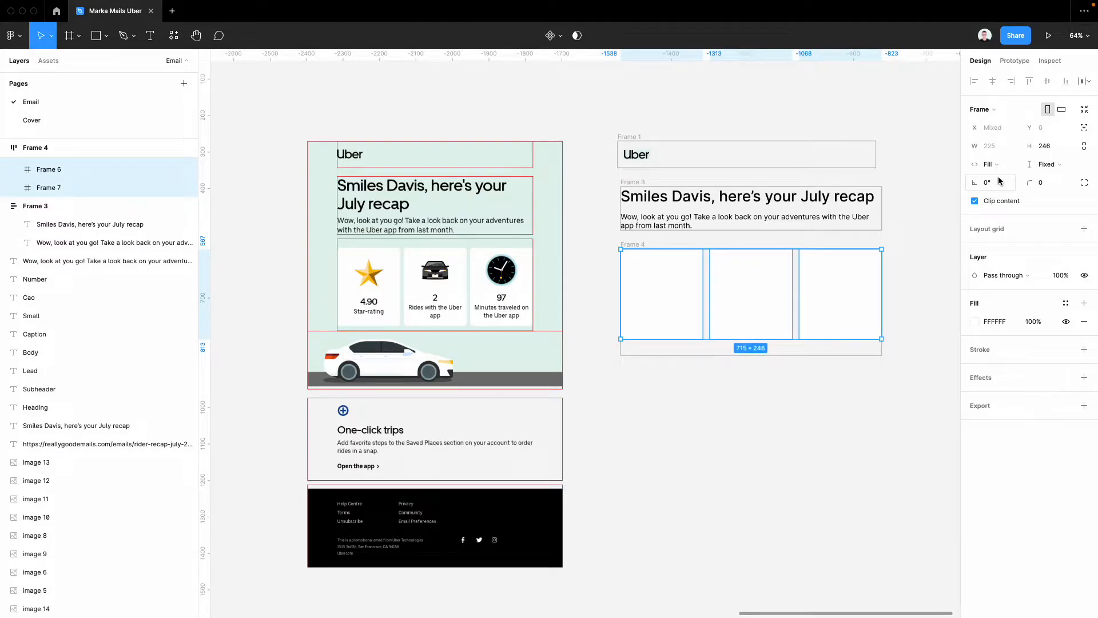
Step: Widen the card row's parent frame to 723 and set its height to hug contents
{"action": "left_click", "coordinate": [921, 232]}
{"action": "left_click", "coordinate": [664, 275]}
{"action": "mouse_move", "coordinate": [882, 294]}
{"action": "left_mouse_down"}
{"action": "mouse_move", "coordinate": [793, 296]}
{"action": "mouse_move", "coordinate": [884, 293]}
{"action": "left_mouse_up"}
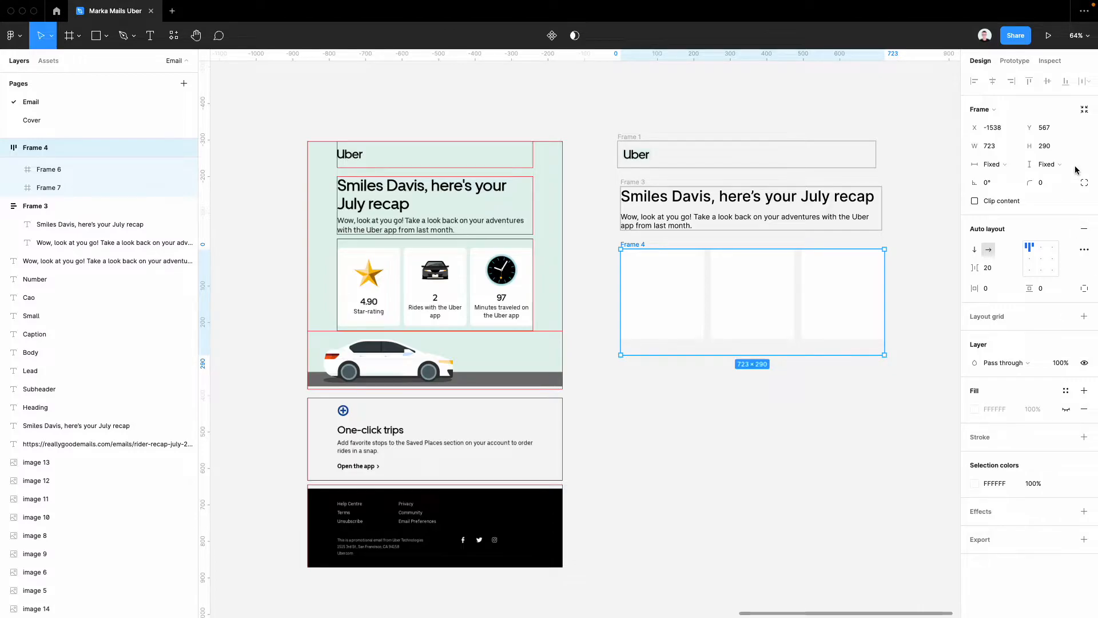
{"action": "left_click", "coordinate": [1057, 167]}
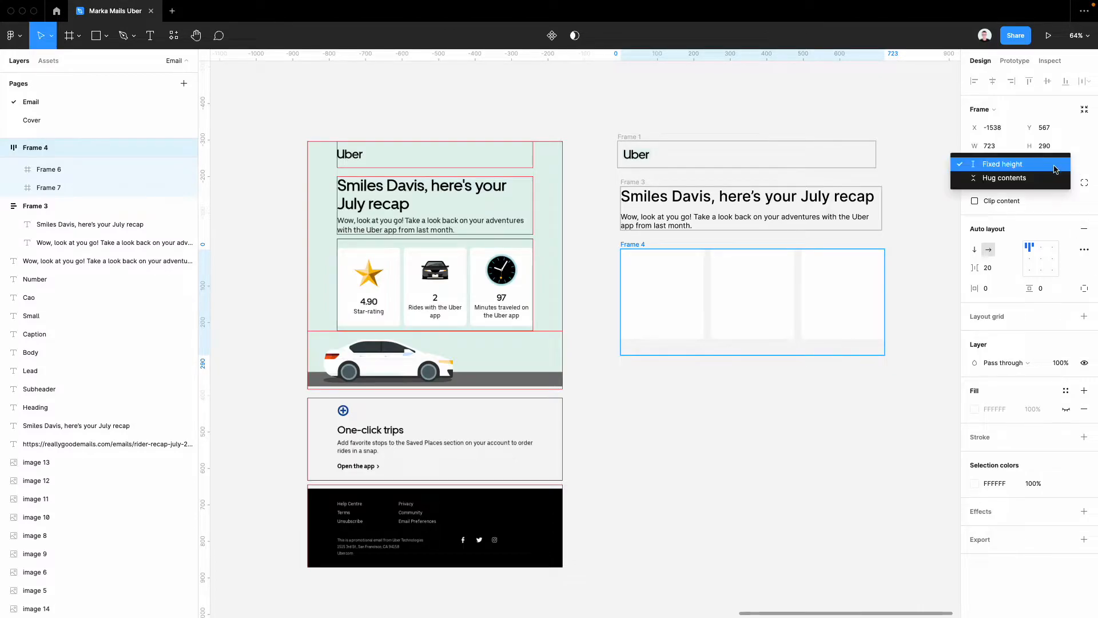
{"action": "left_click", "coordinate": [1005, 176]}
{"action": "left_click", "coordinate": [1060, 165]}
{"action": "left_click", "coordinate": [1063, 166]}
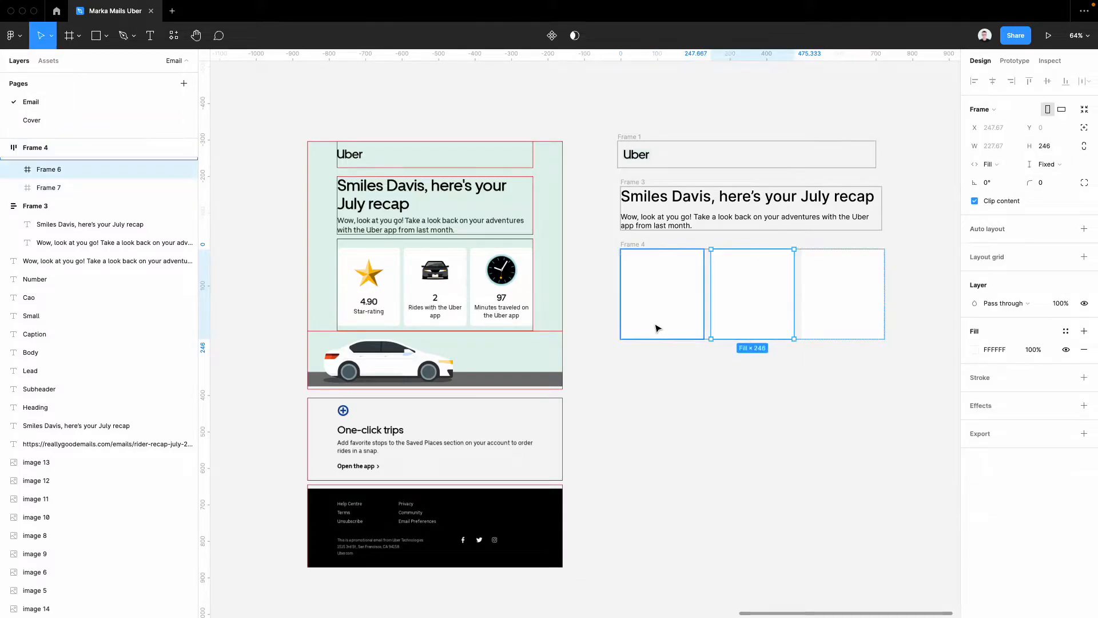
{"action": "left_click", "coordinate": [680, 405]}
{"action": "left_click", "coordinate": [701, 309]}
{"action": "left_click", "coordinate": [723, 435]}
{"action": "left_click", "coordinate": [630, 250]}
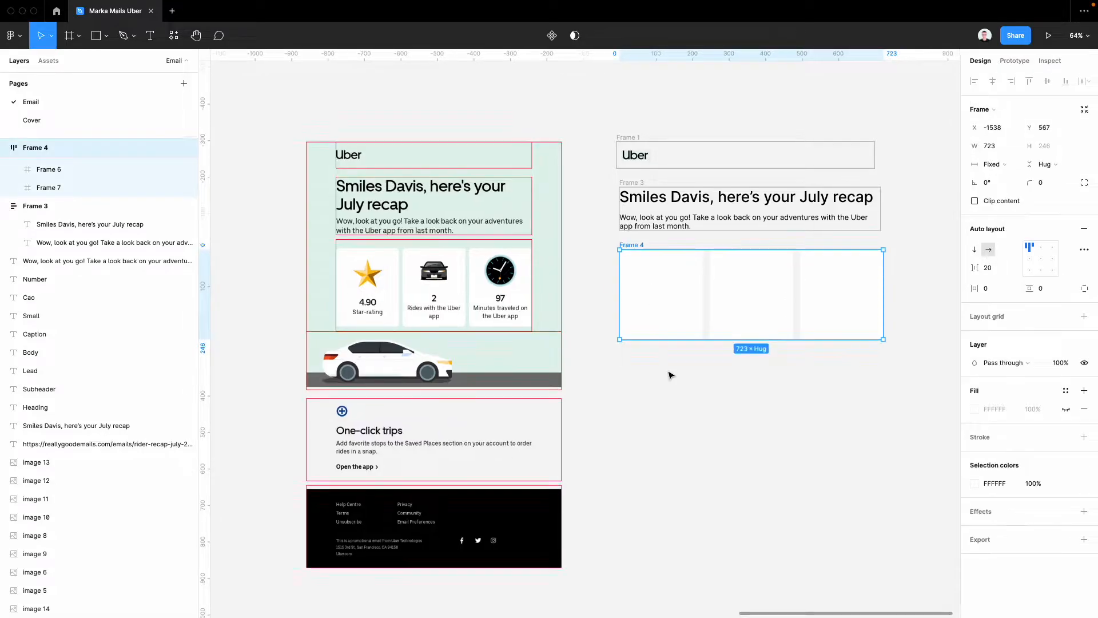
Step: Open the Marka Email Generator plugin, select the card row's parent frame in it and enable its Cards property
{"action": "scroll", "coordinate": [671, 375], "scroll_direction": "right", "scroll_amount": 2}
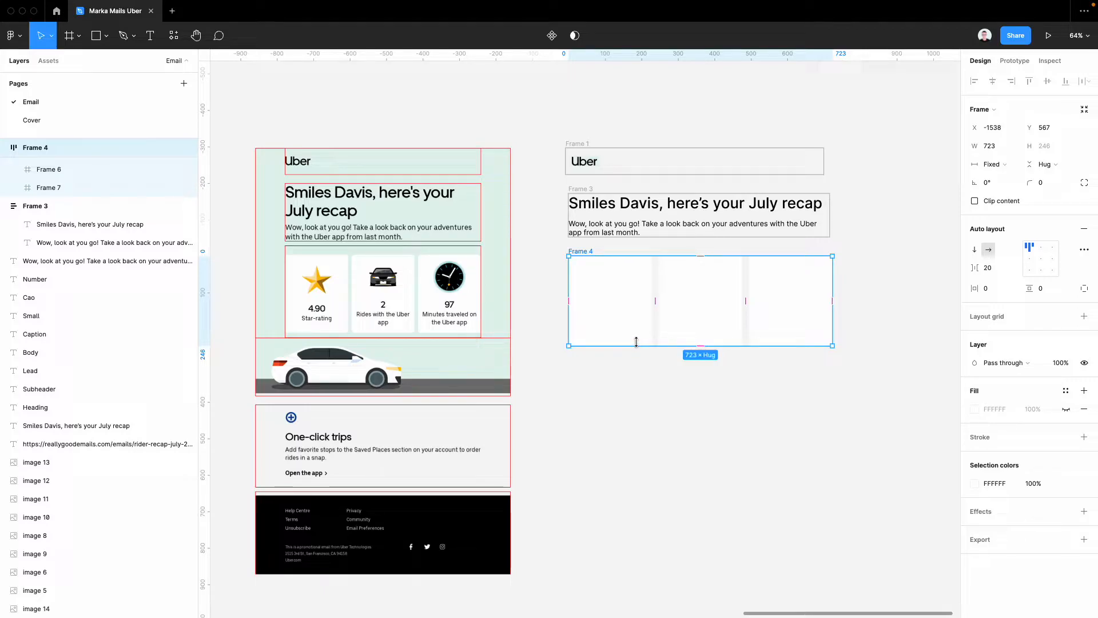
{"action": "key", "text": "super+slash"}
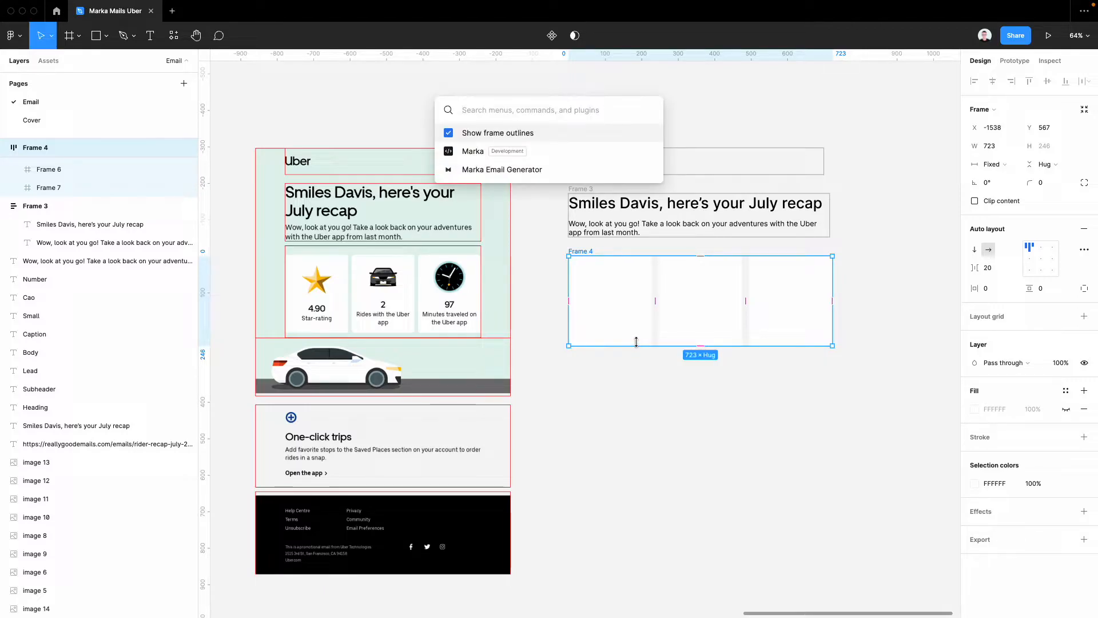
{"action": "key", "text": "Escape"}
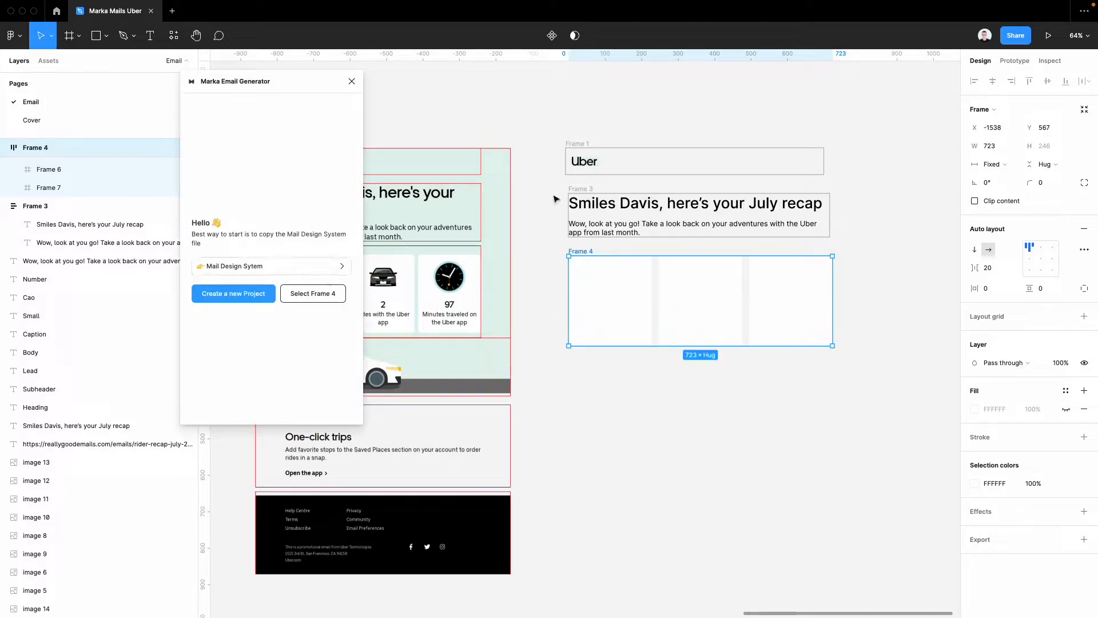
{"action": "left_click", "coordinate": [329, 295]}
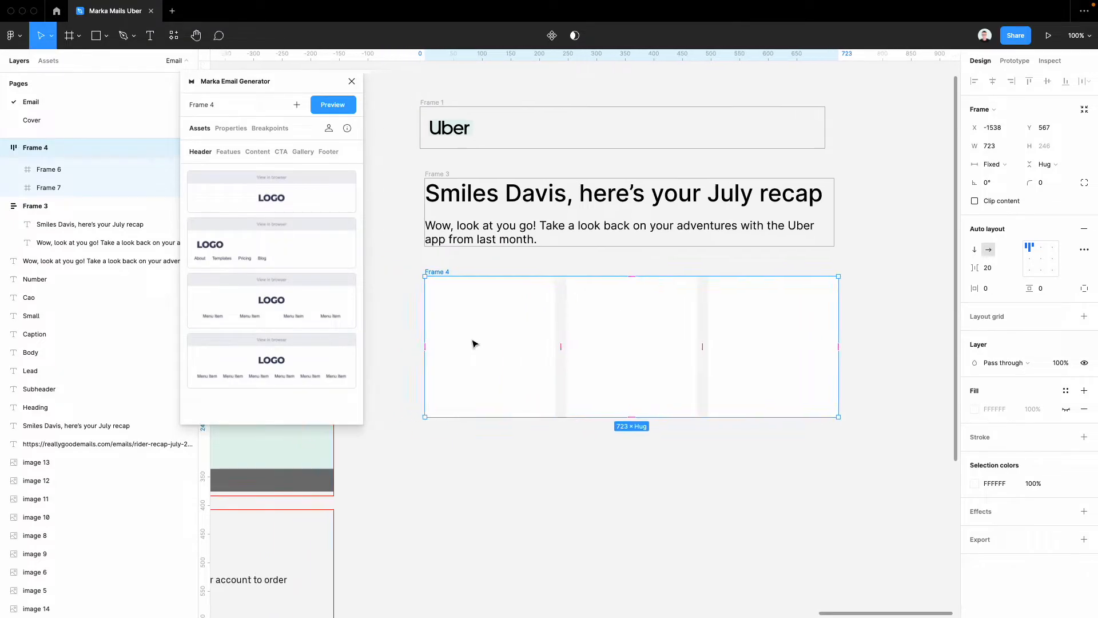
{"action": "left_click", "coordinate": [229, 133]}
{"action": "scroll", "coordinate": [266, 329], "scroll_direction": "down", "scroll_amount": 2}
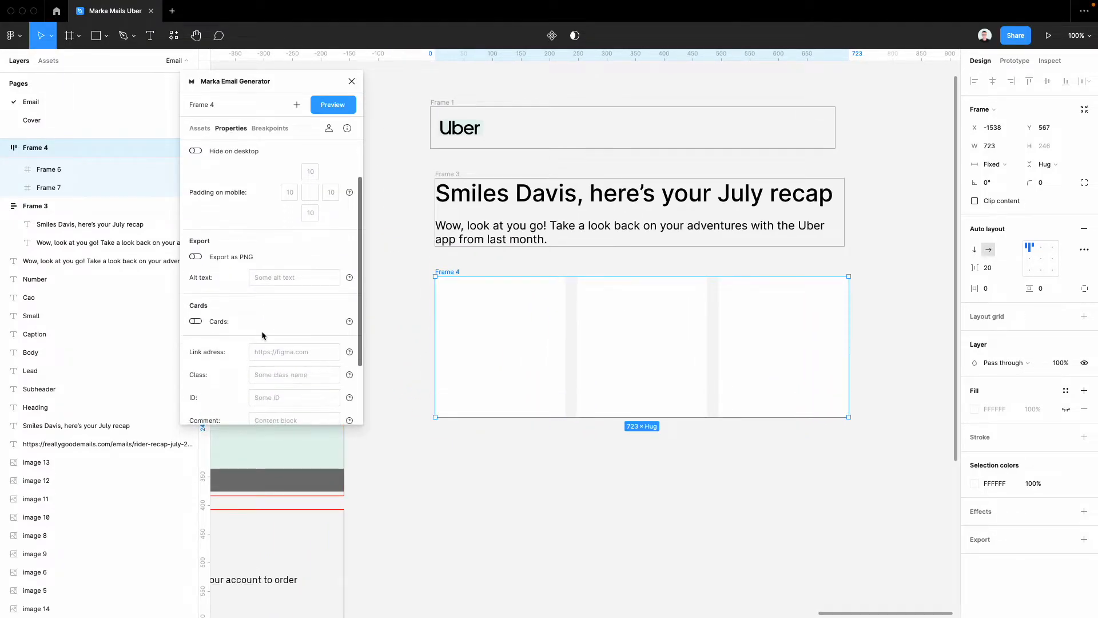
{"action": "left_click", "coordinate": [196, 322]}
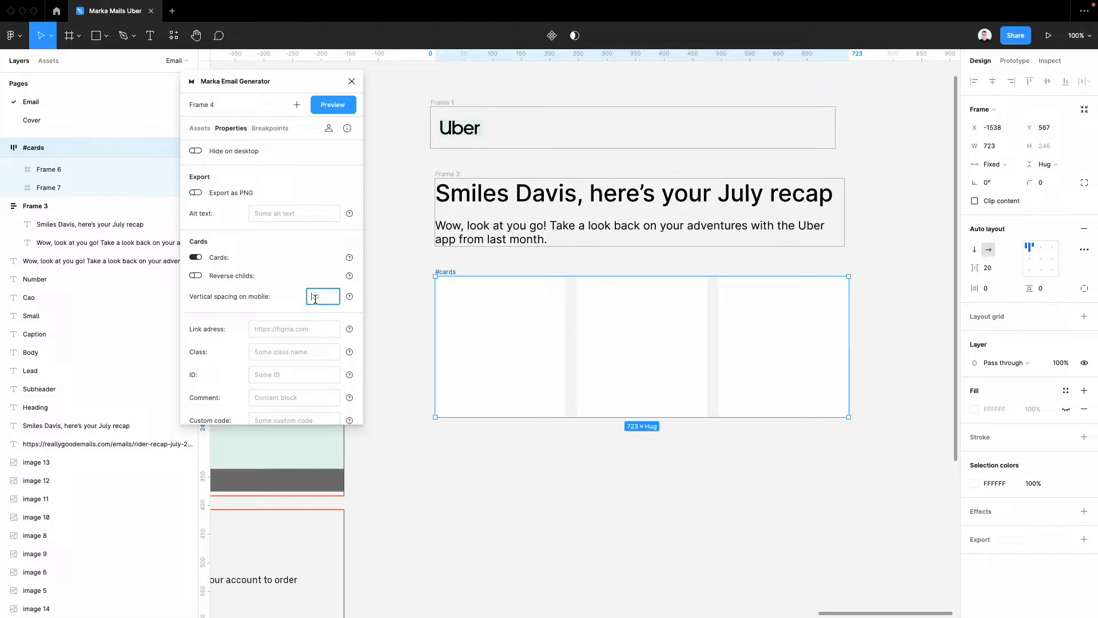
{"action": "left_click", "coordinate": [685, 552]}
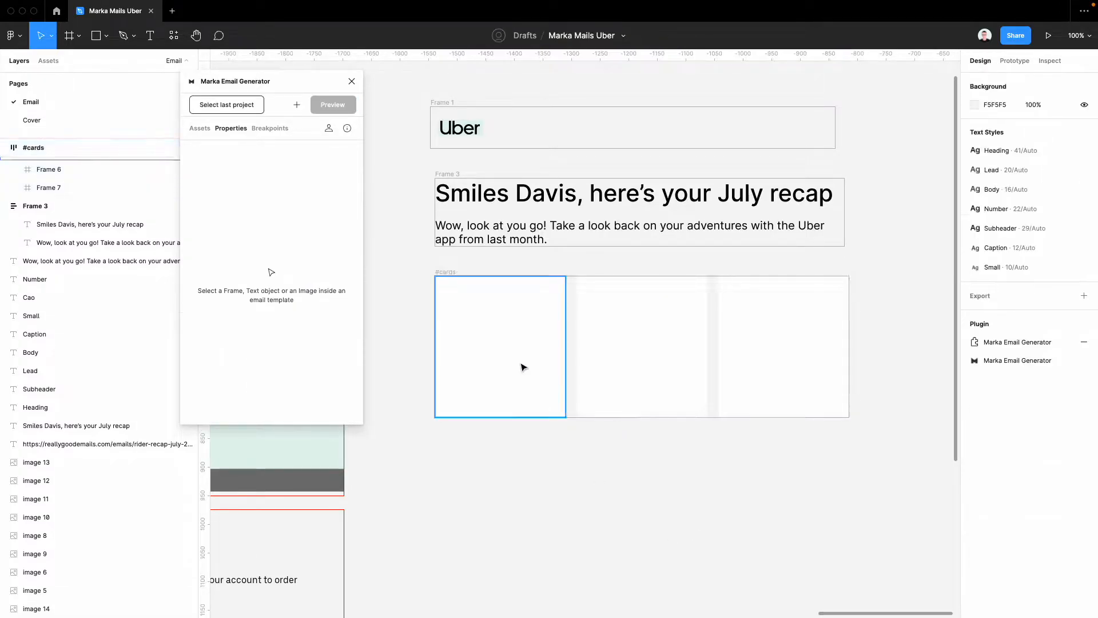
{"action": "left_click", "coordinate": [620, 368]}
{"action": "left_click", "coordinate": [773, 374]}
{"action": "left_click", "coordinate": [449, 527]}
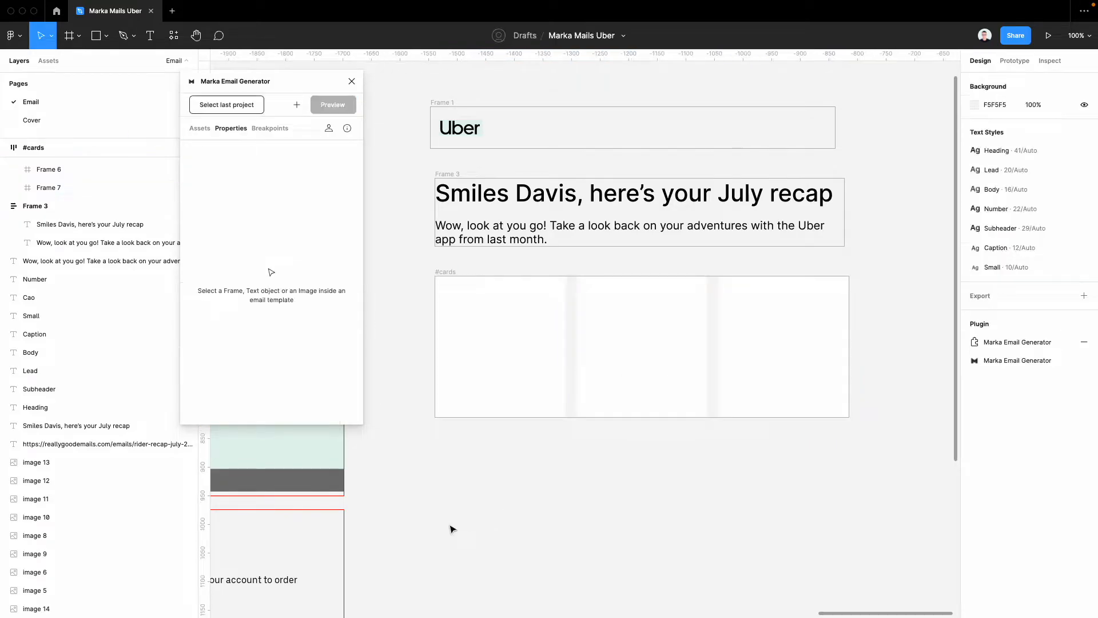
{"action": "left_click", "coordinate": [507, 336]}
{"action": "scroll", "coordinate": [509, 341], "scroll_direction": "down", "scroll_amount": 3}
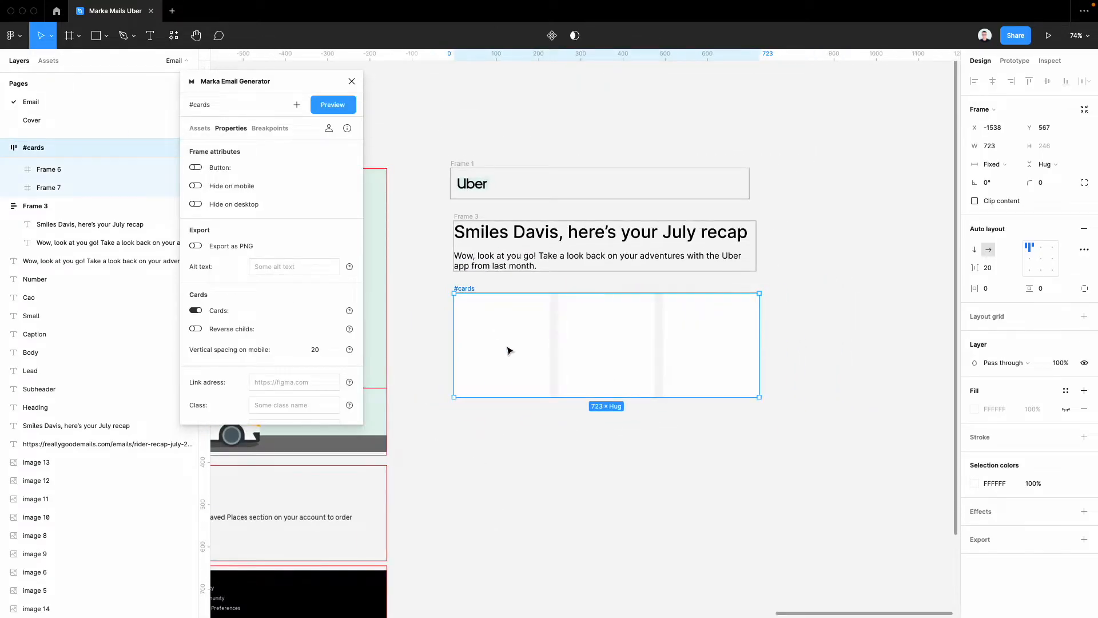
{"action": "left_click", "coordinate": [500, 478]}
{"action": "scroll", "coordinate": [582, 337], "scroll_direction": "left", "scroll_amount": 2}
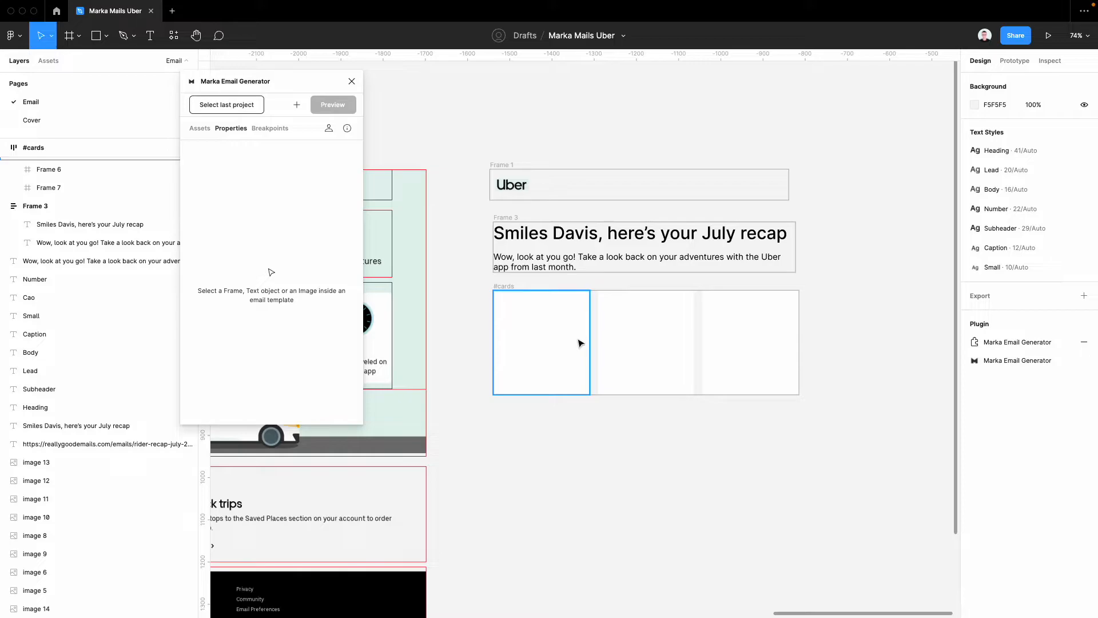
Step: Add auto layout to each of the three white cards and close the plugin window
{"action": "left_click", "coordinate": [650, 341]}
{"action": "left_click", "coordinate": [726, 341], "text": "shift"}
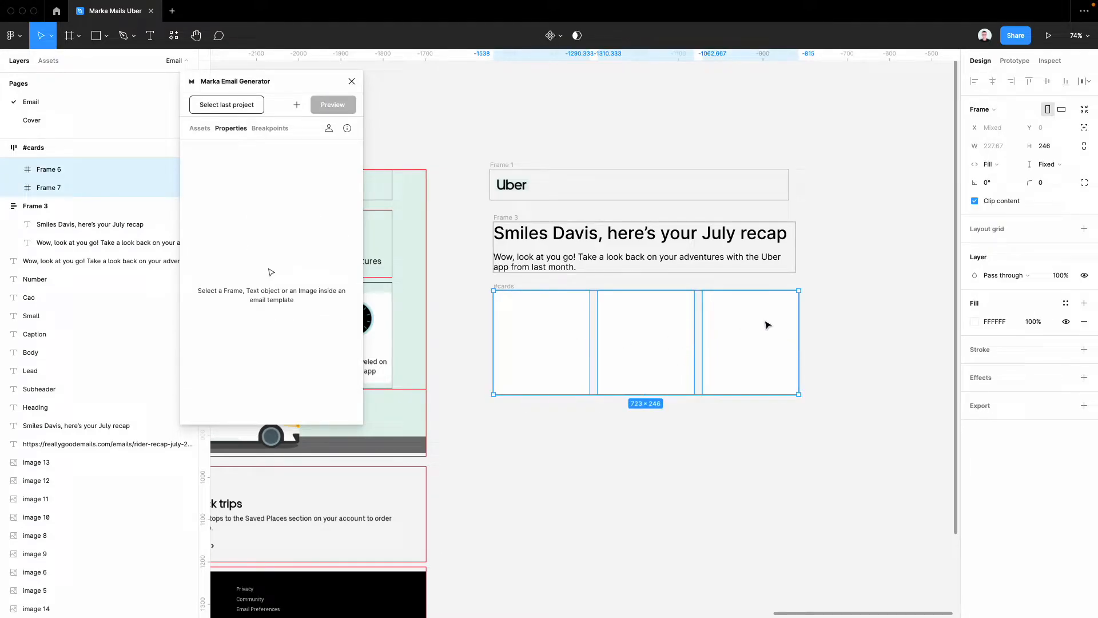
{"action": "left_click", "coordinate": [752, 342]}
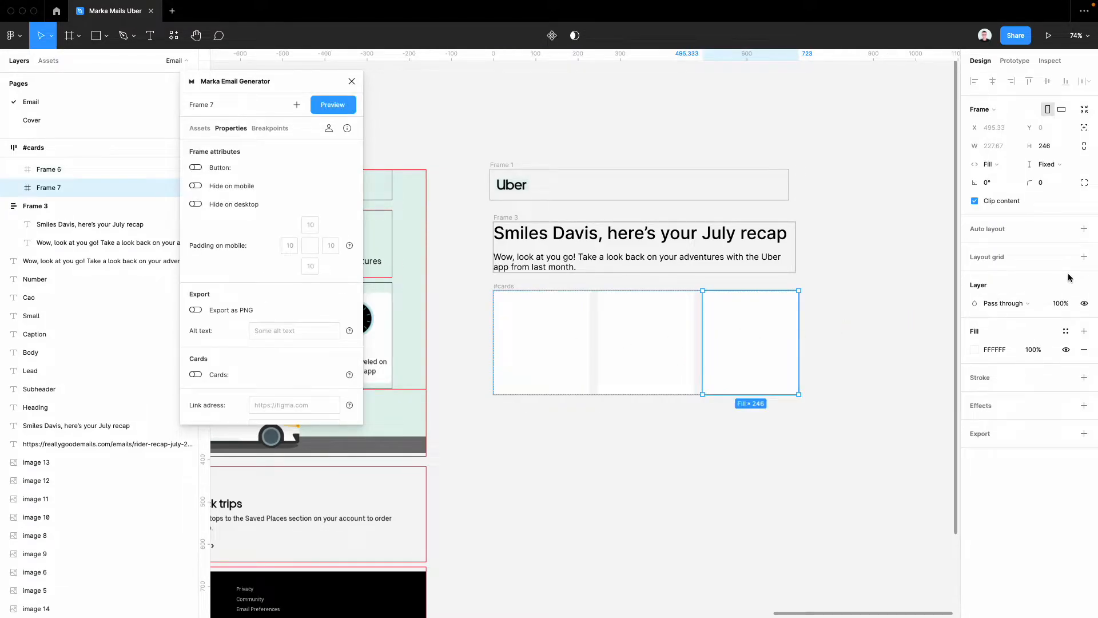
{"action": "key", "text": "shift+a"}
{"action": "left_click", "coordinate": [678, 364]}
{"action": "left_click", "coordinate": [1084, 229]}
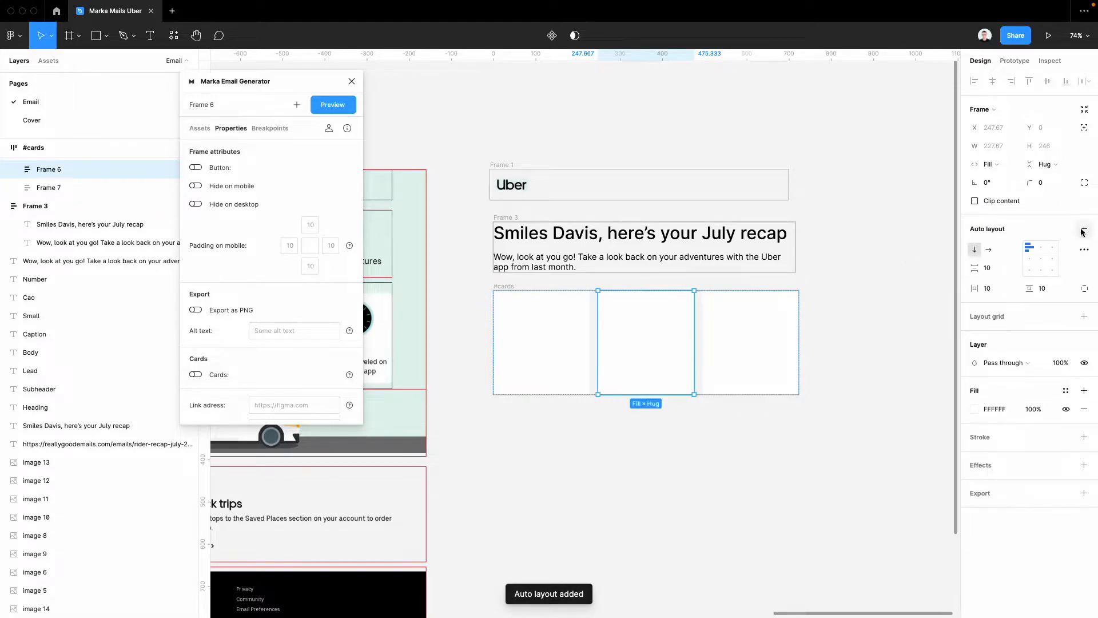
{"action": "left_click", "coordinate": [510, 314]}
{"action": "left_click", "coordinate": [1081, 230]}
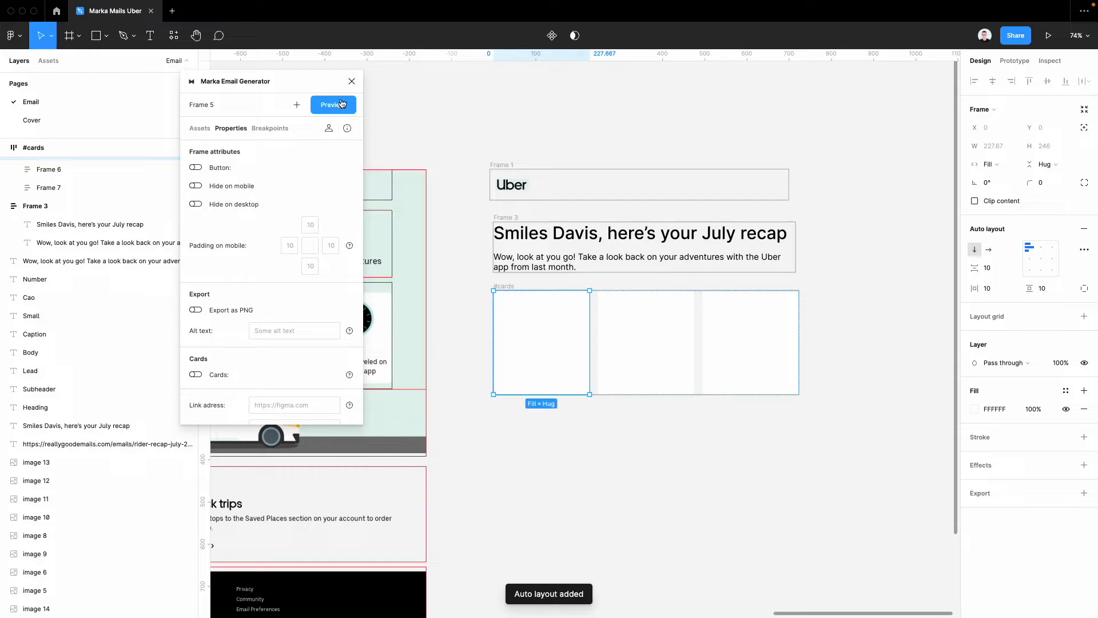
{"action": "left_click", "coordinate": [351, 86]}
Step: Place copies of the star, car and clock images from the Images section below the cards frame
{"action": "scroll", "coordinate": [400, 288], "scroll_direction": "down", "scroll_amount": 6}
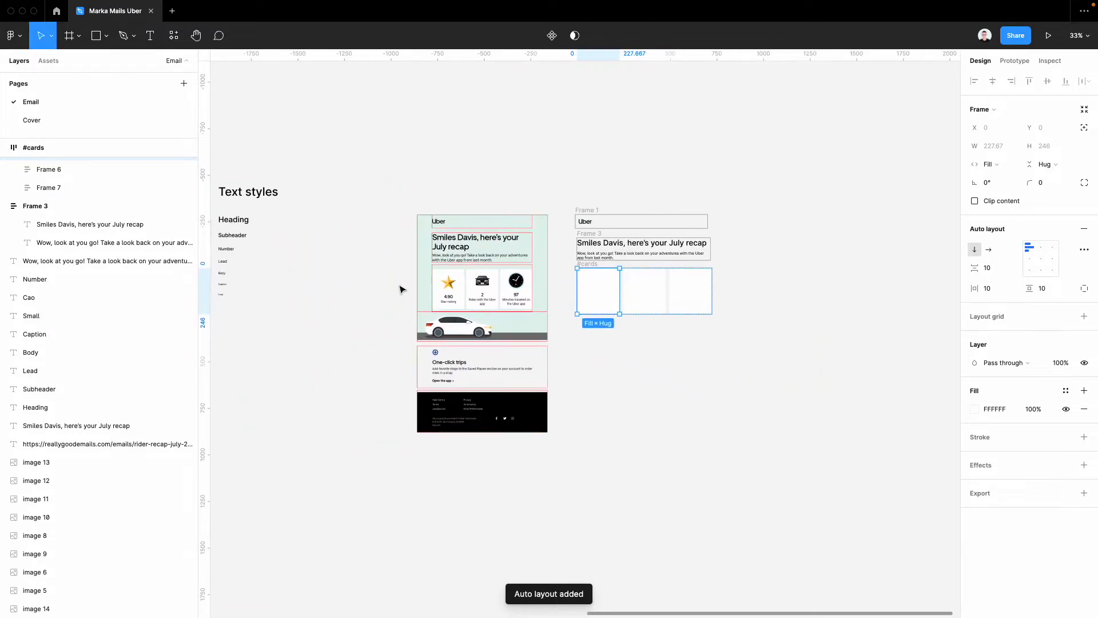
{"action": "scroll", "coordinate": [401, 288], "scroll_direction": "left", "scroll_amount": 10}
{"action": "key", "text": "Escape"}
{"action": "left_click_drag", "start_coordinate": [366, 256], "coordinate": [889, 326]}
Step: Place copies of the numbers 4.9, 2 and 97 and their captions from the Copy section below the copied images
{"action": "scroll", "coordinate": [318, 245], "scroll_direction": "down", "scroll_amount": 3}
{"action": "scroll", "coordinate": [481, 294], "scroll_direction": "up", "scroll_amount": 5}
{"action": "left_click_drag", "start_coordinate": [417, 271], "coordinate": [526, 209]}
{"action": "left_click_drag", "start_coordinate": [466, 229], "coordinate": [860, 303]}
{"action": "scroll", "coordinate": [472, 229], "scroll_direction": "down", "scroll_amount": 4}
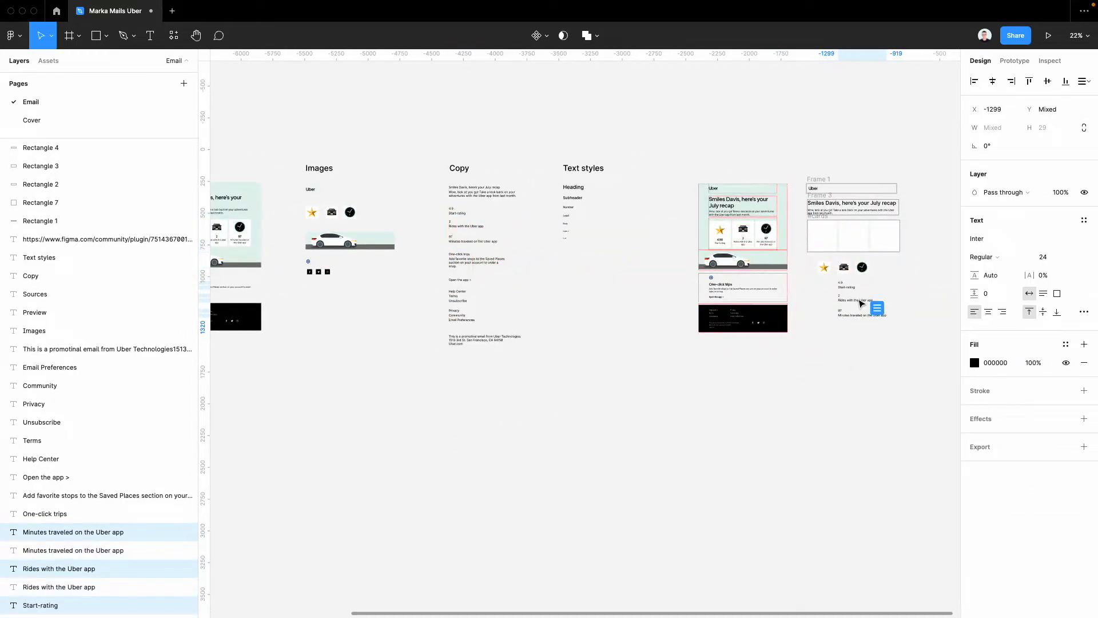
{"action": "scroll", "coordinate": [915, 263], "scroll_direction": "up", "scroll_amount": 5}
{"action": "left_click", "coordinate": [858, 304]}
Step: Move the star, car and clock images into the first, second and third white cards respectively
{"action": "left_click_drag", "start_coordinate": [617, 305], "coordinate": [598, 193]}
{"action": "left_click_drag", "start_coordinate": [674, 286], "coordinate": [680, 177]}
{"action": "left_click", "coordinate": [703, 298]}
{"action": "left_click_drag", "start_coordinate": [703, 299], "coordinate": [759, 213]}
{"action": "left_click", "coordinate": [837, 188]}
Step: Set the auto layout alignment of all three cards to top center
{"action": "left_click", "coordinate": [790, 184]}
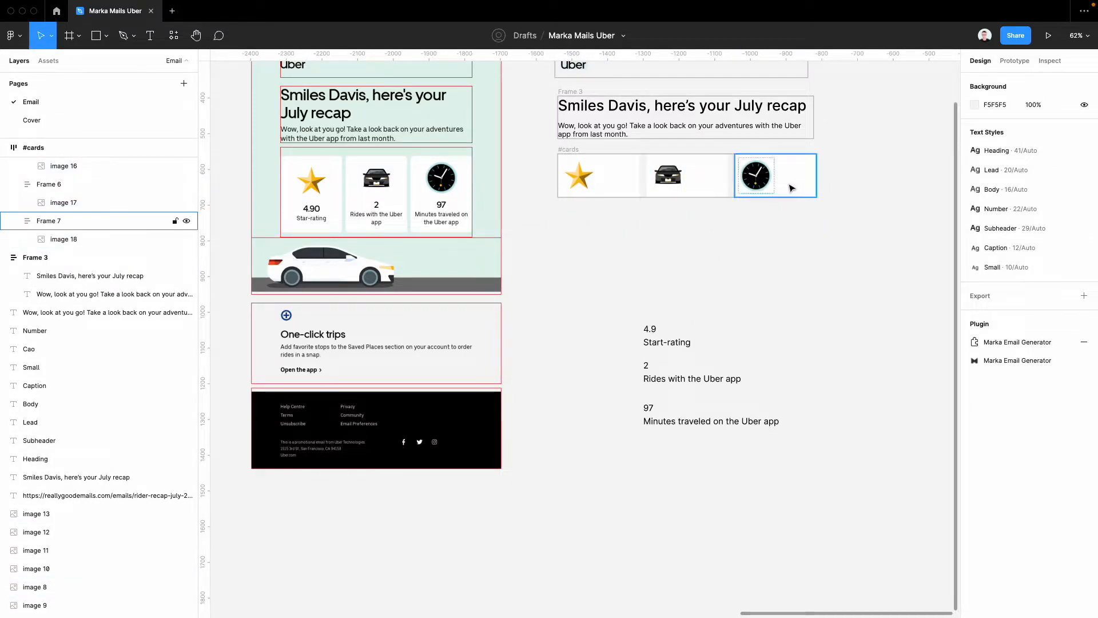
{"action": "left_click", "coordinate": [707, 185], "text": "shift"}
{"action": "left_click", "coordinate": [617, 187], "text": "shift"}
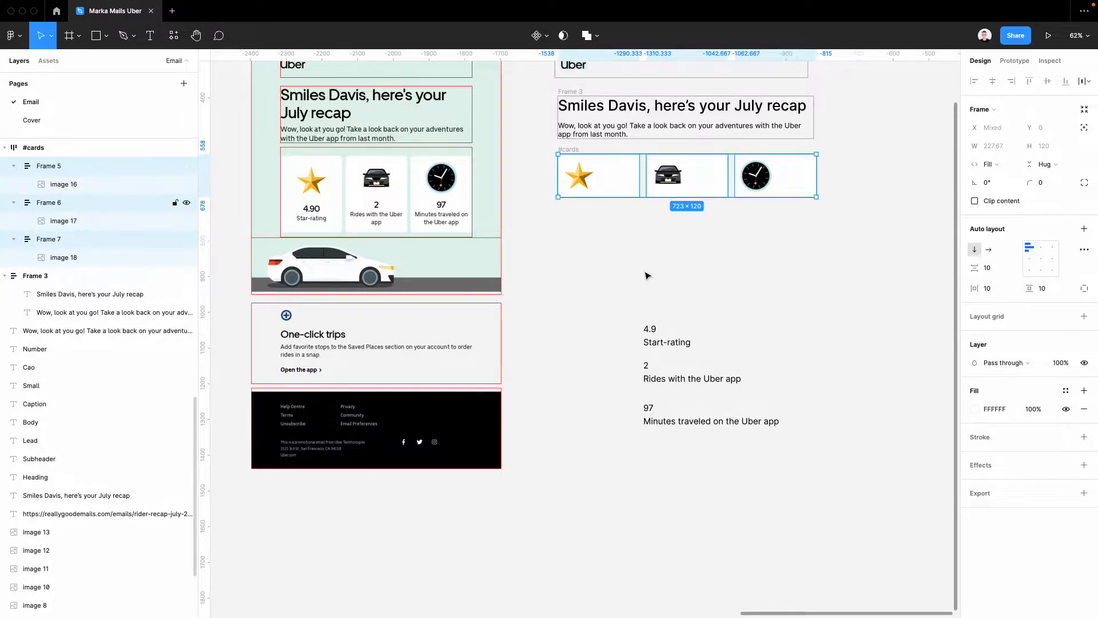
{"action": "left_click", "coordinate": [1042, 248]}
{"action": "left_click", "coordinate": [672, 264]}
{"action": "left_click", "coordinate": [598, 179]}
{"action": "left_click", "coordinate": [689, 177]}
{"action": "left_click", "coordinate": [773, 185]}
{"action": "left_click", "coordinate": [705, 293]}
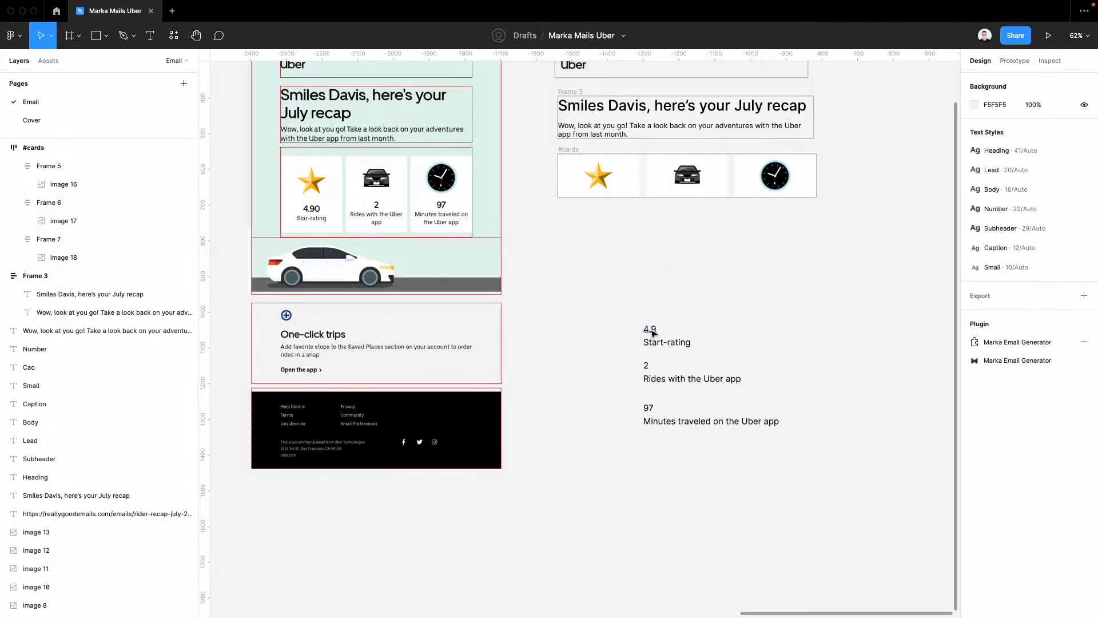
Step: Copy the texts "4.9" and "Start-rating" into the first card below the star image
{"action": "left_click", "coordinate": [650, 331]}
{"action": "key", "text": "ctrl+d"}
{"action": "left_click", "coordinate": [598, 181]}
{"action": "key", "text": "Escape"}
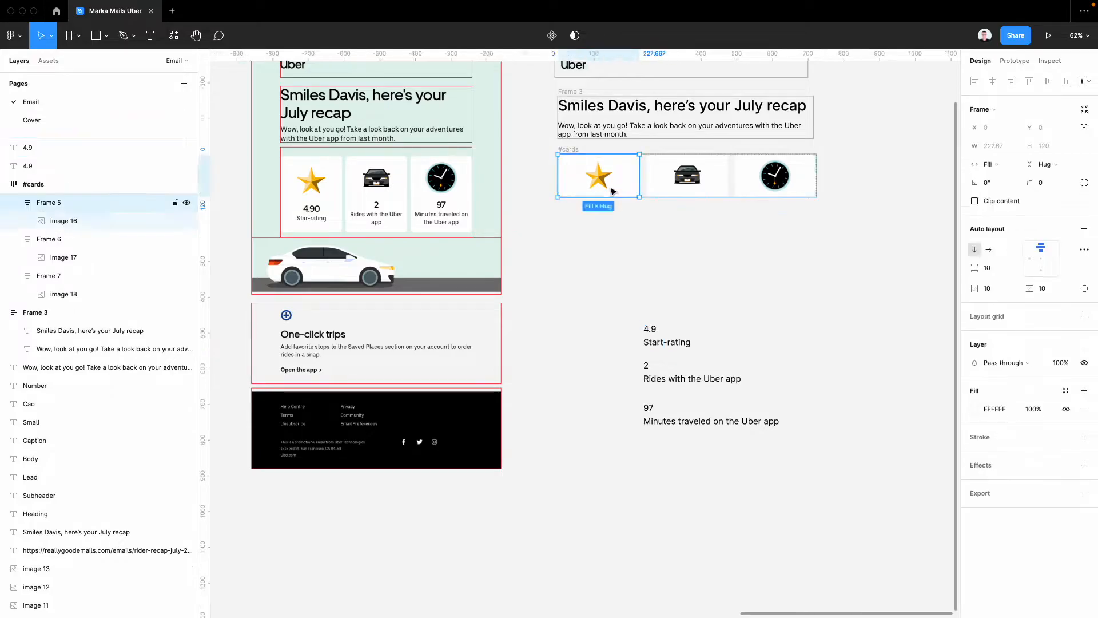
{"action": "key", "text": "Escape"}
{"action": "left_click", "coordinate": [612, 191]}
{"action": "type", "text": "4.9"}
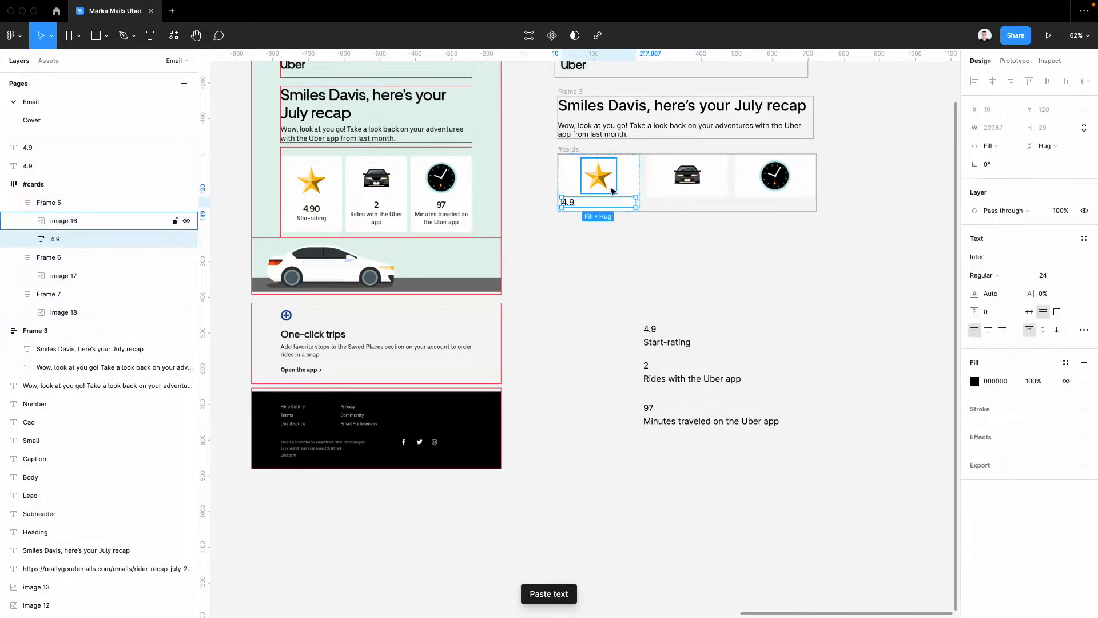
{"action": "left_click", "coordinate": [649, 344]}
{"action": "key", "text": "ctrl+c"}
{"action": "left_click", "coordinate": [609, 203]}
{"action": "key", "text": "ctrl+v"}
{"action": "left_click", "coordinate": [650, 282]}
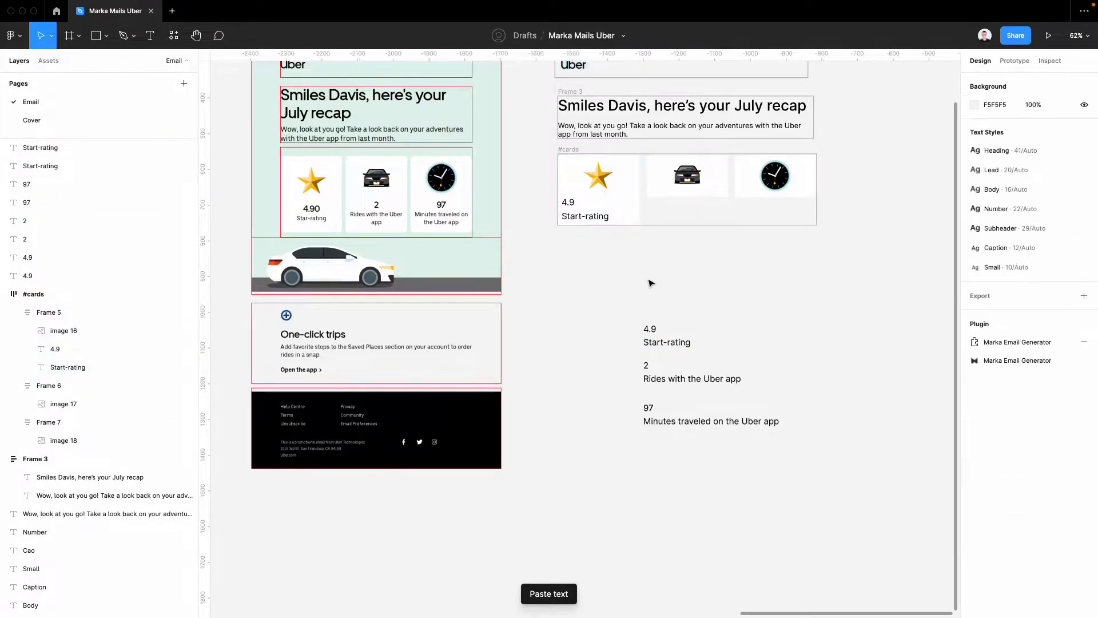
Step: Copy the texts "2" and "Rides with the Uber app" into the second card below the car image
{"action": "left_click", "coordinate": [647, 365]}
{"action": "key", "text": "ctrl+c"}
{"action": "left_click", "coordinate": [686, 188]}
{"action": "key", "text": "ctrl+v"}
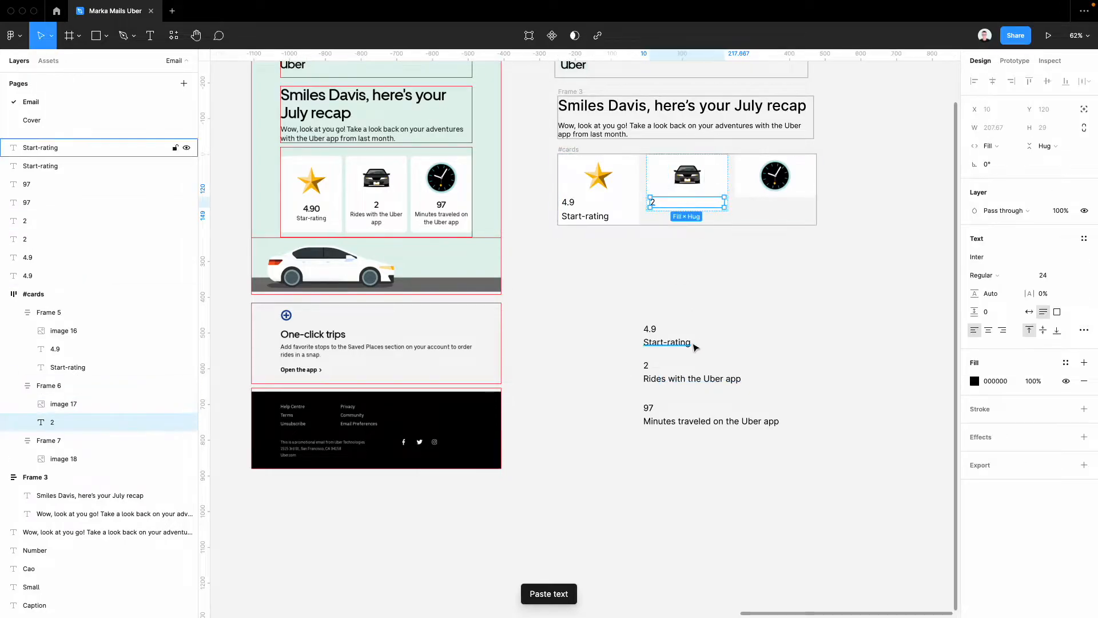
{"action": "left_click", "coordinate": [693, 379]}
{"action": "key", "text": "ctrl+c"}
{"action": "left_click", "coordinate": [692, 205]}
{"action": "key", "text": "ctrl+v"}
Step: Copy the texts "97" and "Minutes traveled on the Uber app" into the third card below the clock image
{"action": "left_click", "coordinate": [663, 404]}
{"action": "left_click", "coordinate": [651, 407]}
{"action": "key", "text": "ctrl+c"}
{"action": "left_click", "coordinate": [774, 192]}
{"action": "key", "text": "ctrl+v"}
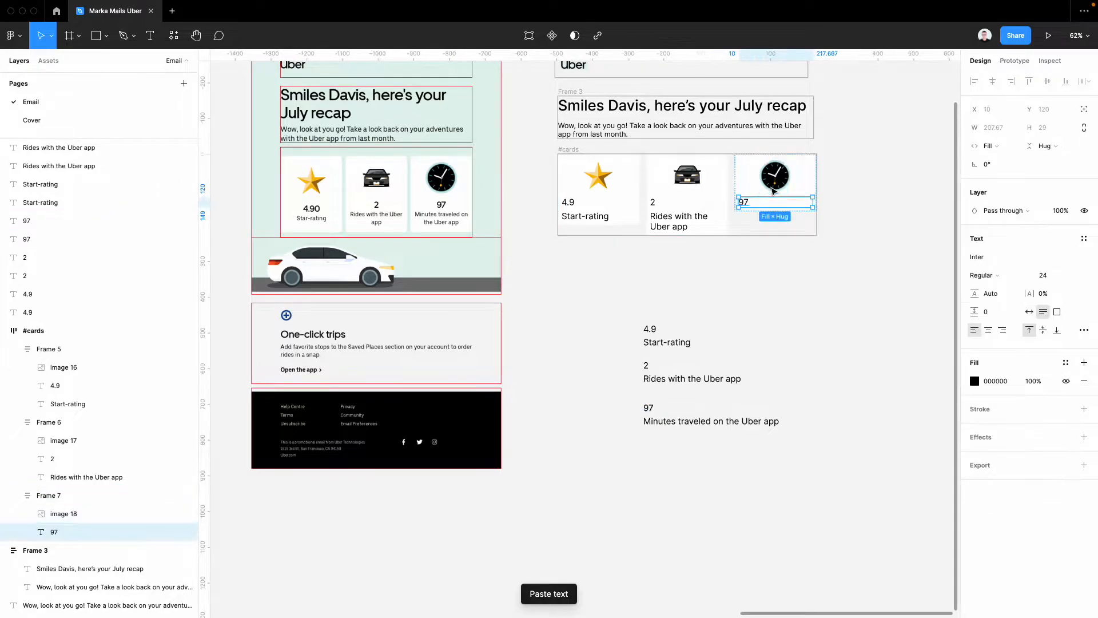
{"action": "left_click", "coordinate": [676, 420]}
{"action": "key", "text": "ctrl+c"}
{"action": "left_click", "coordinate": [775, 176]}
{"action": "key", "text": "ctrl+v"}
{"action": "left_click", "coordinate": [752, 299]}
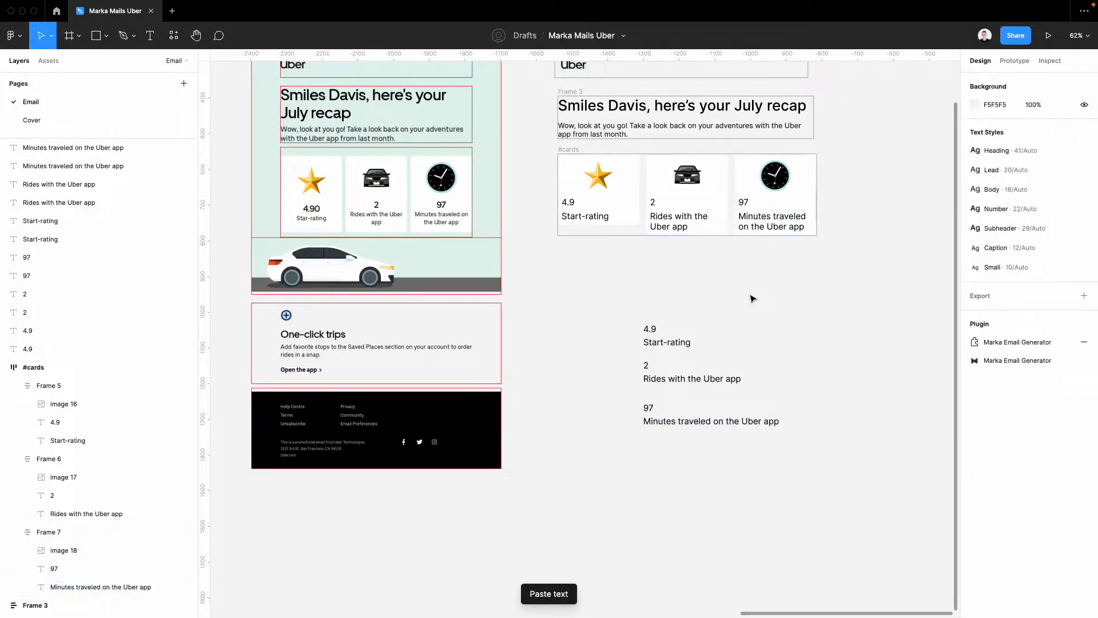
Step: Center-align the description texts "Start-rating", "Rides with the Uber app" and "Minutes traveled on the Uber app" in the three cards
{"action": "scroll", "coordinate": [752, 299], "scroll_direction": "up", "scroll_amount": 5}
{"action": "scroll", "coordinate": [752, 299], "scroll_direction": "up", "scroll_amount": 1}
{"action": "left_click", "coordinate": [478, 188]}
{"action": "left_click", "coordinate": [469, 190]}
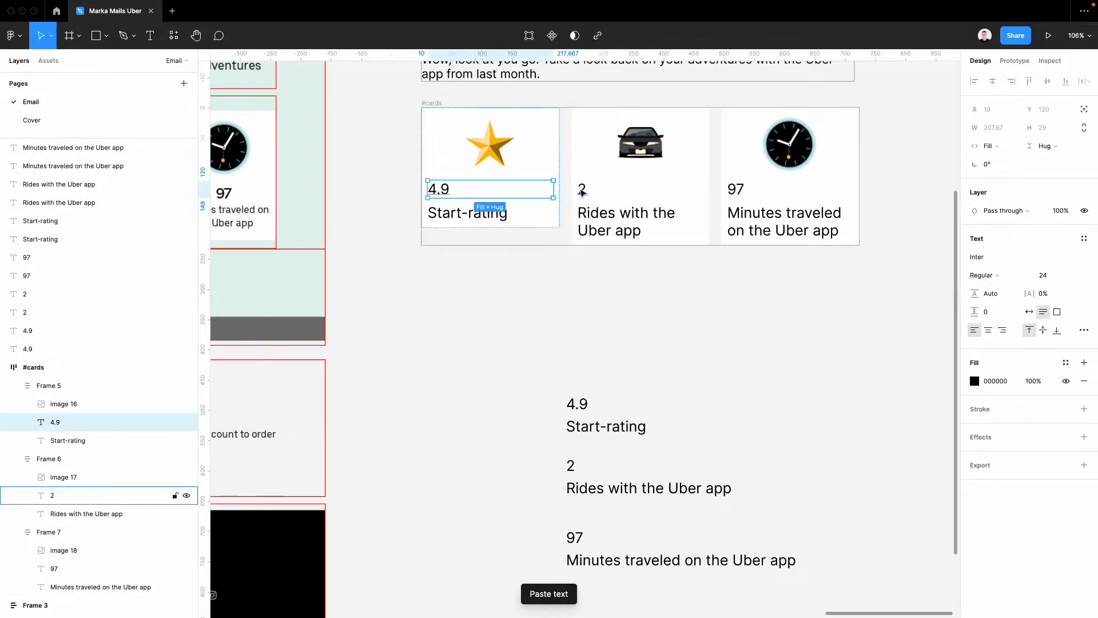
{"action": "left_click", "coordinate": [637, 193], "text": "shift"}
{"action": "left_click", "coordinate": [746, 196], "text": "shift"}
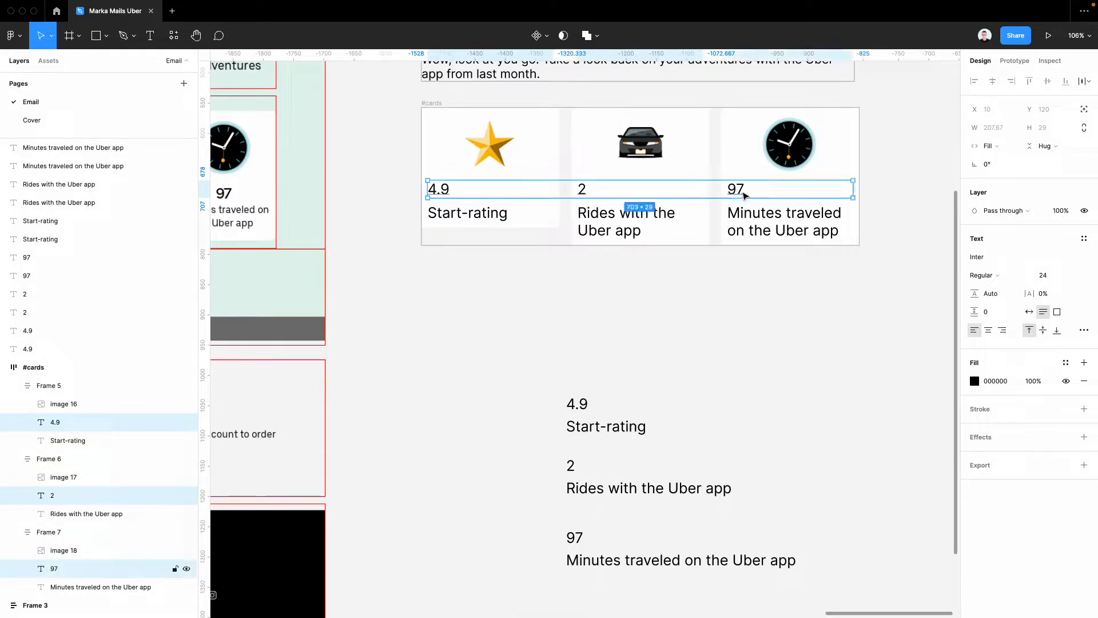
{"action": "key", "text": "Tab"}
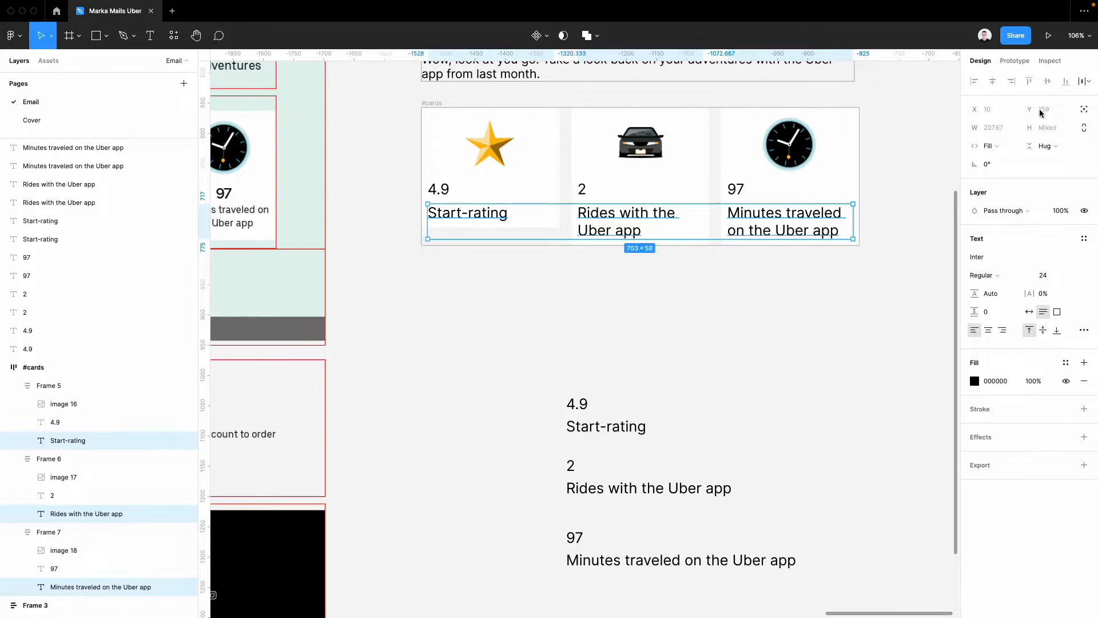
{"action": "left_click", "coordinate": [792, 256]}
{"action": "left_click", "coordinate": [705, 234]}
{"action": "left_click", "coordinate": [747, 224], "text": "shift"}
{"action": "left_click", "coordinate": [114, 441], "text": "shift"}
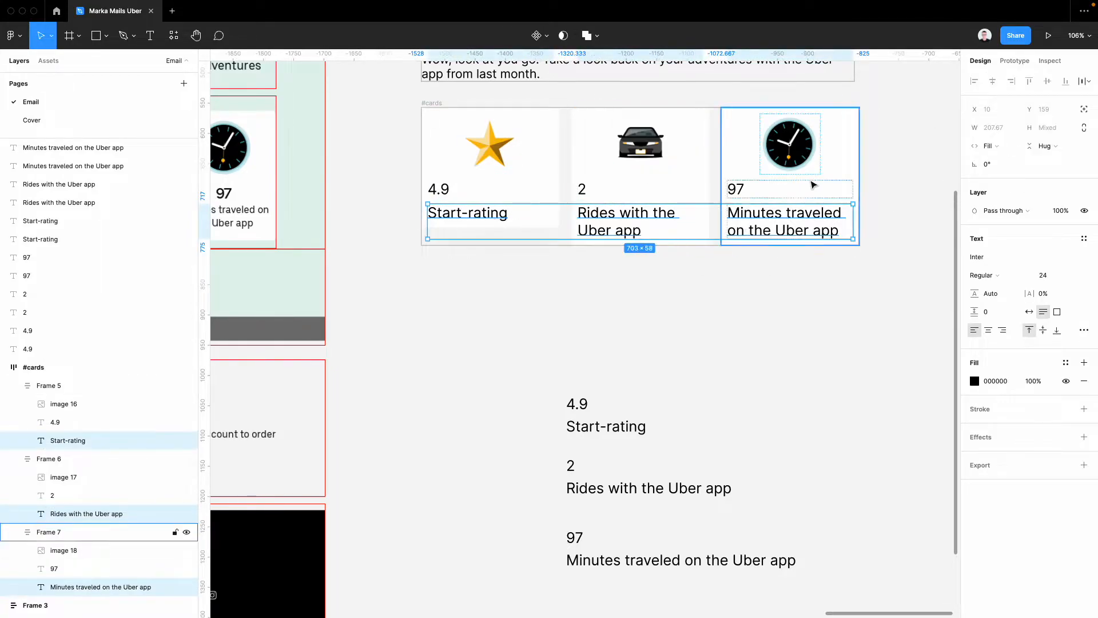
{"action": "left_click", "coordinate": [989, 330]}
{"action": "left_click", "coordinate": [809, 325]}
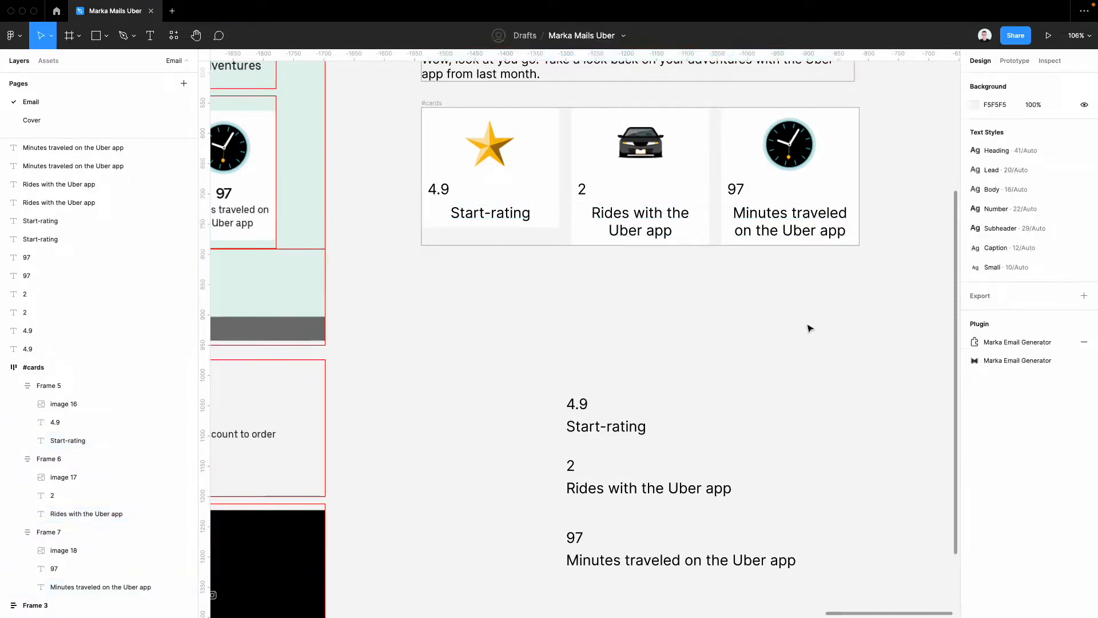
Step: Center-align the number texts "97", "2" and "4.9" in their cards
{"action": "left_click", "coordinate": [115, 569]}
{"action": "left_click", "coordinate": [989, 331]}
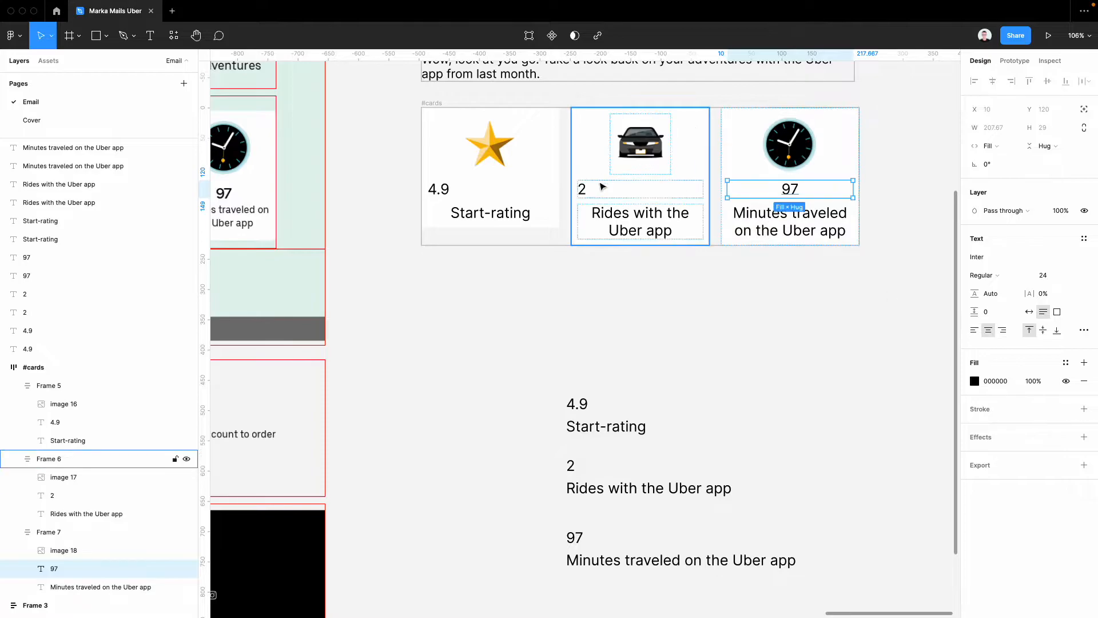
{"action": "left_click", "coordinate": [598, 193]}
{"action": "left_click", "coordinate": [990, 330]}
{"action": "left_click", "coordinate": [449, 193]}
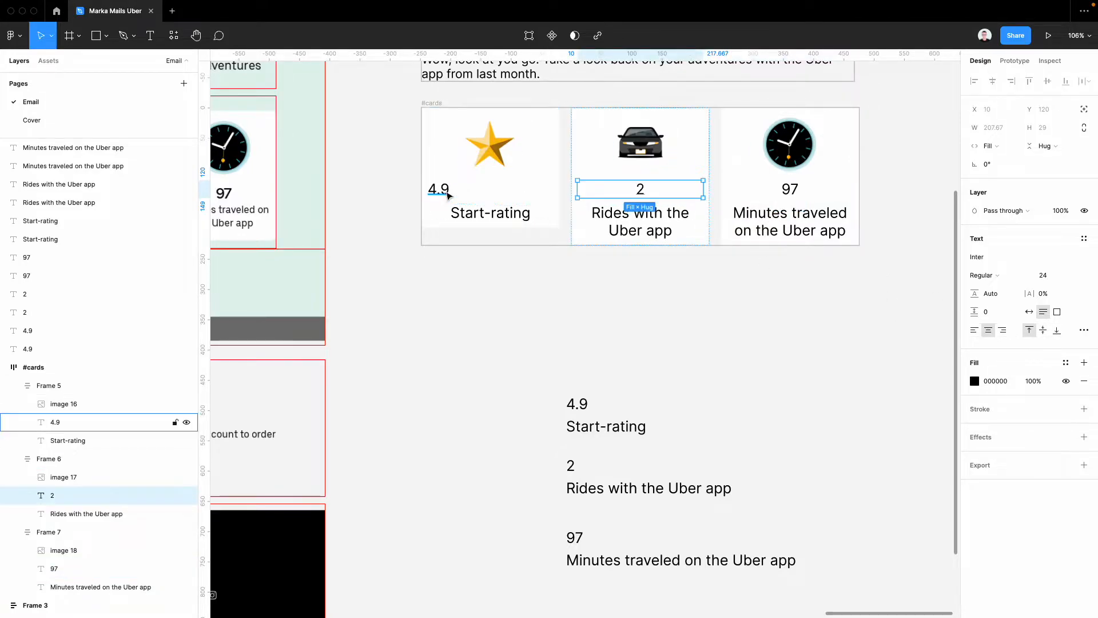
{"action": "left_click", "coordinate": [989, 330]}
{"action": "left_click", "coordinate": [773, 335]}
Step: Stretch the first card with the star to the full height of the #cards row
{"action": "scroll", "coordinate": [773, 335], "scroll_direction": "down", "scroll_amount": 3}
{"action": "left_click", "coordinate": [621, 252]}
{"action": "scroll", "coordinate": [640, 260], "scroll_direction": "up", "scroll_amount": 3}
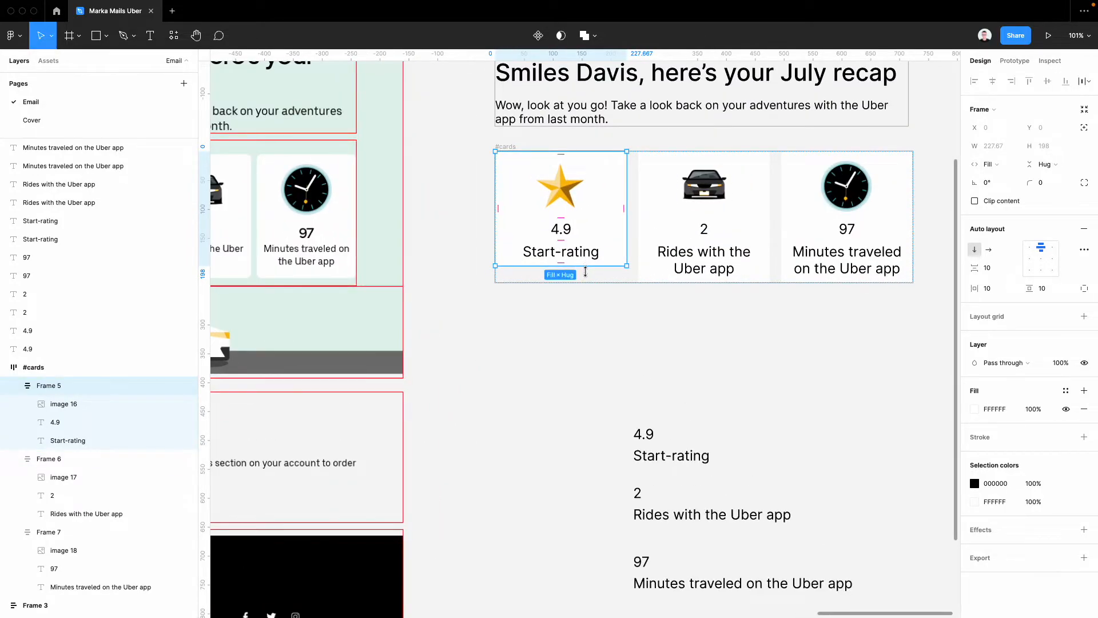
{"action": "left_click", "coordinate": [611, 340]}
Step: Apply the Number text style to the texts "4.9", "2" and "97" in the three cards
{"action": "scroll", "coordinate": [609, 342], "scroll_direction": "down", "scroll_amount": 5}
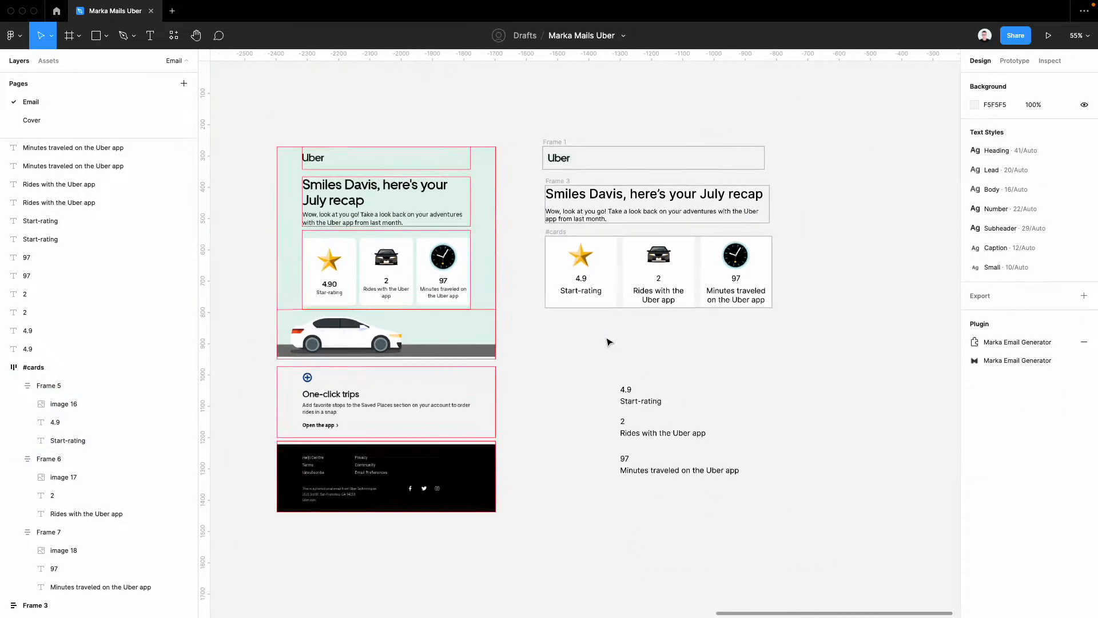
{"action": "scroll", "coordinate": [608, 341], "scroll_direction": "left", "scroll_amount": 3}
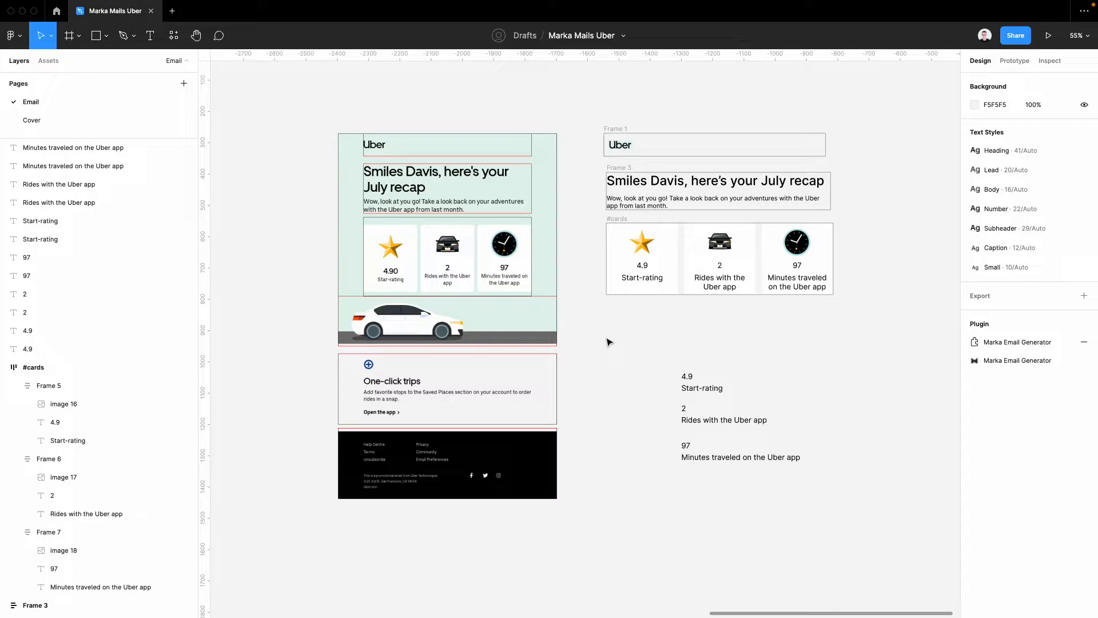
{"action": "left_click", "coordinate": [642, 265]}
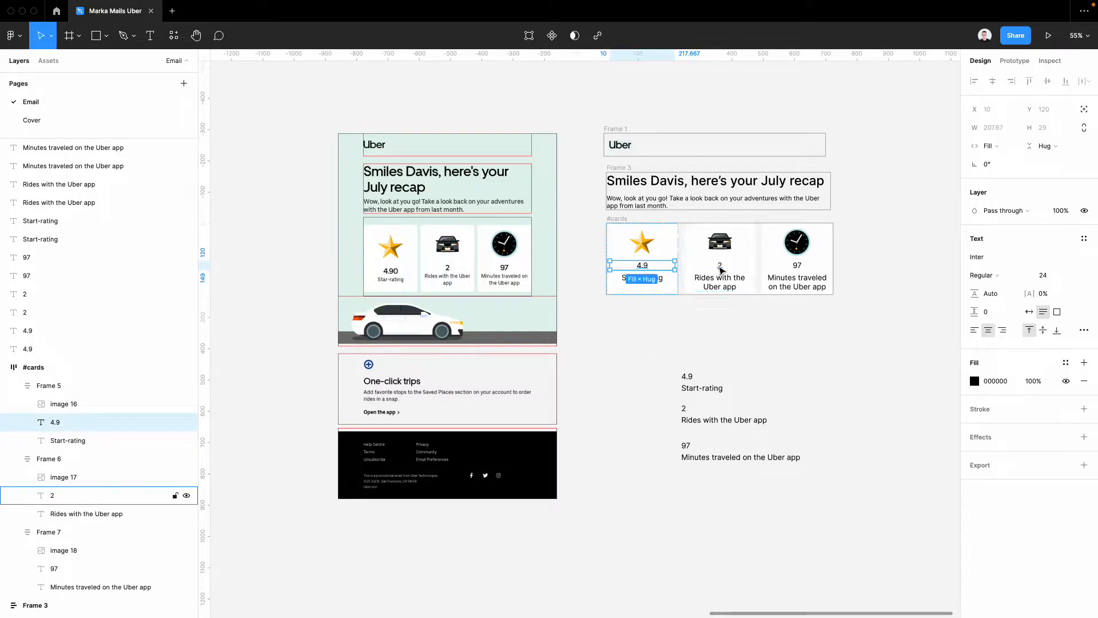
{"action": "left_click", "coordinate": [720, 266], "text": "shift"}
{"action": "left_click", "coordinate": [799, 268], "text": "shift"}
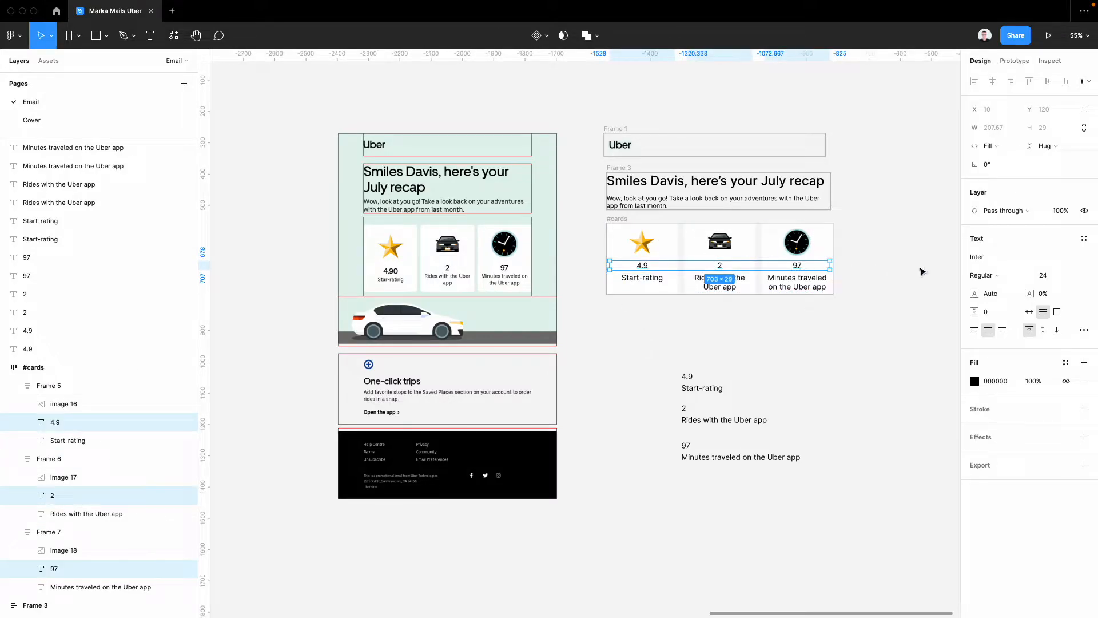
{"action": "scroll", "coordinate": [790, 272], "scroll_direction": "up", "scroll_amount": 1}
{"action": "left_click", "coordinate": [1085, 239]}
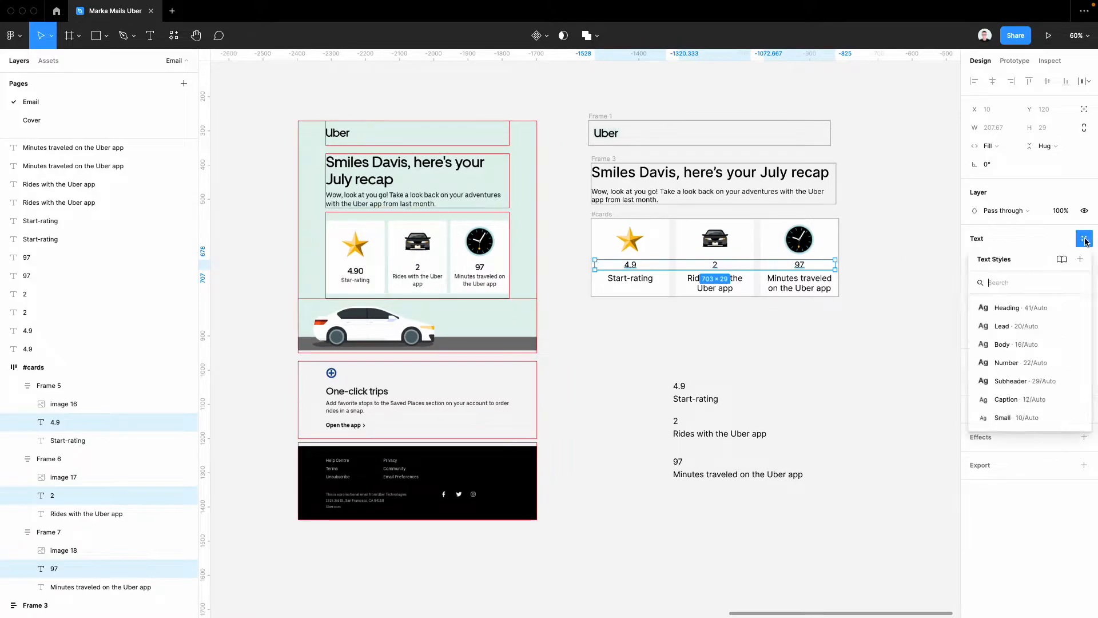
{"action": "left_click", "coordinate": [1052, 363]}
{"action": "left_click", "coordinate": [743, 332]}
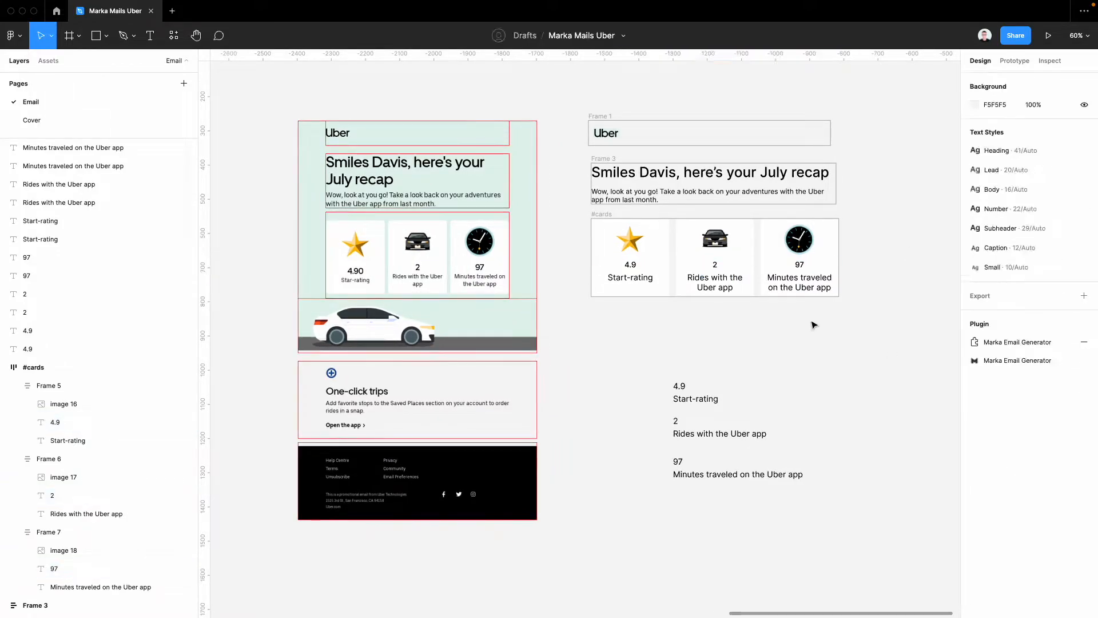
Step: Apply the Body text style to the description texts of all three cards
{"action": "left_click", "coordinate": [805, 292]}
{"action": "left_click", "coordinate": [715, 289], "text": "shift"}
{"action": "left_click", "coordinate": [630, 278], "text": "shift"}
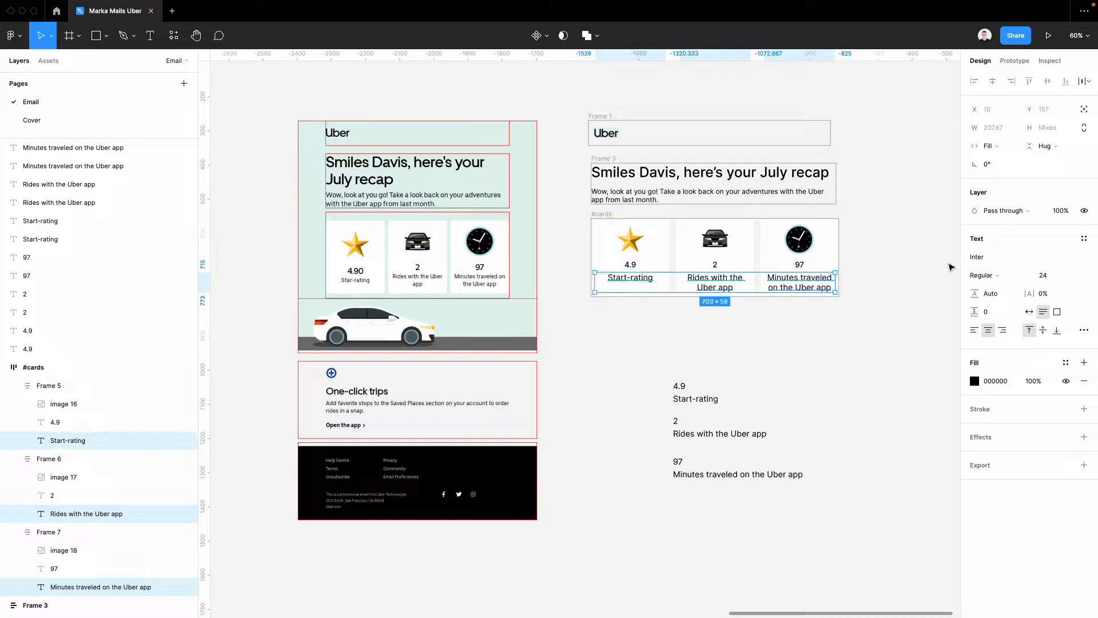
{"action": "left_click", "coordinate": [1084, 239]}
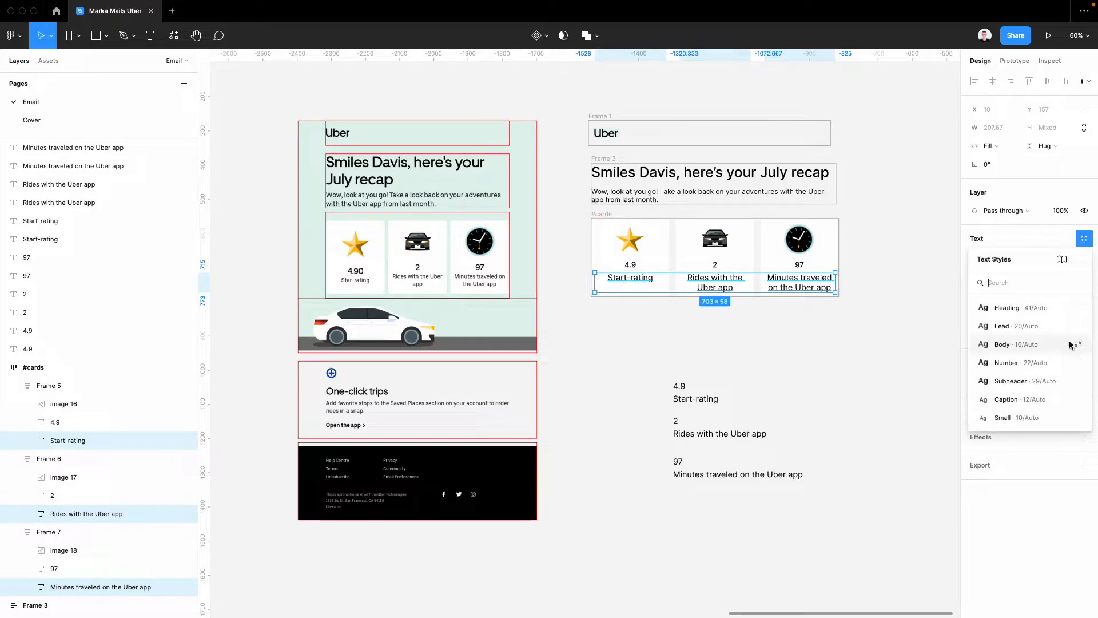
{"action": "left_click", "coordinate": [1078, 344]}
{"action": "left_click", "coordinate": [1069, 344]}
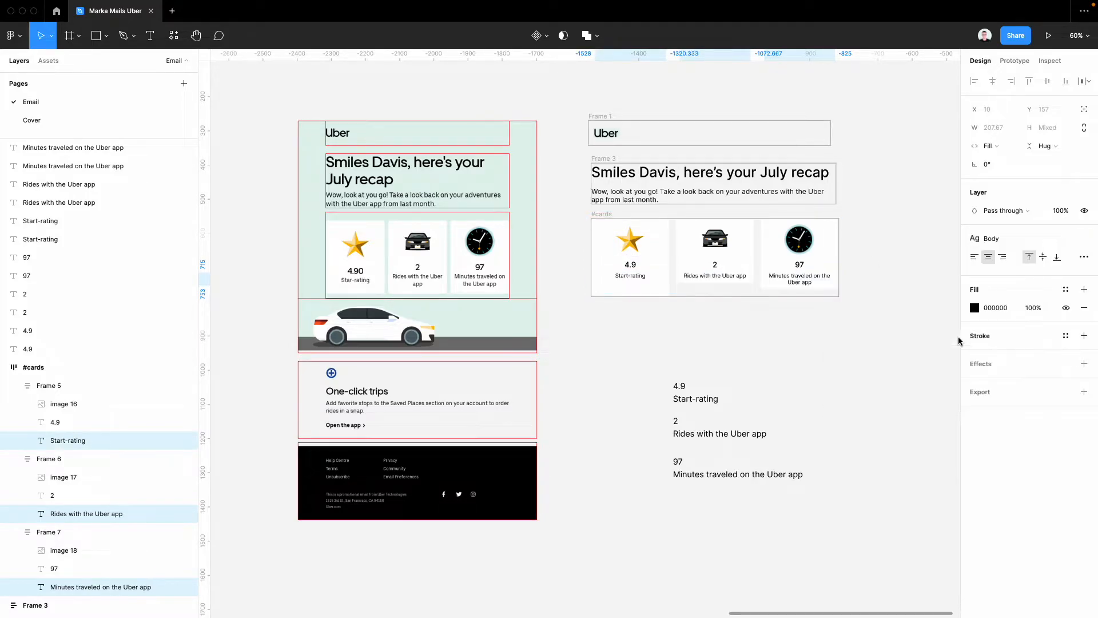
{"action": "left_click", "coordinate": [800, 340]}
Step: Stretch the second and third cards to the full height of the #cards row, matching the first card
{"action": "scroll", "coordinate": [721, 340], "scroll_direction": "up", "scroll_amount": 3}
{"action": "left_click", "coordinate": [718, 272]}
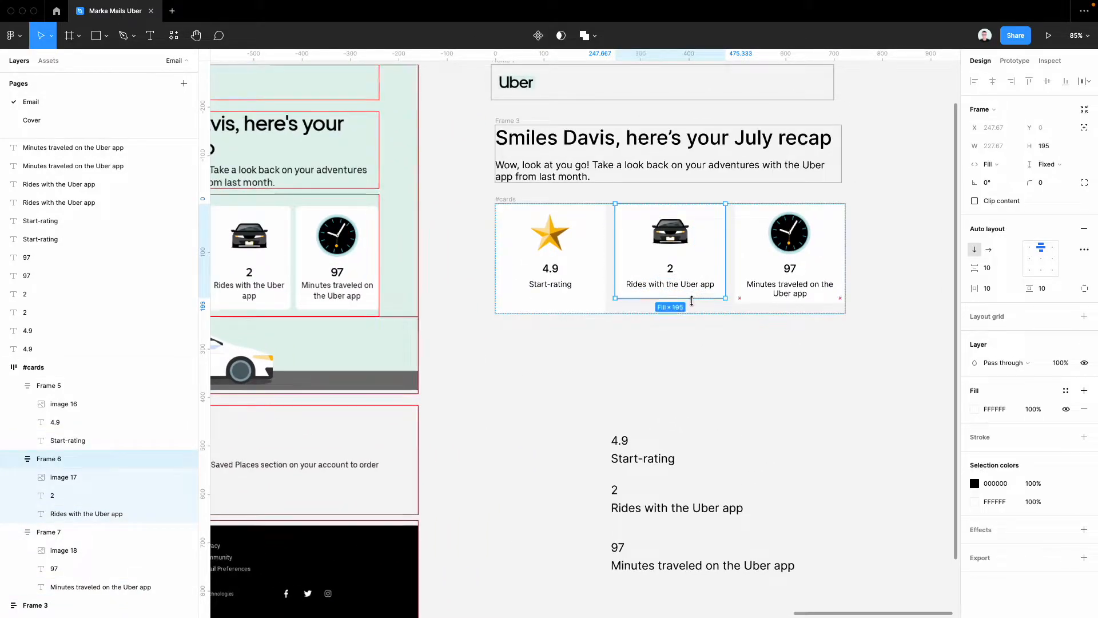
{"action": "left_click", "coordinate": [772, 279]}
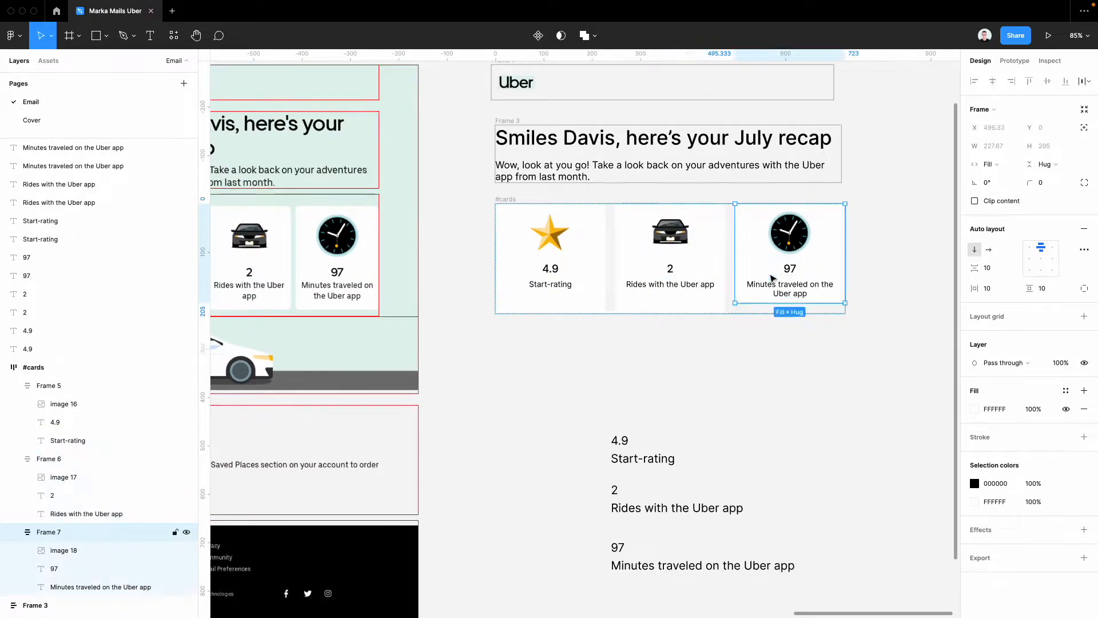
{"action": "left_click", "coordinate": [844, 328]}
{"action": "scroll", "coordinate": [842, 329], "scroll_direction": "up", "scroll_amount": 6}
{"action": "scroll", "coordinate": [839, 346], "scroll_direction": "down", "scroll_amount": 5}
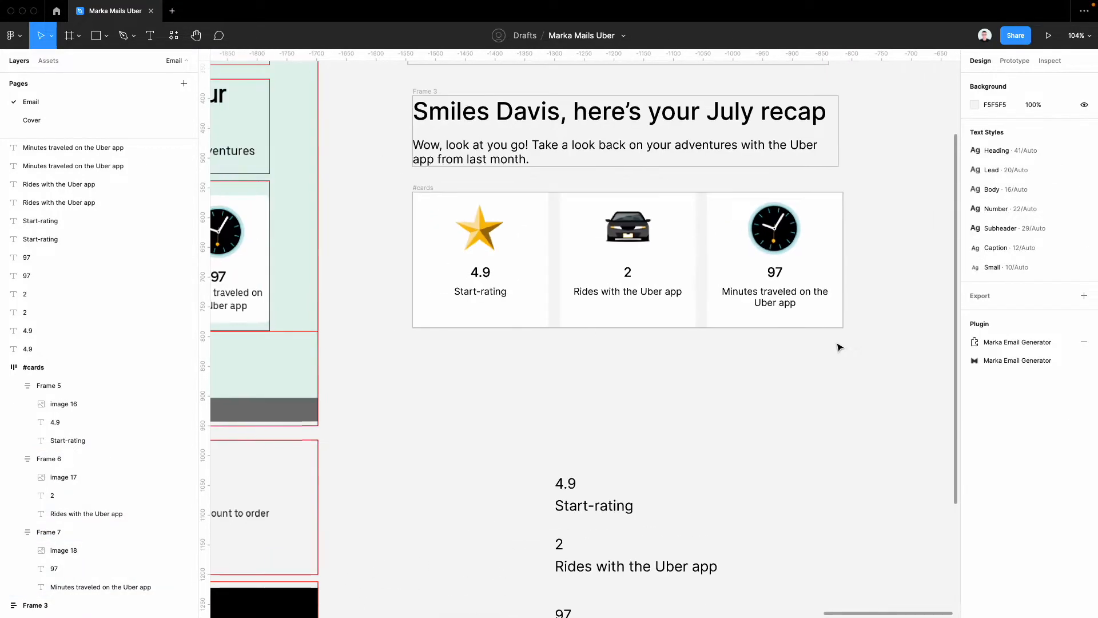
Step: Delete the loose number and description texts lying on the canvas below the #cards frame
{"action": "scroll", "coordinate": [554, 296], "scroll_direction": "down", "scroll_amount": 5}
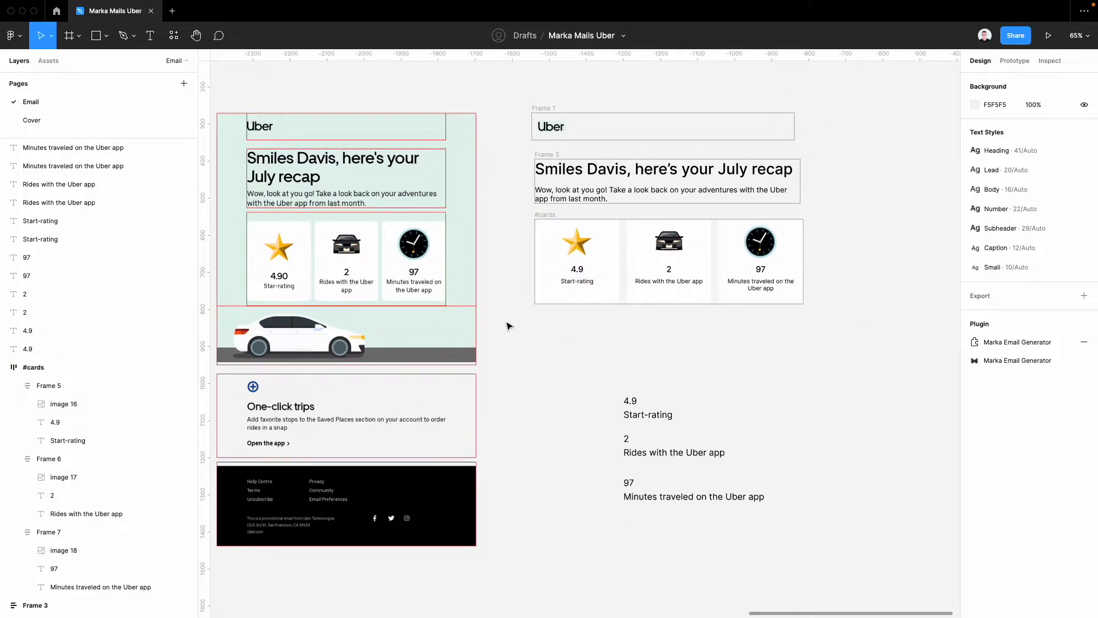
{"action": "left_click_drag", "start_coordinate": [608, 375], "coordinate": [715, 552]}
{"action": "key", "text": "Delete"}
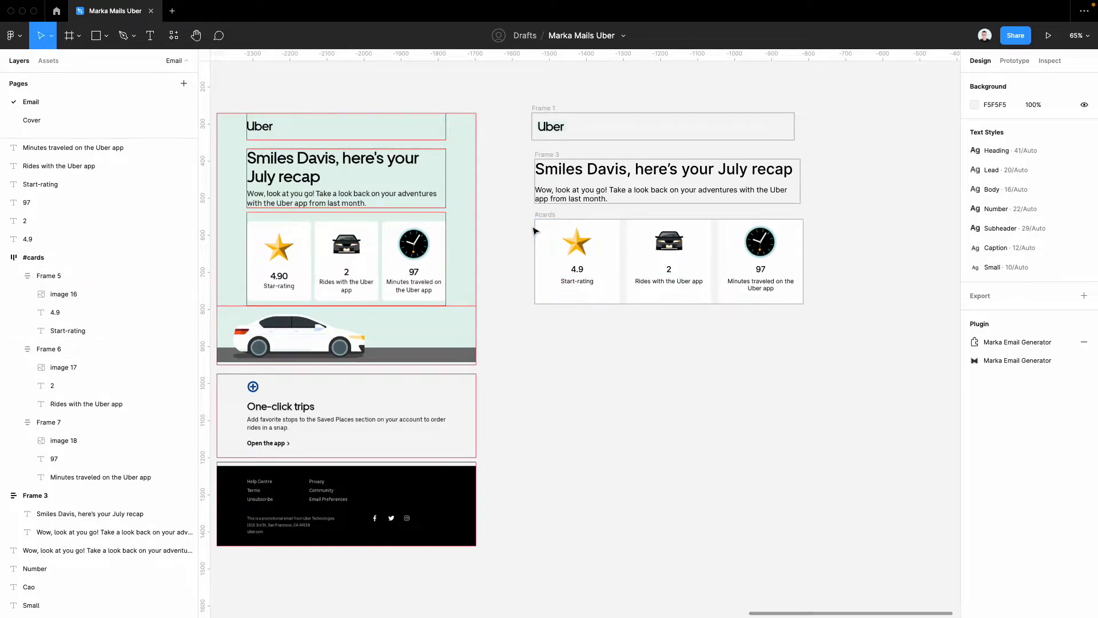
Step: Move the white car illustration from the source images to below the #cards frame, at about X -1531, Y 855
{"action": "scroll", "coordinate": [572, 240], "scroll_direction": "left", "scroll_amount": 2}
{"action": "left_click", "coordinate": [611, 249]}
{"action": "scroll", "coordinate": [610, 249], "scroll_direction": "down", "scroll_amount": 10}
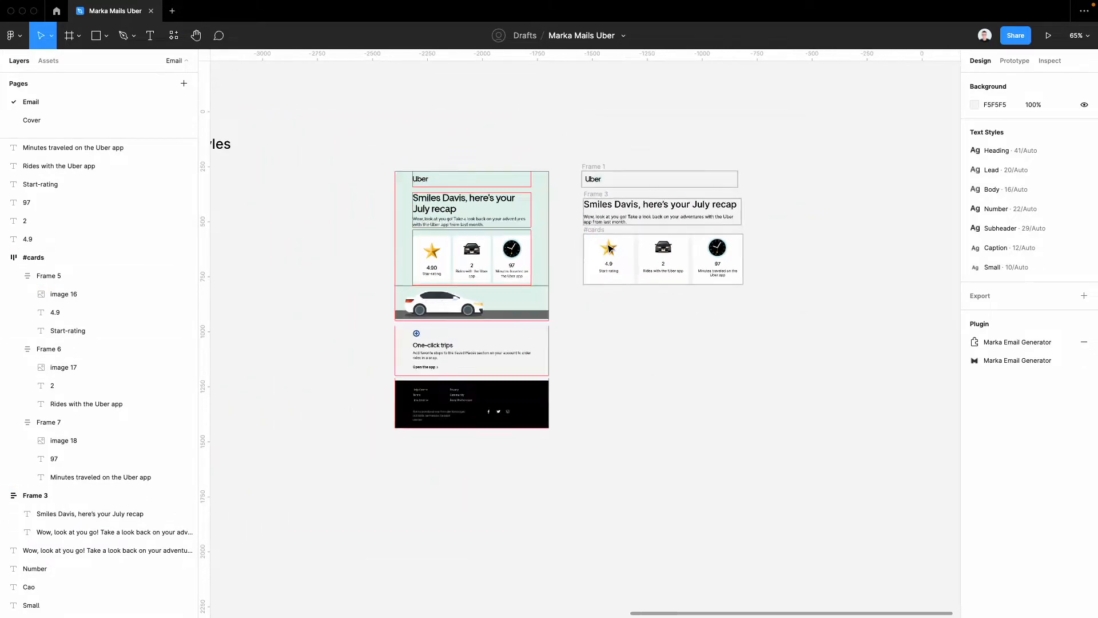
{"action": "scroll", "coordinate": [610, 249], "scroll_direction": "left", "scroll_amount": 1}
{"action": "left_click_drag", "start_coordinate": [290, 255], "coordinate": [815, 280]}
{"action": "scroll", "coordinate": [814, 280], "scroll_direction": "up", "scroll_amount": 10}
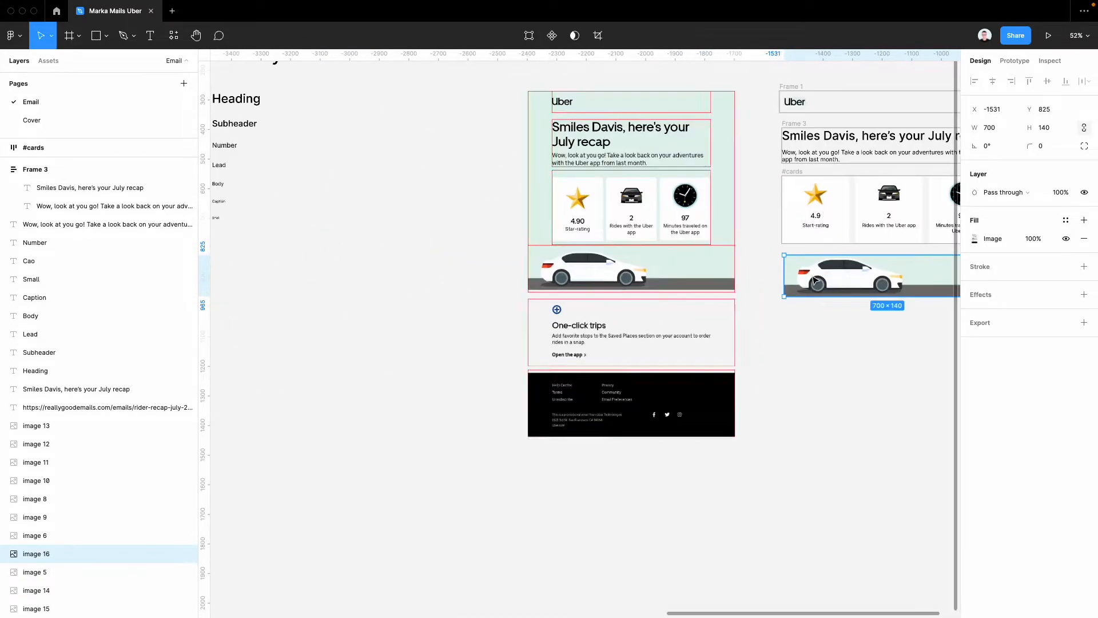
{"action": "scroll", "coordinate": [815, 279], "scroll_direction": "right", "scroll_amount": 5}
{"action": "left_click_drag", "start_coordinate": [695, 295], "coordinate": [694, 308]}
{"action": "scroll", "coordinate": [694, 309], "scroll_direction": "up", "scroll_amount": 1}
{"action": "scroll", "coordinate": [694, 310], "scroll_direction": "left", "scroll_amount": 4}
{"action": "scroll", "coordinate": [694, 310], "scroll_direction": "up", "scroll_amount": 1}
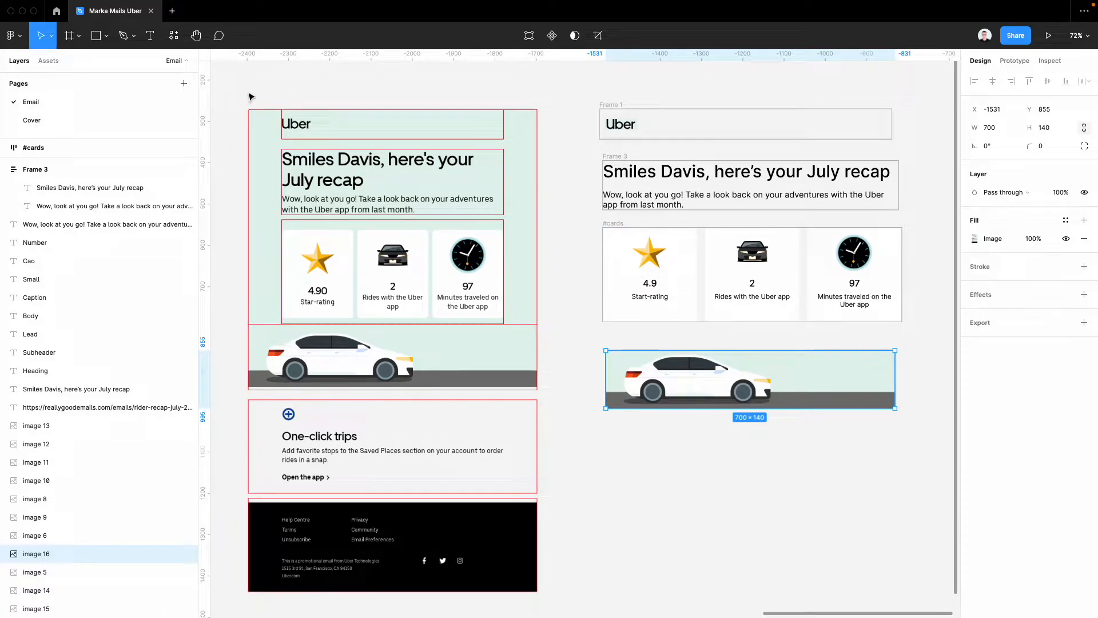
Step: Duplicate the red outline around the reference Uber logo and enlarge the copy to about 693 × 520 around the logo, heading and cards
{"action": "left_click_drag", "start_coordinate": [239, 91], "coordinate": [546, 363]}
{"action": "scroll", "coordinate": [569, 388], "scroll_direction": "right", "scroll_amount": 2}
{"action": "scroll", "coordinate": [569, 388], "scroll_direction": "up", "scroll_amount": 1}
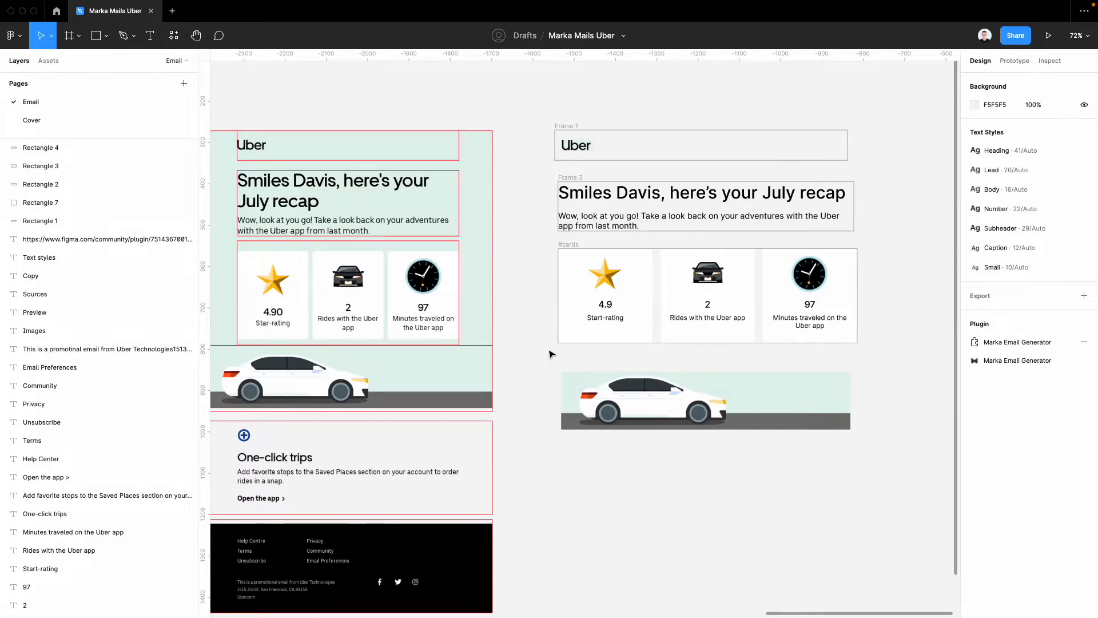
{"action": "scroll", "coordinate": [553, 357], "scroll_direction": "left", "scroll_amount": 2}
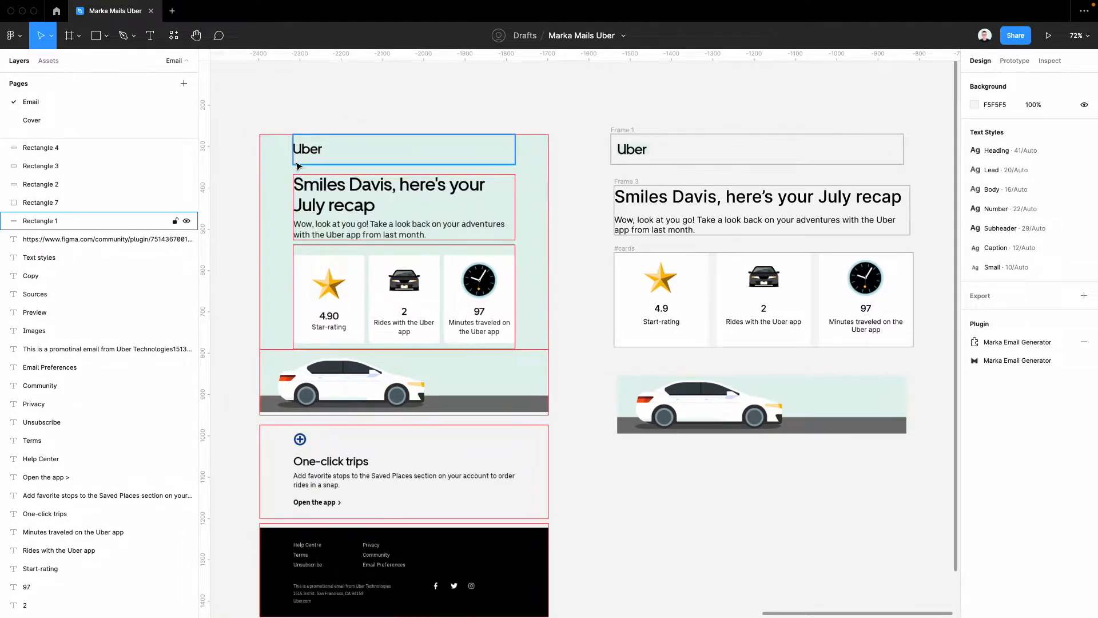
{"action": "left_click", "coordinate": [296, 165]}
{"action": "left_click_drag", "start_coordinate": [371, 164], "coordinate": [337, 164]}
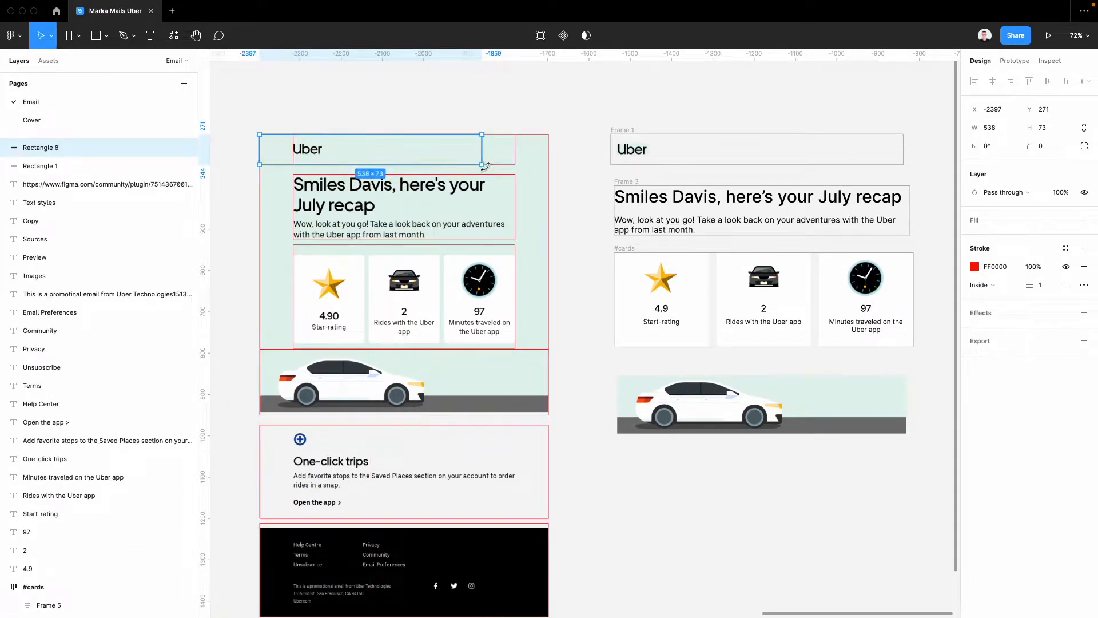
{"action": "left_click_drag", "start_coordinate": [486, 168], "coordinate": [546, 349]}
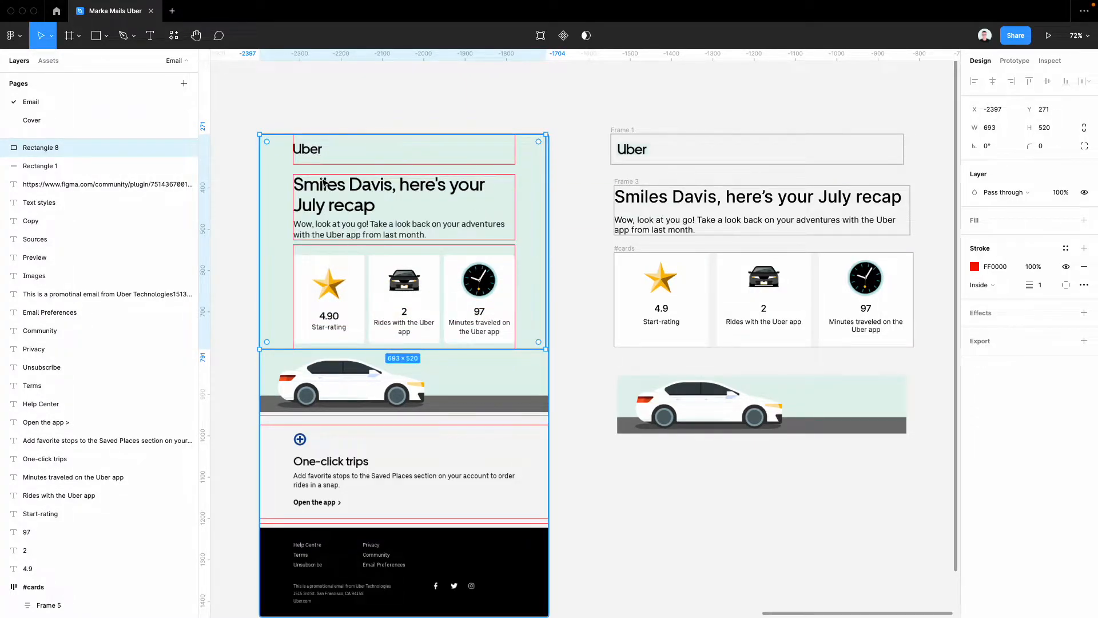
{"action": "scroll", "coordinate": [569, 305], "scroll_direction": "right", "scroll_amount": 2}
{"action": "scroll", "coordinate": [569, 305], "scroll_direction": "up", "scroll_amount": 1}
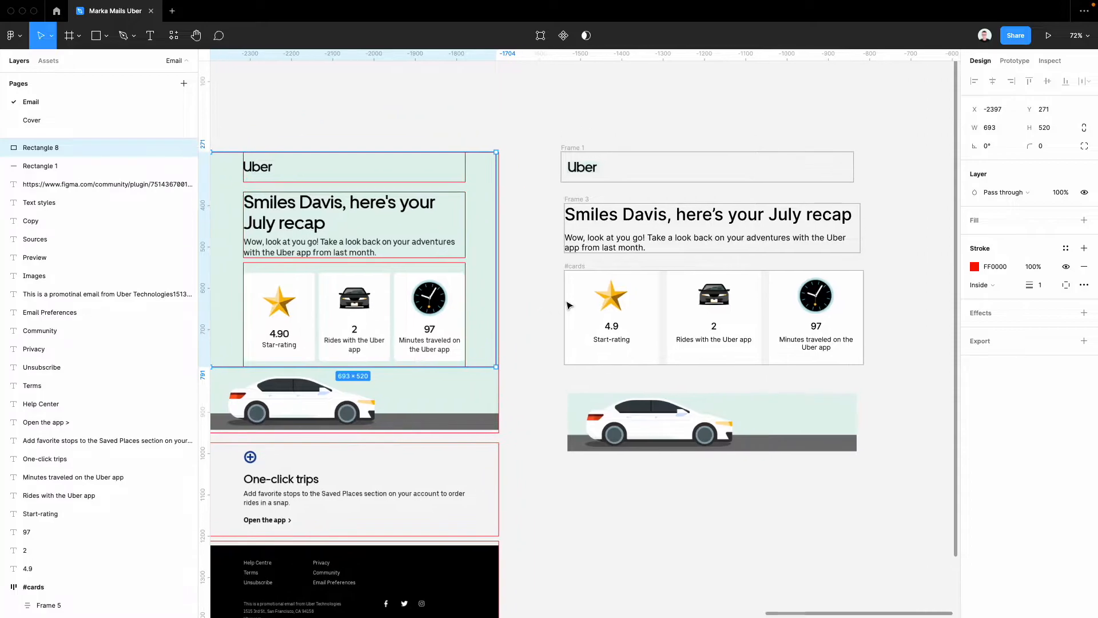
Step: Wrap the rebuilt logo, heading and #cards frames in a new frame and add auto layout to it
{"action": "left_click_drag", "start_coordinate": [540, 117], "coordinate": [890, 383]}
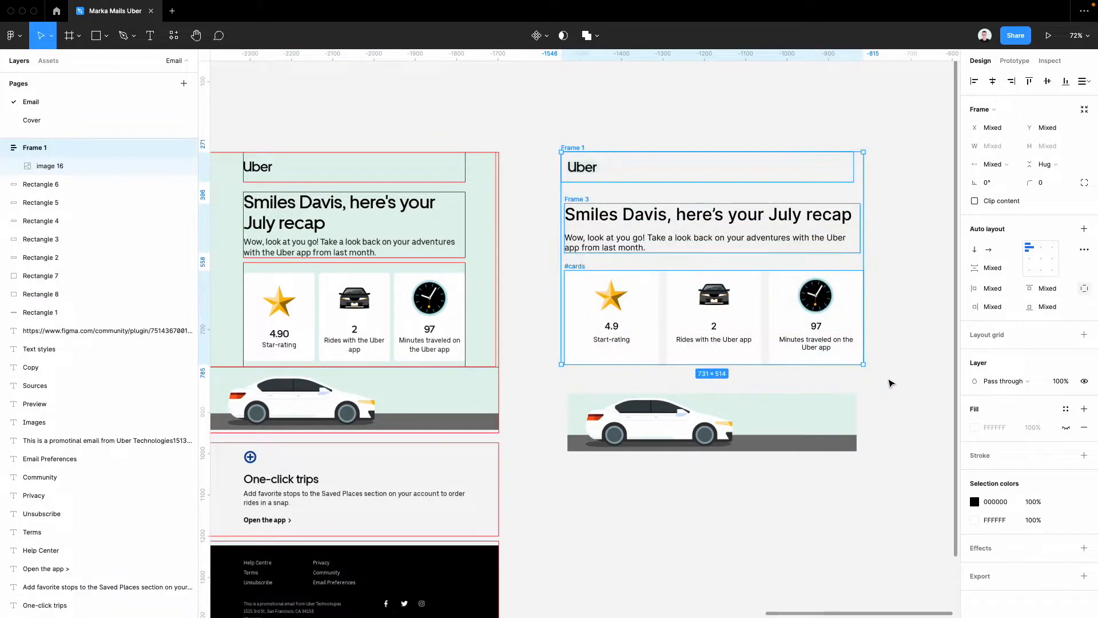
{"action": "scroll", "coordinate": [891, 383], "scroll_direction": "right", "scroll_amount": 3}
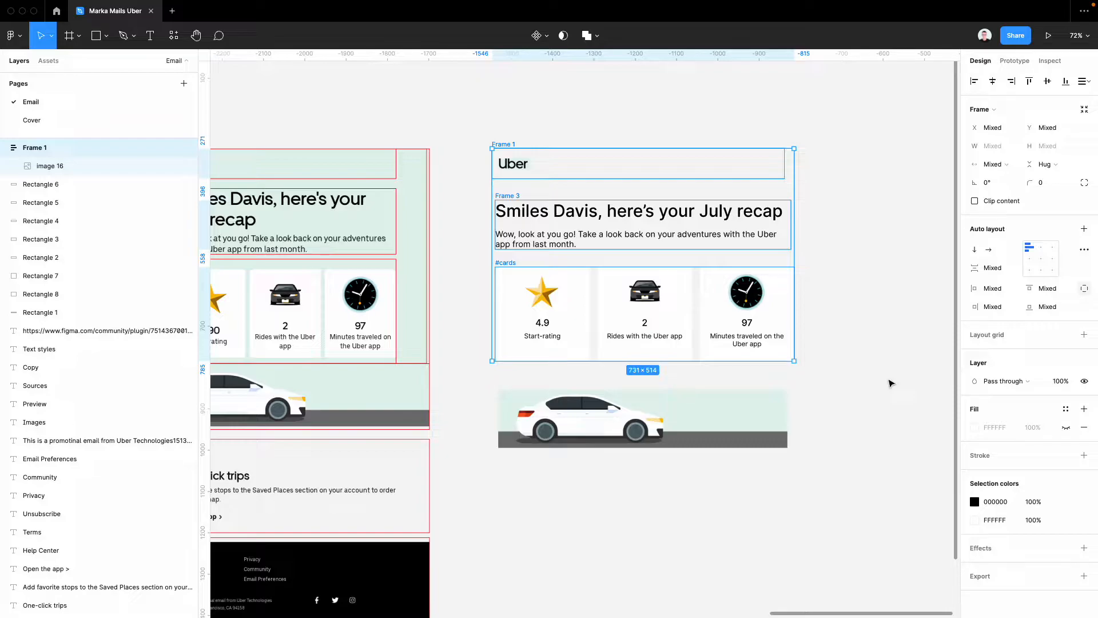
{"action": "key", "text": "ctrl+alt+g"}
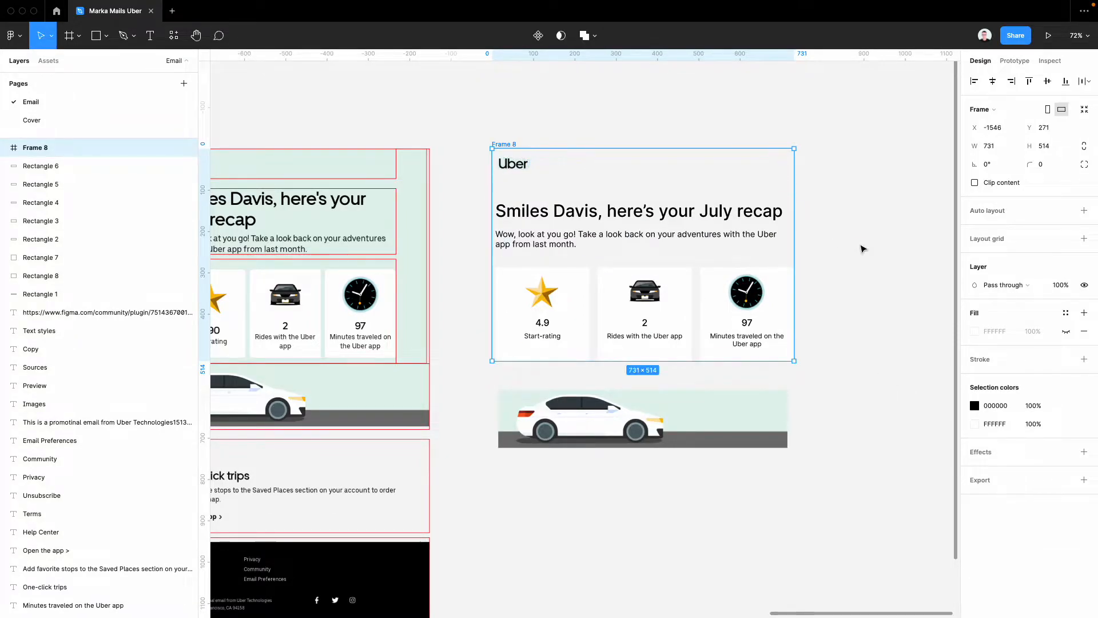
{"action": "left_click", "coordinate": [1084, 212]}
{"action": "left_click", "coordinate": [650, 218]}
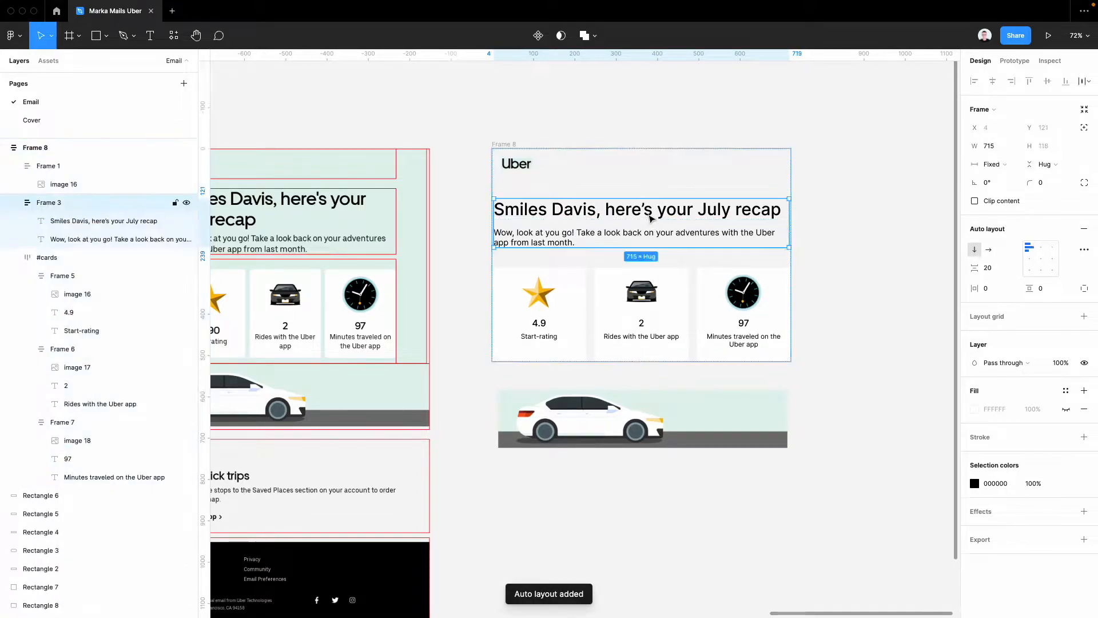
{"action": "left_click", "coordinate": [511, 139]}
{"action": "left_click", "coordinate": [514, 147]}
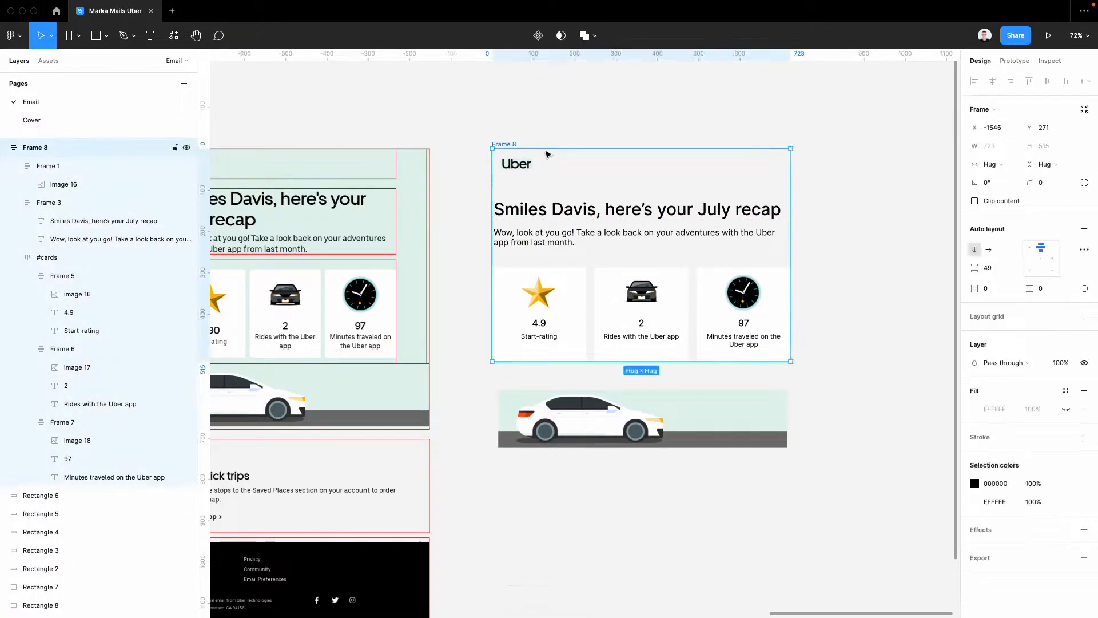
Step: Set the item spacing of the frame wrapping the logo, heading and cards to 0
{"action": "left_click", "coordinate": [998, 271]}
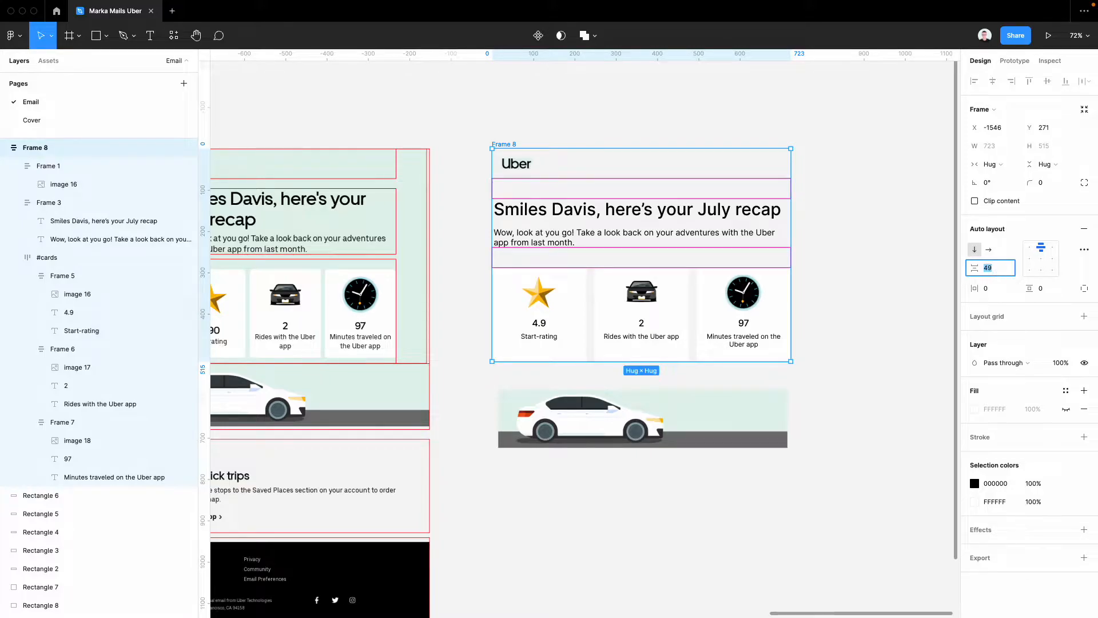
{"action": "type", "text": "0"}
{"action": "key", "text": "Return"}
Step: Set the logo frame, heading frame and #cards frame to fill the width of their wrapping frame
{"action": "left_click", "coordinate": [623, 166]}
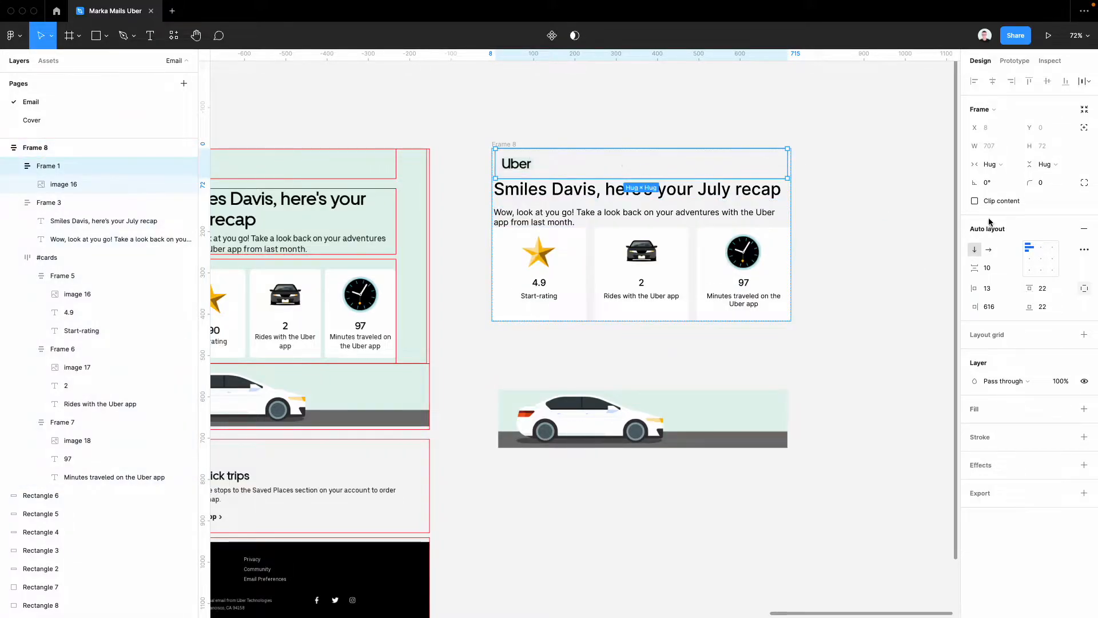
{"action": "left_click", "coordinate": [993, 164]}
{"action": "left_click", "coordinate": [1002, 179]}
{"action": "key", "text": "Tab"}
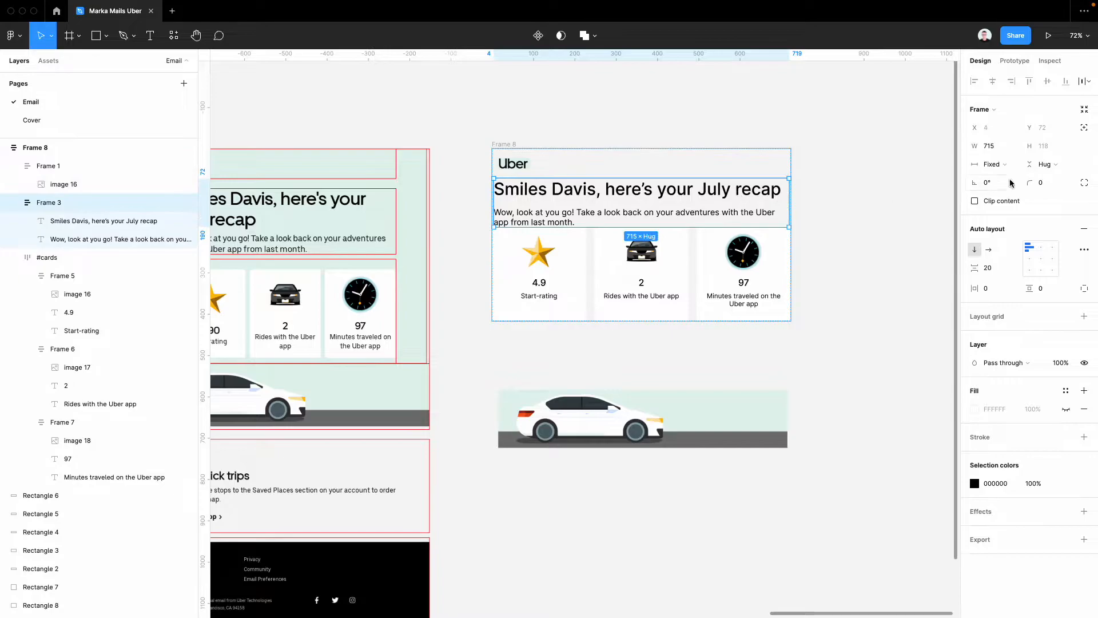
{"action": "left_click", "coordinate": [994, 165]}
{"action": "left_click", "coordinate": [1006, 191]}
{"action": "key", "text": "Tab"}
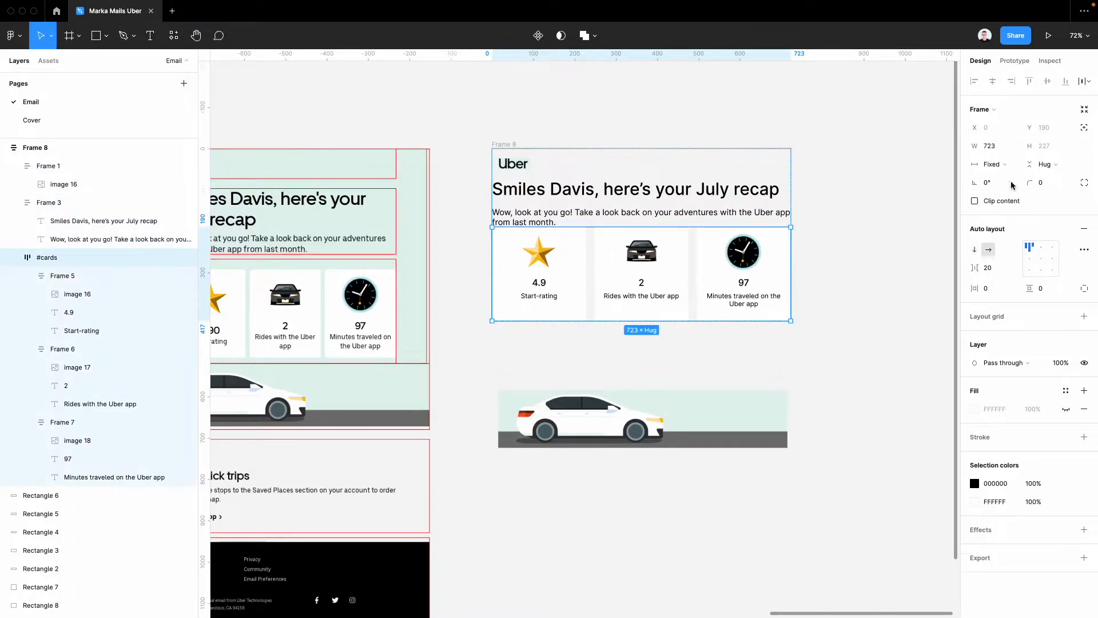
{"action": "left_click", "coordinate": [1015, 169]}
{"action": "left_click", "coordinate": [1010, 191]}
{"action": "left_click", "coordinate": [876, 218]}
Step: Narrow the frame wrapping the logo, heading and cards to about 715 wide and set its item spacing to 40
{"action": "left_click", "coordinate": [504, 143]}
{"action": "mouse_move", "coordinate": [787, 227]}
{"action": "left_mouse_down"}
{"action": "mouse_move", "coordinate": [710, 229]}
{"action": "mouse_move", "coordinate": [761, 258]}
{"action": "mouse_move", "coordinate": [795, 230]}
{"action": "mouse_move", "coordinate": [788, 243]}
{"action": "left_mouse_up"}
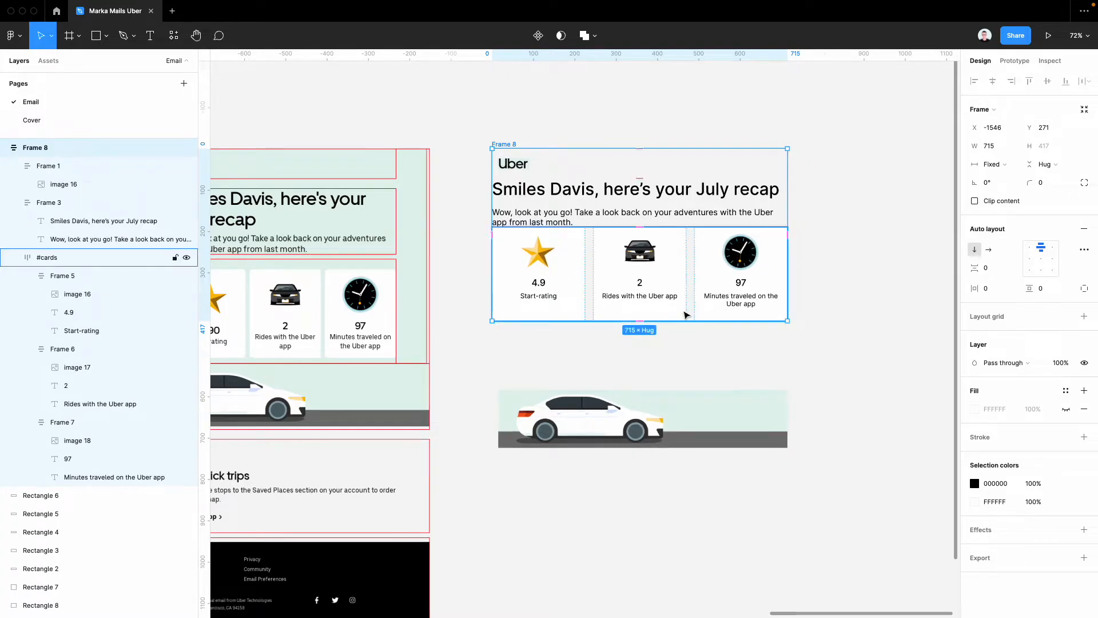
{"action": "scroll", "coordinate": [685, 312], "scroll_direction": "left", "scroll_amount": 5}
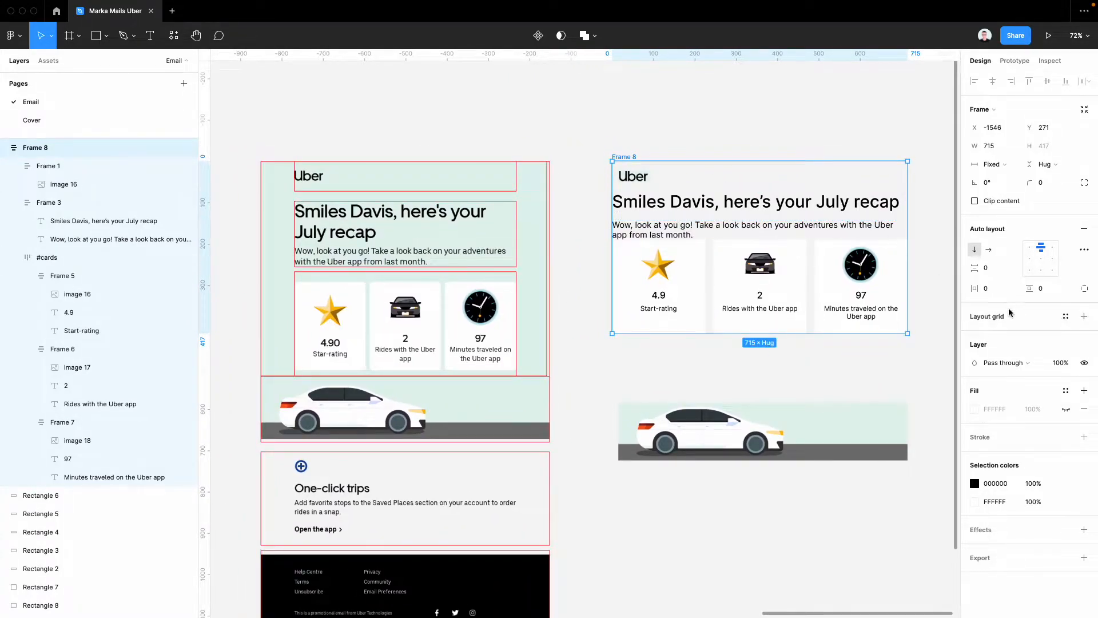
{"action": "left_click", "coordinate": [996, 269]}
{"action": "type", "text": "40"}
{"action": "key", "text": "Tab"}
{"action": "scroll", "coordinate": [695, 224], "scroll_direction": "right", "scroll_amount": 2}
{"action": "scroll", "coordinate": [675, 225], "scroll_direction": "left", "scroll_amount": 1}
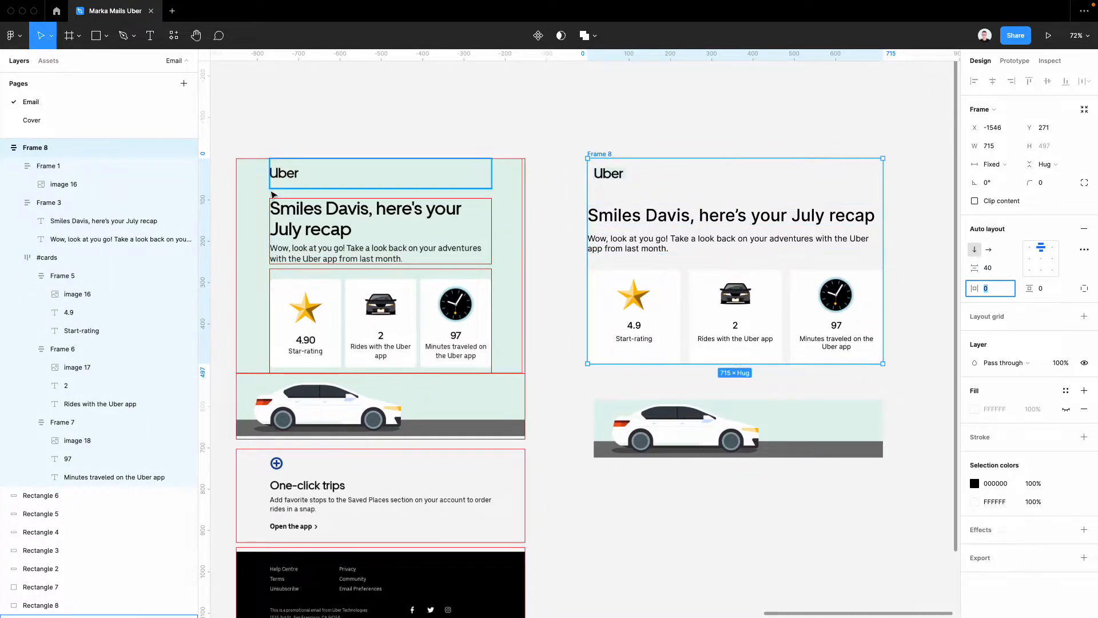
Step: Make the wrapping frame's fill visible and sample the mint green E6F2ED from the reference email's background
{"action": "left_click", "coordinate": [1067, 409]}
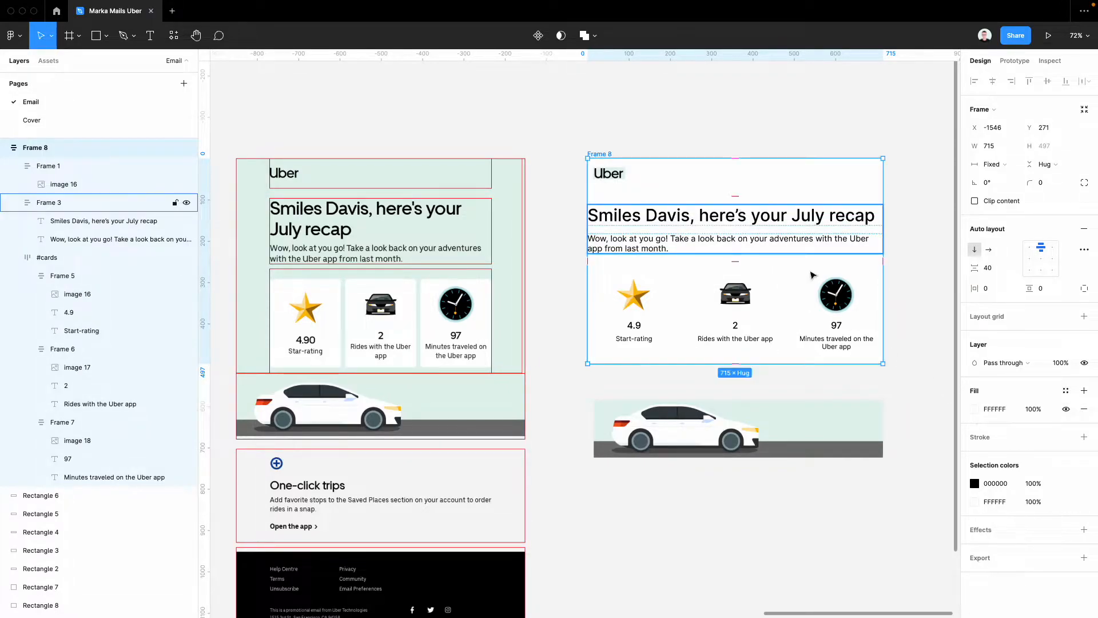
{"action": "left_click", "coordinate": [973, 409]}
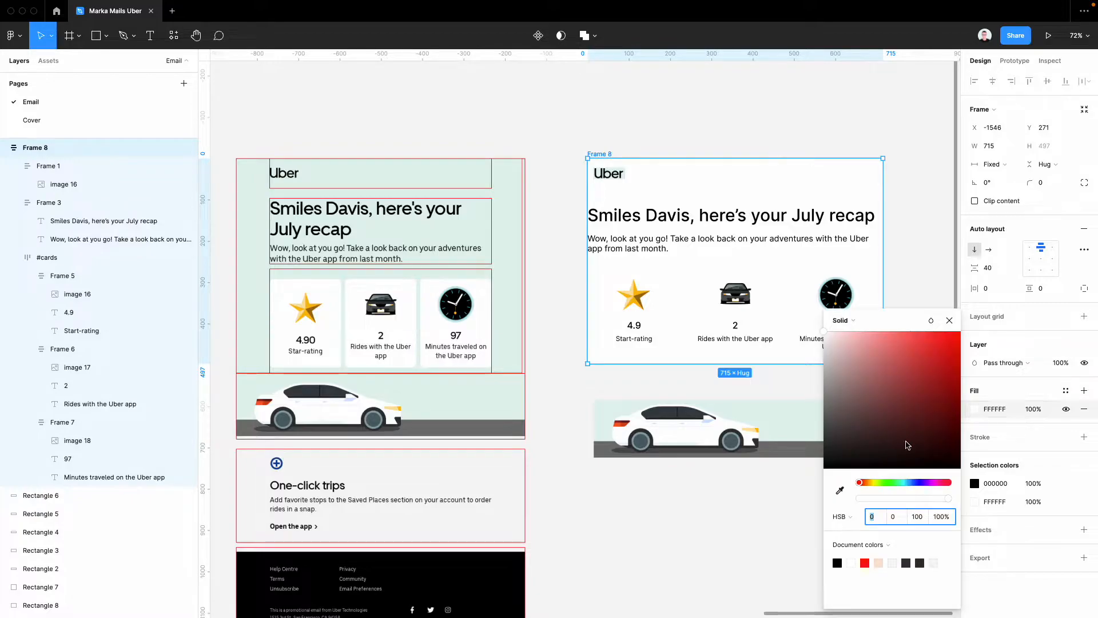
{"action": "left_click", "coordinate": [844, 490]}
{"action": "left_click", "coordinate": [510, 306]}
{"action": "left_click", "coordinate": [558, 298]}
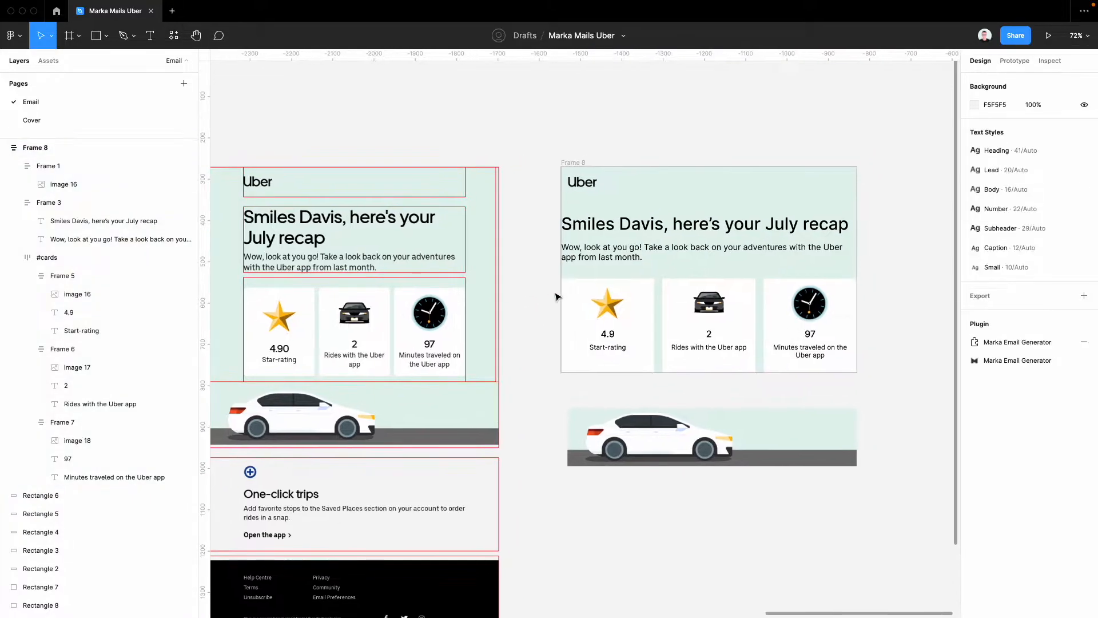
Step: Mark the reference email's side margins with a tall rectangle and its duplicate, and delete both
{"action": "scroll", "coordinate": [324, 188], "scroll_direction": "left", "scroll_amount": 2}
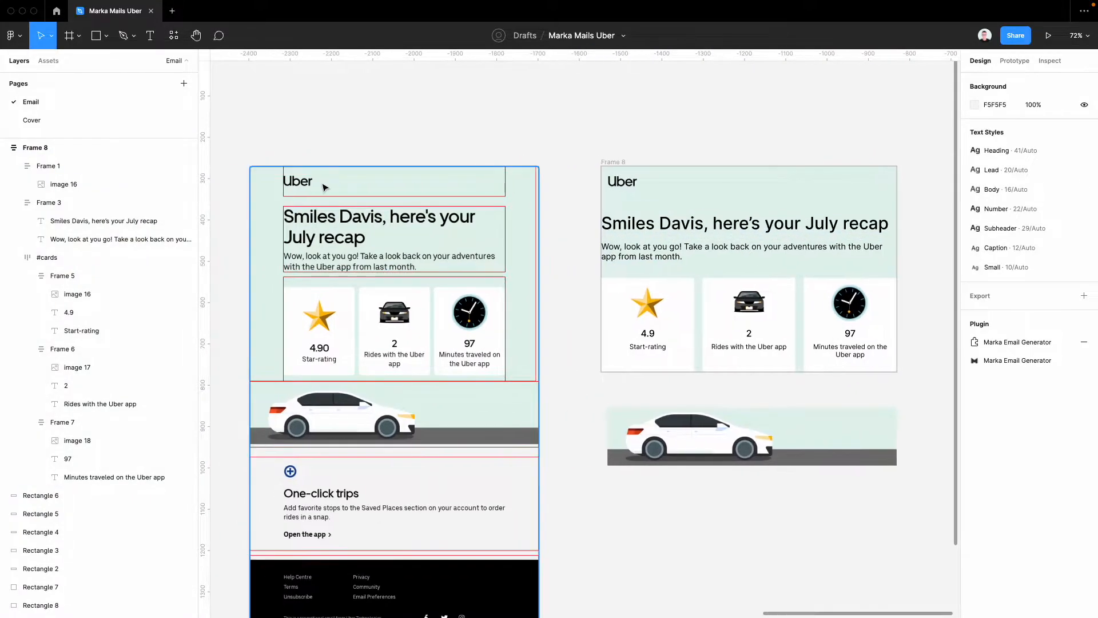
{"action": "scroll", "coordinate": [325, 187], "scroll_direction": "left", "scroll_amount": 1}
{"action": "key", "text": "r"}
{"action": "left_click_drag", "start_coordinate": [268, 132], "coordinate": [301, 376]}
{"action": "left_click_drag", "start_coordinate": [294, 311], "coordinate": [538, 261], "text": "alt"}
{"action": "left_click", "coordinate": [295, 148], "text": "shift"}
{"action": "key", "text": "Delete"}
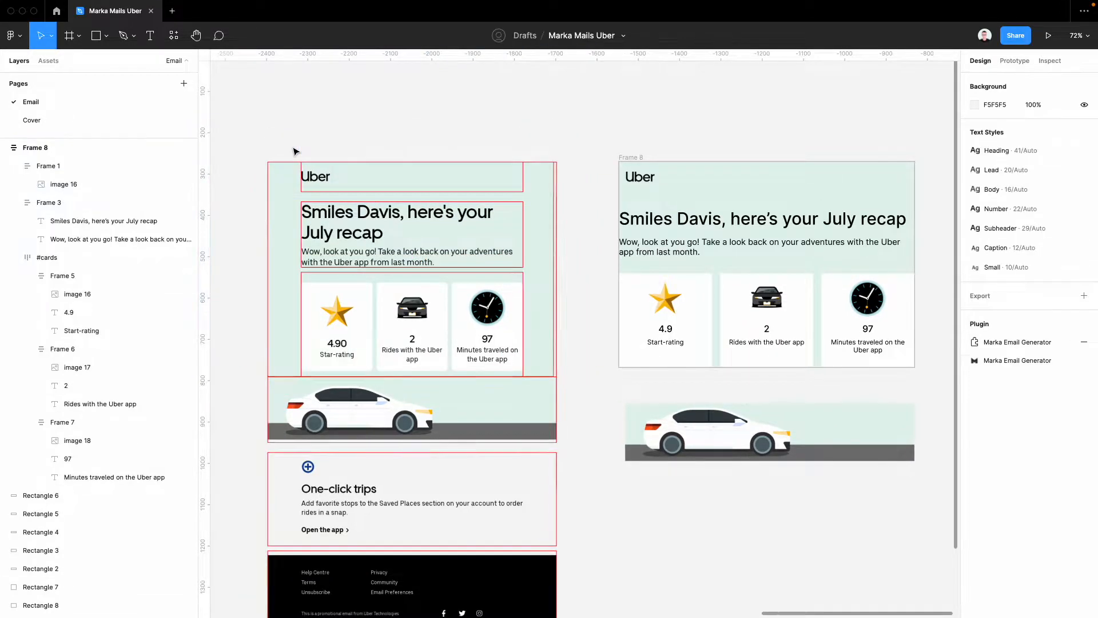
Step: Set the horizontal padding of the mint wrapping frame to 80 after trying 40 and 64
{"action": "left_click", "coordinate": [628, 160]}
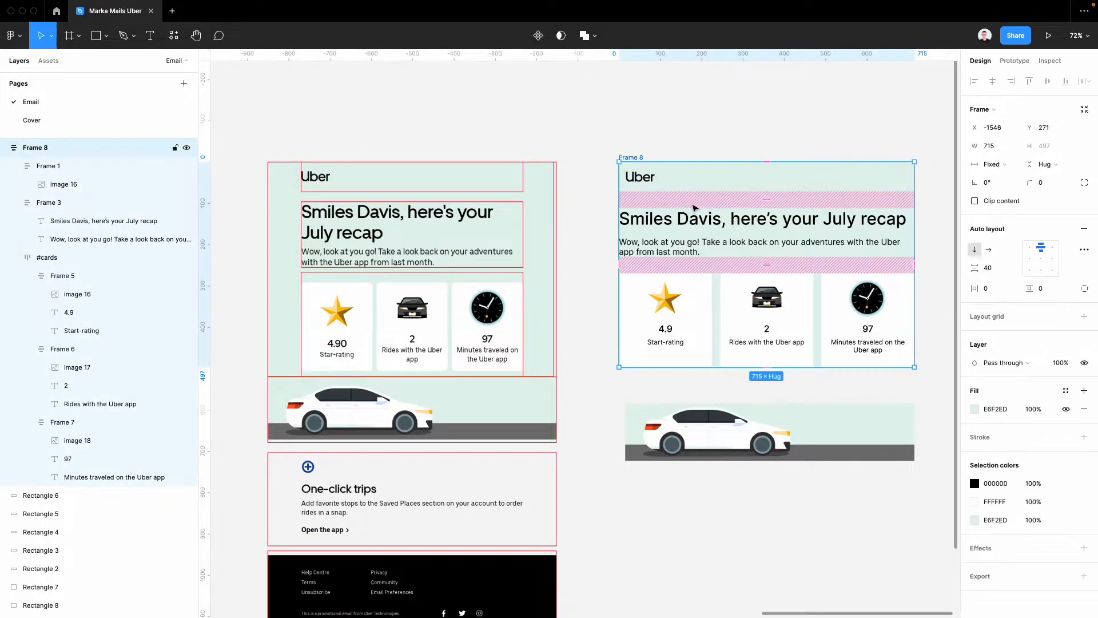
{"action": "scroll", "coordinate": [958, 290], "scroll_direction": "right", "scroll_amount": 3}
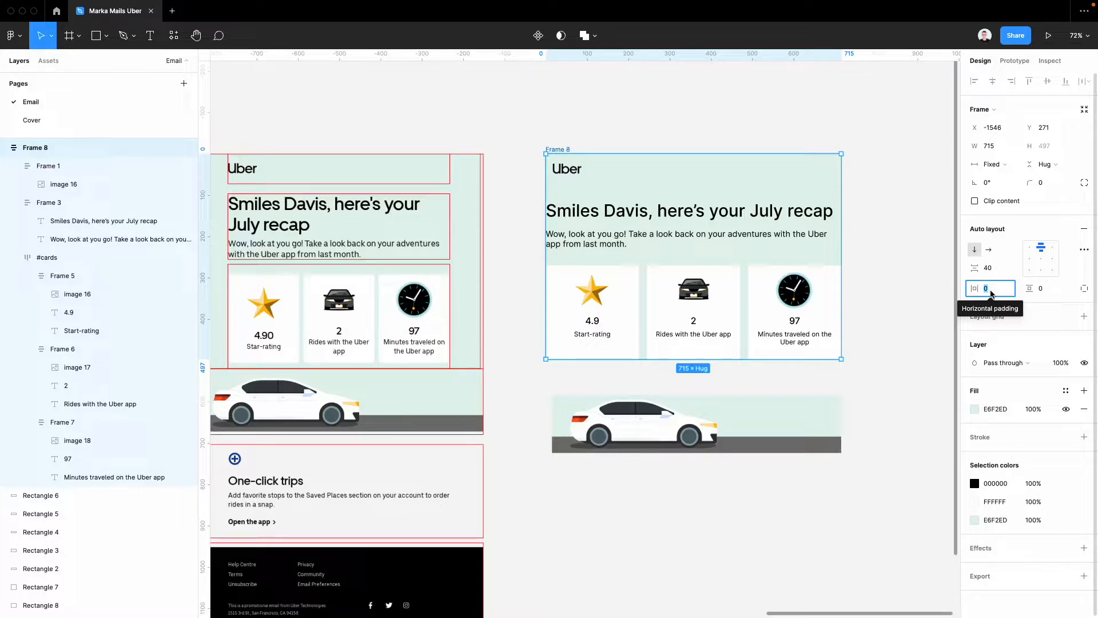
{"action": "type", "text": "40"}
{"action": "key", "text": "Tab"}
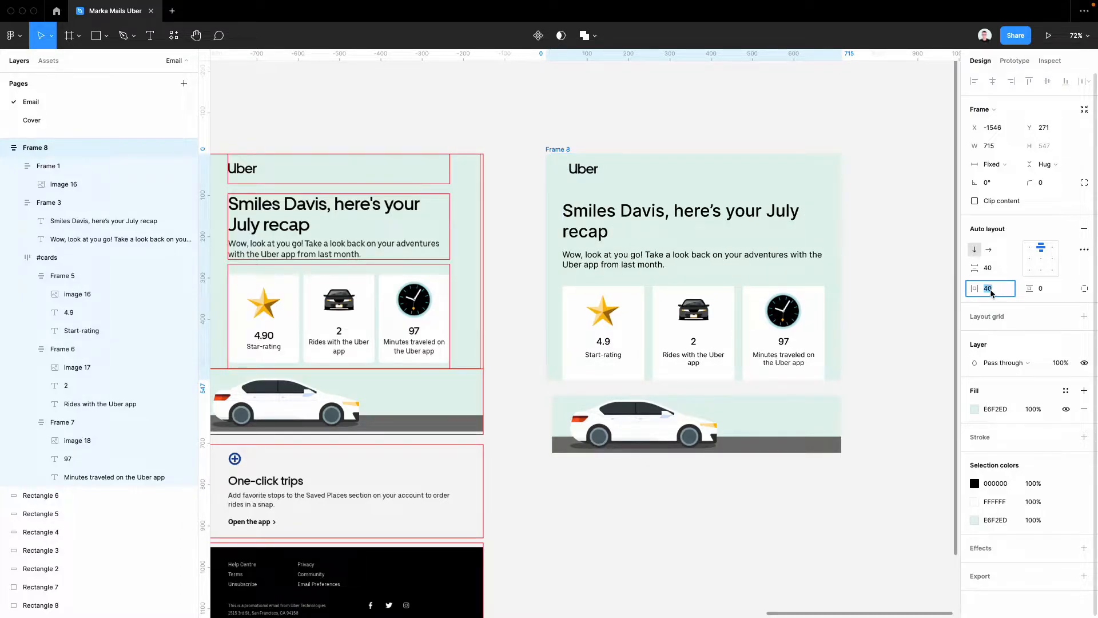
{"action": "type", "text": "6"}
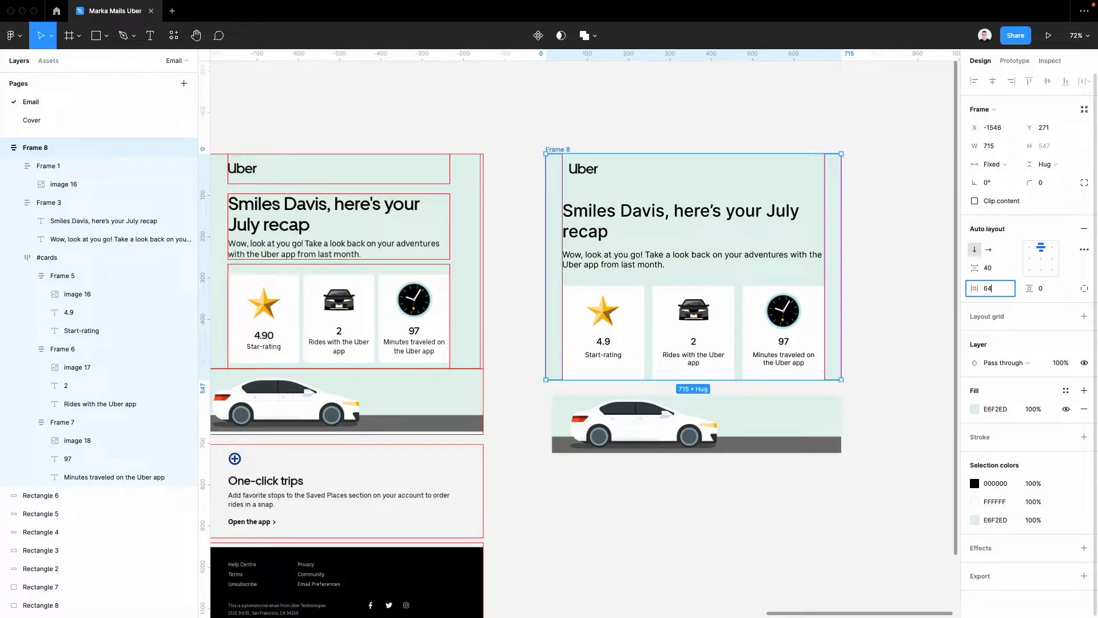
{"action": "key", "text": "Tab"}
{"action": "left_click", "coordinate": [991, 293]}
{"action": "type", "text": "80"}
{"action": "key", "text": "Return"}
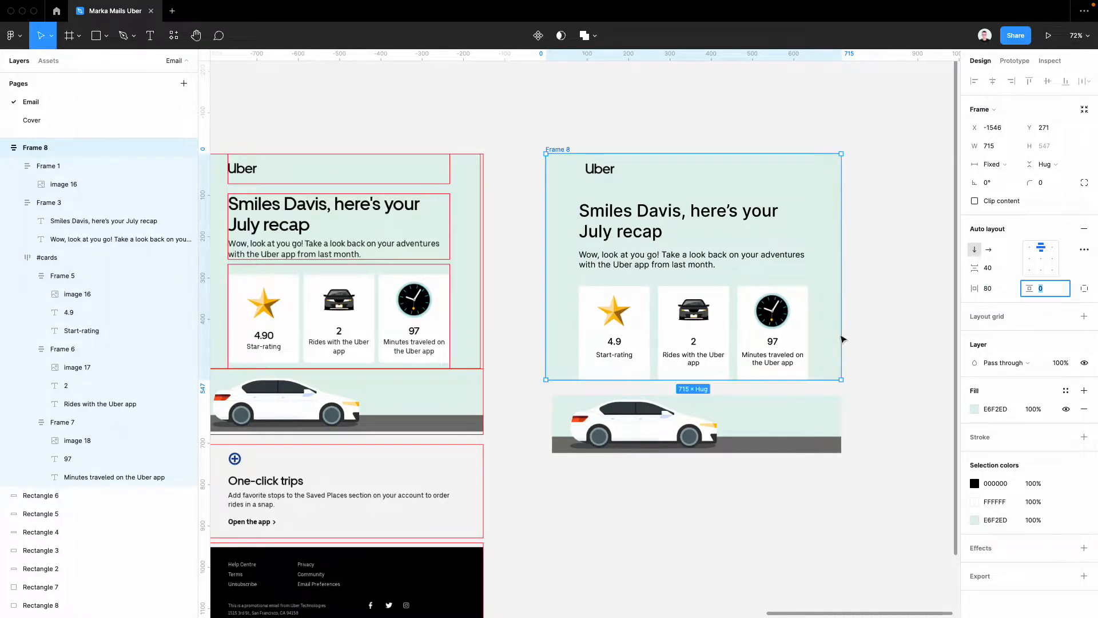
Step: Check how the rebuilt Uber logo lines up with the heading text inside the mint frame
{"action": "left_click", "coordinate": [870, 340]}
{"action": "left_click", "coordinate": [606, 214]}
{"action": "scroll", "coordinate": [609, 200], "scroll_direction": "left", "scroll_amount": 1}
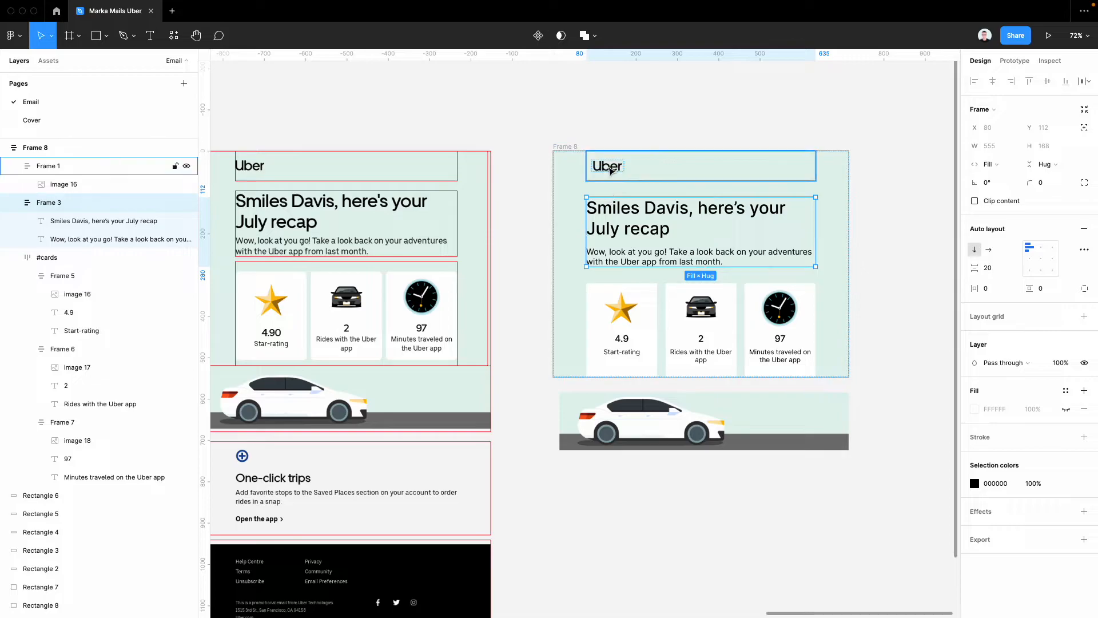
{"action": "left_click", "coordinate": [618, 122]}
{"action": "left_click", "coordinate": [624, 167]}
{"action": "left_click", "coordinate": [631, 263]}
{"action": "left_click", "coordinate": [624, 169]}
{"action": "left_click", "coordinate": [583, 122]}
{"action": "left_click", "coordinate": [565, 147]}
Step: Place the car image flush beneath the mint frame at X -1546, Y 818, and narrow the frame to 700 to match it
{"action": "scroll", "coordinate": [711, 470], "scroll_direction": "down", "scroll_amount": 2}
{"action": "left_click_drag", "start_coordinate": [716, 373], "coordinate": [709, 359]}
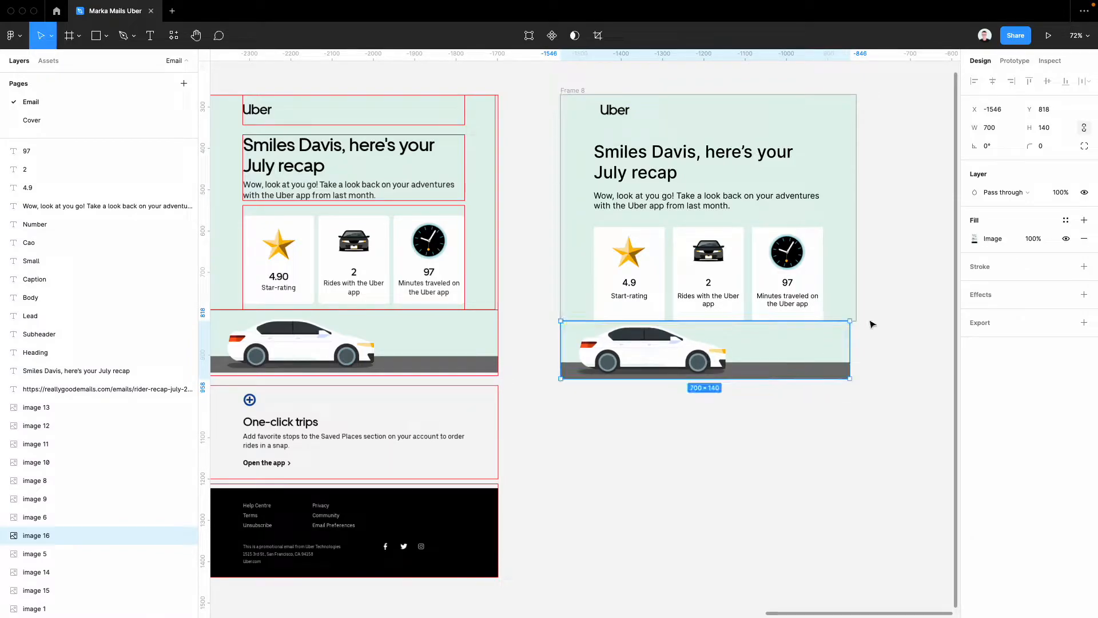
{"action": "key", "text": "Escape"}
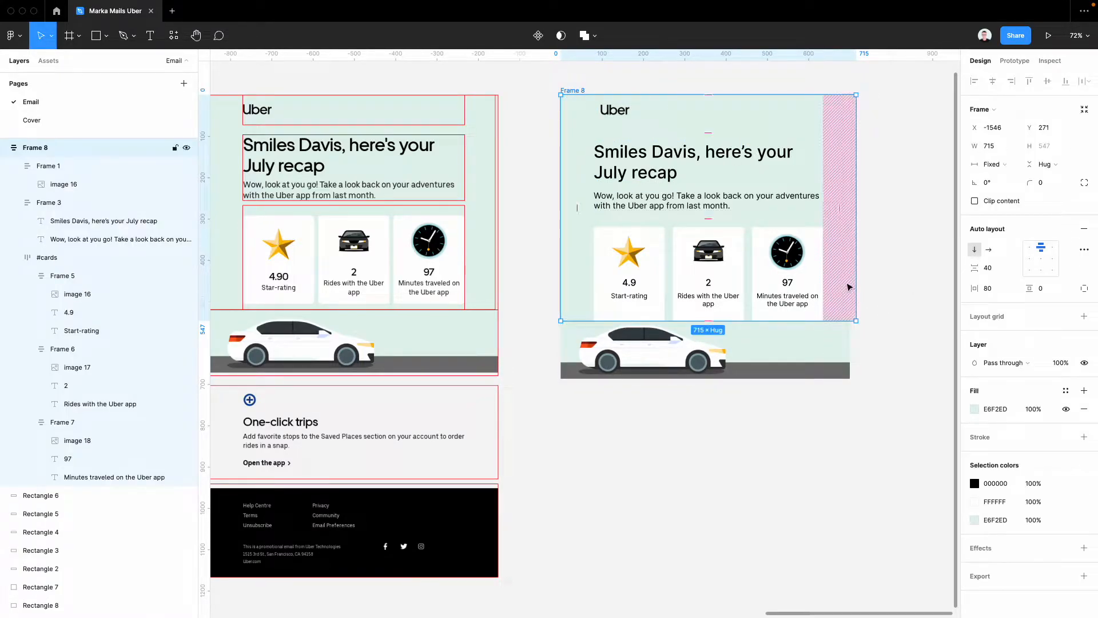
{"action": "left_click_drag", "start_coordinate": [857, 279], "coordinate": [851, 278]}
{"action": "left_click", "coordinate": [669, 471]}
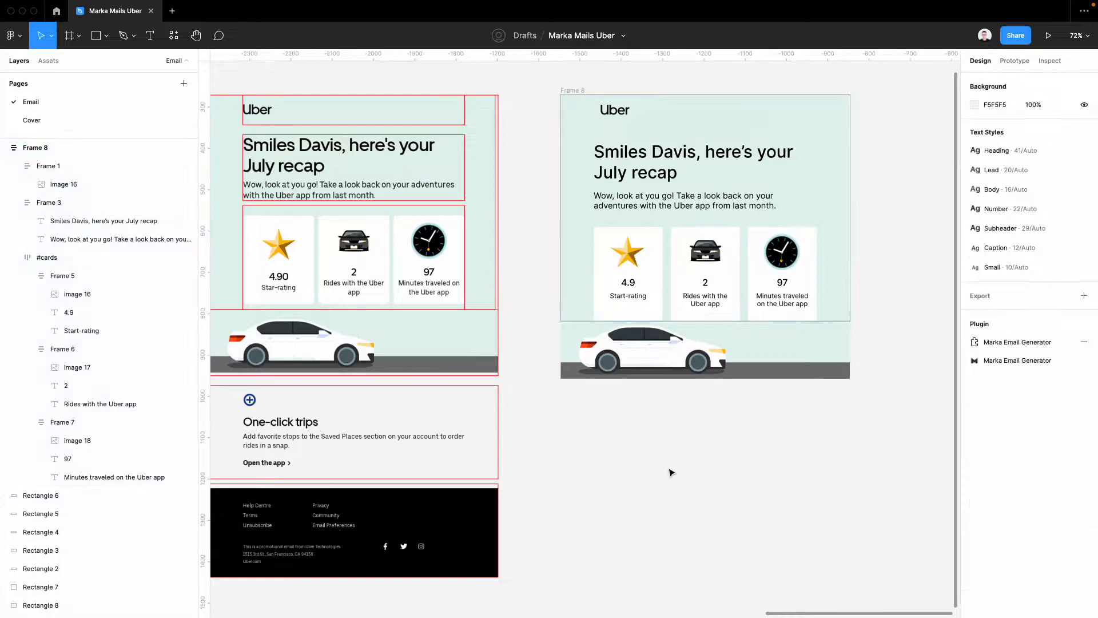
{"action": "left_click", "coordinate": [573, 93]}
{"action": "scroll", "coordinate": [532, 223], "scroll_direction": "left", "scroll_amount": 5}
{"action": "scroll", "coordinate": [533, 223], "scroll_direction": "up", "scroll_amount": 1}
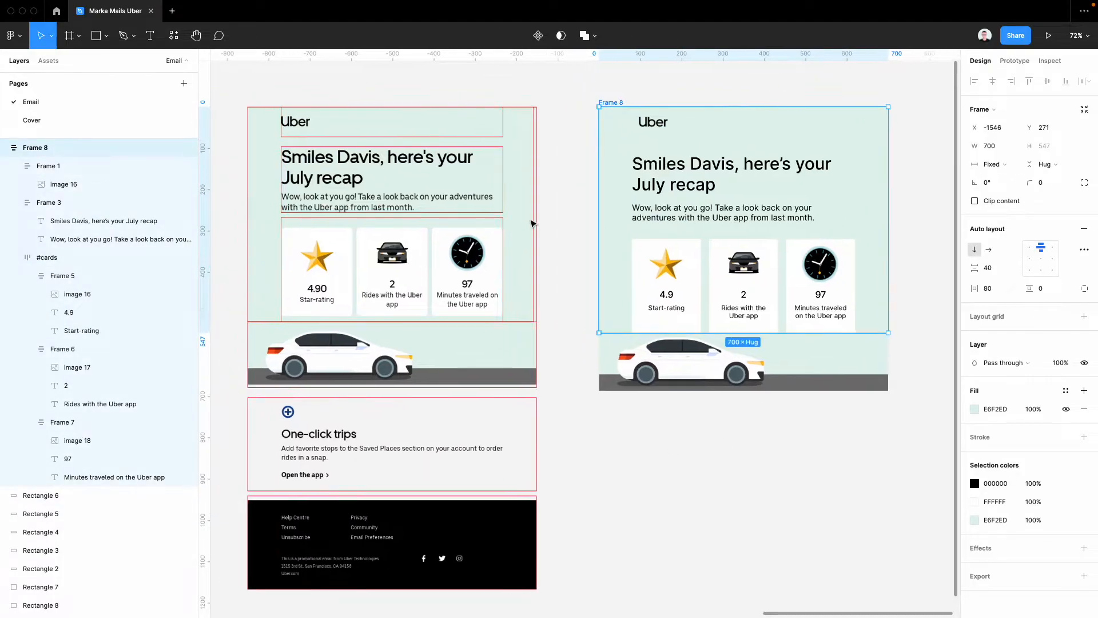
{"action": "scroll", "coordinate": [632, 151], "scroll_direction": "right", "scroll_amount": 2}
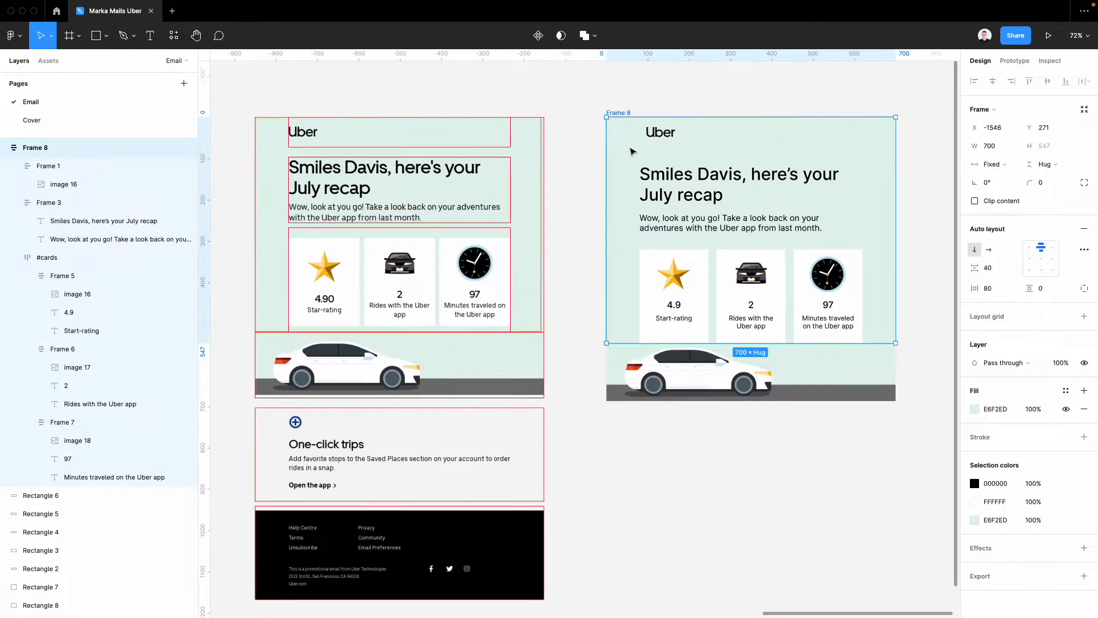
{"action": "left_click", "coordinate": [591, 102]}
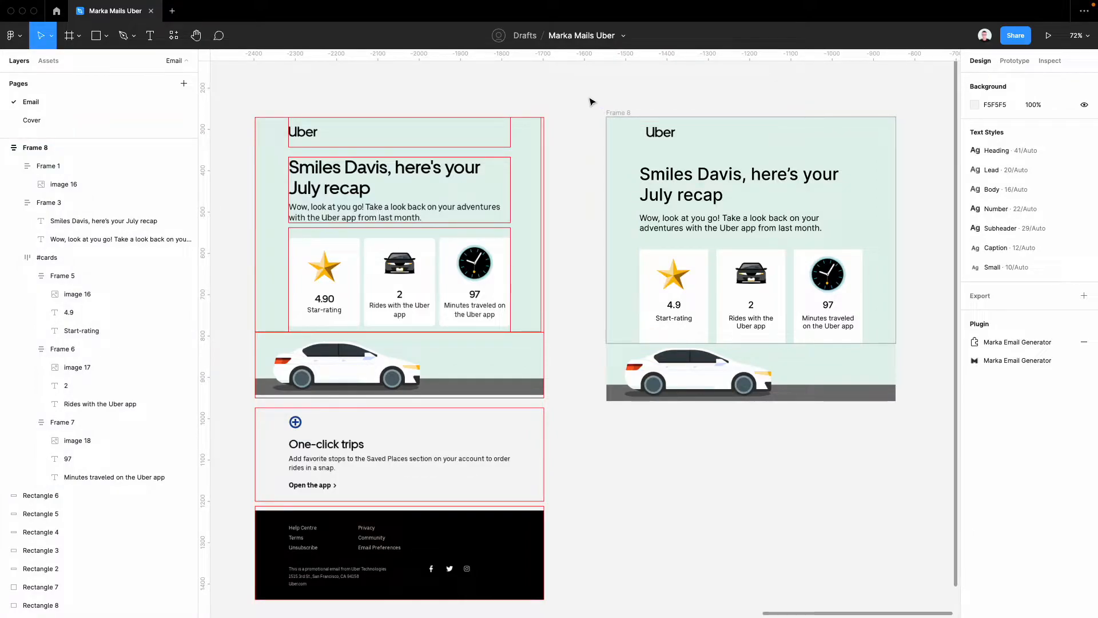
{"action": "left_click", "coordinate": [617, 115]}
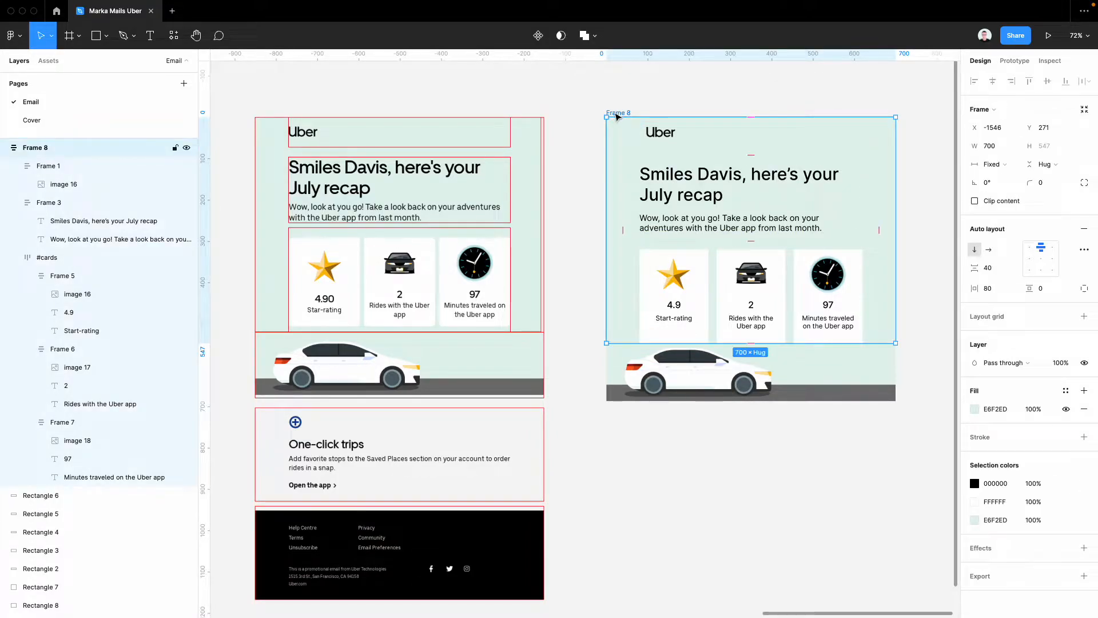
Step: Wrap the mint frame and the car image together in a new frame and add auto layout to it
{"action": "scroll", "coordinate": [549, 315], "scroll_direction": "right", "scroll_amount": 4}
{"action": "scroll", "coordinate": [549, 314], "scroll_direction": "up", "scroll_amount": 2}
{"action": "left_click", "coordinate": [474, 516]}
{"action": "left_click_drag", "start_coordinate": [475, 517], "coordinate": [830, 151]}
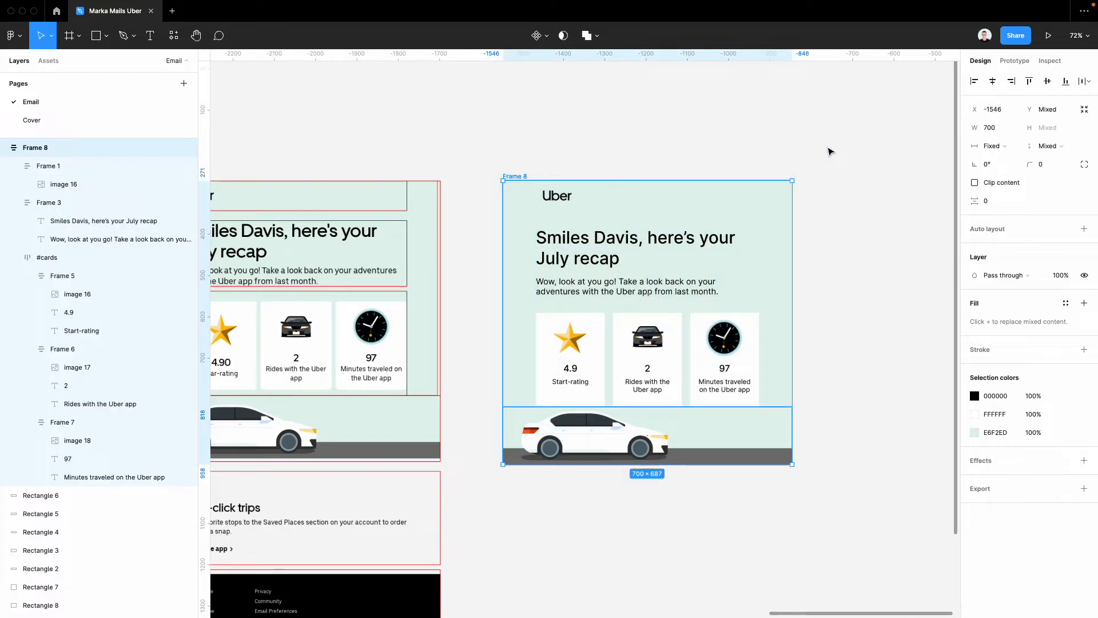
{"action": "key", "text": "ctrl+alt+g"}
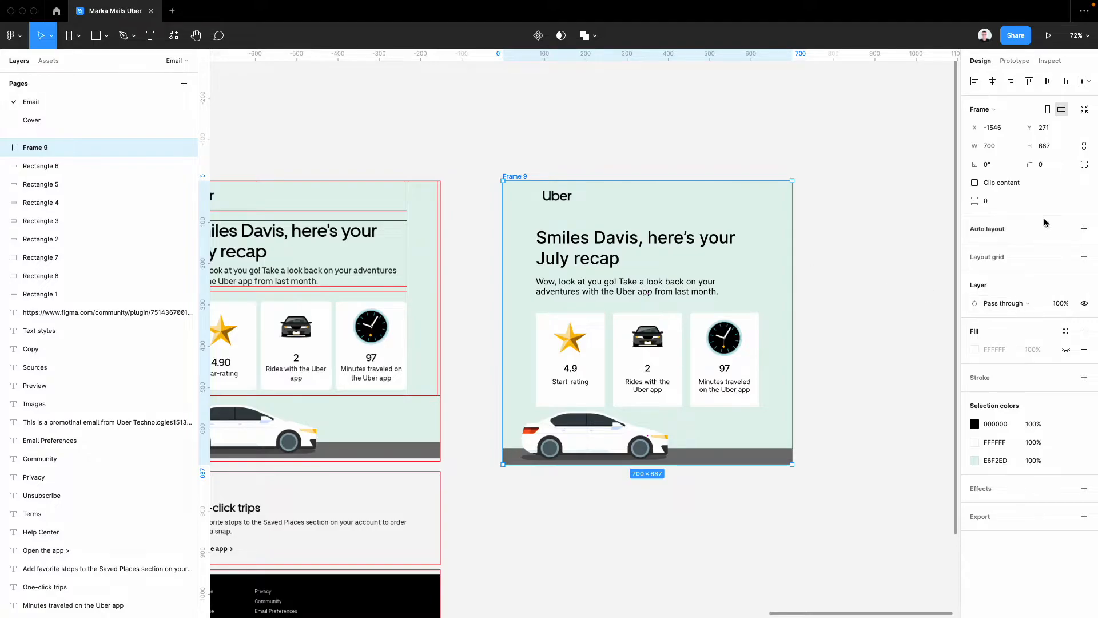
{"action": "left_click", "coordinate": [1085, 229]}
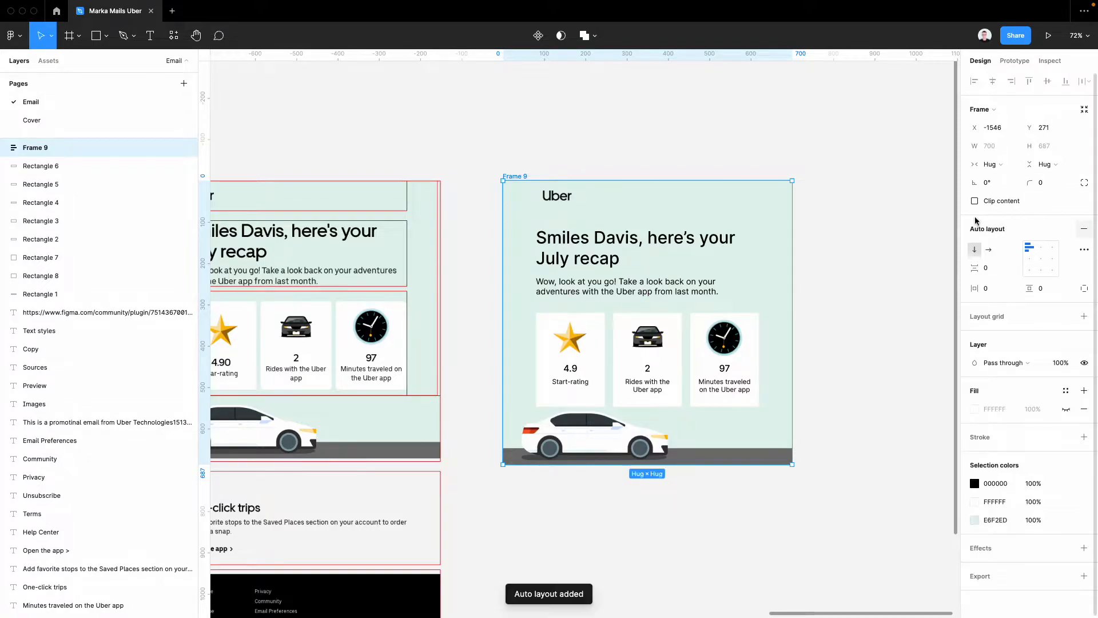
Step: Set both the mint content frame and the car image to fill the width of the outer frame
{"action": "double_click", "coordinate": [678, 256]}
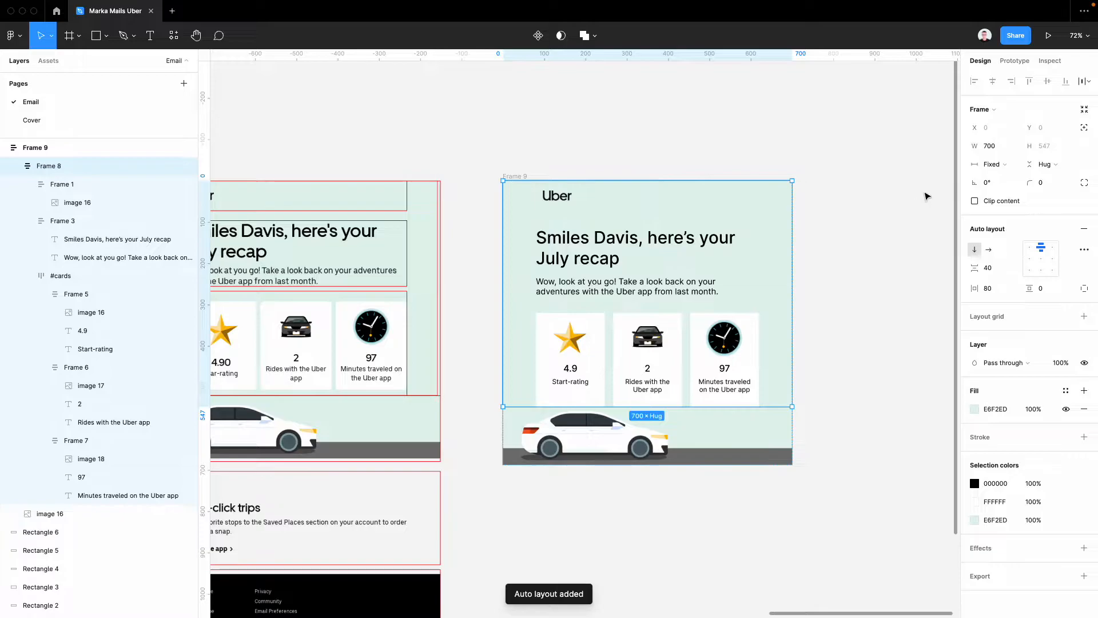
{"action": "left_click", "coordinate": [992, 164]}
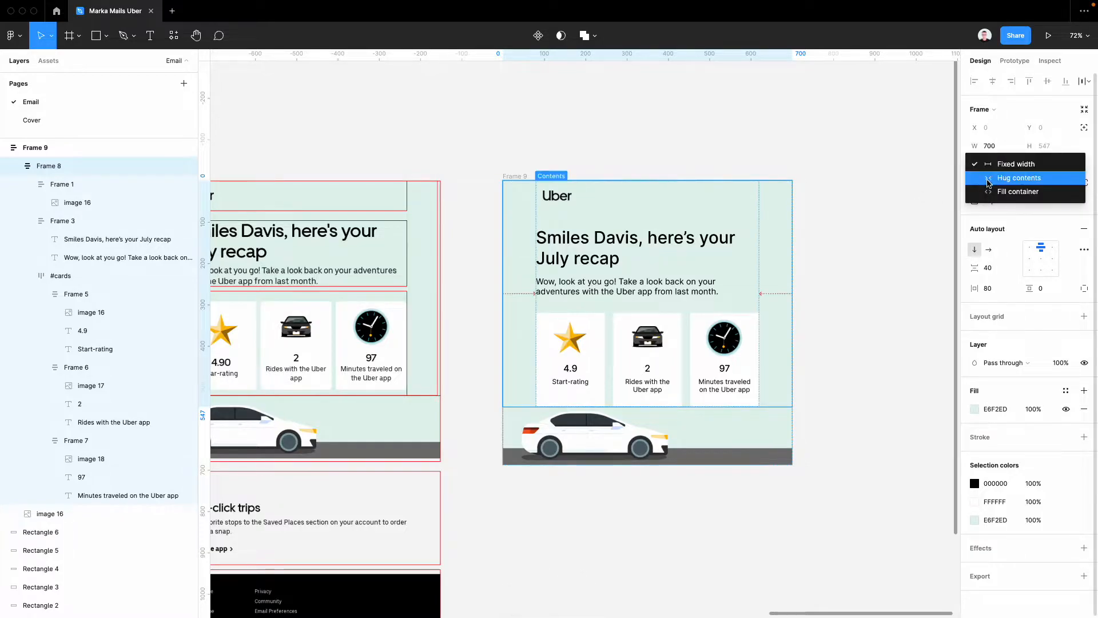
{"action": "left_click", "coordinate": [989, 177]}
{"action": "left_click", "coordinate": [989, 164]}
{"action": "left_click", "coordinate": [995, 179]}
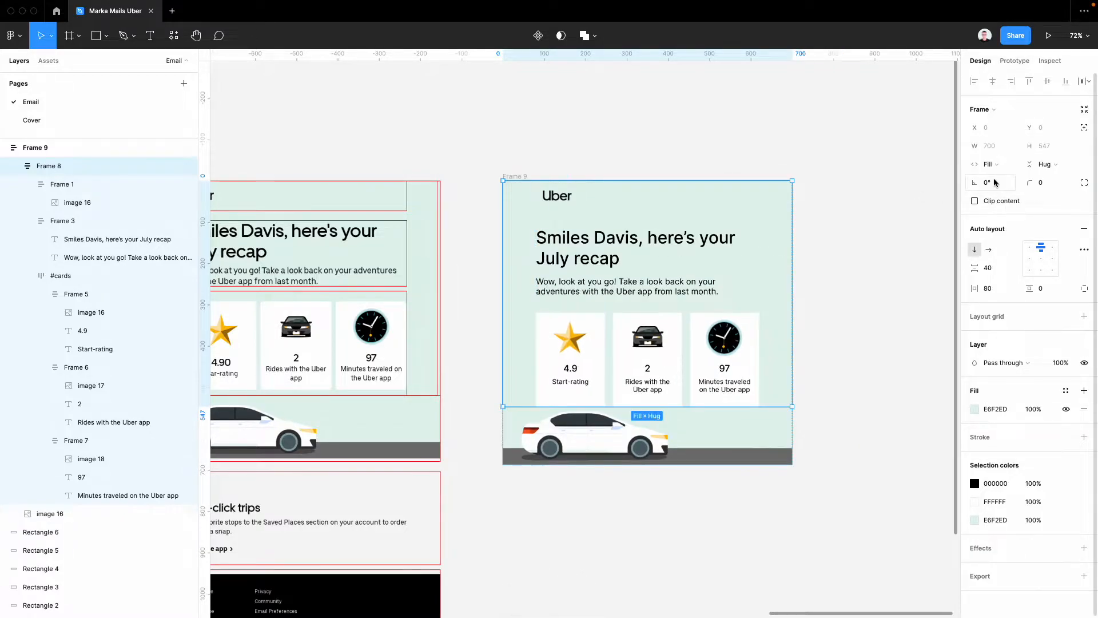
{"action": "left_click", "coordinate": [682, 447]}
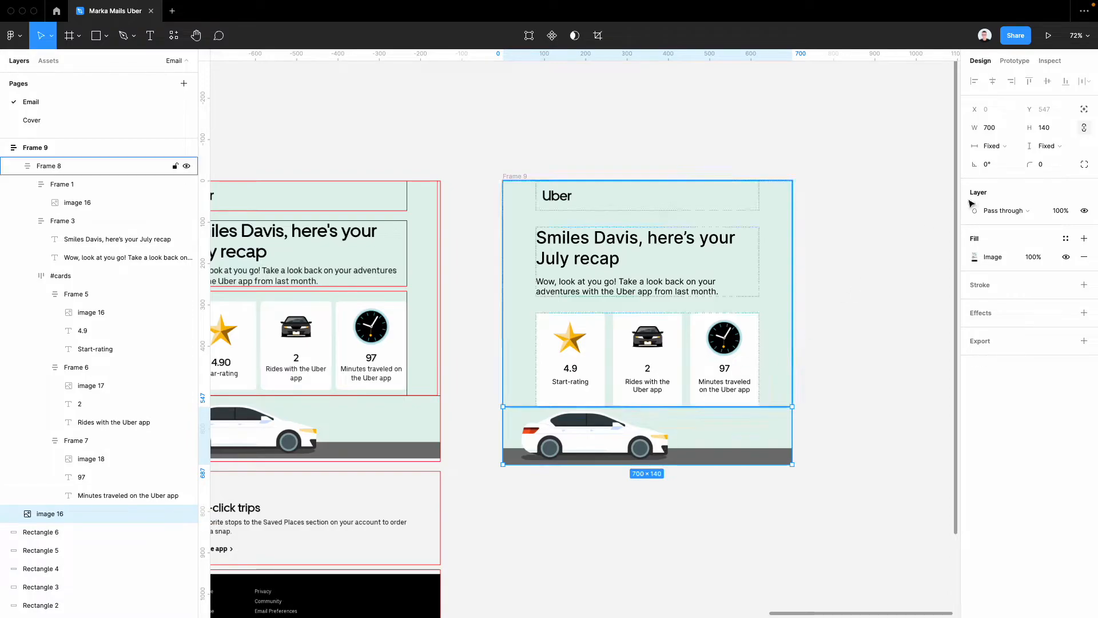
{"action": "left_click", "coordinate": [1000, 150]}
{"action": "left_click", "coordinate": [1000, 144]}
{"action": "left_click", "coordinate": [594, 171]}
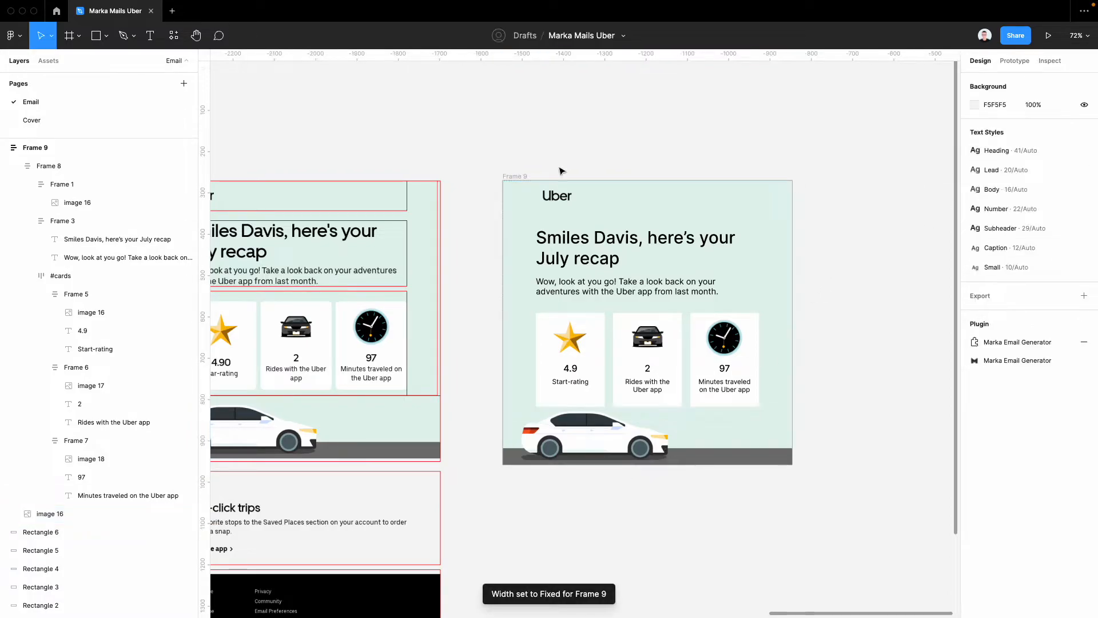
Step: Try narrowing the outer email frame to 385 to test how its contents resize, and restore its width to 700
{"action": "left_click", "coordinate": [507, 177]}
{"action": "left_click_drag", "start_coordinate": [793, 268], "coordinate": [758, 299]}
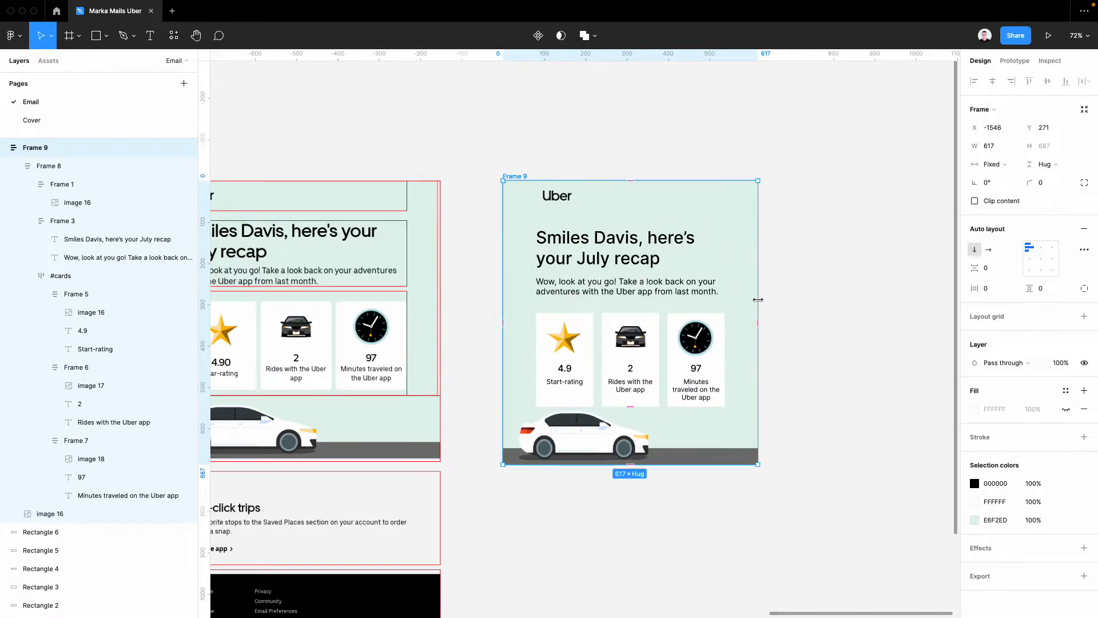
{"action": "key", "text": "ctrl+z"}
{"action": "left_click", "coordinate": [1003, 150]}
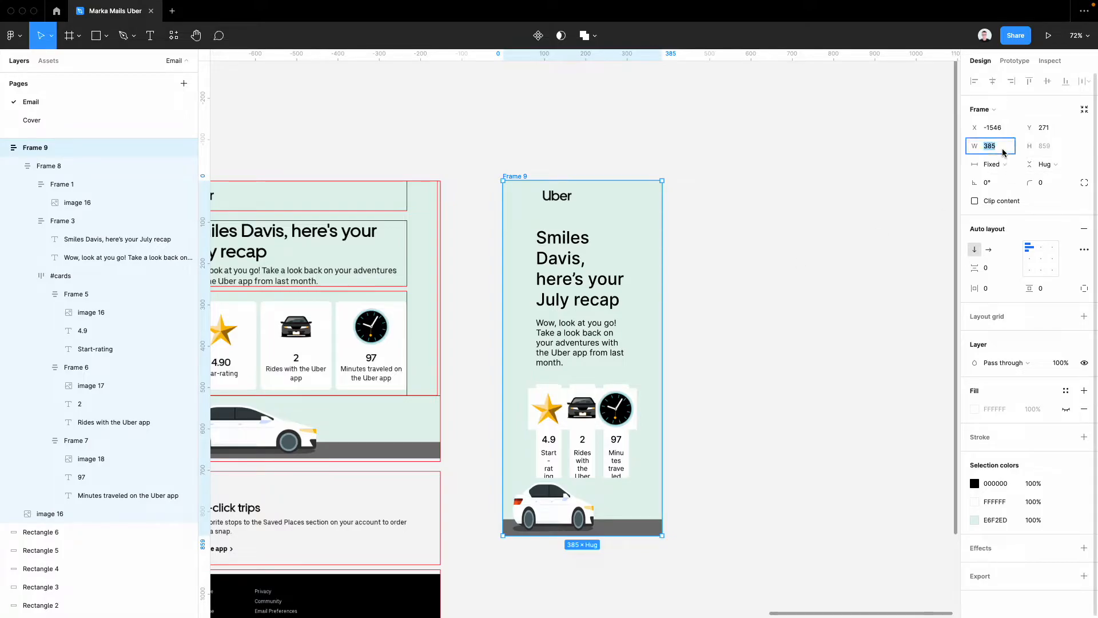
{"action": "key", "text": "Return"}
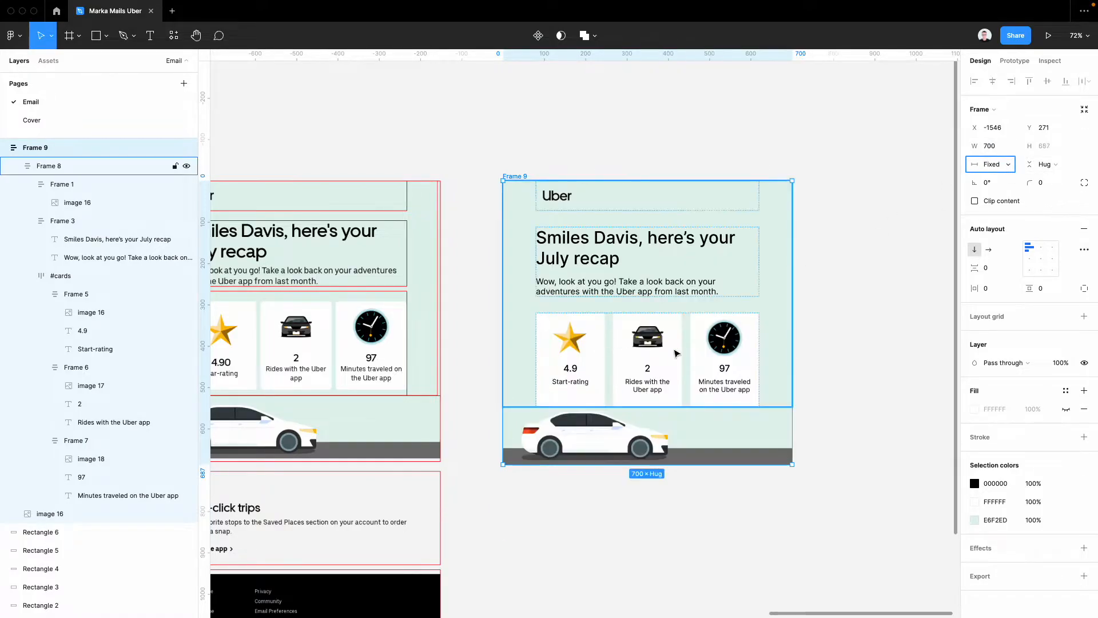
Step: Move the outer email frame closer to the reference design, to X -1593, Y 267
{"action": "scroll", "coordinate": [719, 339], "scroll_direction": "down", "scroll_amount": 2}
{"action": "scroll", "coordinate": [718, 338], "scroll_direction": "left", "scroll_amount": 2}
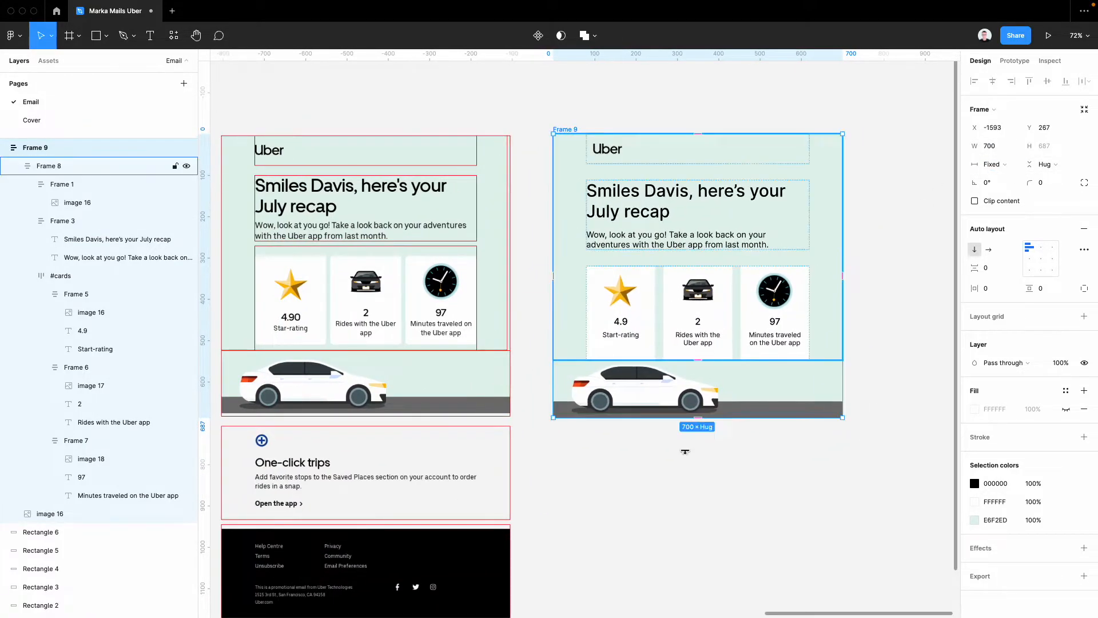
{"action": "left_click", "coordinate": [677, 485]}
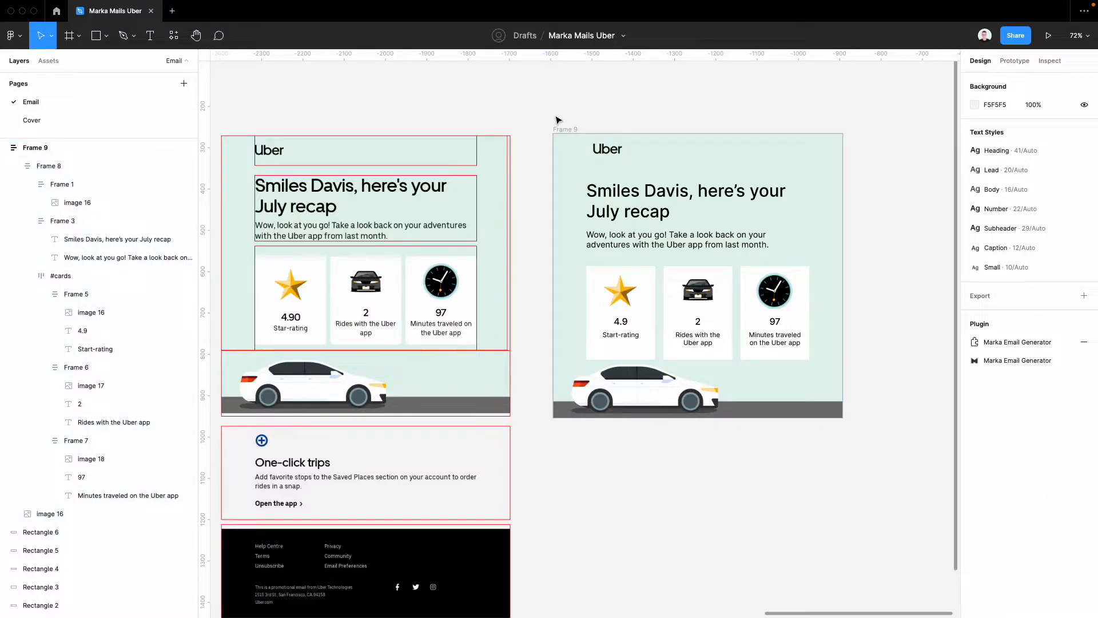
Step: Run the Marka Email Generator plugin and preview the outer email frame in it
{"action": "left_click", "coordinate": [1007, 341]}
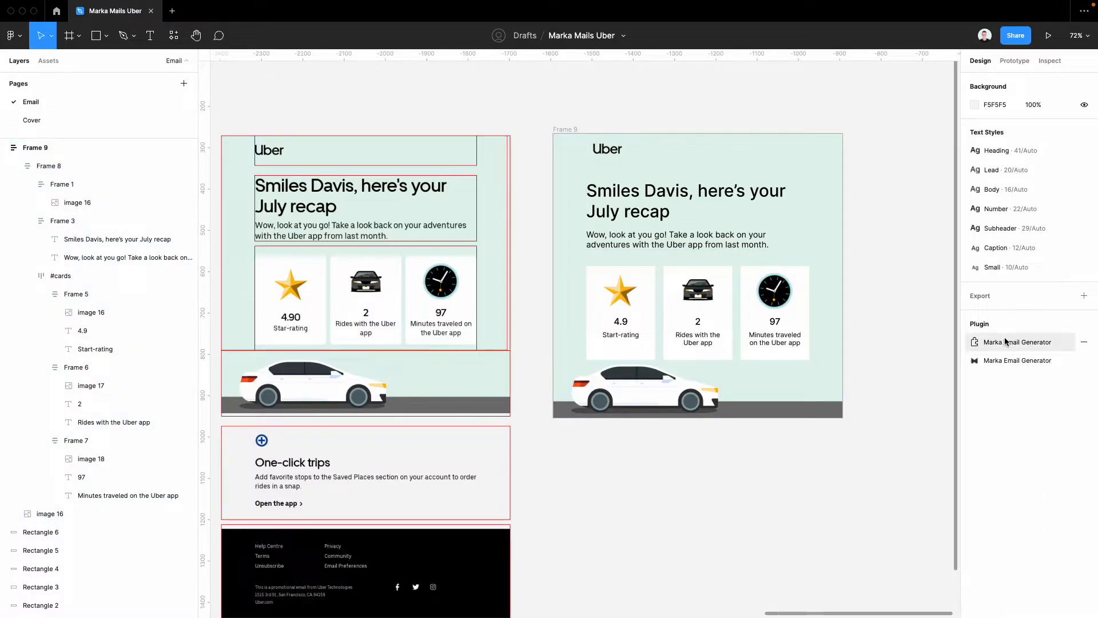
{"action": "left_click", "coordinate": [562, 129]}
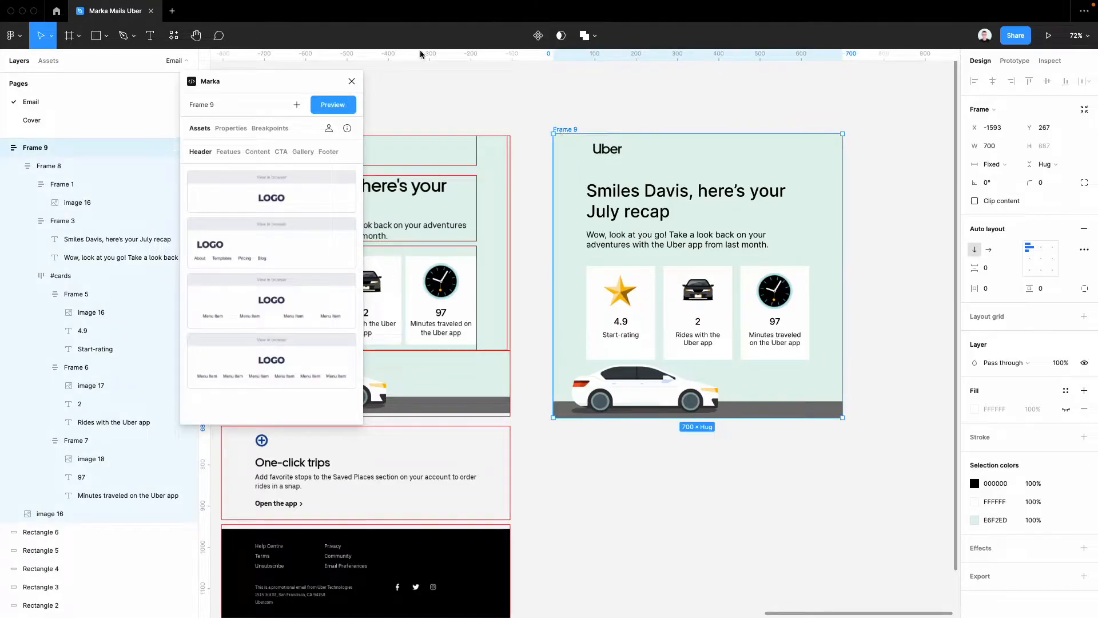
{"action": "left_click", "coordinate": [554, 109]}
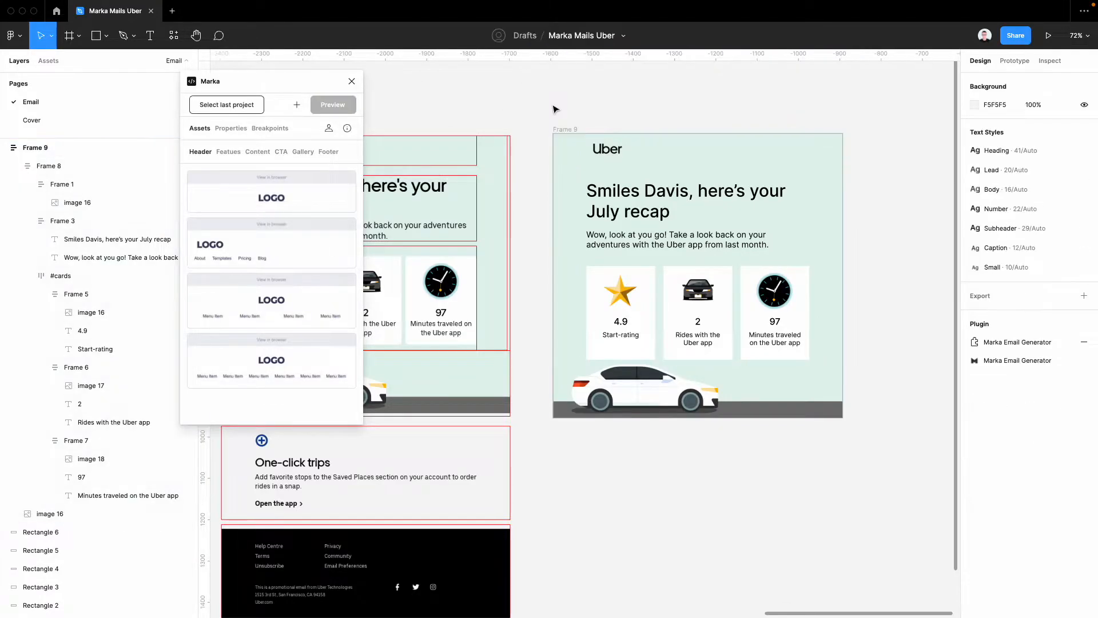
{"action": "left_click", "coordinate": [572, 130]}
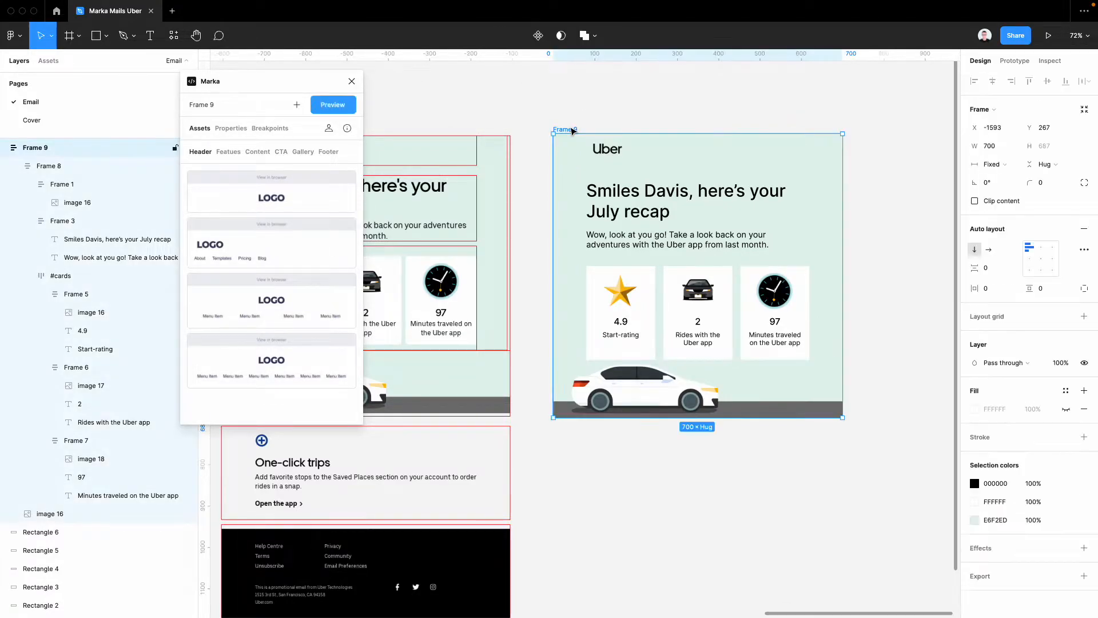
{"action": "left_click", "coordinate": [333, 105]}
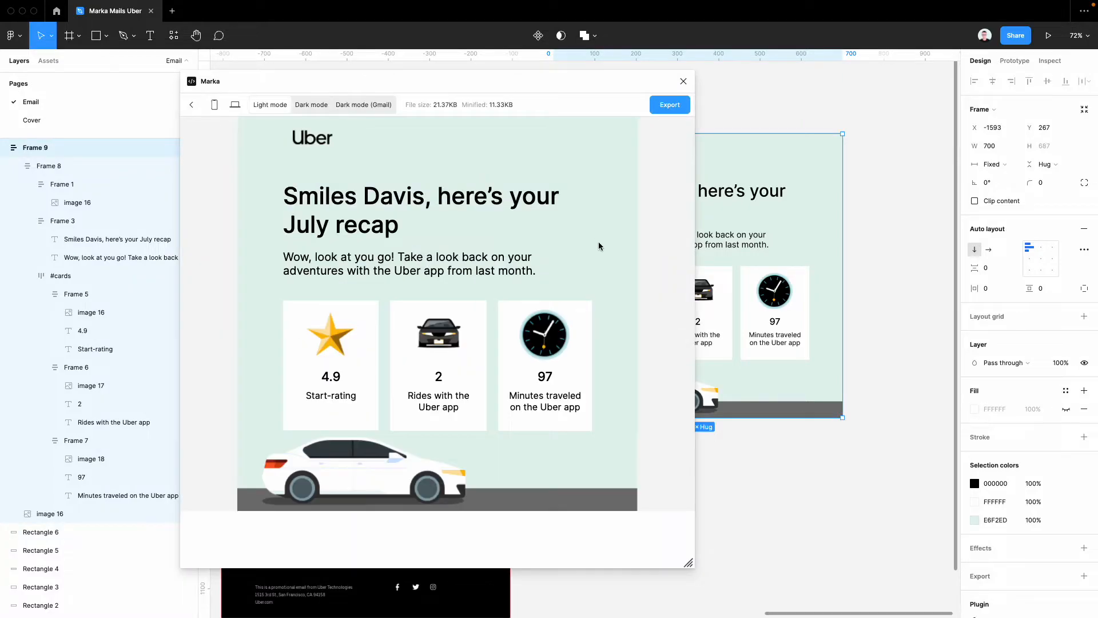
Step: Examine the email preview at a narrow window size and in mobile and desktop views, and return to the plugin's main view
{"action": "left_click_drag", "start_coordinate": [690, 563], "coordinate": [435, 518]}
{"action": "left_click", "coordinate": [214, 105]}
{"action": "scroll", "coordinate": [312, 343], "scroll_direction": "down", "scroll_amount": 5}
{"action": "scroll", "coordinate": [312, 338], "scroll_direction": "up", "scroll_amount": 5}
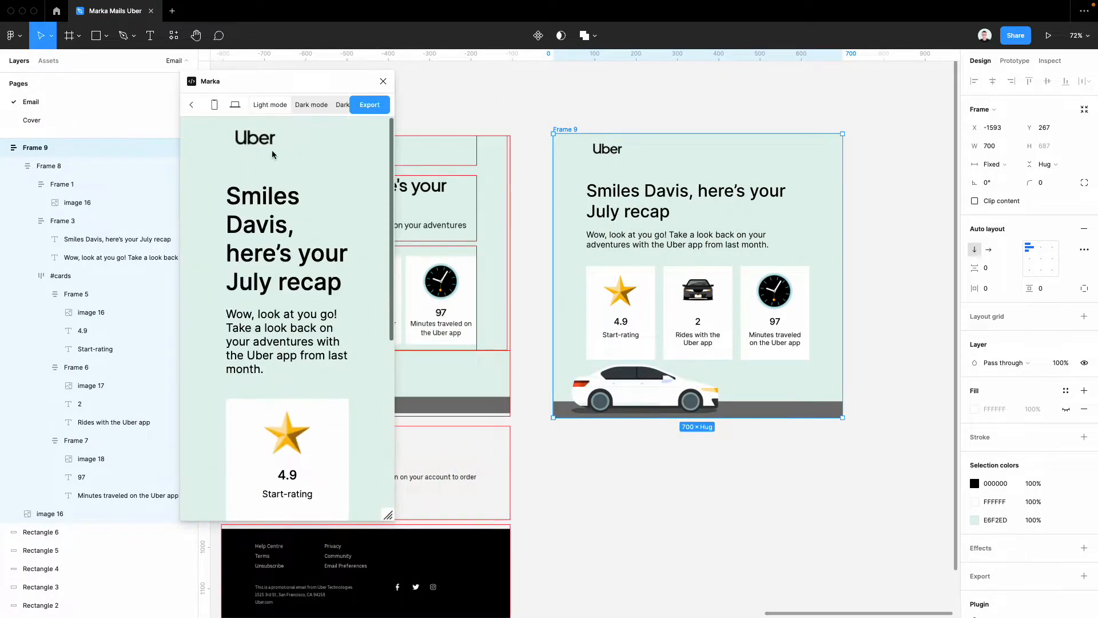
{"action": "left_click", "coordinate": [235, 105]}
{"action": "left_click", "coordinate": [214, 104]}
{"action": "left_click", "coordinate": [235, 105]}
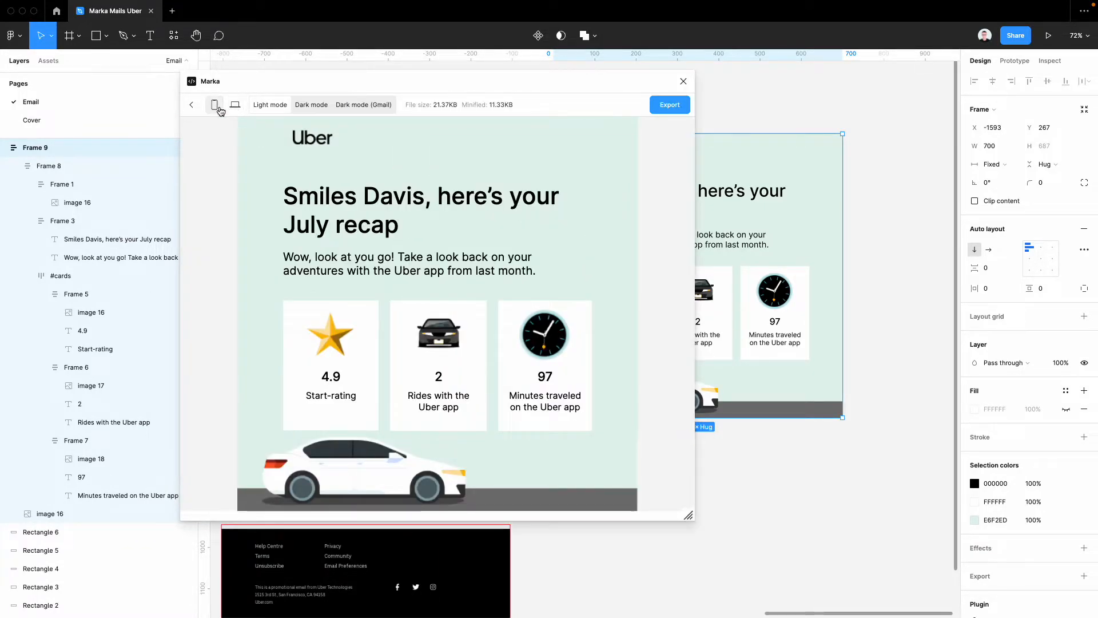
{"action": "left_click", "coordinate": [191, 105]}
Step: Preview the outer email frame again and examine how the side padding and cards behave at narrow and mobile widths
{"action": "left_click", "coordinate": [719, 262]}
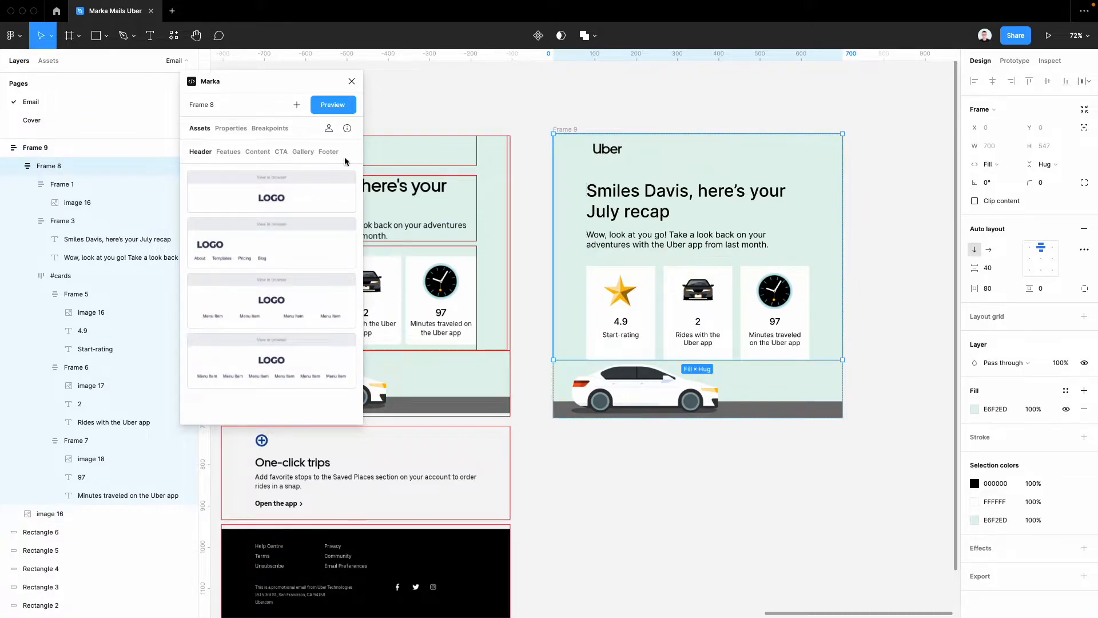
{"action": "left_click", "coordinate": [525, 124]}
{"action": "left_click", "coordinate": [563, 131]}
{"action": "left_click", "coordinate": [333, 105]}
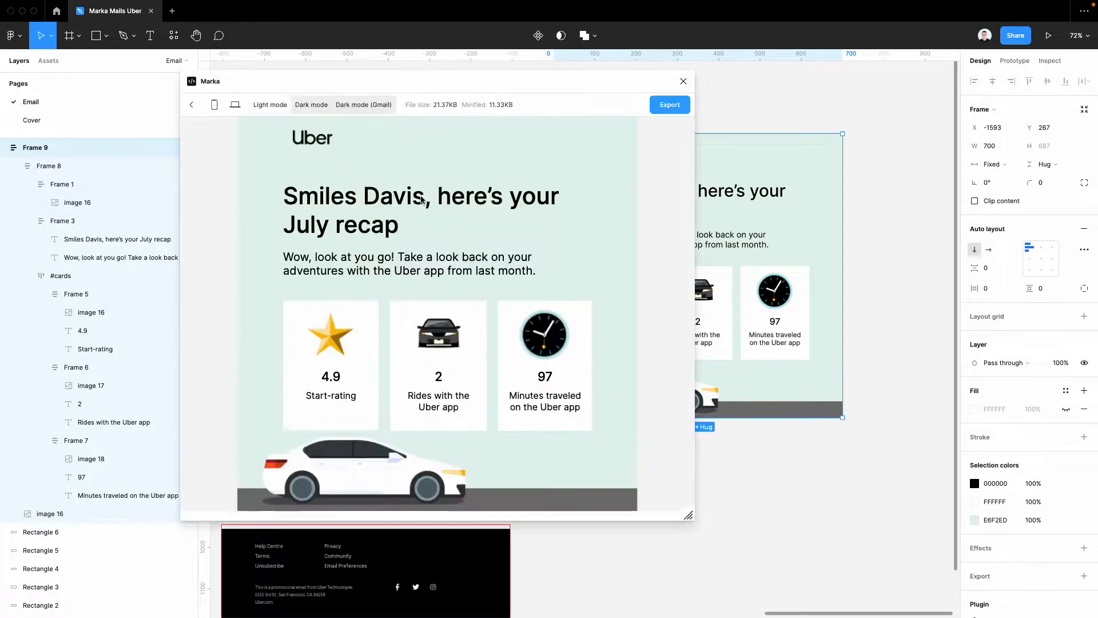
{"action": "left_click_drag", "start_coordinate": [690, 516], "coordinate": [522, 528]}
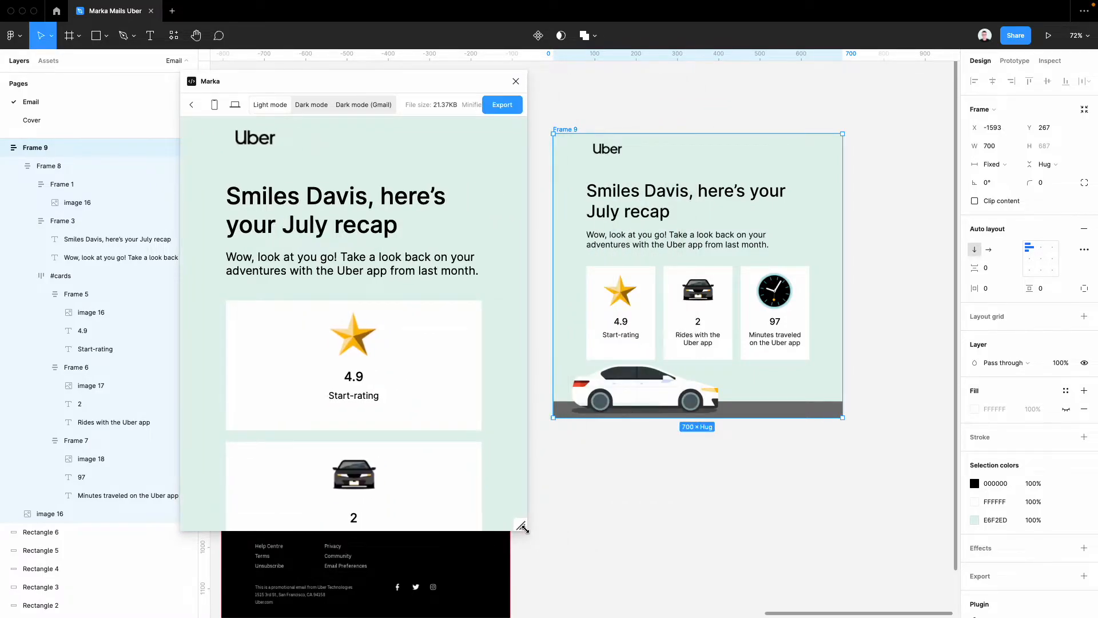
{"action": "left_click", "coordinate": [213, 107]}
{"action": "scroll", "coordinate": [282, 274], "scroll_direction": "down", "scroll_amount": 10}
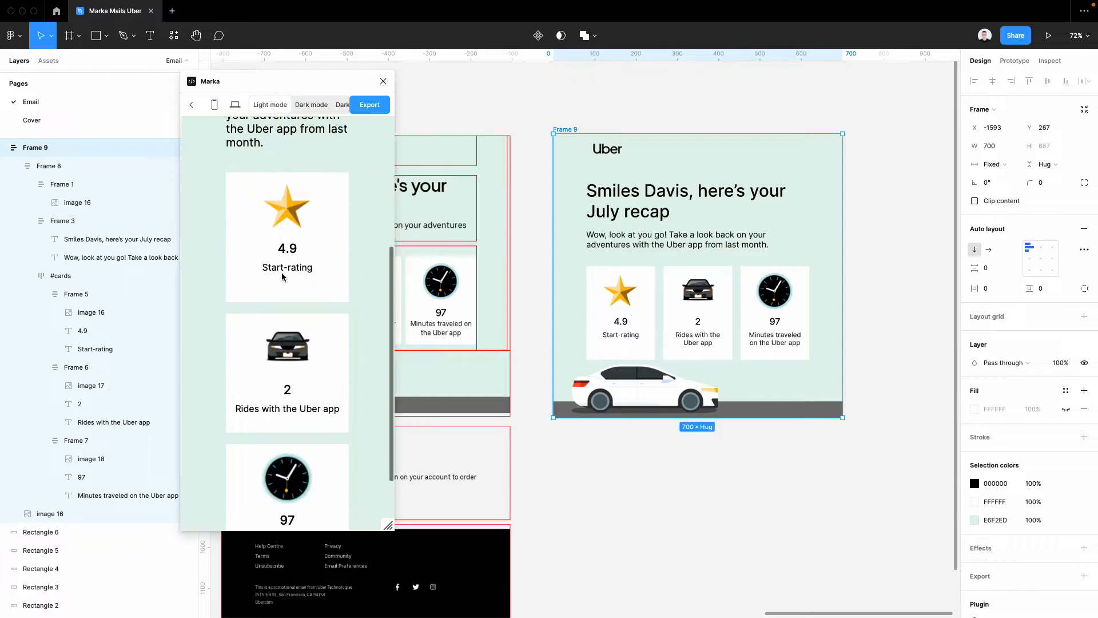
{"action": "scroll", "coordinate": [263, 177], "scroll_direction": "up", "scroll_amount": 10}
{"action": "left_click", "coordinate": [191, 105]}
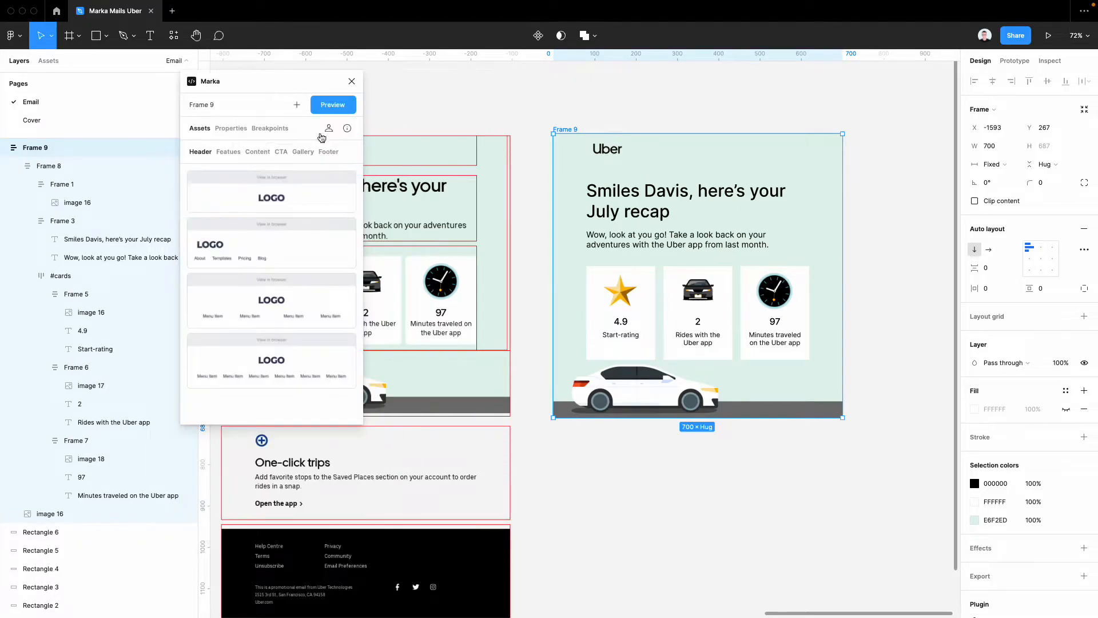
Step: Set the mint content frame's left and right padding on mobile to 24 in the plugin's frame properties
{"action": "left_click", "coordinate": [639, 232]}
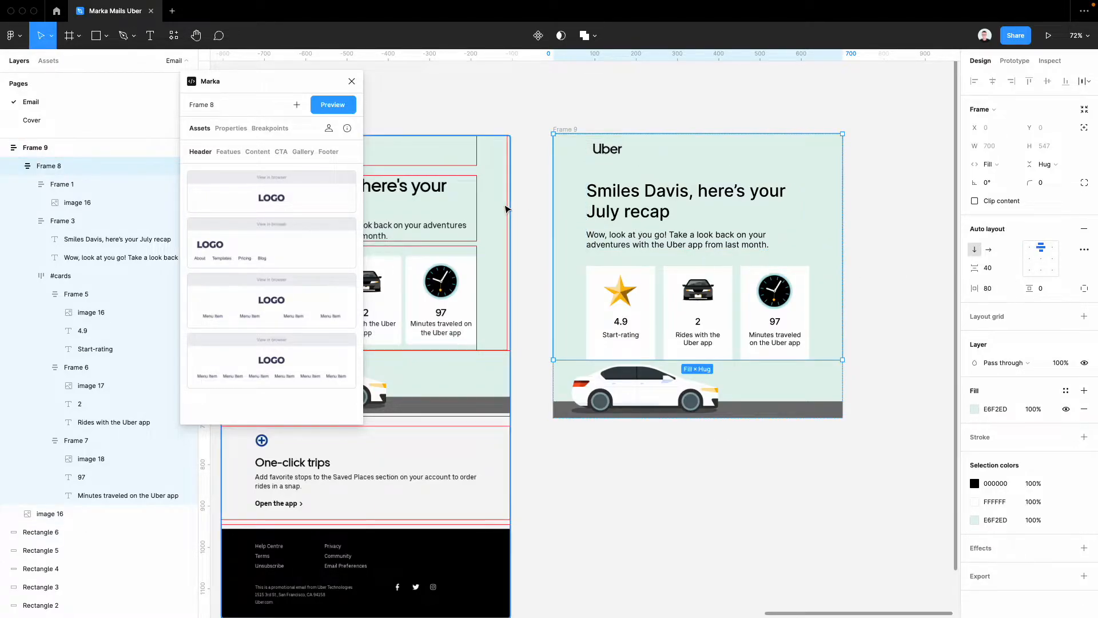
{"action": "left_click", "coordinate": [229, 128]}
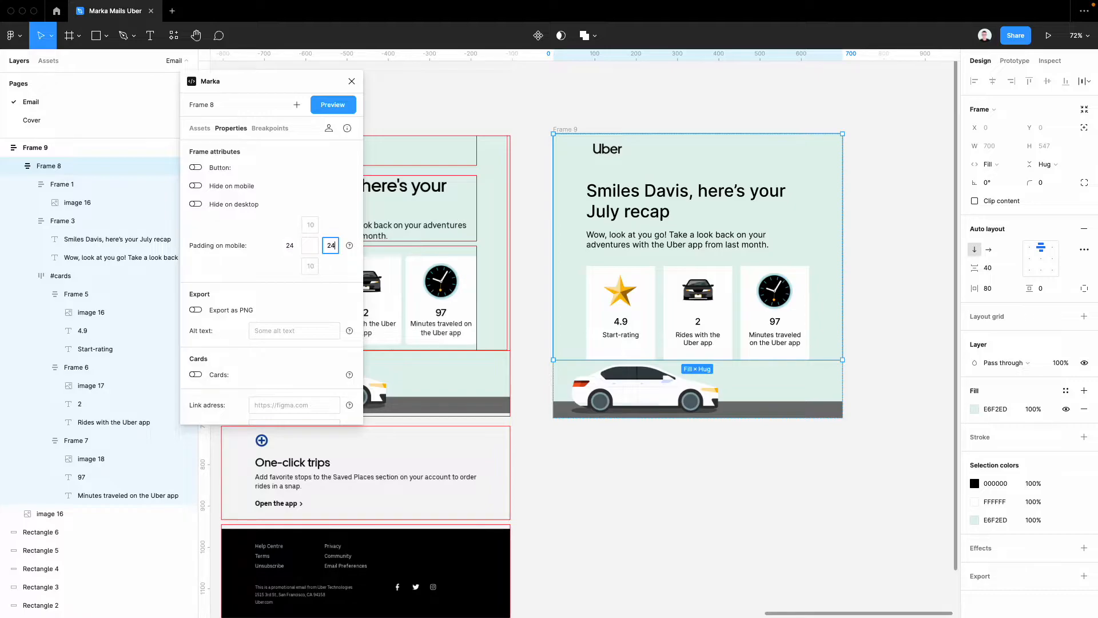
{"action": "left_click", "coordinate": [545, 112]}
Step: Preview the whole email again and check the new mobile padding in mobile view, and compare the desktop view
{"action": "left_click", "coordinate": [569, 128]}
{"action": "left_click", "coordinate": [353, 108]}
{"action": "left_click_drag", "start_coordinate": [687, 524], "coordinate": [442, 475]}
{"action": "left_click", "coordinate": [215, 104]}
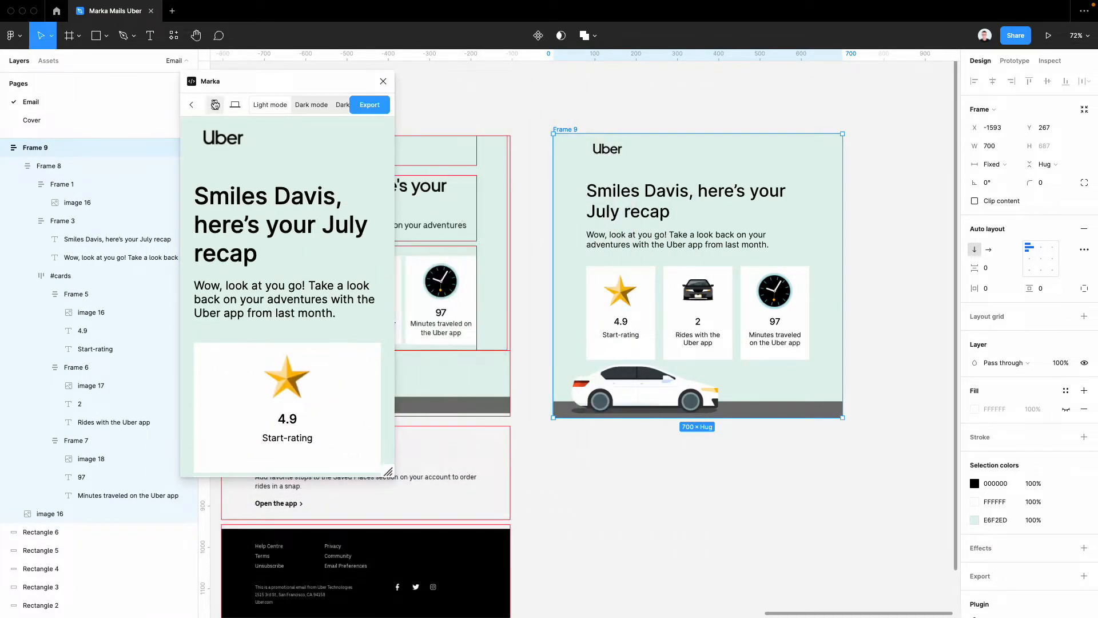
{"action": "scroll", "coordinate": [301, 384], "scroll_direction": "down", "scroll_amount": 5}
{"action": "scroll", "coordinate": [301, 383], "scroll_direction": "up", "scroll_amount": 4}
{"action": "scroll", "coordinate": [302, 388], "scroll_direction": "down", "scroll_amount": 2}
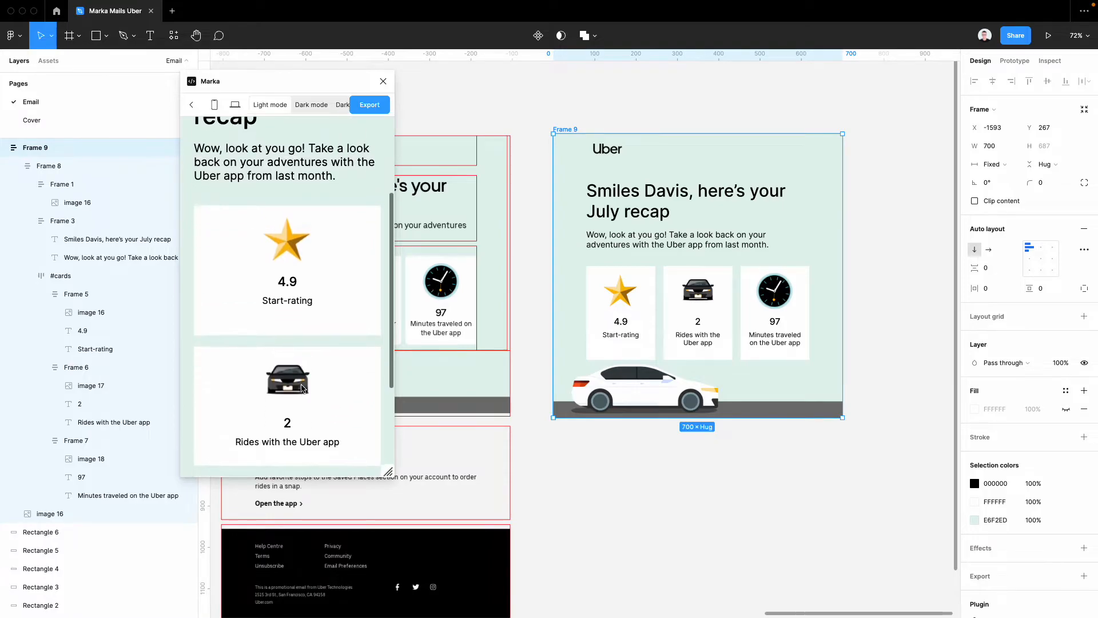
{"action": "left_click", "coordinate": [236, 104]}
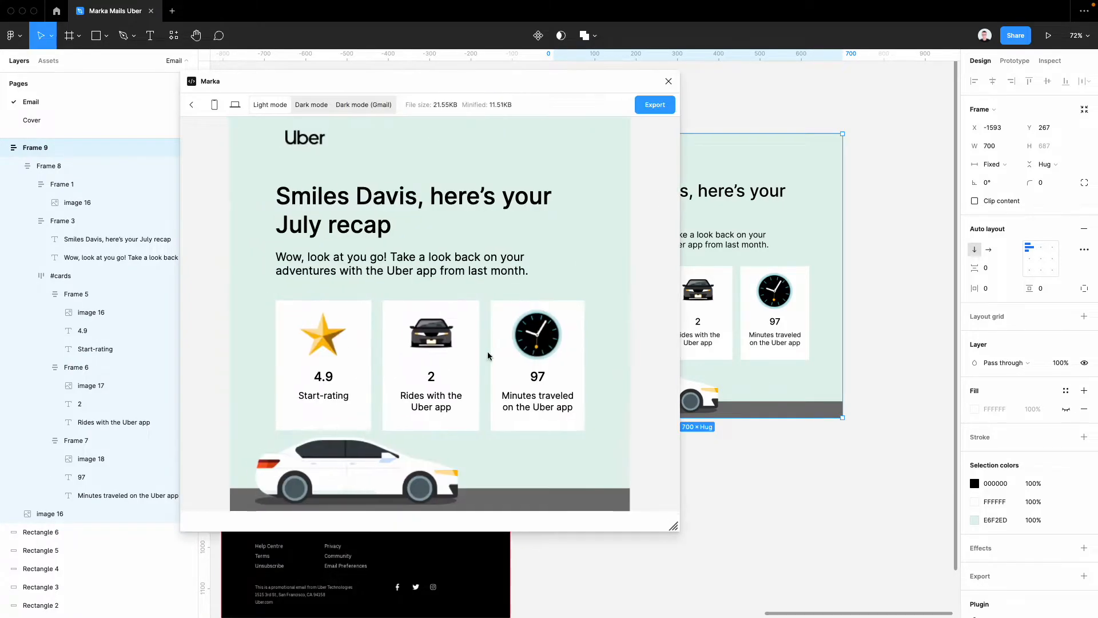
{"action": "left_click", "coordinate": [191, 106]}
Step: Set the corner radius of all three white stat cards to 7
{"action": "left_click", "coordinate": [763, 294], "text": "super"}
{"action": "left_click", "coordinate": [749, 320]}
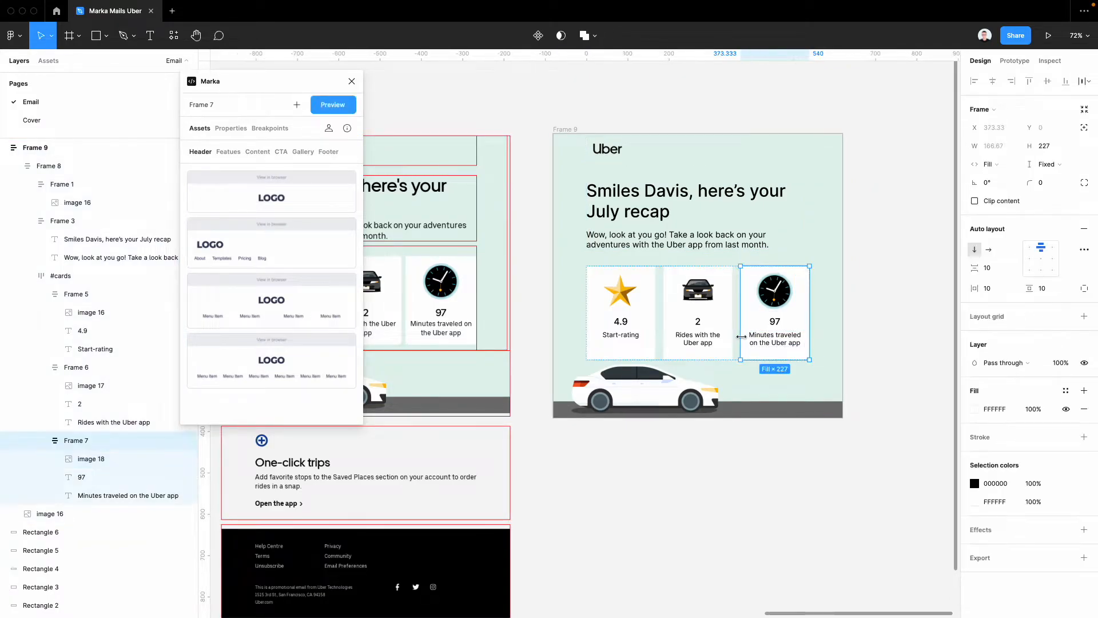
{"action": "left_click", "coordinate": [712, 320], "text": "shift"}
{"action": "left_click", "coordinate": [635, 326], "text": "shift"}
{"action": "left_click", "coordinate": [1054, 184]}
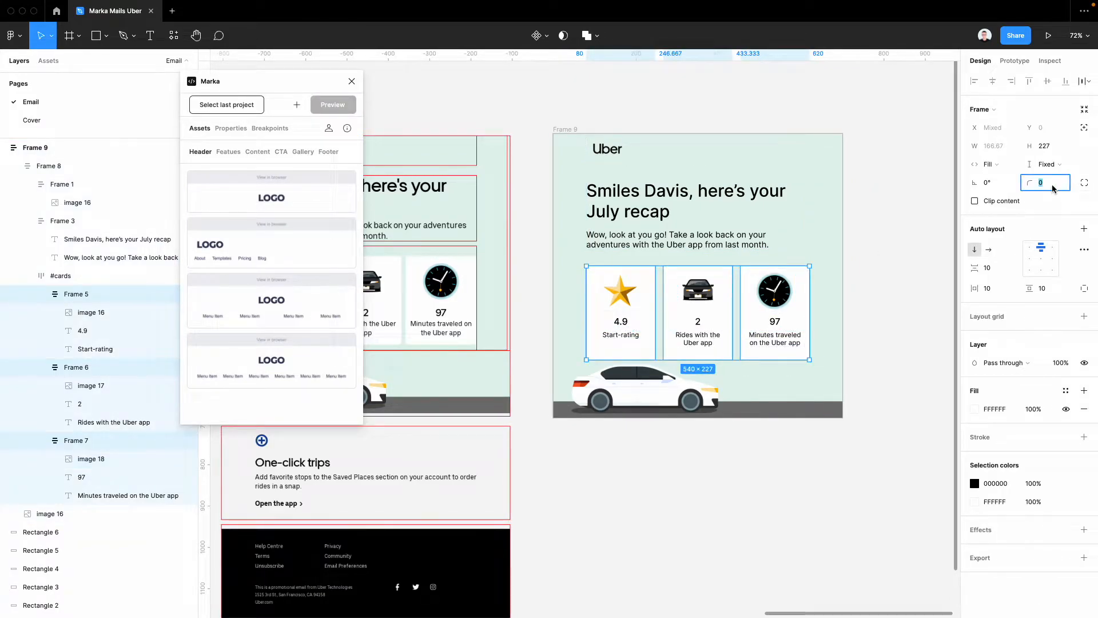
{"action": "type", "text": "7"}
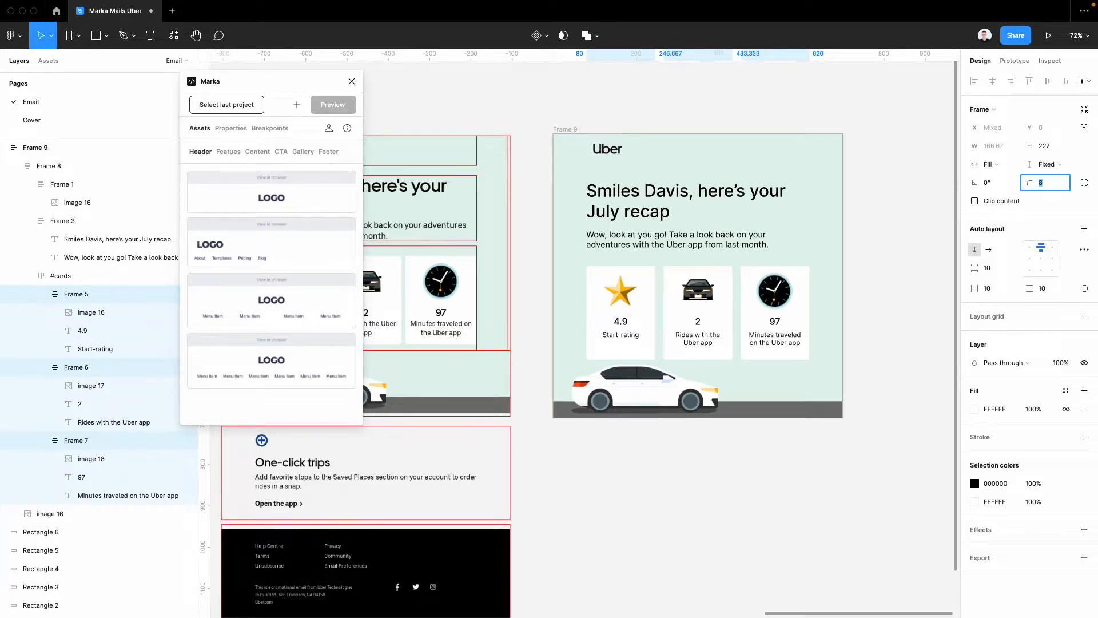
{"action": "left_click", "coordinate": [874, 288]}
Step: Give the July recap heading text a smaller font size on mobile in the plugin's text properties
{"action": "left_click", "coordinate": [565, 129]}
{"action": "left_click", "coordinate": [616, 179]}
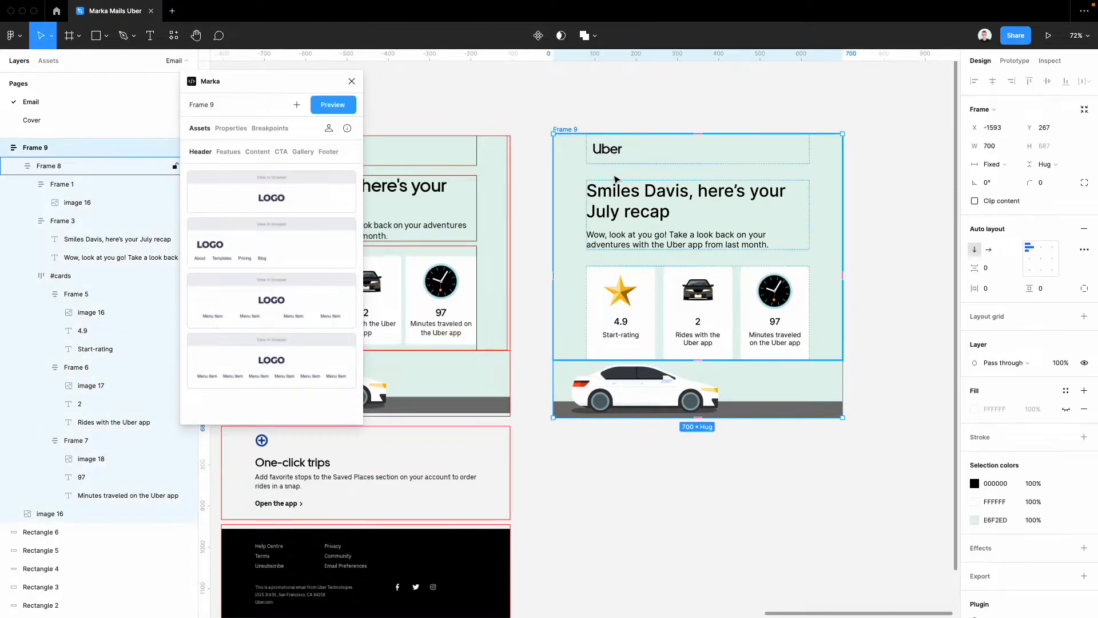
{"action": "left_click", "coordinate": [616, 179]}
{"action": "scroll", "coordinate": [644, 224], "scroll_direction": "right", "scroll_amount": 2}
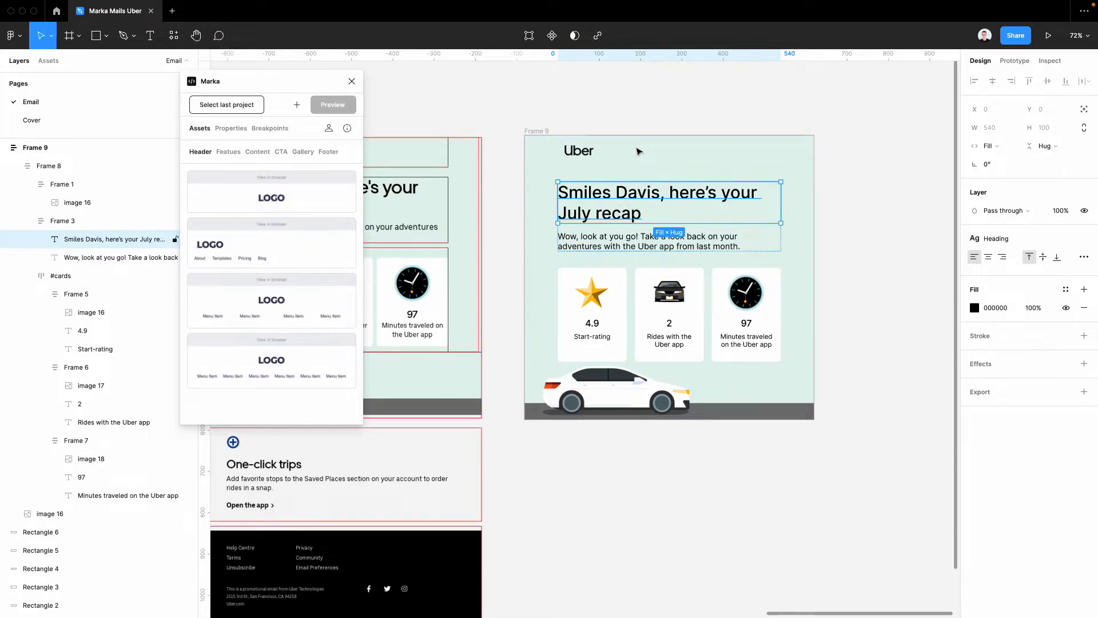
{"action": "left_click", "coordinate": [626, 97]}
{"action": "left_click", "coordinate": [606, 214]}
{"action": "left_click", "coordinate": [236, 130]}
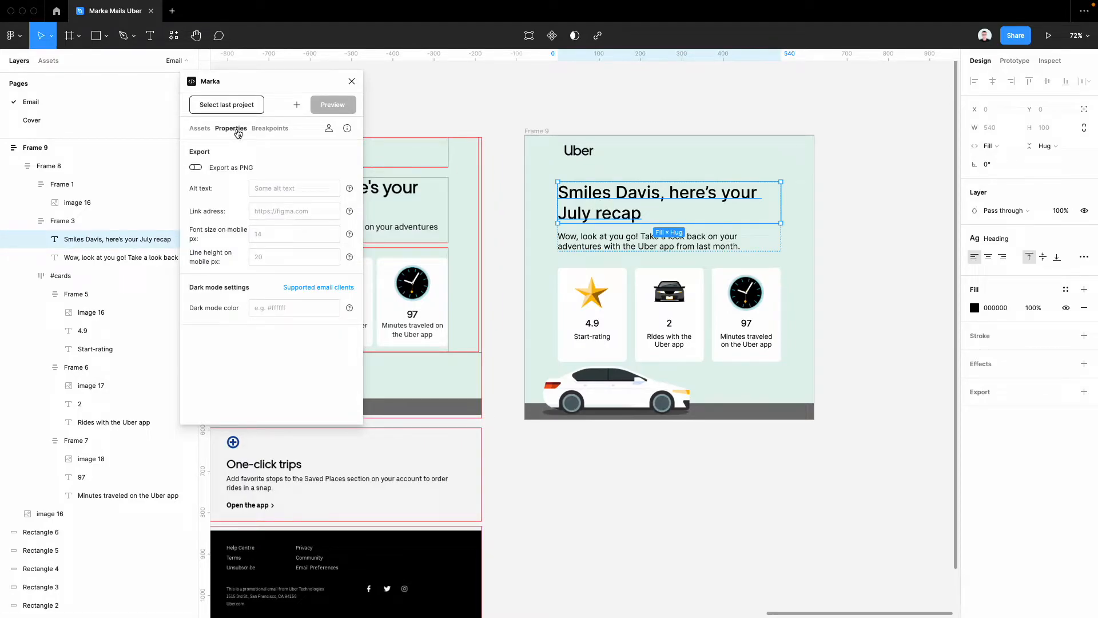
{"action": "left_click", "coordinate": [301, 235]}
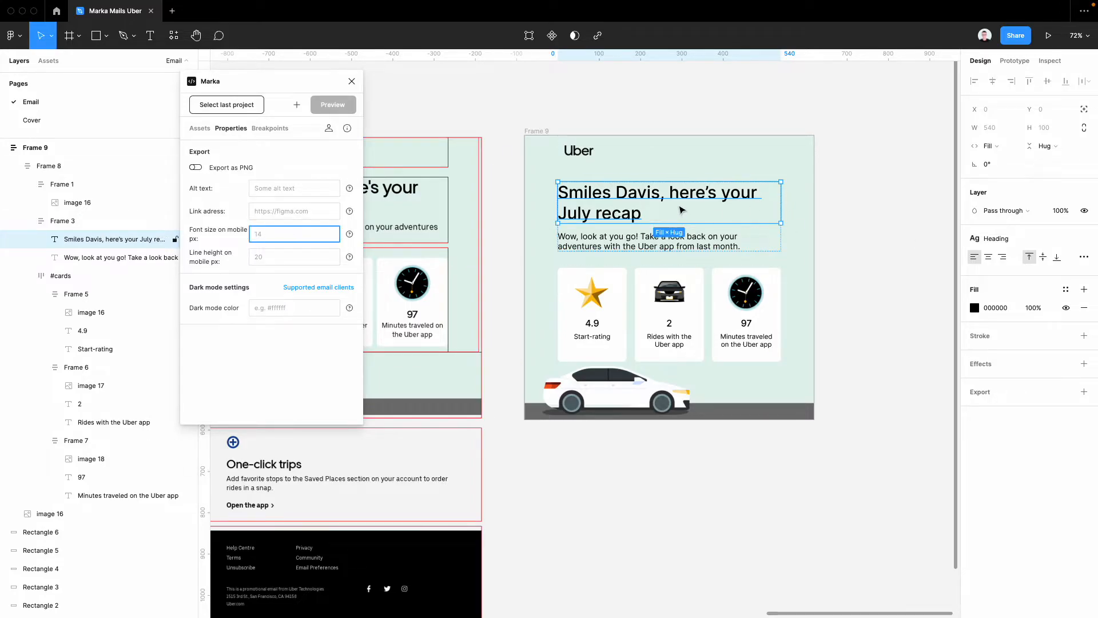
{"action": "left_click", "coordinate": [554, 120]}
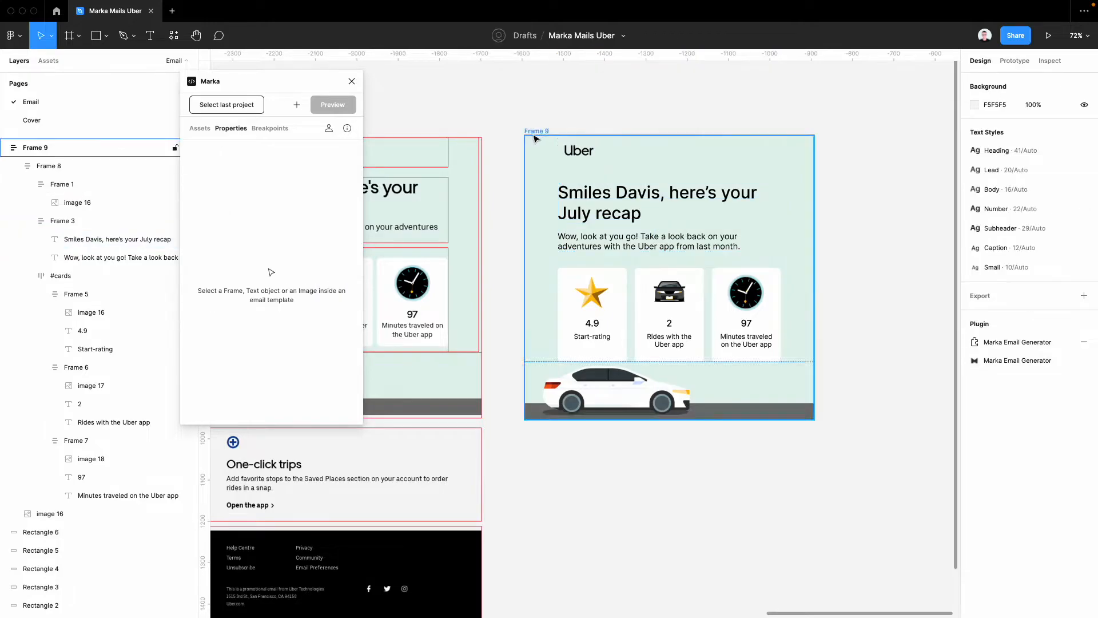
Step: Preview the mint content frame at narrow and desktop widths to check the heading's mobile size, and close the plugin
{"action": "left_click", "coordinate": [534, 137]}
{"action": "left_click", "coordinate": [342, 108]}
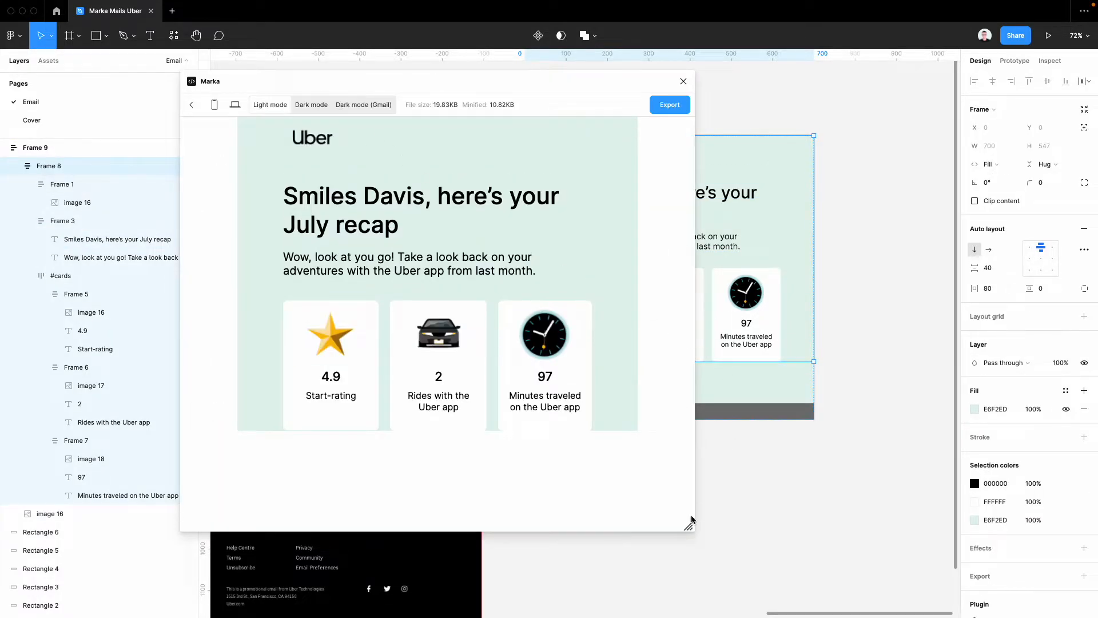
{"action": "left_click_drag", "start_coordinate": [671, 520], "coordinate": [396, 501]}
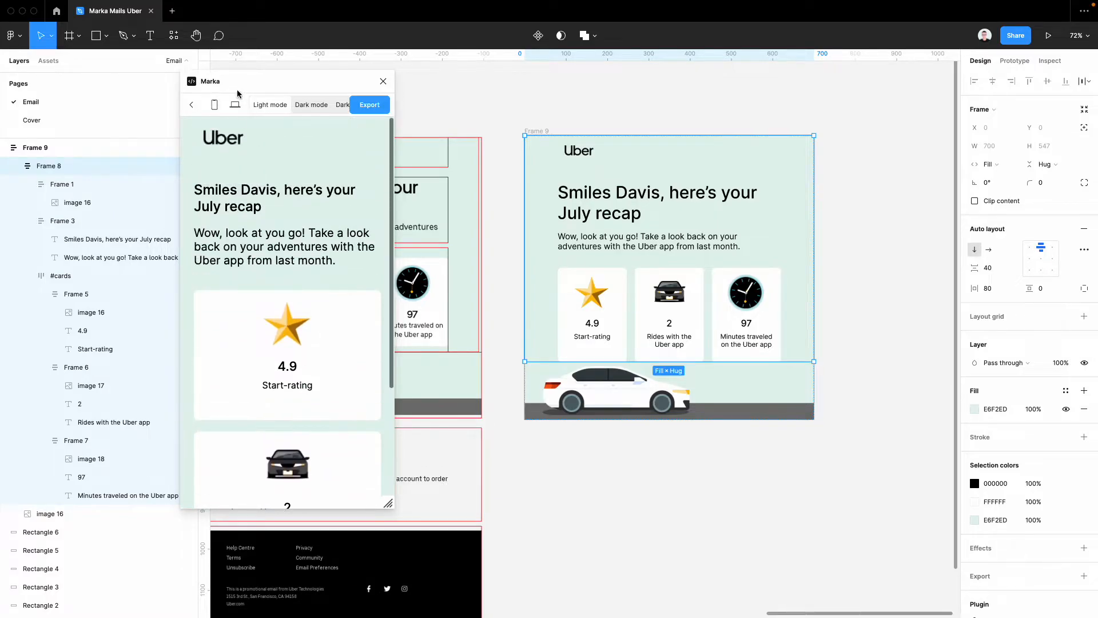
{"action": "left_click", "coordinate": [234, 104]}
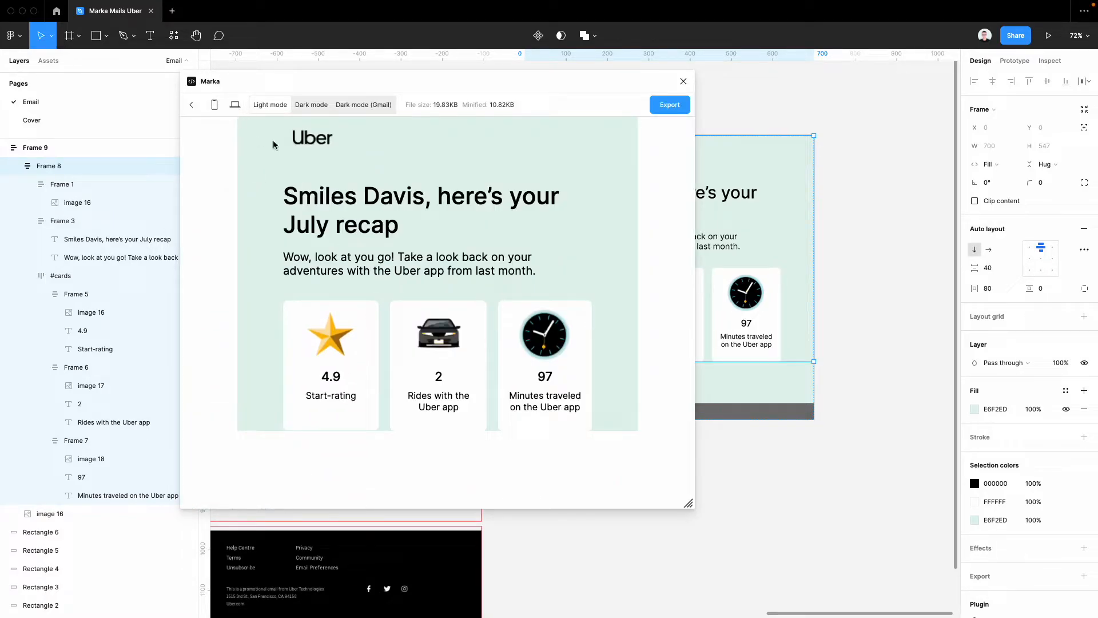
{"action": "left_click", "coordinate": [192, 105]}
{"action": "left_click", "coordinate": [351, 80]}
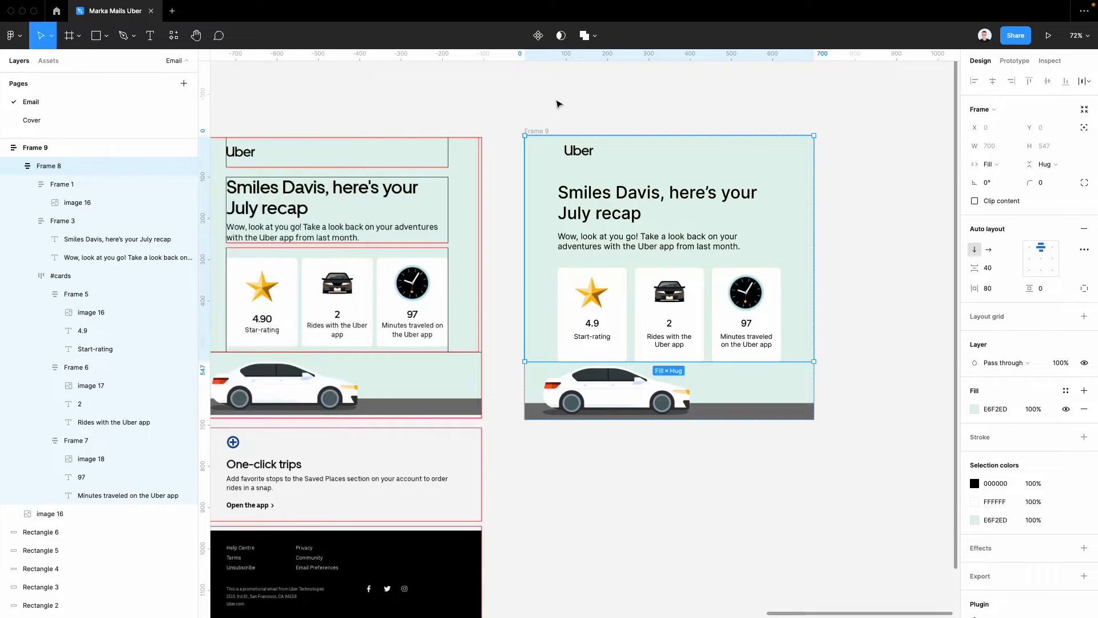
Step: Move the outer email frame to X -1618, Y 271, level with the top of the reference design
{"action": "left_click", "coordinate": [559, 104]}
{"action": "left_click", "coordinate": [538, 132]}
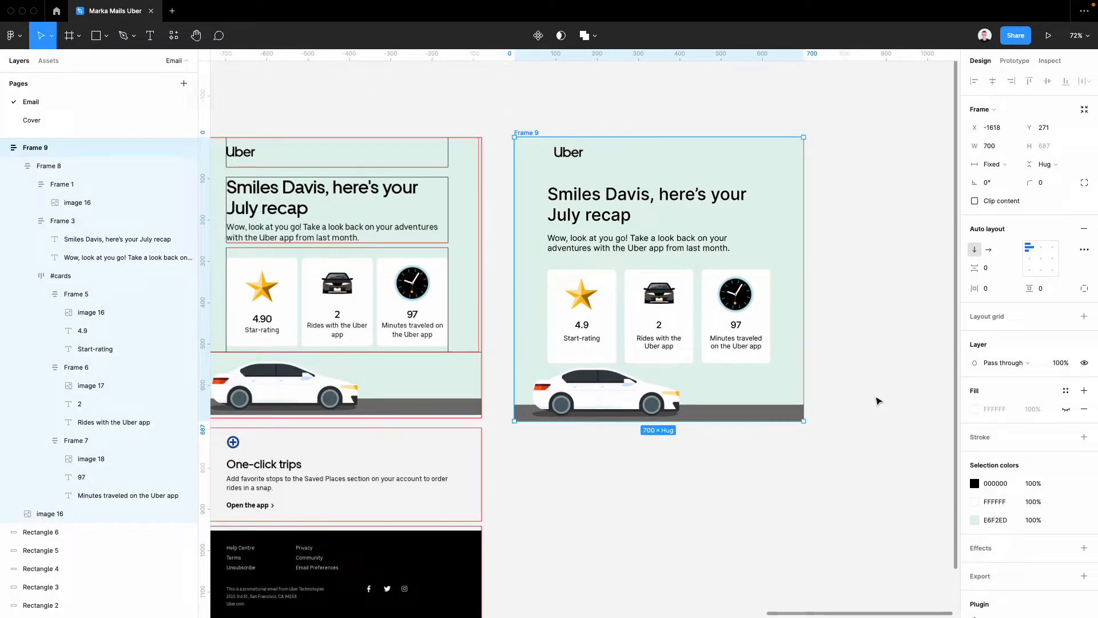
Step: Preview the assembled email frame at mobile and desktop widths with the Marka Email Generator, and close the plugin
{"action": "key", "text": "super+slash"}
{"action": "key", "text": "Return"}
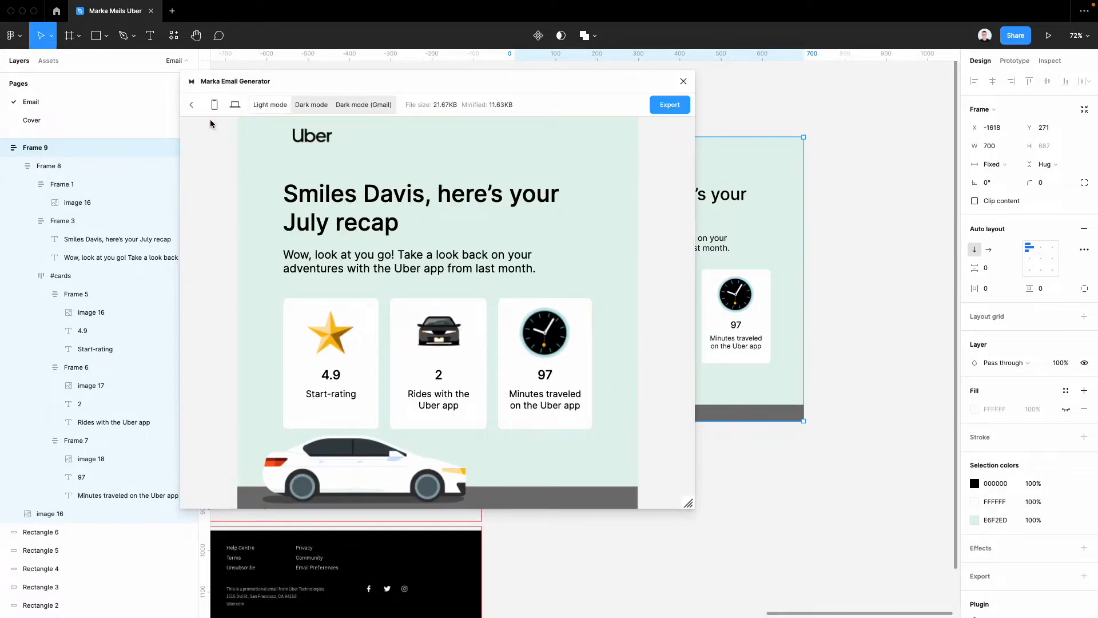
{"action": "left_click", "coordinate": [215, 105]}
{"action": "scroll", "coordinate": [271, 339], "scroll_direction": "down", "scroll_amount": 4}
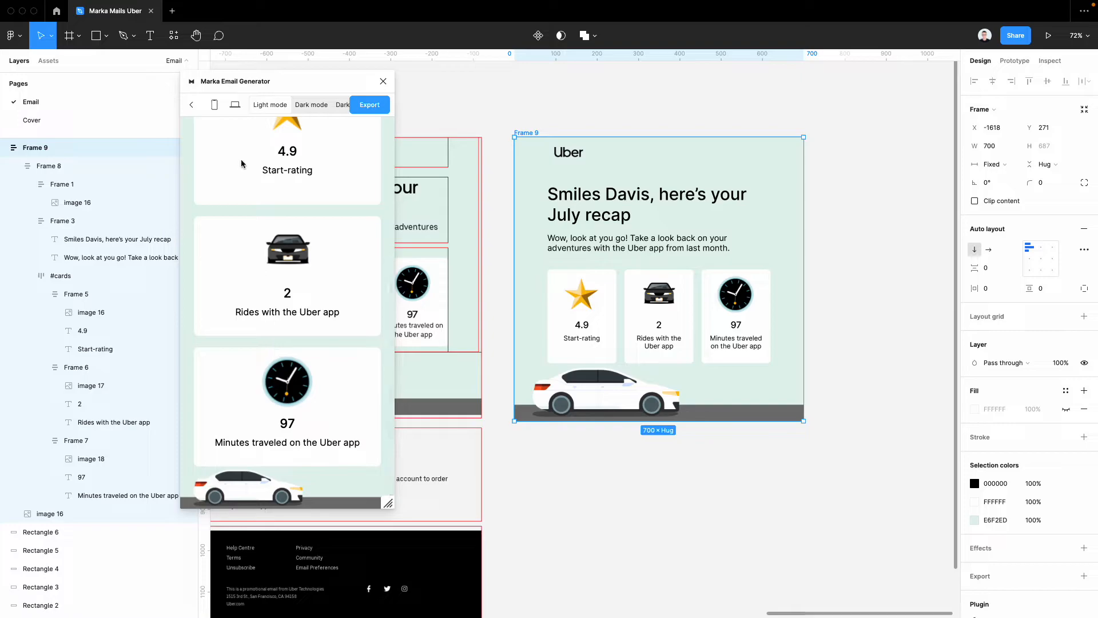
{"action": "left_click", "coordinate": [235, 105]}
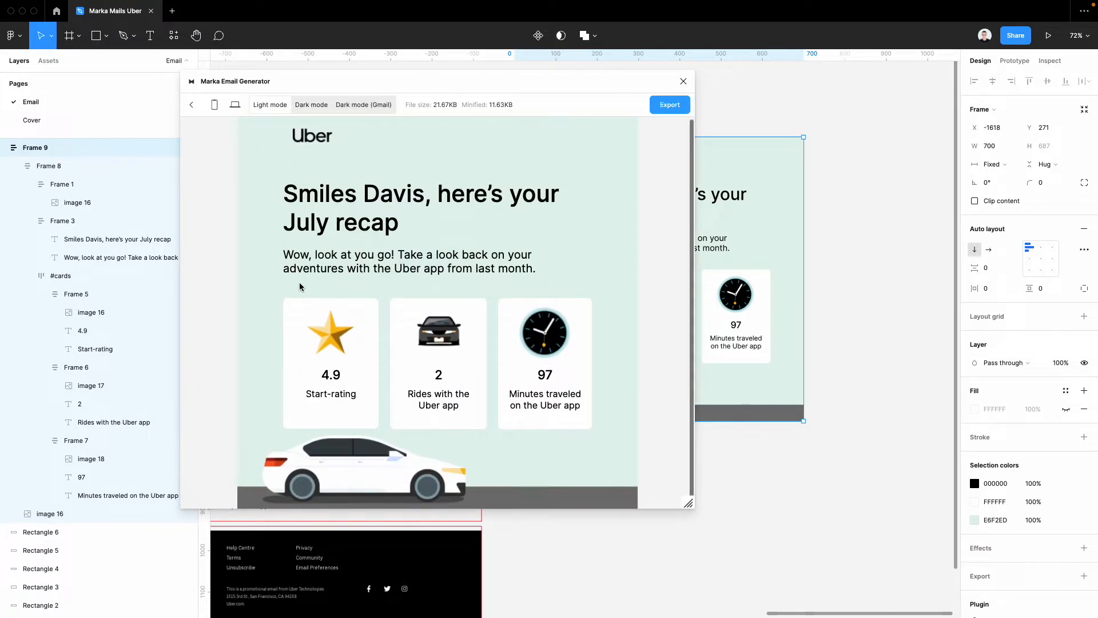
{"action": "left_click", "coordinate": [192, 104]}
{"action": "left_click", "coordinate": [479, 78]}
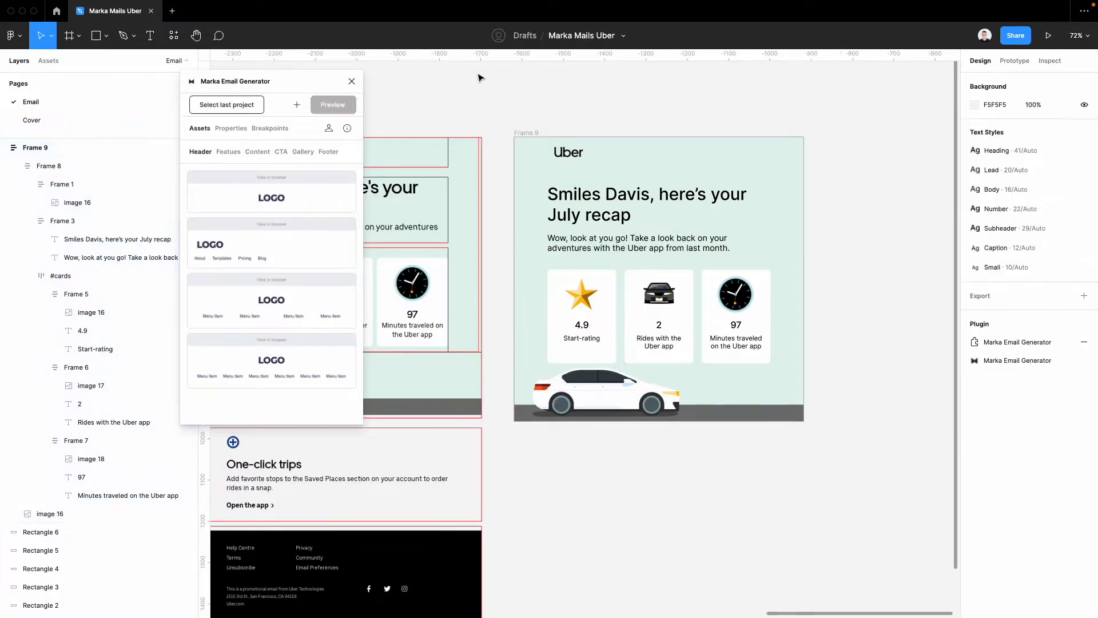
{"action": "left_click", "coordinate": [351, 81]}
Step: Draw a new frame of about 700 × 227 just below the car section for One-click trips and add auto layout to it
{"action": "scroll", "coordinate": [592, 416], "scroll_direction": "down", "scroll_amount": 3}
{"action": "scroll", "coordinate": [592, 417], "scroll_direction": "left", "scroll_amount": 2}
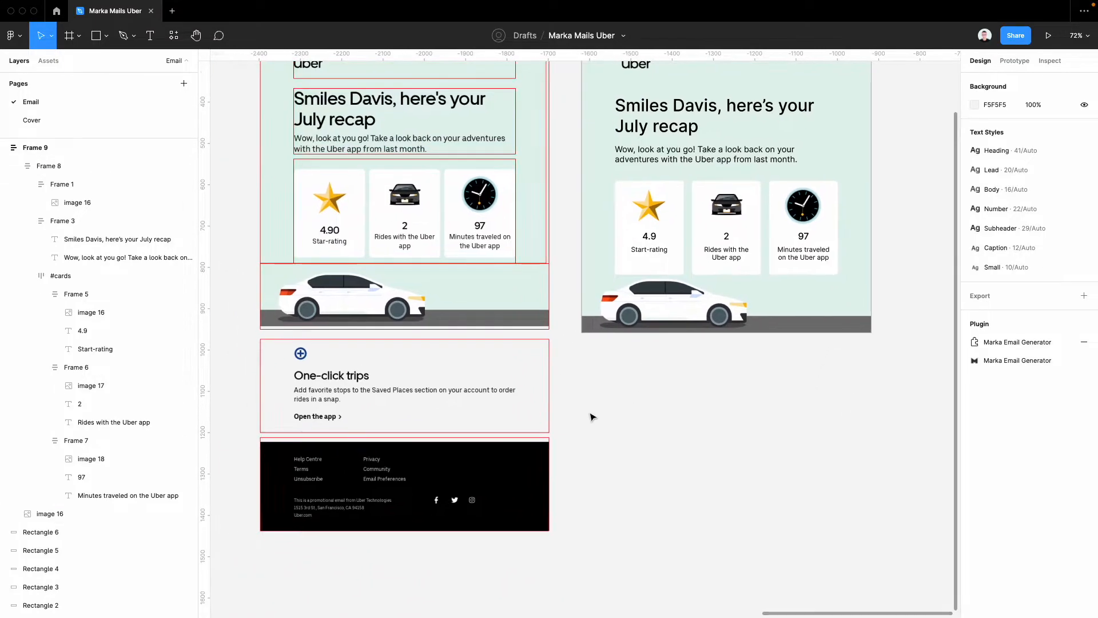
{"action": "scroll", "coordinate": [601, 343], "scroll_direction": "down", "scroll_amount": 2}
{"action": "scroll", "coordinate": [600, 343], "scroll_direction": "left", "scroll_amount": 1}
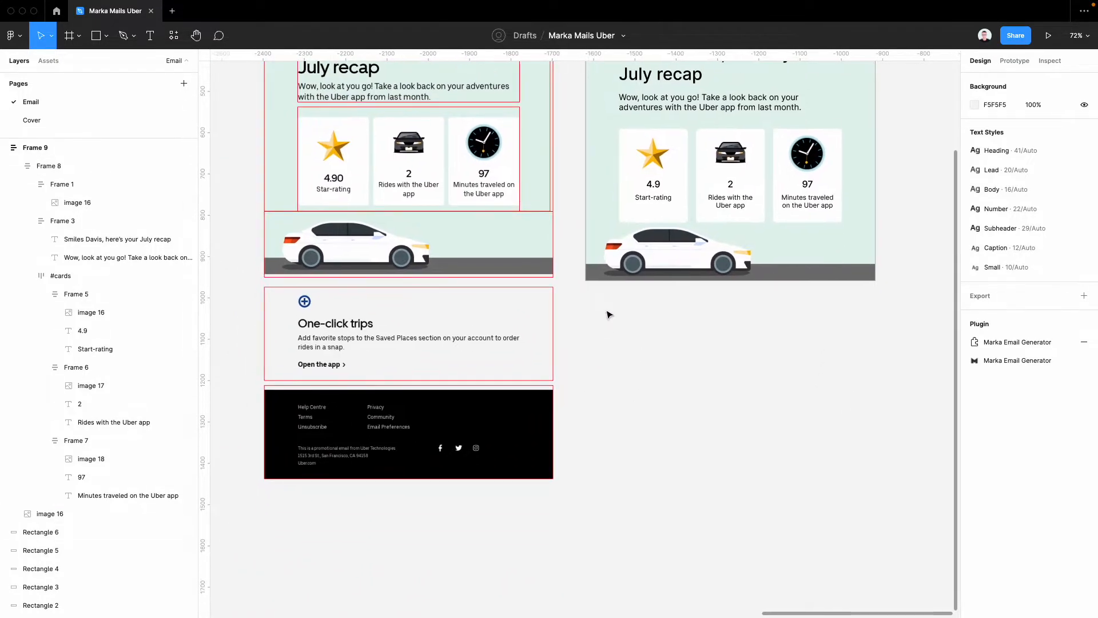
{"action": "key", "text": "f"}
{"action": "left_click_drag", "start_coordinate": [586, 294], "coordinate": [875, 389]}
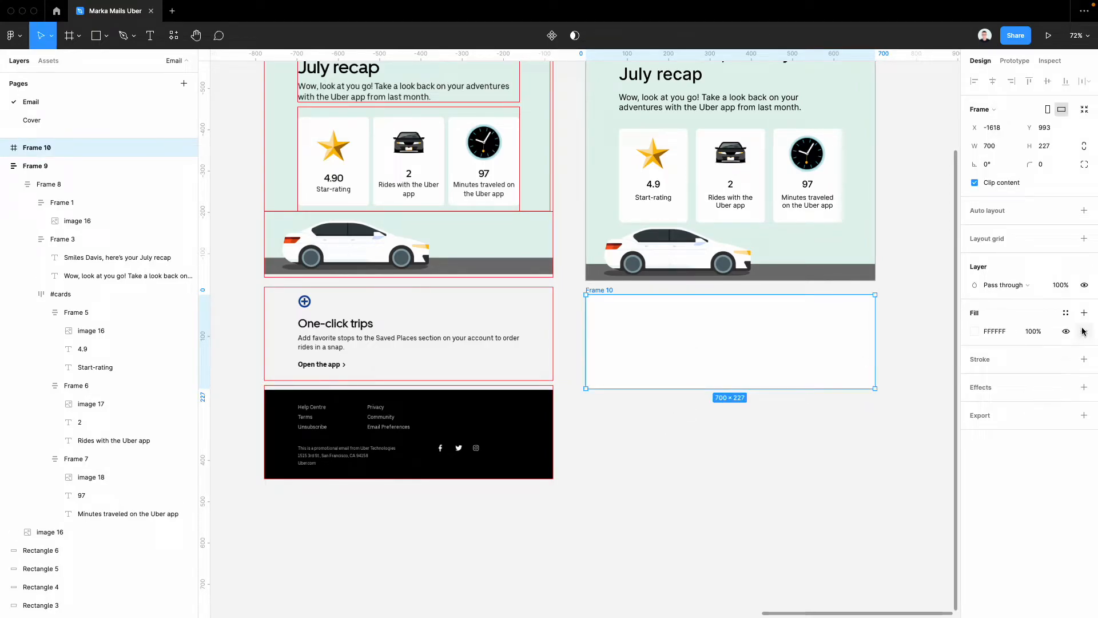
{"action": "left_click", "coordinate": [1088, 211]}
{"action": "left_click", "coordinate": [703, 466]}
Step: Copy the 40 × 40 blue plus icon from the image assets into the new auto layout frame below the email
{"action": "scroll", "coordinate": [703, 465], "scroll_direction": "down", "scroll_amount": 1}
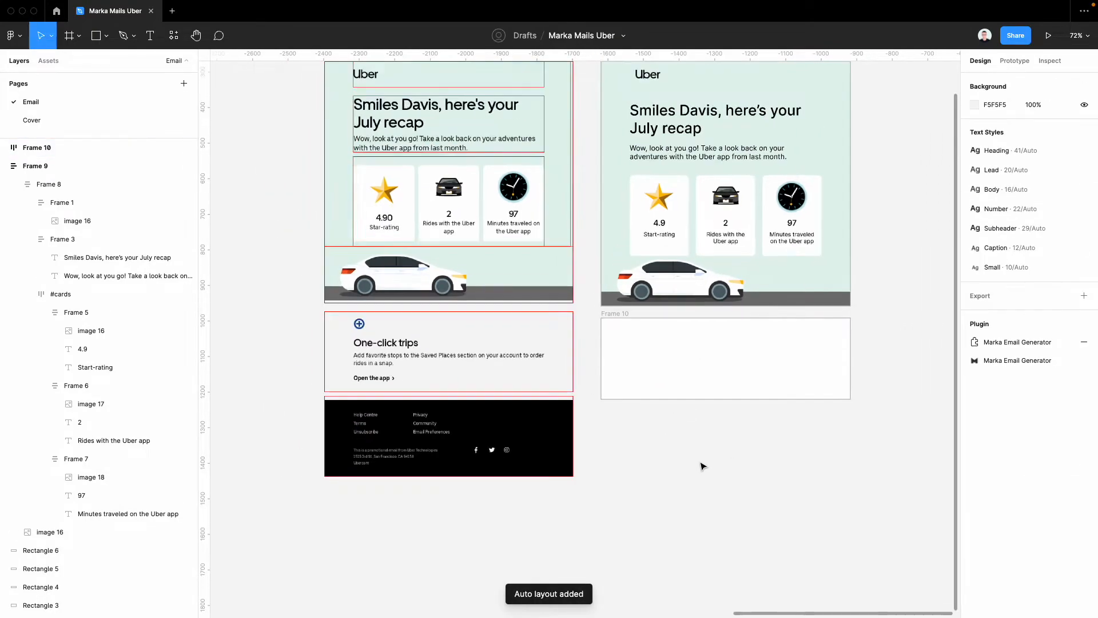
{"action": "scroll", "coordinate": [703, 466], "scroll_direction": "left", "scroll_amount": 10}
{"action": "scroll", "coordinate": [703, 466], "scroll_direction": "right", "scroll_amount": 1}
{"action": "scroll", "coordinate": [730, 394], "scroll_direction": "left", "scroll_amount": 8}
{"action": "scroll", "coordinate": [489, 319], "scroll_direction": "left", "scroll_amount": 3}
{"action": "scroll", "coordinate": [489, 319], "scroll_direction": "left", "scroll_amount": 3}
{"action": "left_click", "coordinate": [463, 310]}
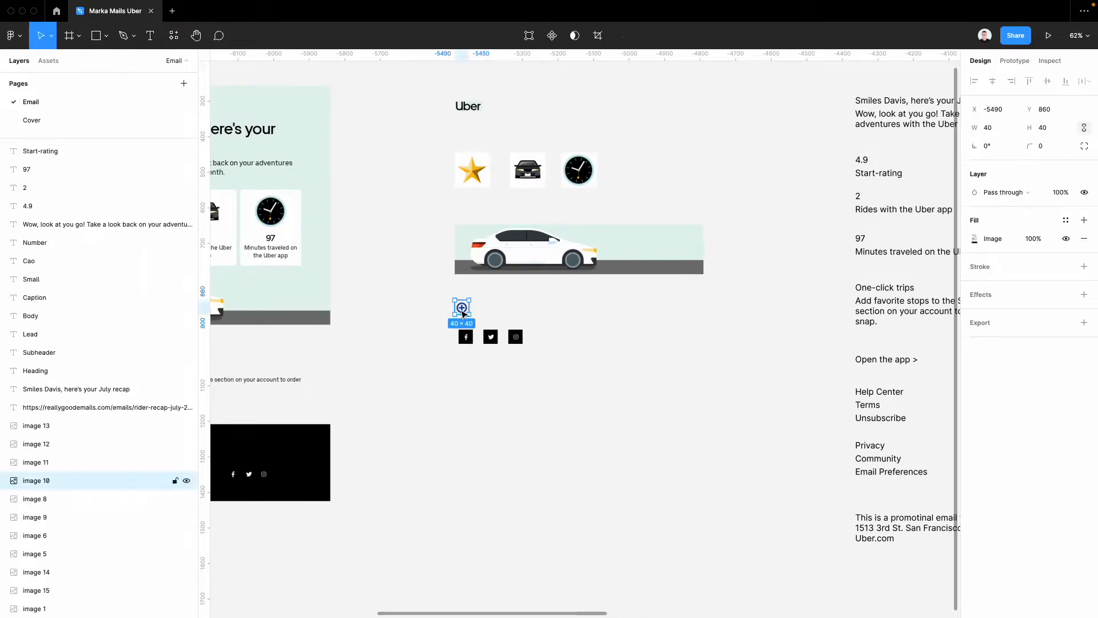
{"action": "scroll", "coordinate": [463, 311], "scroll_direction": "right", "scroll_amount": 3}
{"action": "scroll", "coordinate": [464, 315], "scroll_direction": "right", "scroll_amount": 15}
{"action": "left_click", "coordinate": [429, 385]}
{"action": "key", "text": "ctrl+v"}
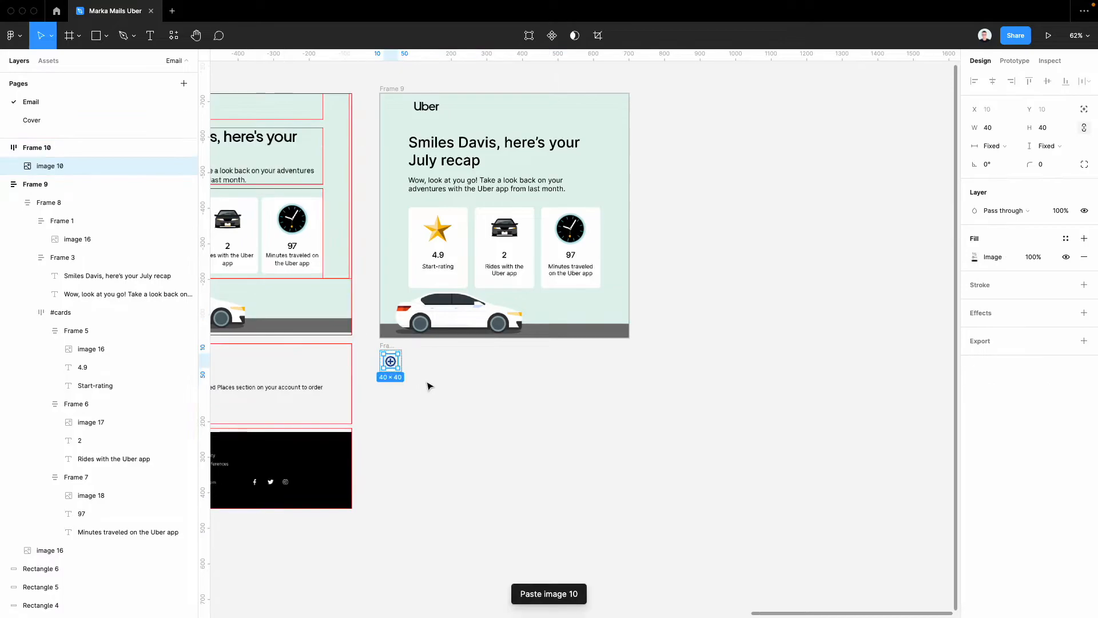
{"action": "scroll", "coordinate": [429, 385], "scroll_direction": "left", "scroll_amount": 15}
{"action": "scroll", "coordinate": [465, 388], "scroll_direction": "up", "scroll_amount": 5}
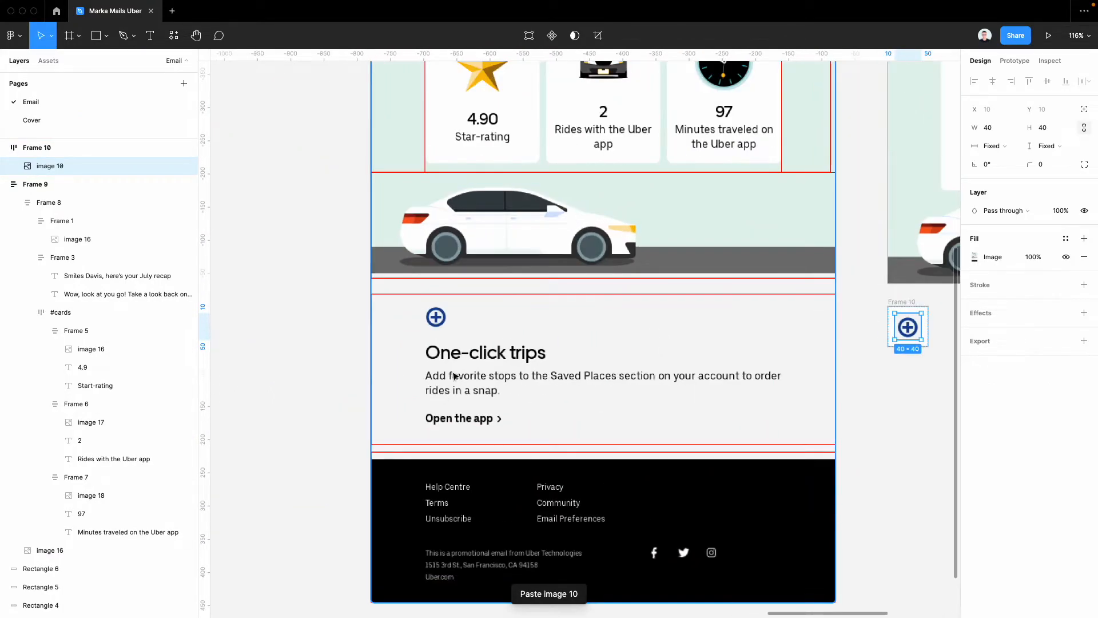
Step: Duplicate the "One-click trips" heading, its description and "Open the app >" from the Copy column to below Frame 10
{"action": "scroll", "coordinate": [446, 358], "scroll_direction": "down", "scroll_amount": 6}
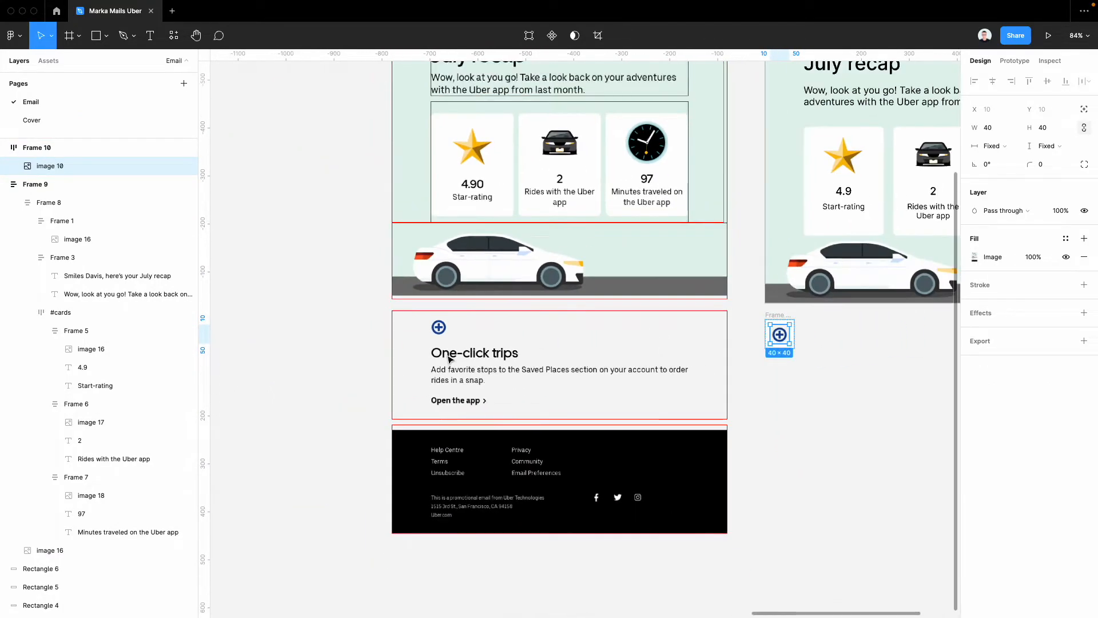
{"action": "scroll", "coordinate": [449, 360], "scroll_direction": "left", "scroll_amount": 8}
{"action": "scroll", "coordinate": [449, 359], "scroll_direction": "left", "scroll_amount": 5}
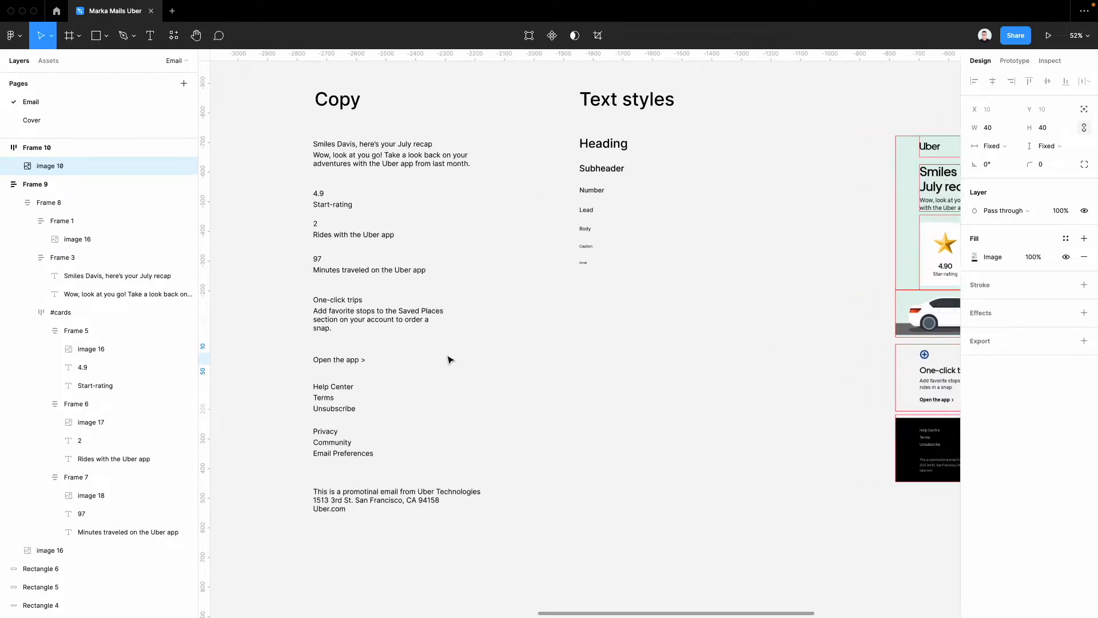
{"action": "left_click", "coordinate": [418, 313]}
{"action": "left_click_drag", "start_coordinate": [322, 375], "coordinate": [418, 291]}
{"action": "scroll", "coordinate": [405, 327], "scroll_direction": "down", "scroll_amount": 2}
{"action": "scroll", "coordinate": [405, 327], "scroll_direction": "down", "scroll_amount": 2}
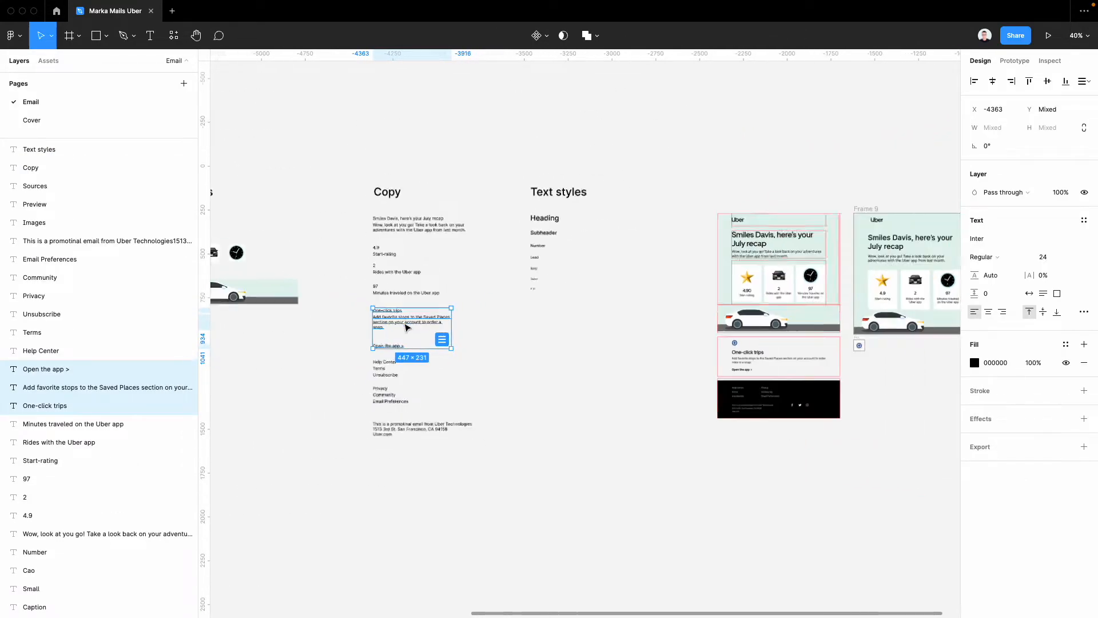
{"action": "left_click_drag", "start_coordinate": [406, 327], "coordinate": [887, 375]}
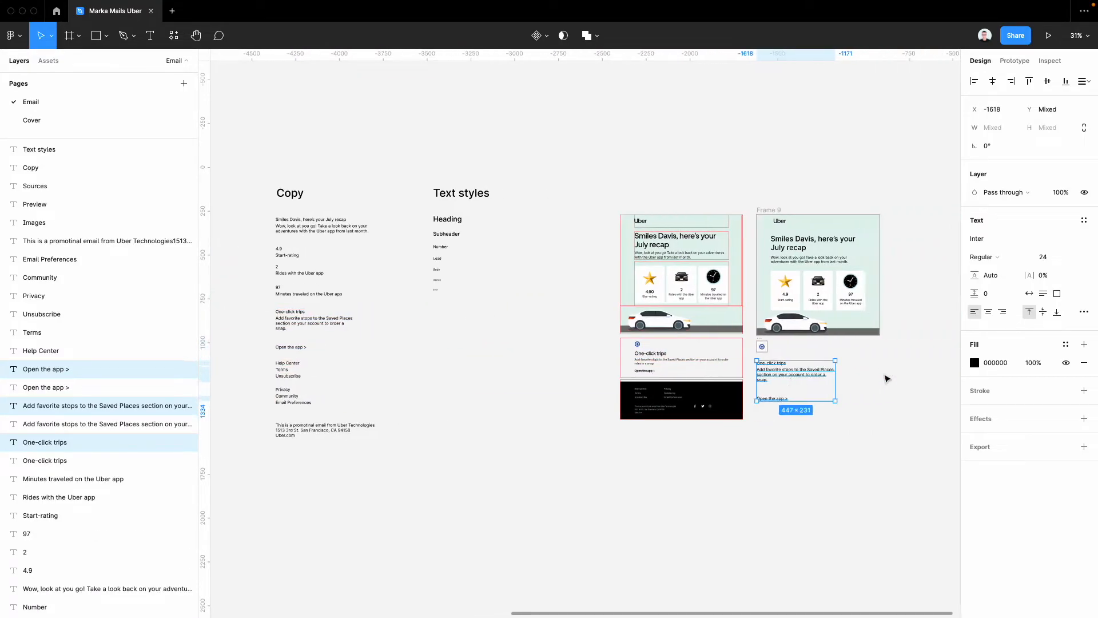
Step: Apply the Subheader text style to the duplicated "One-click trips" heading
{"action": "scroll", "coordinate": [819, 387], "scroll_direction": "up", "scroll_amount": 6}
{"action": "left_click", "coordinate": [841, 380]}
{"action": "left_click", "coordinate": [576, 329]}
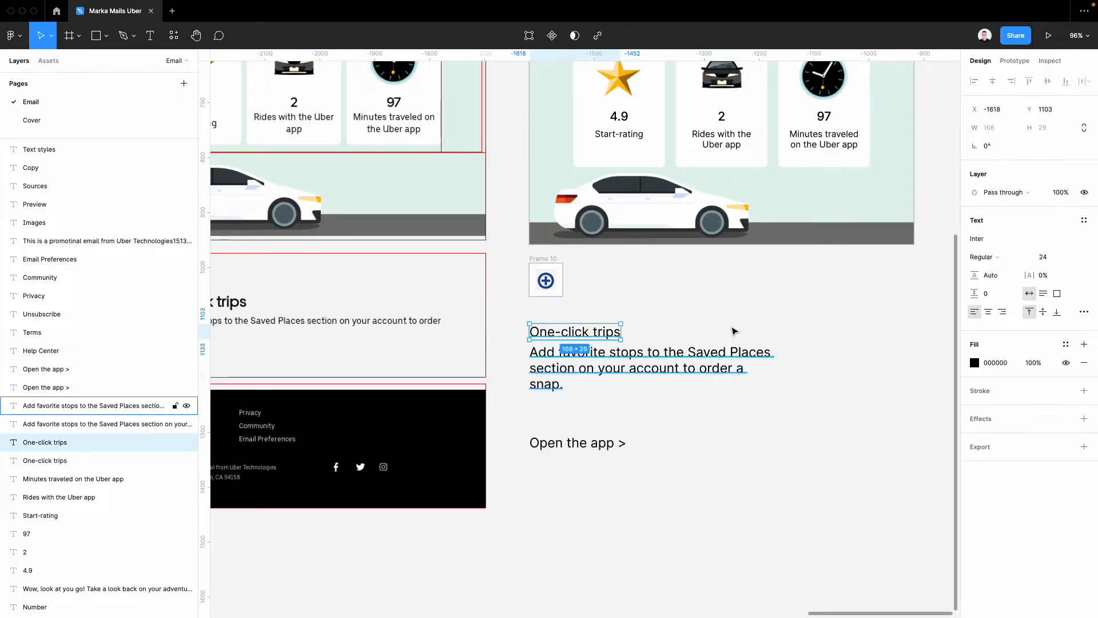
{"action": "left_click", "coordinate": [1085, 221]}
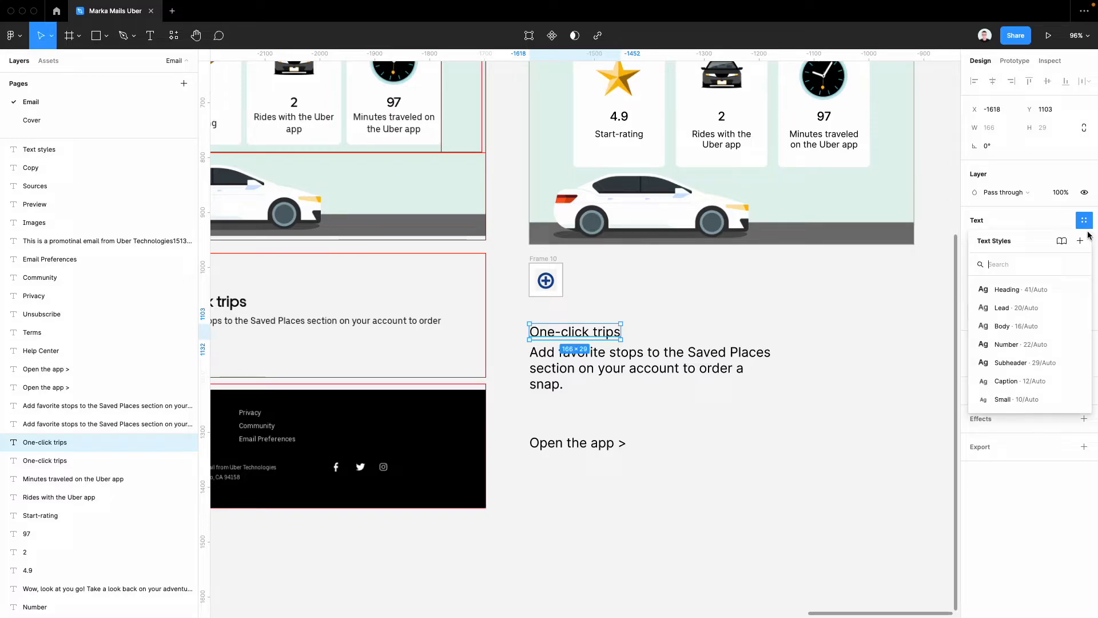
{"action": "left_click", "coordinate": [1037, 363]}
Step: Apply the Body text style to the duplicated description and to "Open the app >", and make the latter bold
{"action": "left_click", "coordinate": [103, 406]}
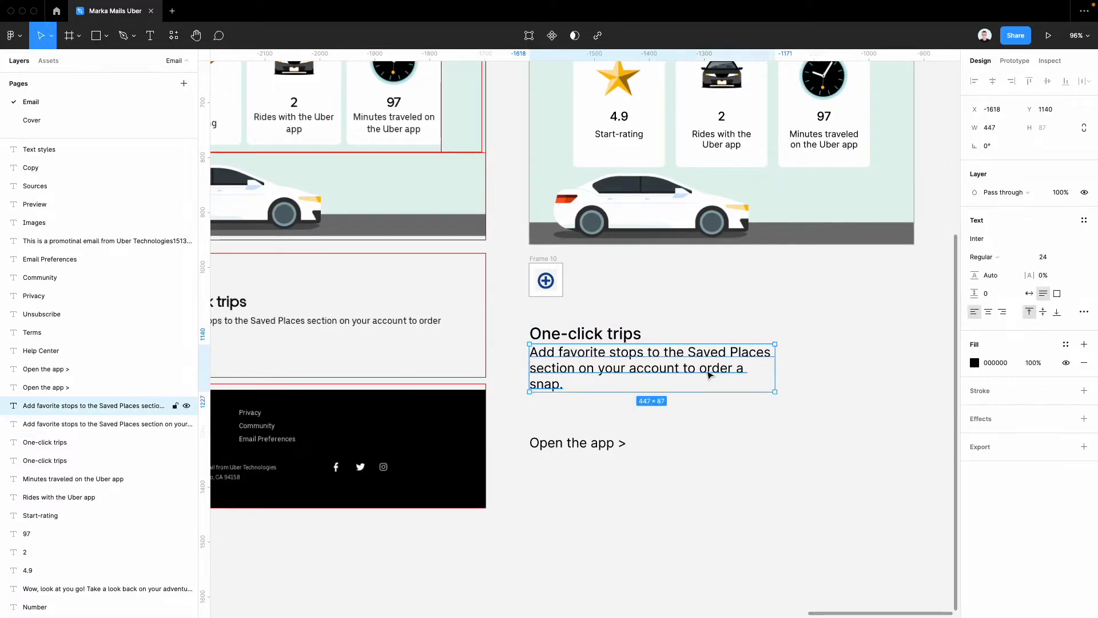
{"action": "left_click", "coordinate": [1084, 221]}
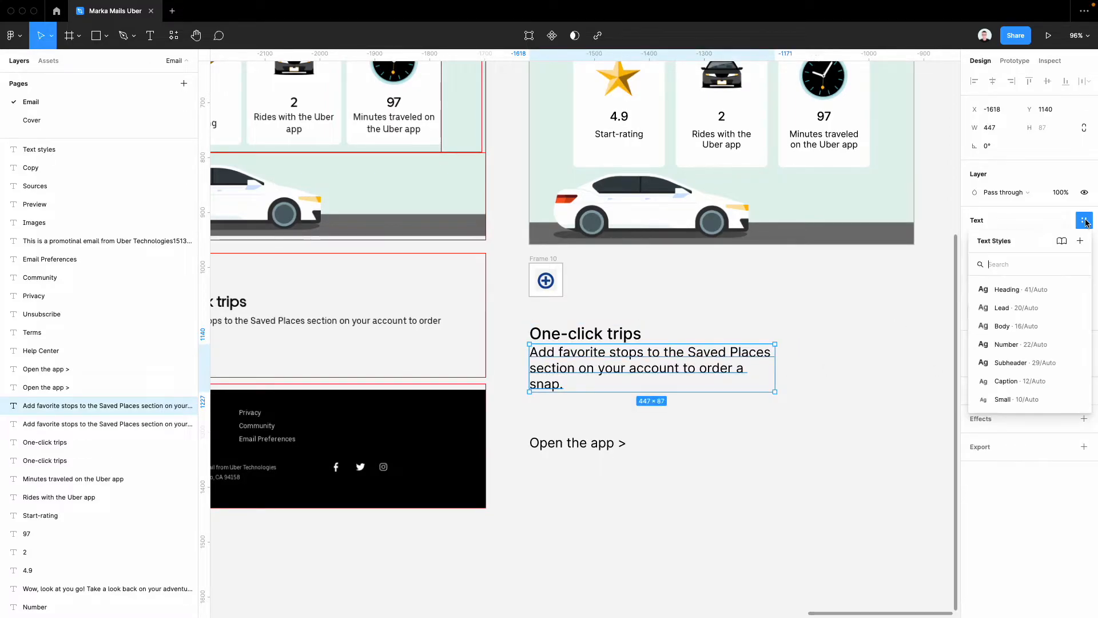
{"action": "left_click", "coordinate": [1007, 326]}
{"action": "left_click_drag", "start_coordinate": [569, 448], "coordinate": [569, 428]}
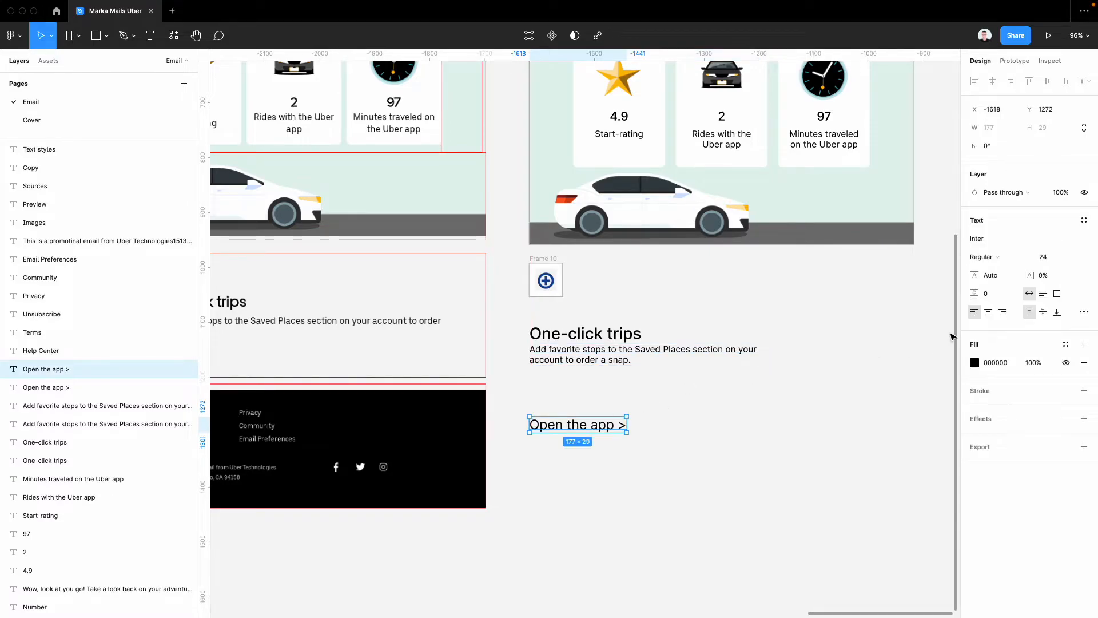
{"action": "left_click", "coordinate": [1084, 222]}
{"action": "left_click", "coordinate": [1038, 327]}
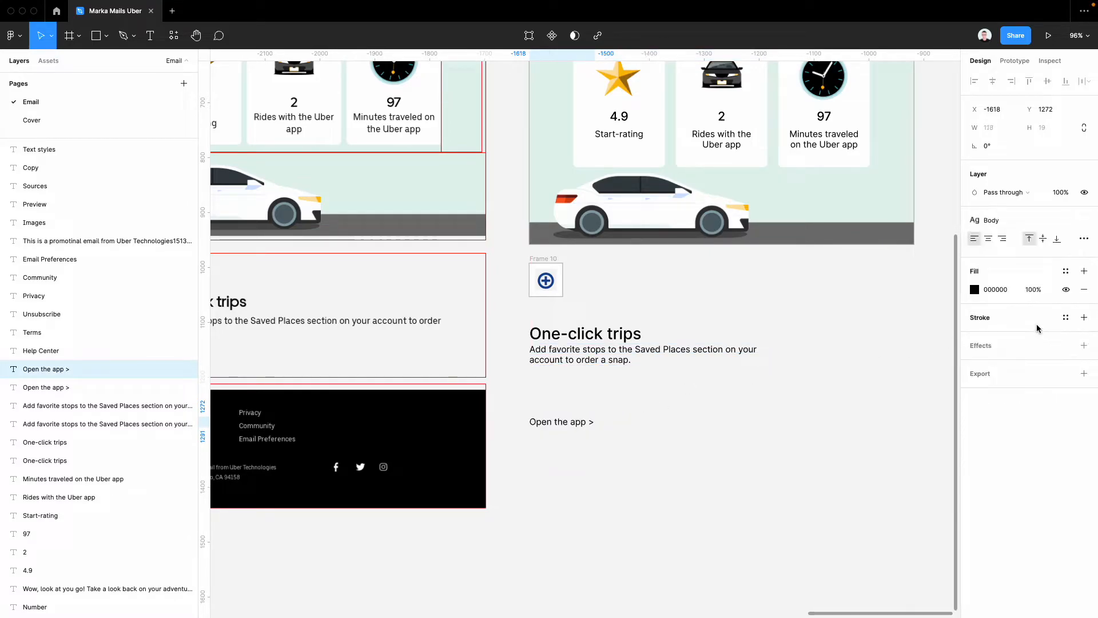
{"action": "left_click", "coordinate": [760, 426]}
{"action": "scroll", "coordinate": [738, 435], "scroll_direction": "left", "scroll_amount": 3}
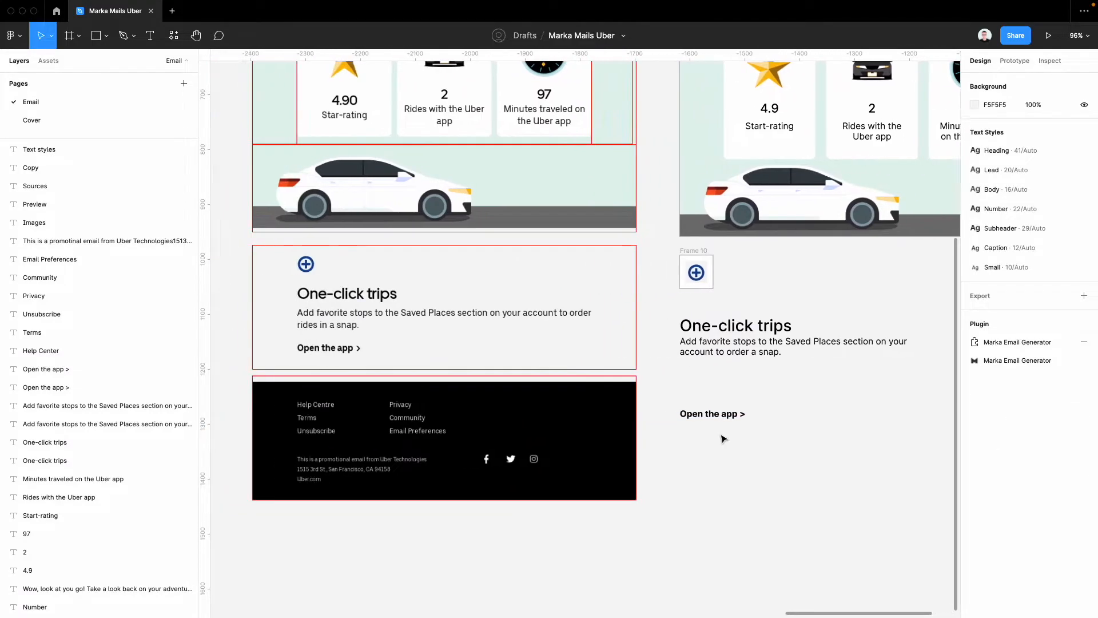
Step: Nudge the description slightly down from the heading and move "Open the app >" up closer beneath it
{"action": "left_click_drag", "start_coordinate": [797, 355], "coordinate": [797, 361]}
{"action": "left_click_drag", "start_coordinate": [694, 419], "coordinate": [693, 393]}
{"action": "scroll", "coordinate": [607, 399], "scroll_direction": "right", "scroll_amount": 3}
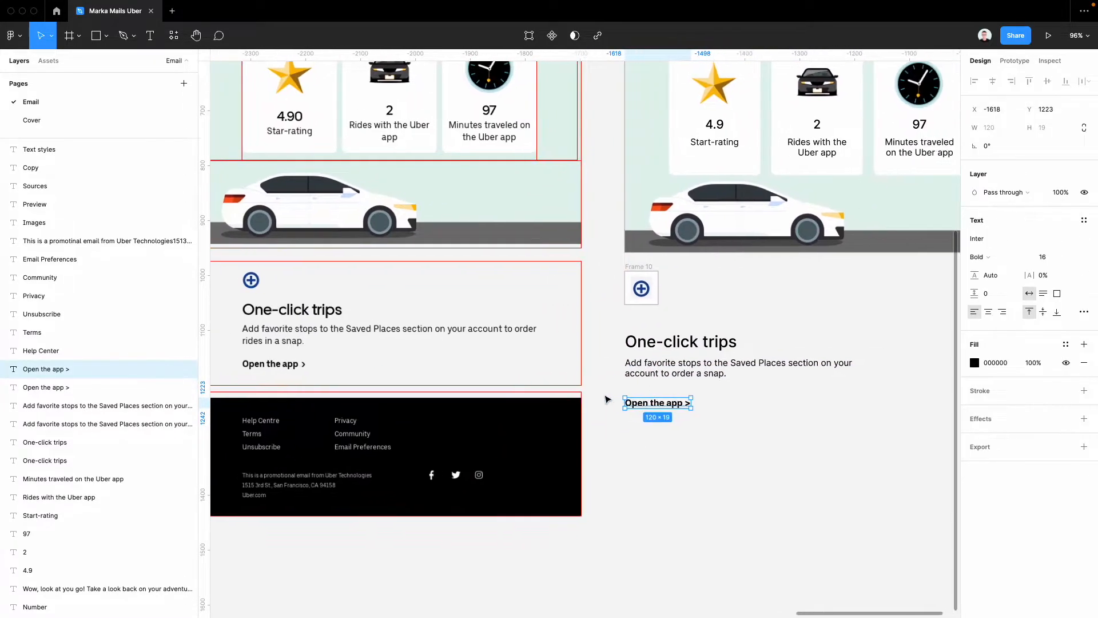
Step: Move the heading, description and "Open the app >" texts into Frame 10 with the plus icon
{"action": "left_click_drag", "start_coordinate": [647, 325], "coordinate": [654, 426]}
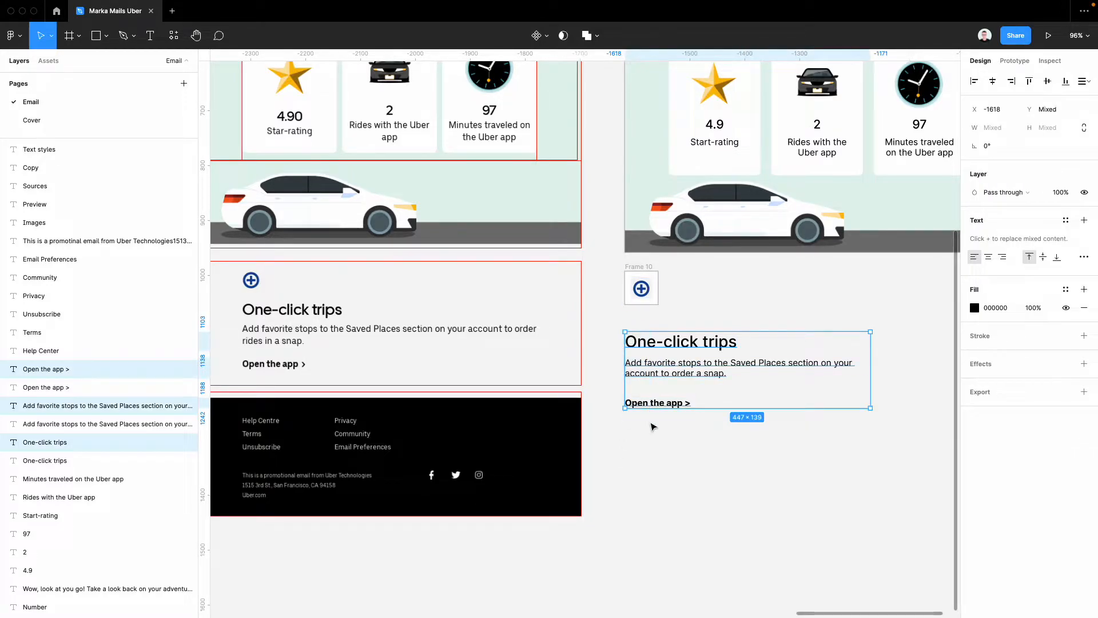
{"action": "key", "text": "super+x"}
{"action": "left_click", "coordinate": [641, 288]}
{"action": "key", "text": "super+v"}
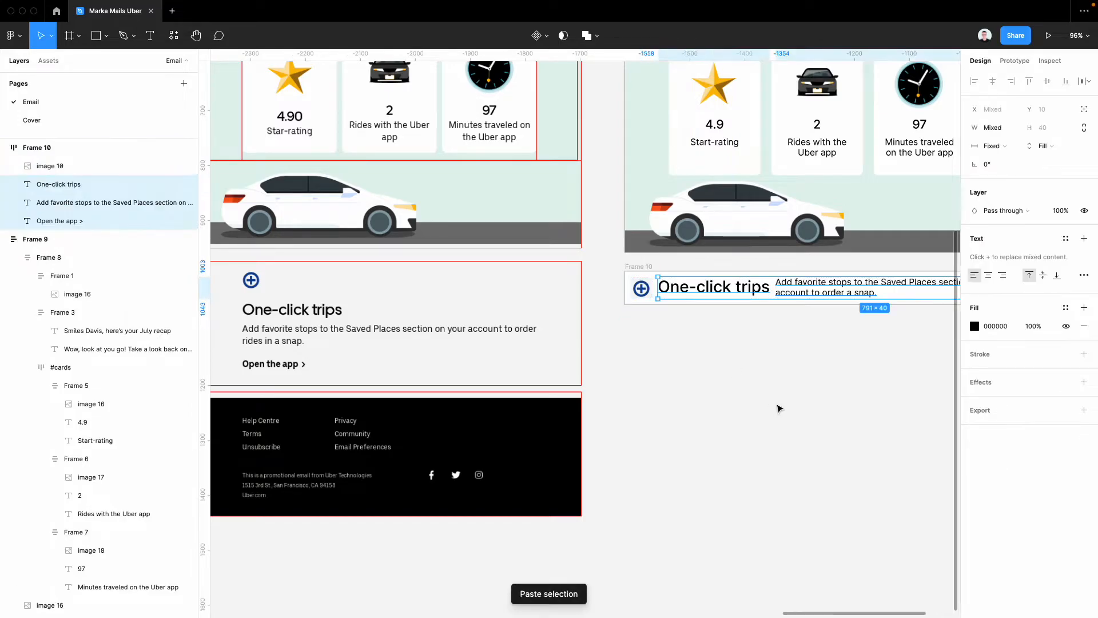
Step: Change Frame 10's auto layout direction to vertical
{"action": "scroll", "coordinate": [780, 408], "scroll_direction": "right", "scroll_amount": 5}
{"action": "left_click", "coordinate": [784, 407]}
{"action": "left_click", "coordinate": [495, 279]}
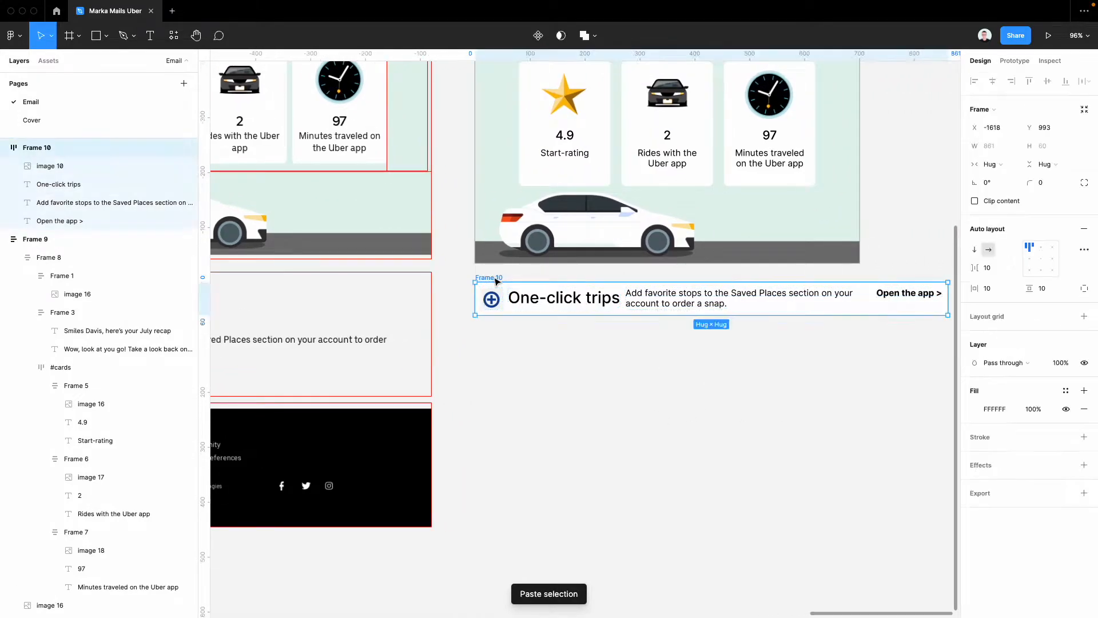
{"action": "left_click", "coordinate": [974, 250]}
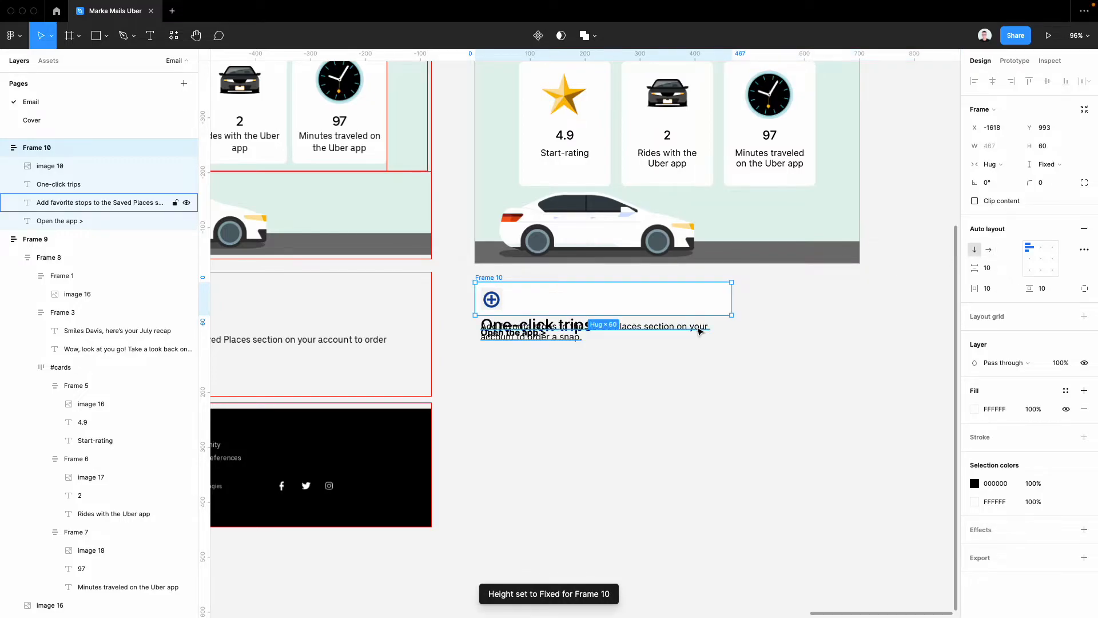
{"action": "scroll", "coordinate": [698, 320], "scroll_direction": "right", "scroll_amount": 2}
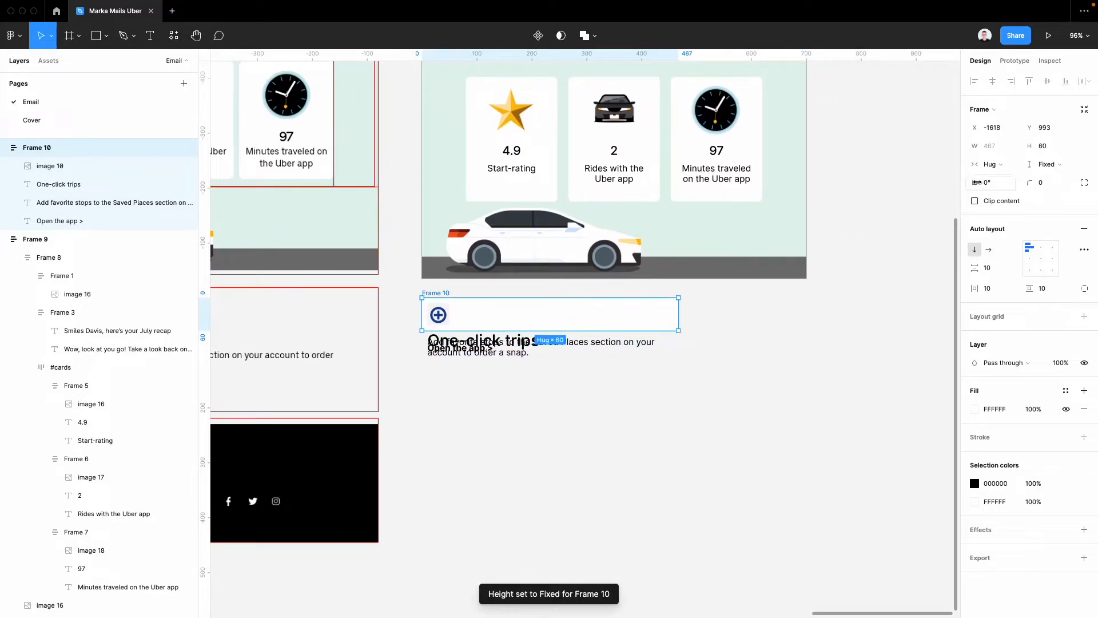
Step: Set Frame 10's height to hug contents, then stretch the frame to 700 wide and about 219 high
{"action": "left_click", "coordinate": [1047, 164]}
{"action": "left_click", "coordinate": [1047, 177]}
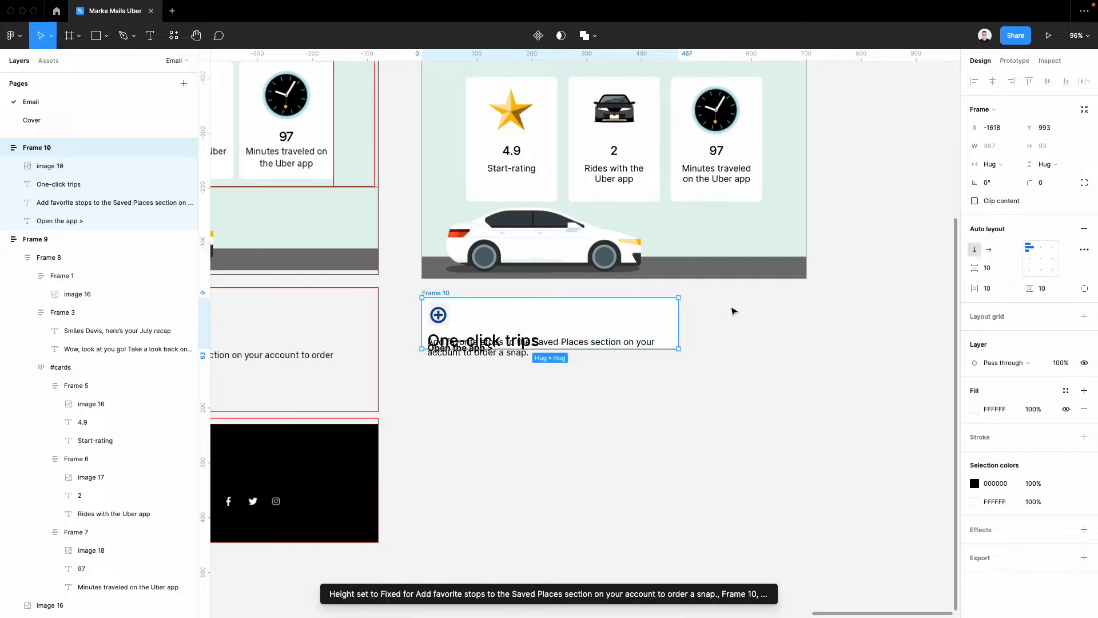
{"action": "left_click_drag", "start_coordinate": [679, 313], "coordinate": [808, 313]}
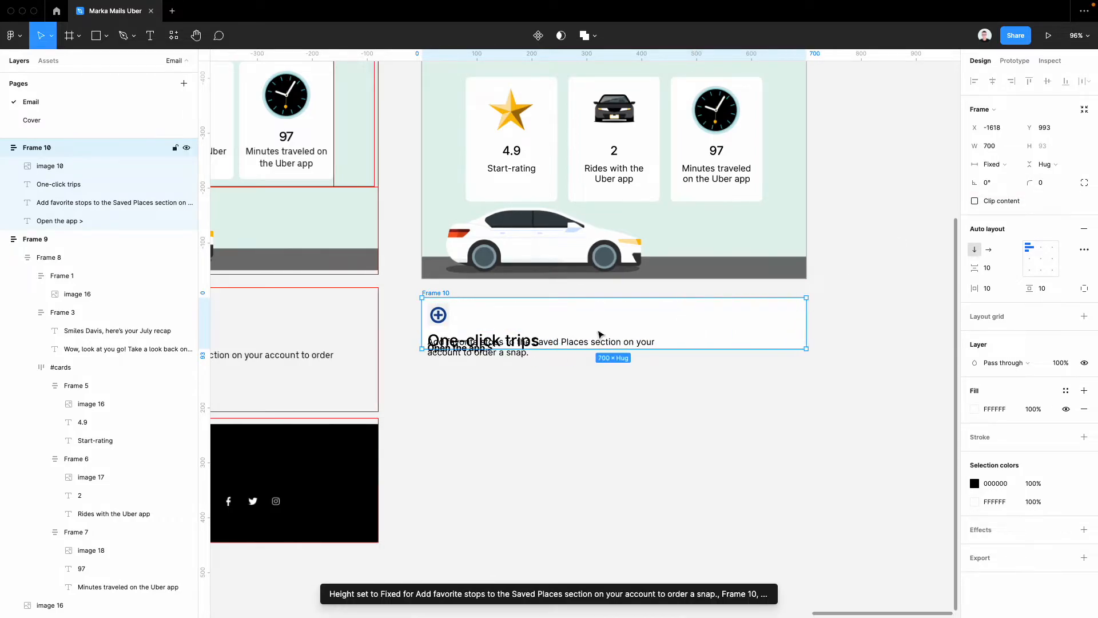
{"action": "left_click_drag", "start_coordinate": [597, 348], "coordinate": [597, 417]}
Step: Set the description text in Frame 10 to hug contents vertically and fill the container horizontally
{"action": "left_click", "coordinate": [507, 364]}
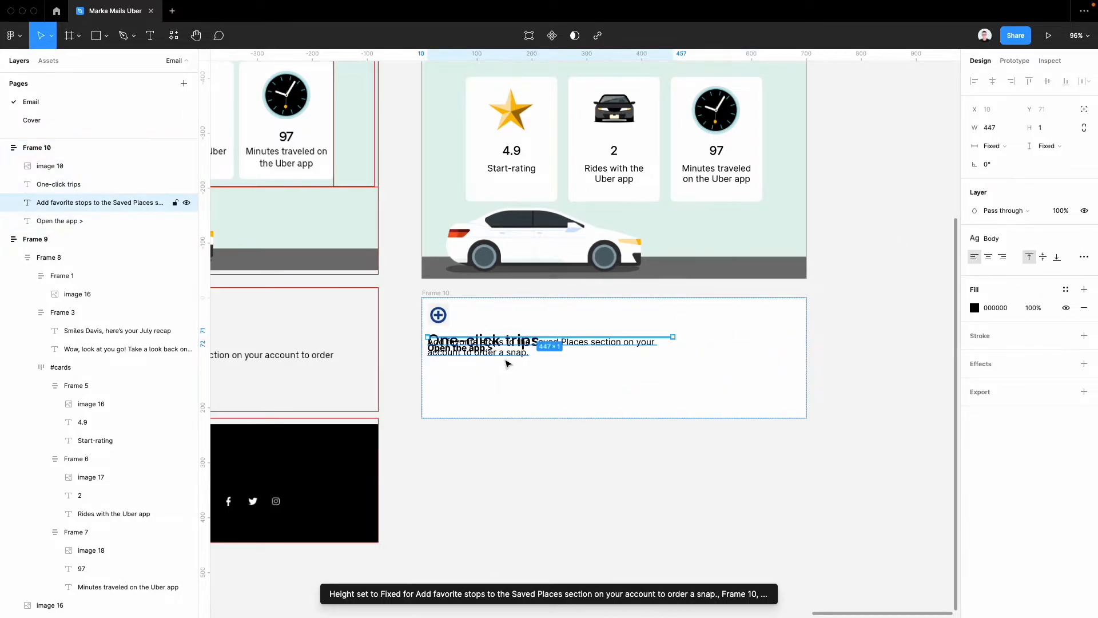
{"action": "left_click", "coordinate": [1053, 128]}
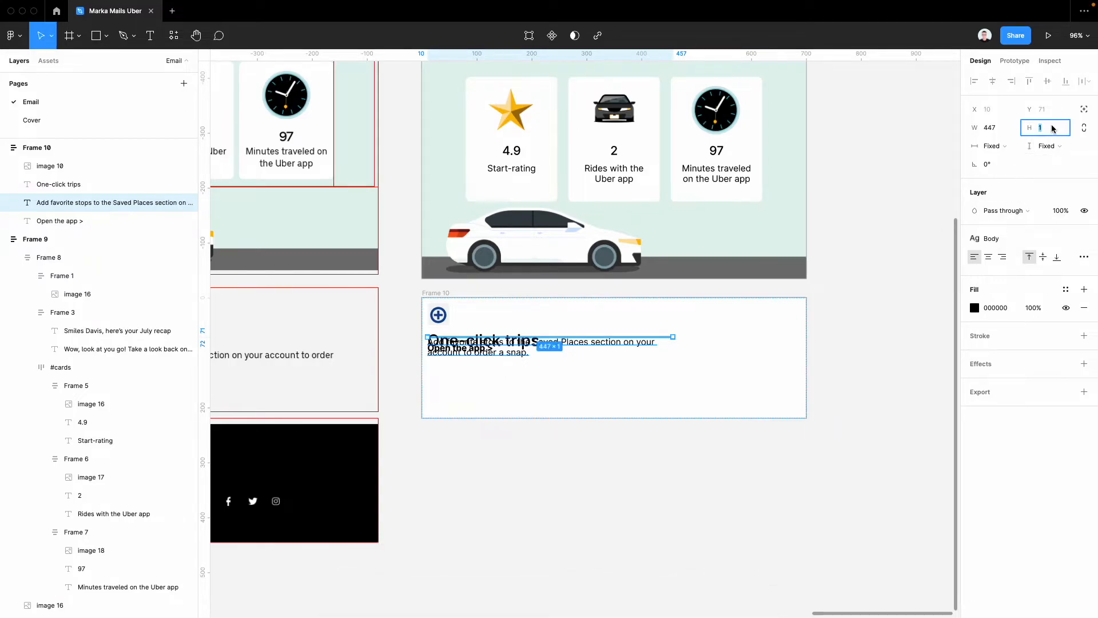
{"action": "left_click", "coordinate": [1047, 146]}
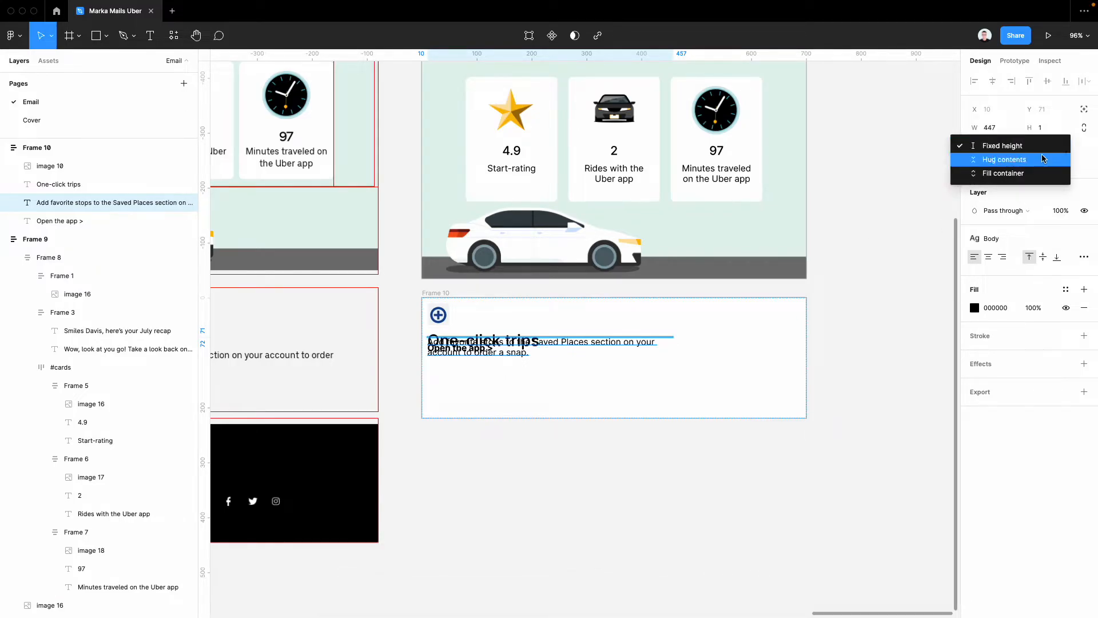
{"action": "left_click", "coordinate": [1042, 159]}
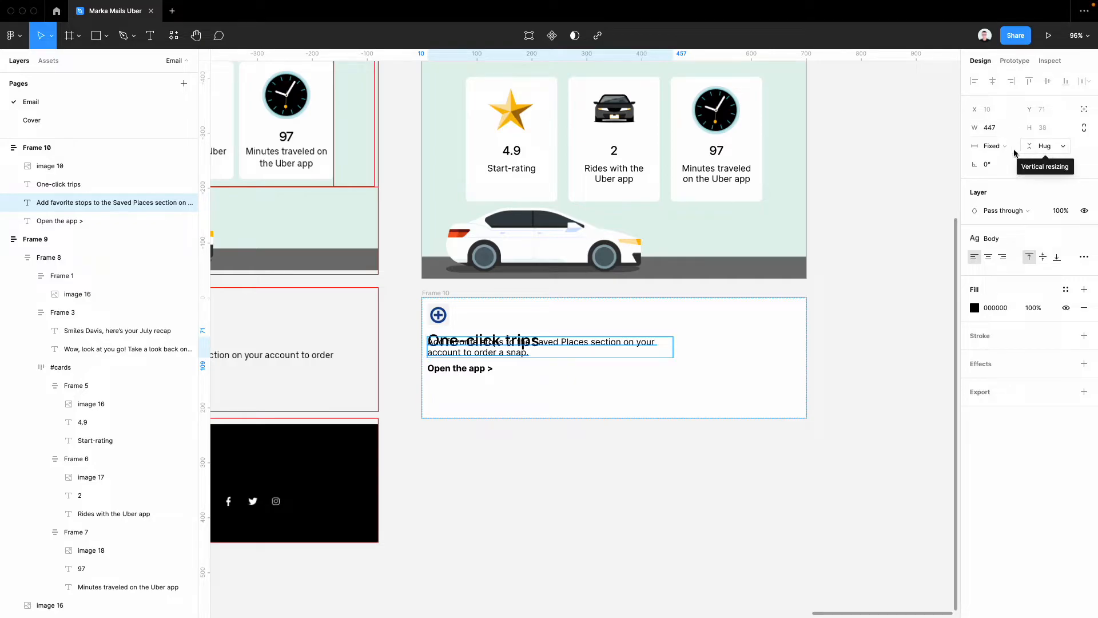
{"action": "left_click", "coordinate": [1004, 150]}
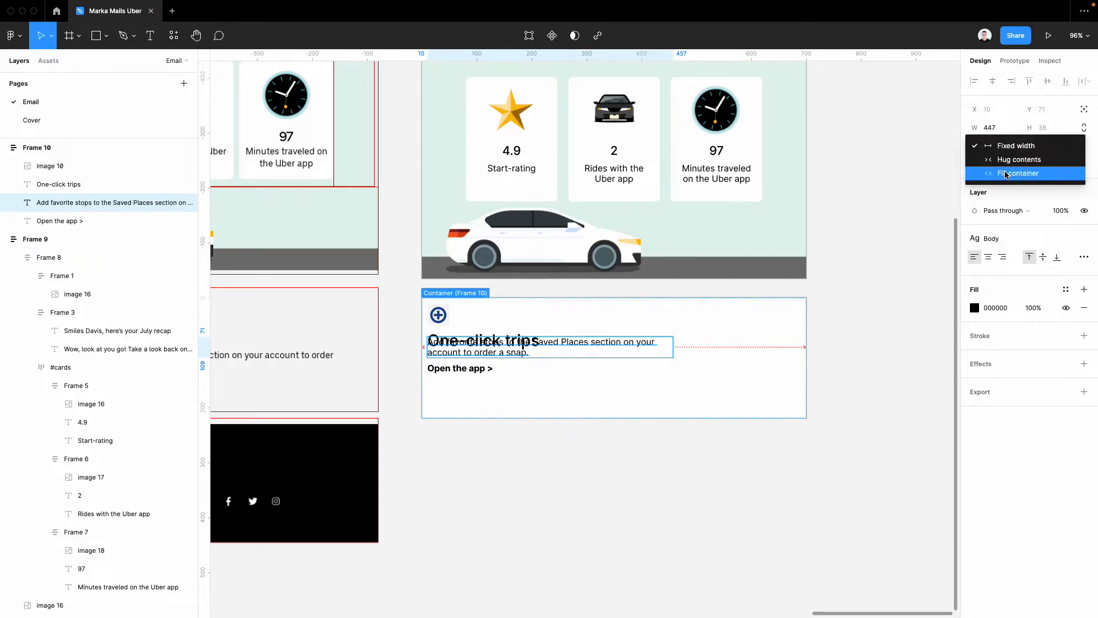
{"action": "left_click", "coordinate": [1006, 173]}
Step: Set the "Open the app >" text in Frame 10 to hug its height and fill the container width
{"action": "left_click", "coordinate": [112, 220]}
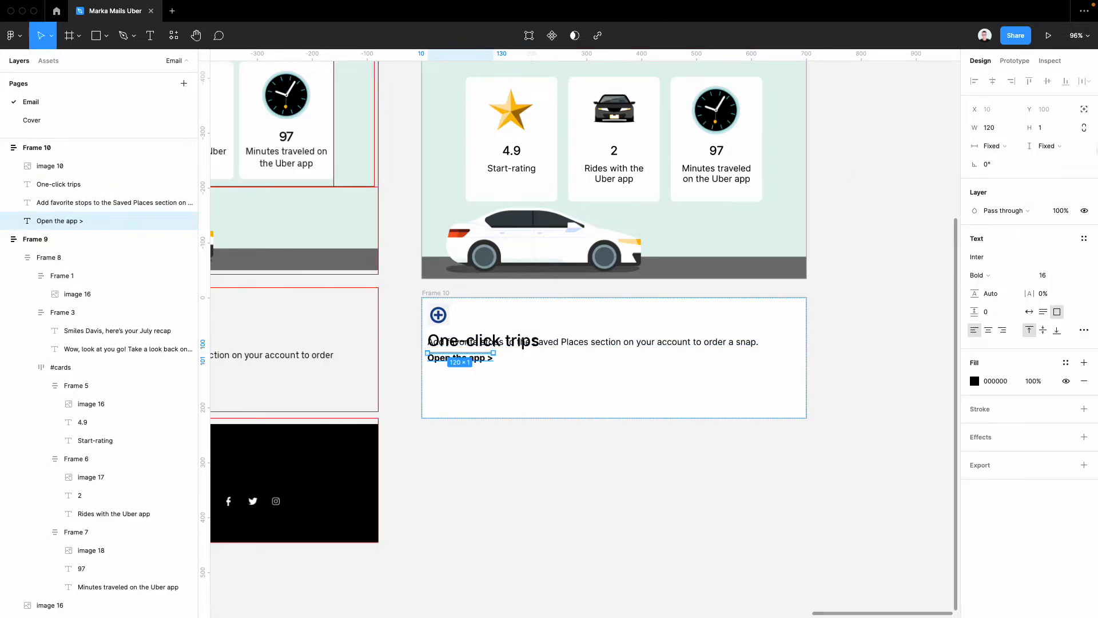
{"action": "left_click", "coordinate": [1046, 145]}
{"action": "left_click", "coordinate": [1014, 157]}
{"action": "left_click", "coordinate": [996, 145]}
{"action": "left_click", "coordinate": [1006, 173]}
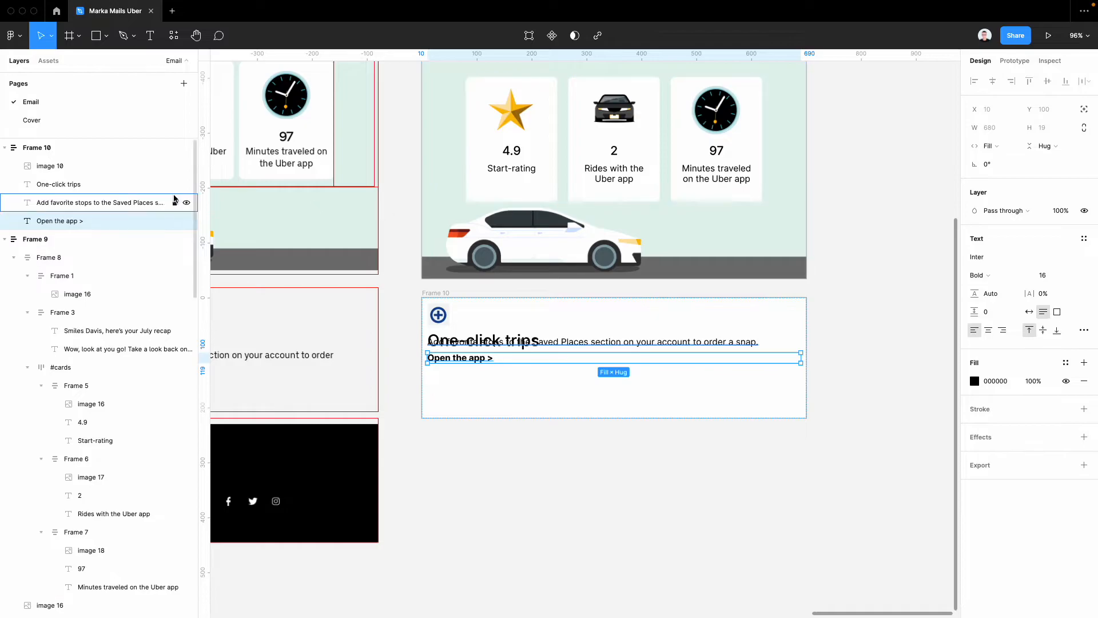
Step: Set the "One-click trips" heading in Frame 10 to hug its height and fill the container width
{"action": "left_click", "coordinate": [125, 185]}
{"action": "left_click", "coordinate": [1046, 146]}
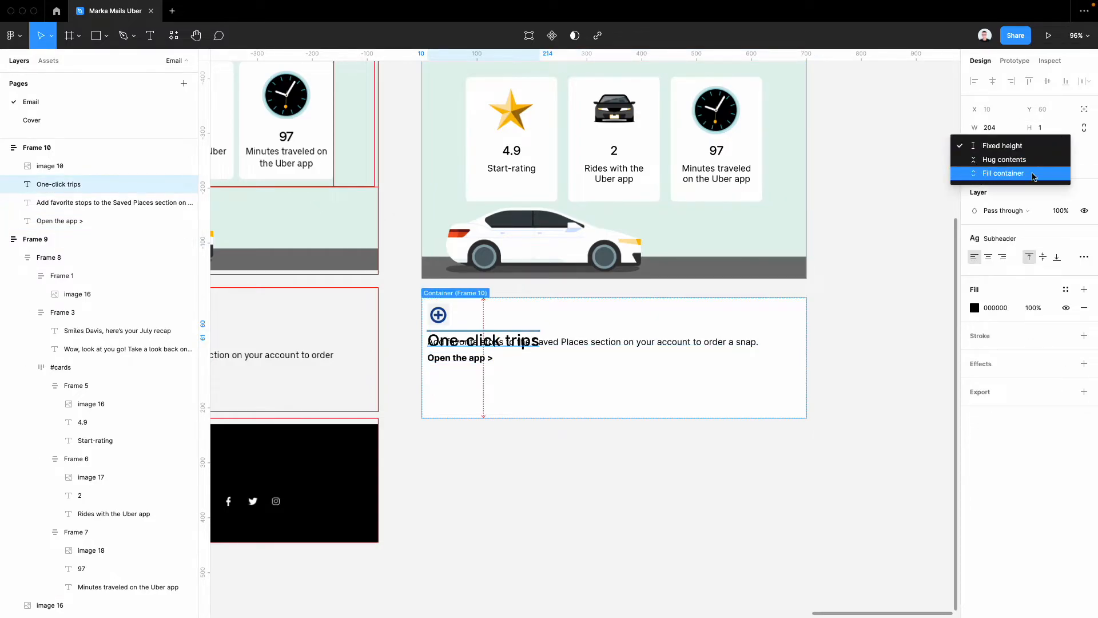
{"action": "left_click", "coordinate": [1005, 160]}
{"action": "left_click", "coordinate": [993, 147]}
{"action": "left_click", "coordinate": [999, 175]}
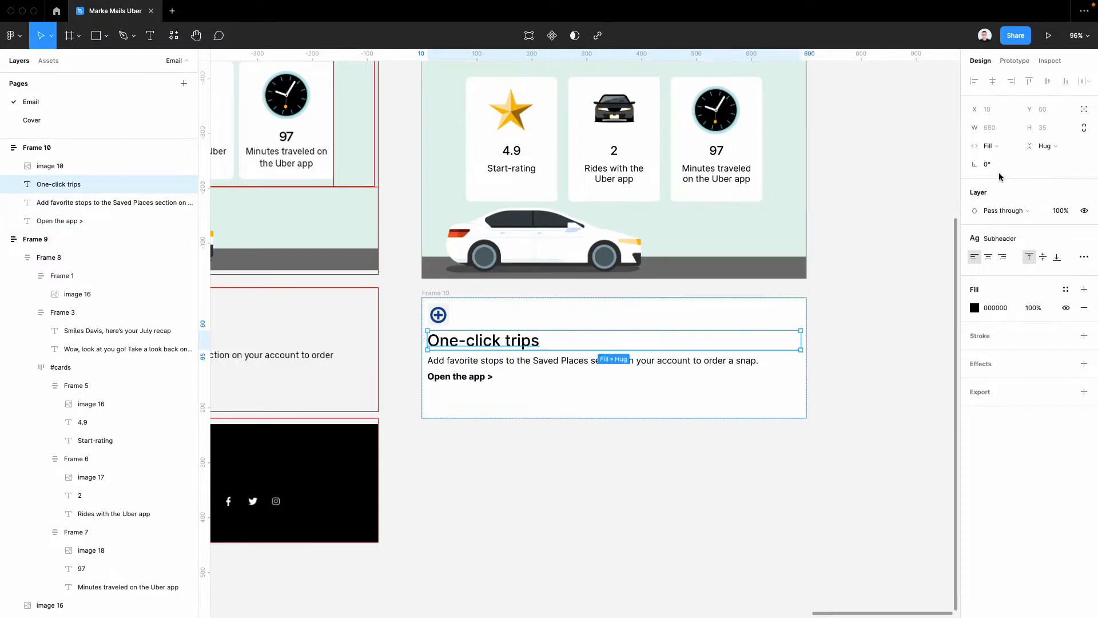
Step: Set Frame 10's vertical resizing to hug contents while keeping its width fixed at 700
{"action": "left_click", "coordinate": [651, 417]}
{"action": "left_click", "coordinate": [438, 314]}
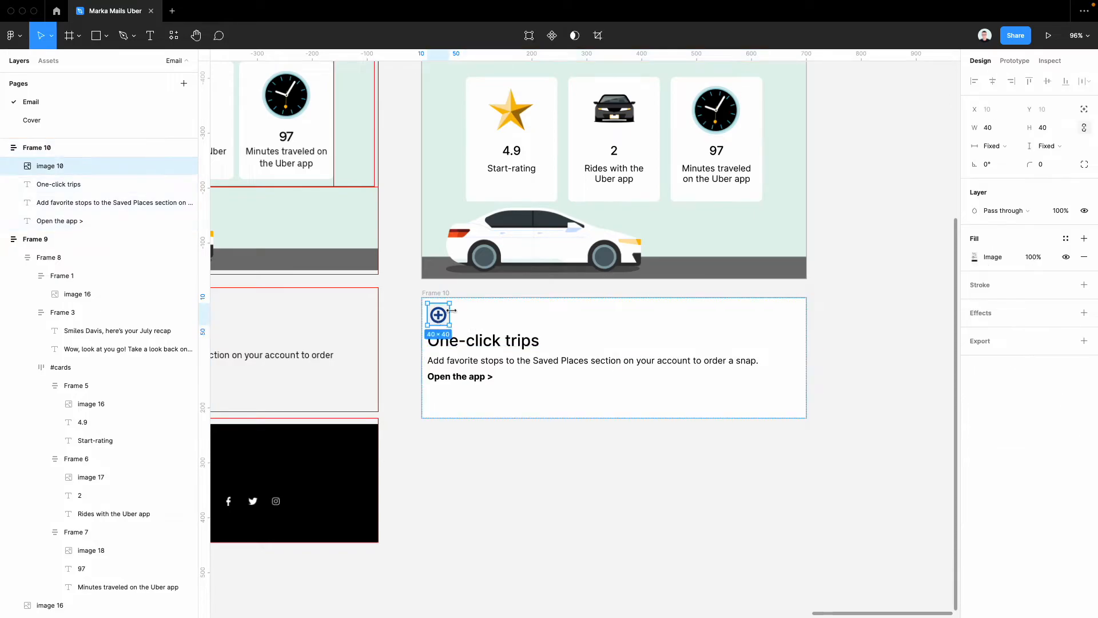
{"action": "left_click", "coordinate": [454, 483]}
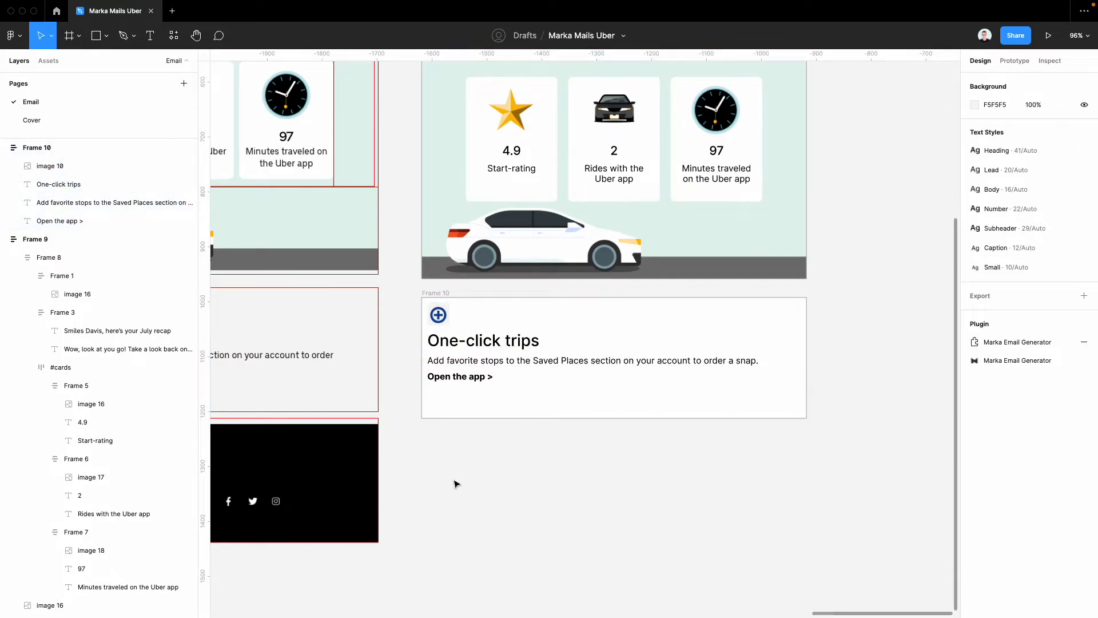
{"action": "left_click", "coordinate": [435, 295]}
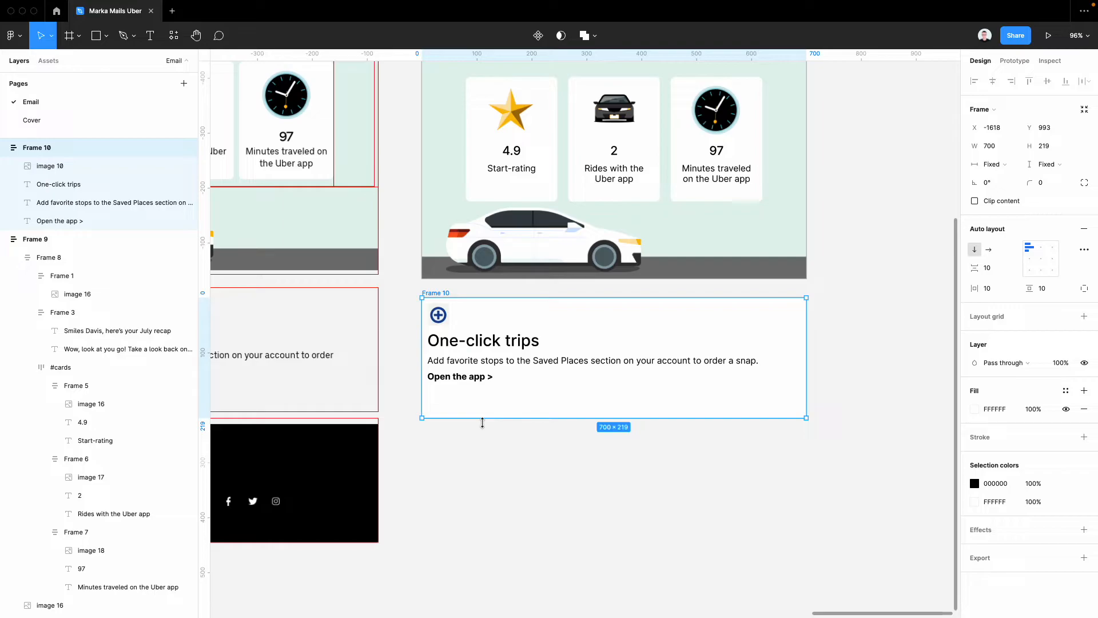
{"action": "left_click", "coordinate": [1047, 164]}
{"action": "left_click", "coordinate": [1041, 177]}
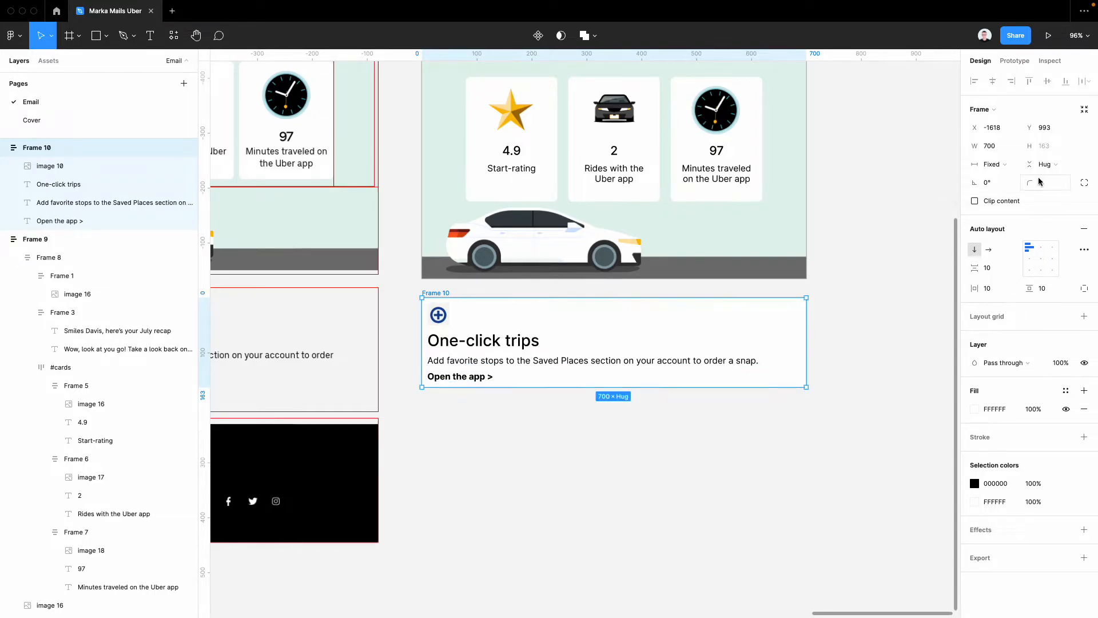
{"action": "left_click", "coordinate": [1008, 164]}
{"action": "left_click", "coordinate": [1006, 168]}
{"action": "left_click", "coordinate": [607, 452]}
Step: Cut Frame 10 and paste it into Frame 9 below the car image
{"action": "left_click", "coordinate": [491, 322]}
{"action": "scroll", "coordinate": [574, 410], "scroll_direction": "down", "scroll_amount": 5}
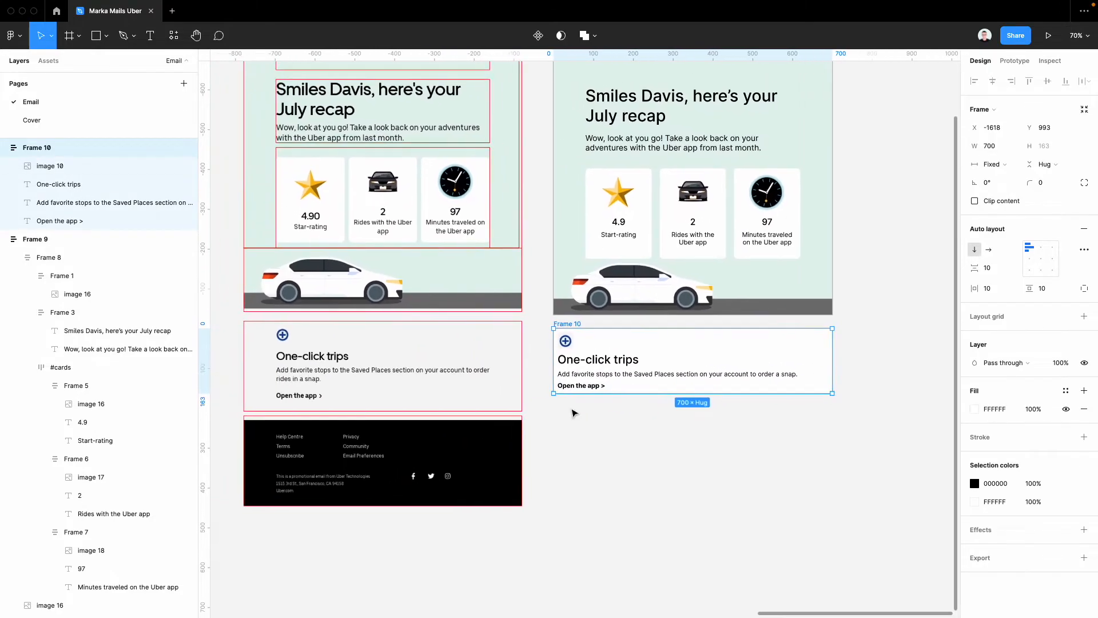
{"action": "scroll", "coordinate": [715, 376], "scroll_direction": "up", "scroll_amount": 1}
{"action": "scroll", "coordinate": [715, 376], "scroll_direction": "left", "scroll_amount": 1}
{"action": "left_click_drag", "start_coordinate": [738, 389], "coordinate": [739, 399]}
{"action": "scroll", "coordinate": [658, 257], "scroll_direction": "up", "scroll_amount": 1}
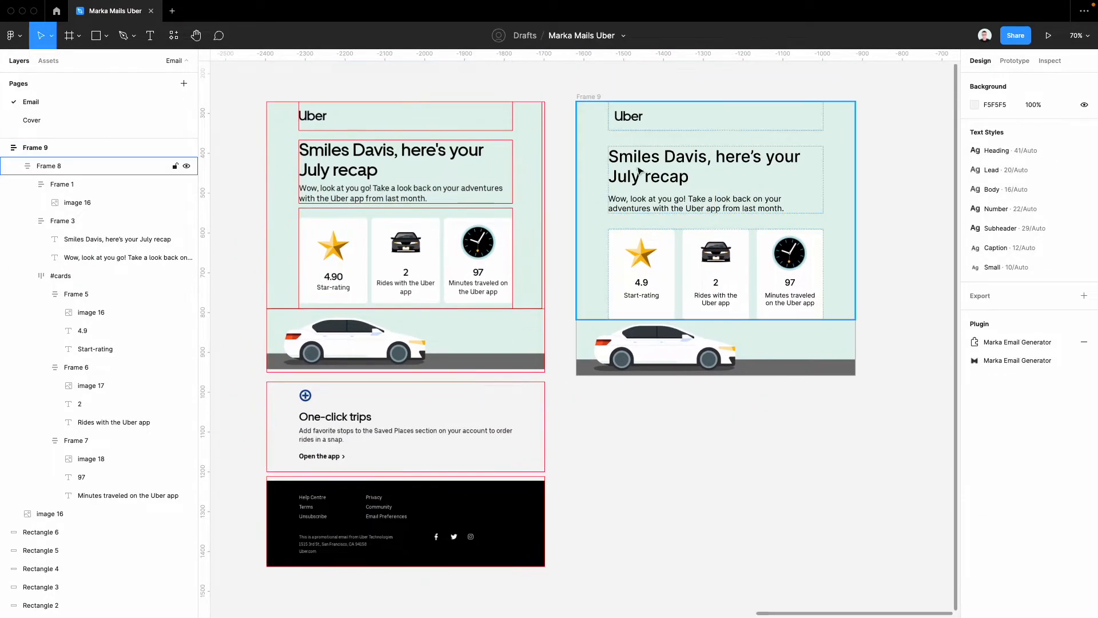
{"action": "left_click", "coordinate": [595, 99]}
{"action": "key", "text": "ctrl+v"}
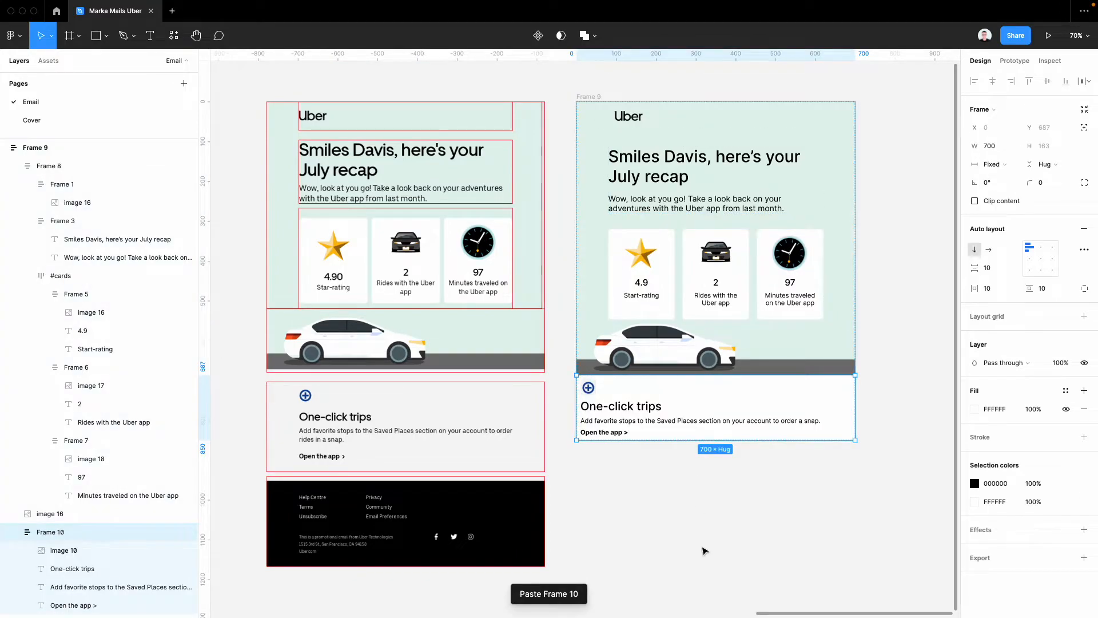
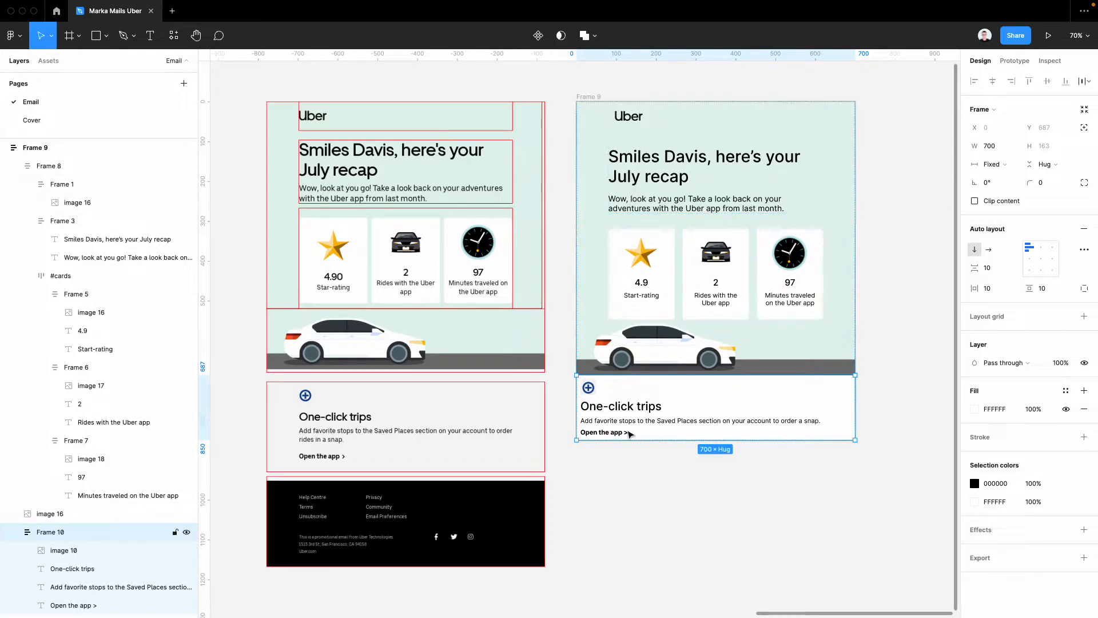
Step: Set Frame 10's horizontal padding to 80
{"action": "left_click", "coordinate": [999, 291]}
{"action": "type", "text": "80"}
{"action": "key", "text": "Return"}
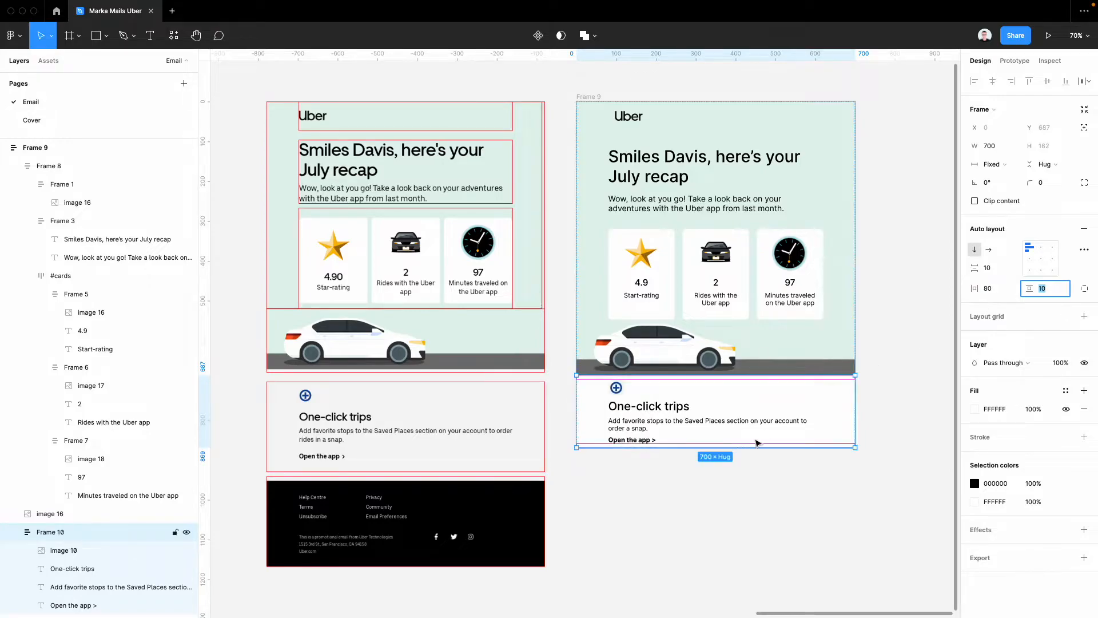
{"action": "left_click", "coordinate": [666, 530]}
{"action": "left_click", "coordinate": [690, 422]}
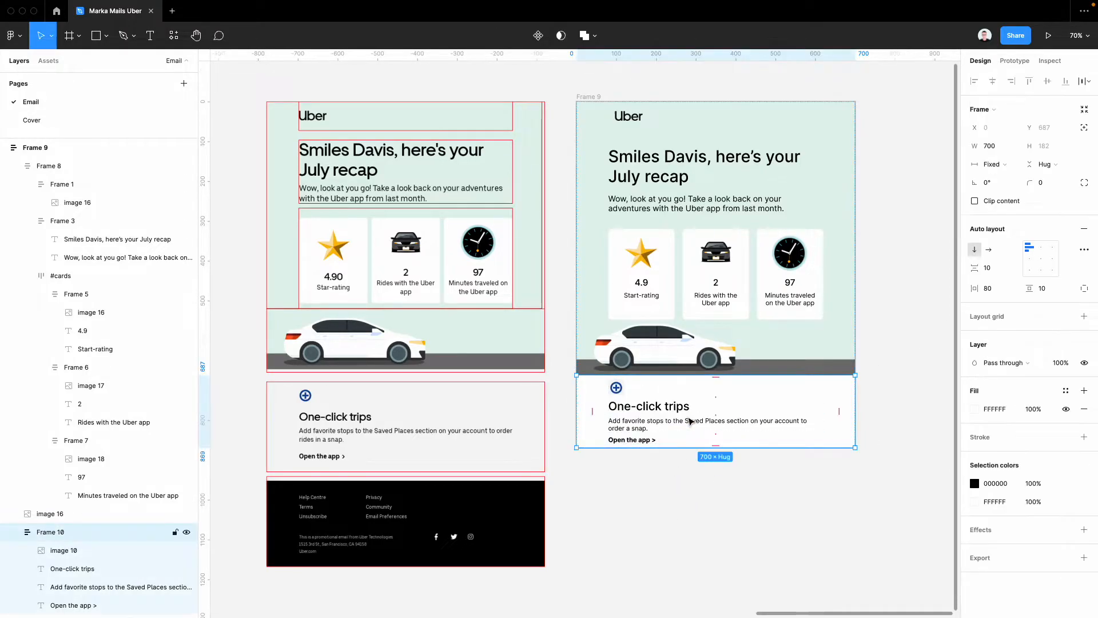
Step: Run the Marka Email Generator plugin on Frame 10 and set its left and right padding on mobile to 24
{"action": "key", "text": "super+slash"}
{"action": "key", "text": "Return"}
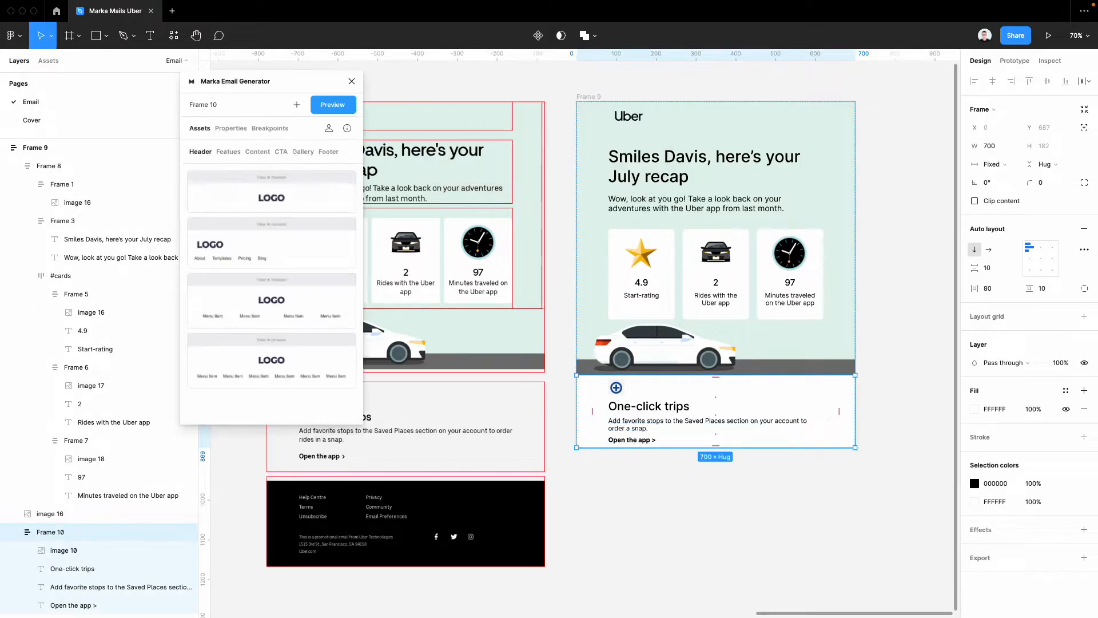
{"action": "scroll", "coordinate": [698, 427], "scroll_direction": "left", "scroll_amount": 2}
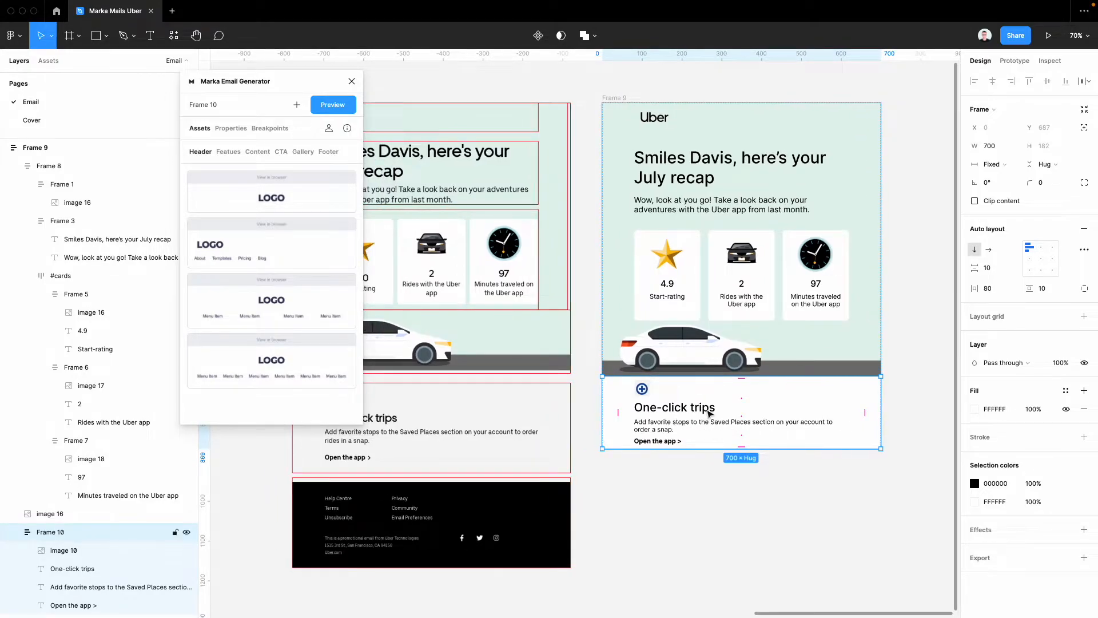
{"action": "left_click", "coordinate": [231, 129]}
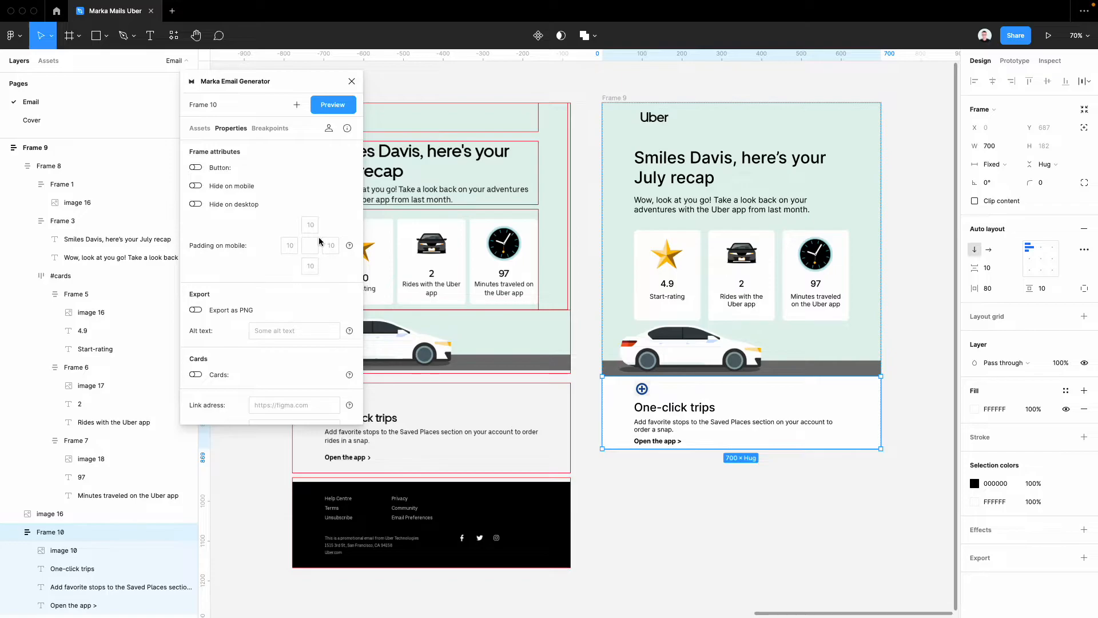
{"action": "left_click", "coordinate": [289, 245]}
{"action": "type", "text": "24"}
{"action": "left_click", "coordinate": [334, 246]}
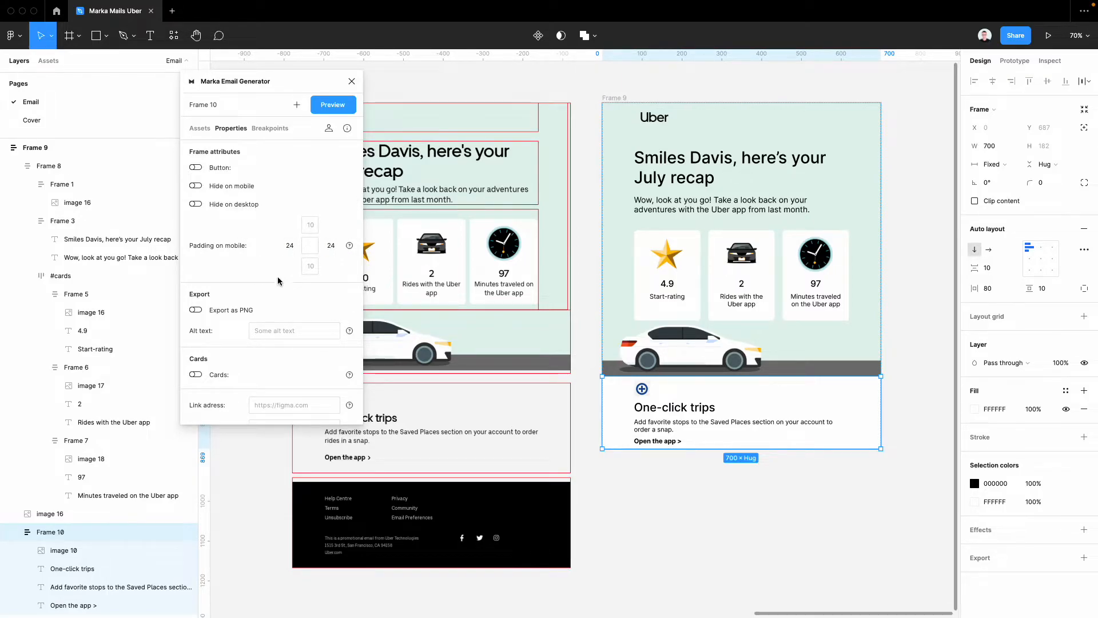
{"action": "left_click", "coordinate": [645, 489]}
{"action": "left_click", "coordinate": [719, 425]}
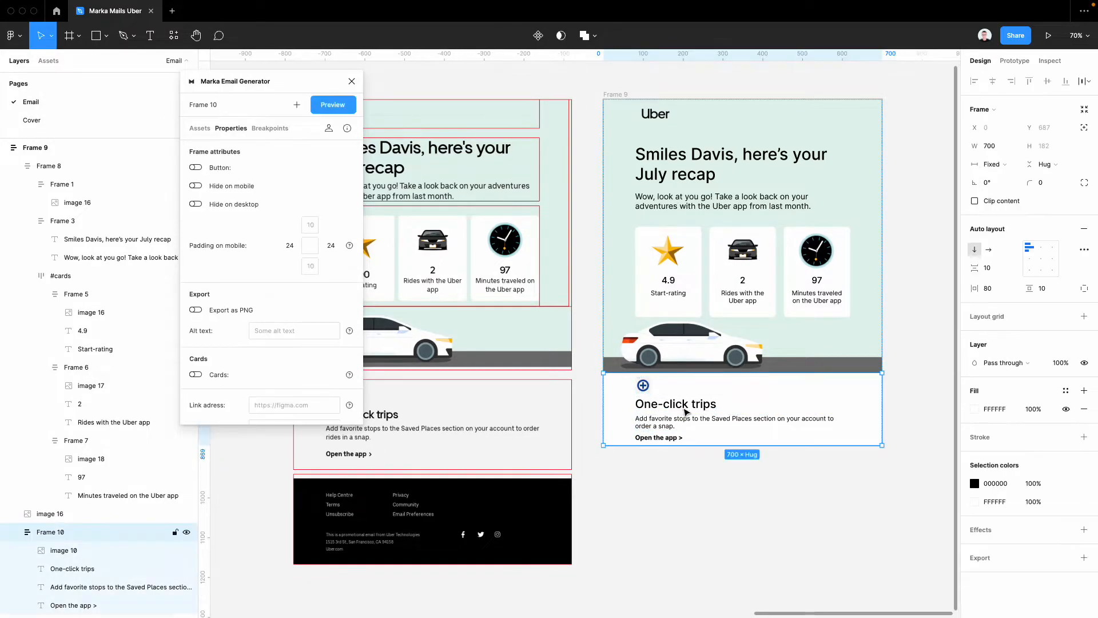
Step: Give Frame 10 the light gray F6F6F6 fill of the reference "One-click trips" section
{"action": "scroll", "coordinate": [737, 358], "scroll_direction": "down", "scroll_amount": 2}
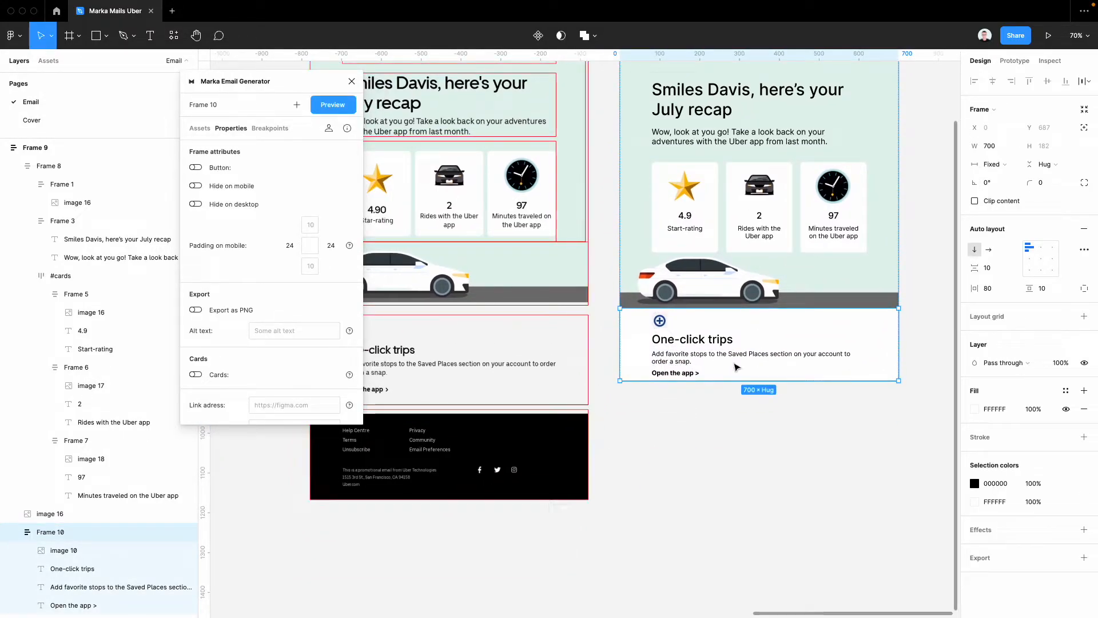
{"action": "left_click", "coordinate": [723, 417]}
{"action": "scroll", "coordinate": [730, 394], "scroll_direction": "up", "scroll_amount": 1}
{"action": "scroll", "coordinate": [729, 395], "scroll_direction": "right", "scroll_amount": 1}
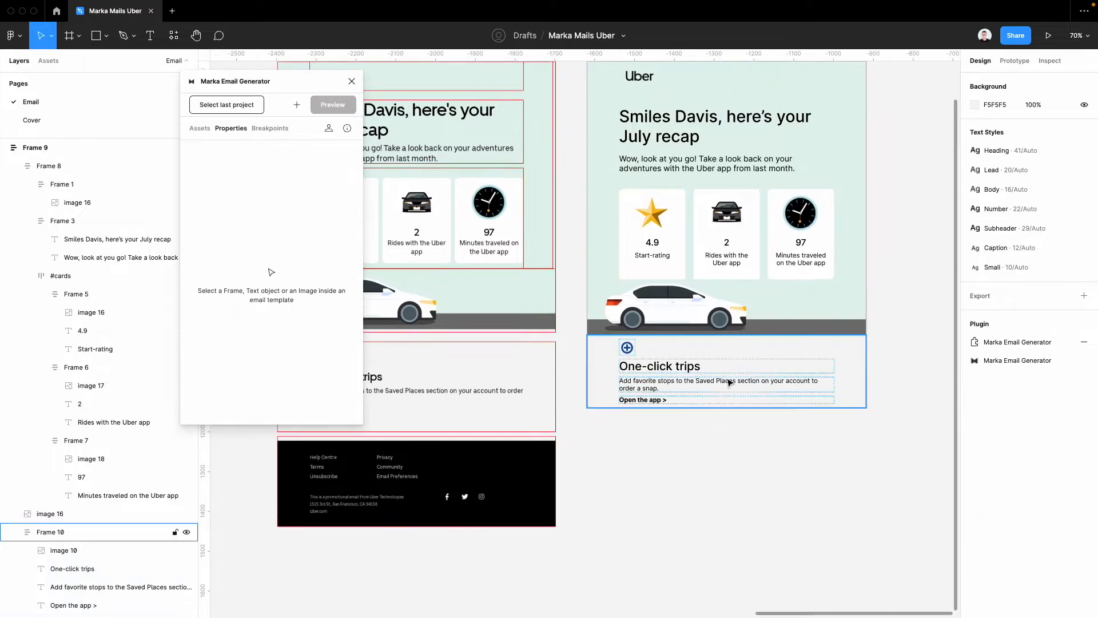
Step: Set both the vertical padding and the item spacing of Frame 10 to 24
{"action": "left_click", "coordinate": [730, 382]}
{"action": "scroll", "coordinate": [730, 382], "scroll_direction": "left", "scroll_amount": 2}
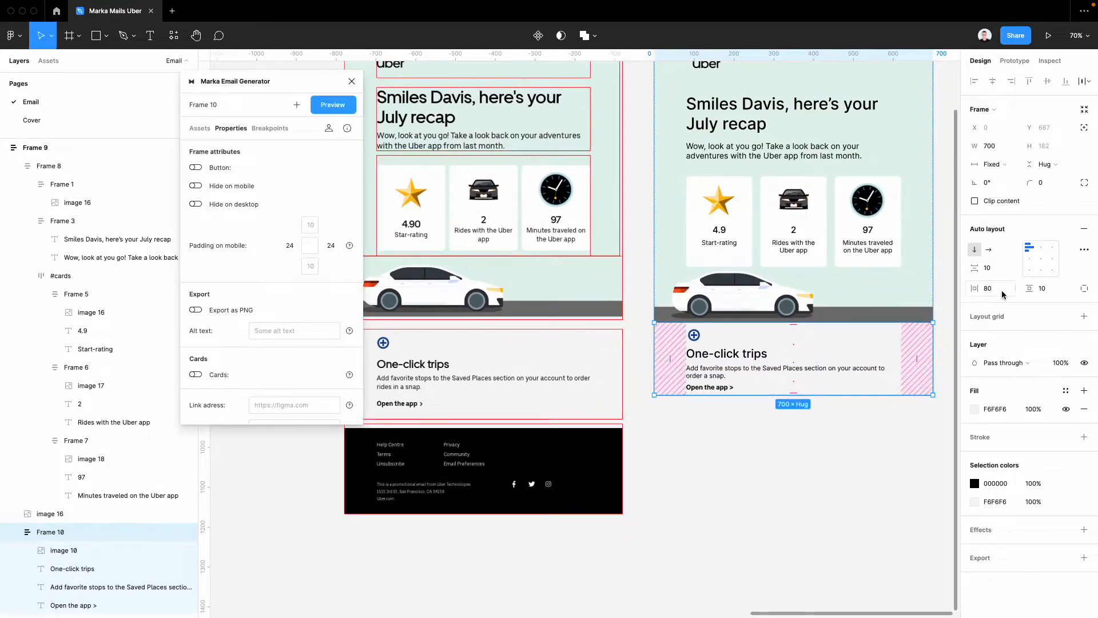
{"action": "left_click", "coordinate": [1064, 295]}
{"action": "type", "text": "24"}
{"action": "key", "text": "Tab"}
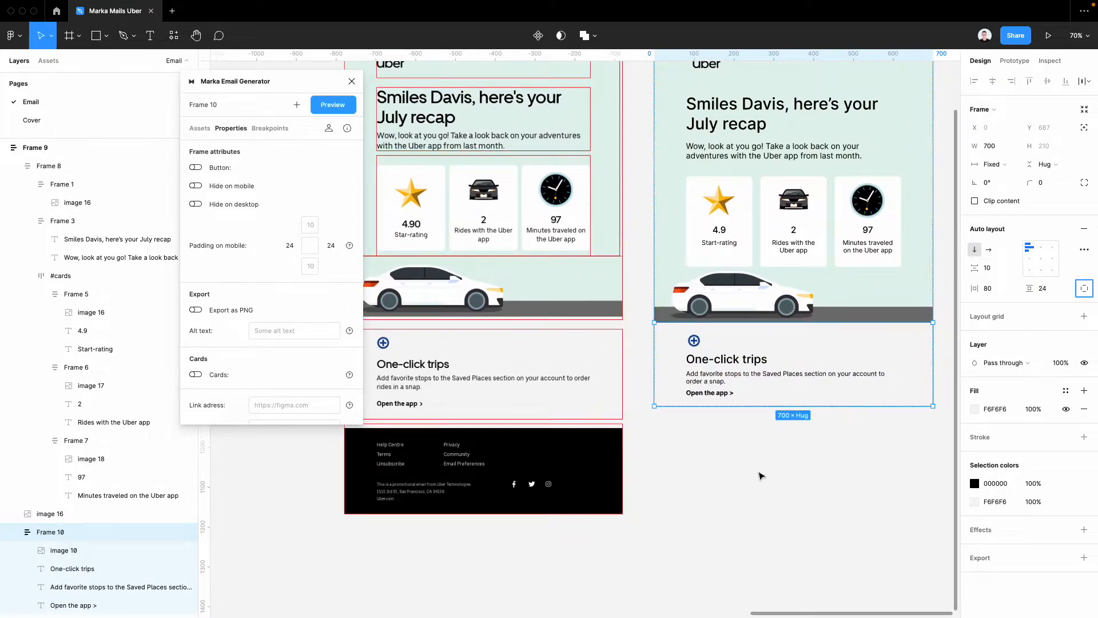
{"action": "left_click", "coordinate": [993, 268]}
{"action": "type", "text": "24"}
{"action": "key", "text": "Tab"}
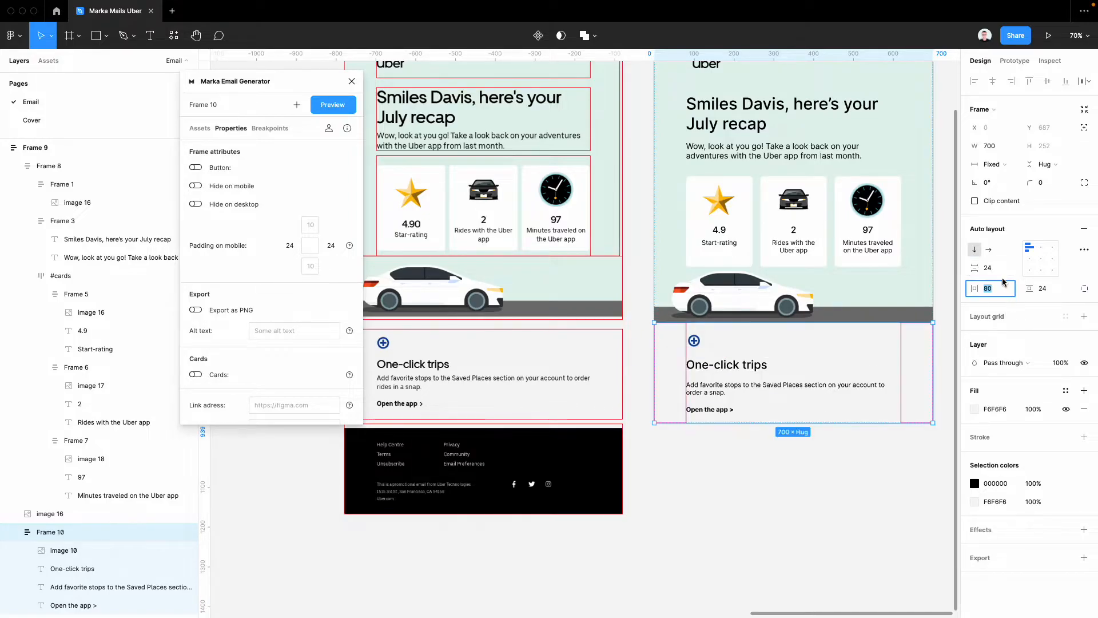
Step: Set Frame 10's vertical padding to 32 and its item spacing to 12
{"action": "left_click", "coordinate": [1051, 289]}
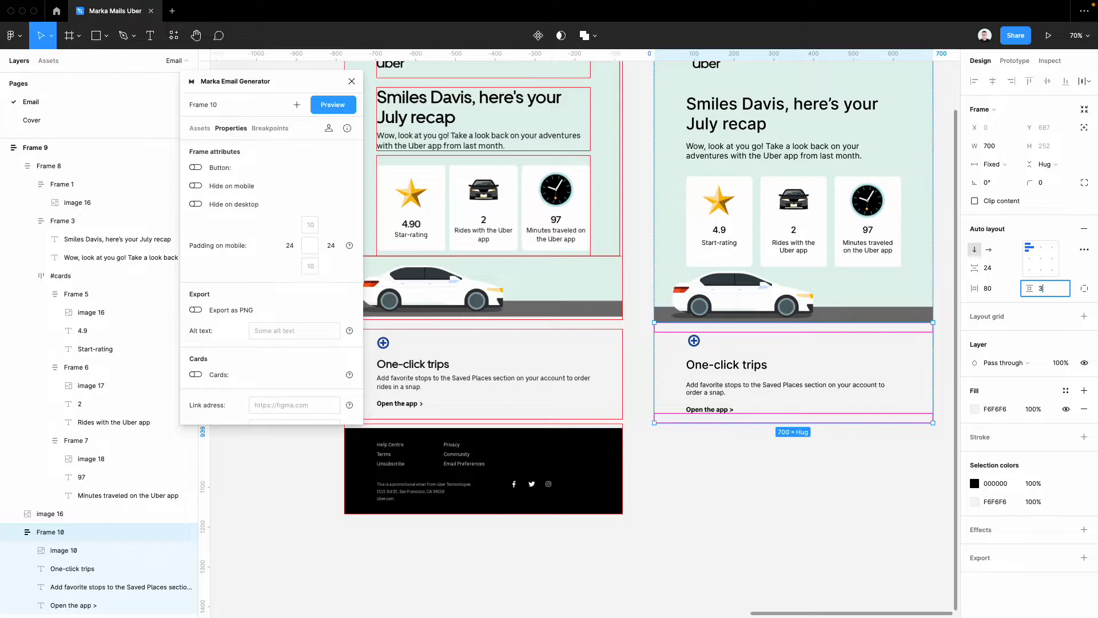
{"action": "type", "text": "32"}
{"action": "left_click", "coordinate": [988, 268]}
{"action": "type", "text": "12"}
{"action": "key", "text": "Tab"}
Step: Try an item spacing of 24 in Frame 10 and return it to 12
{"action": "scroll", "coordinate": [753, 423], "scroll_direction": "left", "scroll_amount": 3}
{"action": "scroll", "coordinate": [753, 423], "scroll_direction": "left", "scroll_amount": 2}
{"action": "left_click", "coordinate": [1007, 267]}
{"action": "type", "text": "24"}
{"action": "key", "text": "Tab"}
{"action": "left_click", "coordinate": [999, 266]}
{"action": "type", "text": "12"}
{"action": "key", "text": "Tab"}
{"action": "left_click", "coordinate": [762, 473]}
Step: Preview the whole Frame 9 email in Marka Email Generator and examine the "One-click trips" section at desktop width
{"action": "scroll", "coordinate": [762, 473], "scroll_direction": "up", "scroll_amount": 1}
{"action": "scroll", "coordinate": [762, 474], "scroll_direction": "down", "scroll_amount": 3}
{"action": "left_click", "coordinate": [705, 180]}
{"action": "left_click_drag", "start_coordinate": [705, 181], "coordinate": [705, 180]}
{"action": "left_click", "coordinate": [332, 105]}
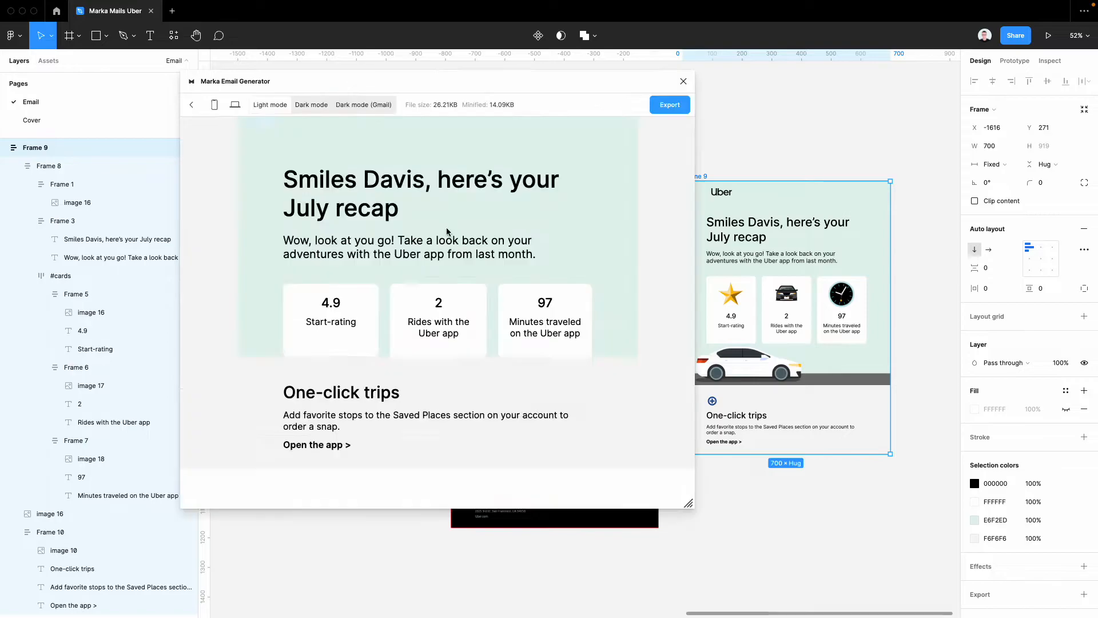
{"action": "scroll", "coordinate": [525, 387], "scroll_direction": "down", "scroll_amount": 3}
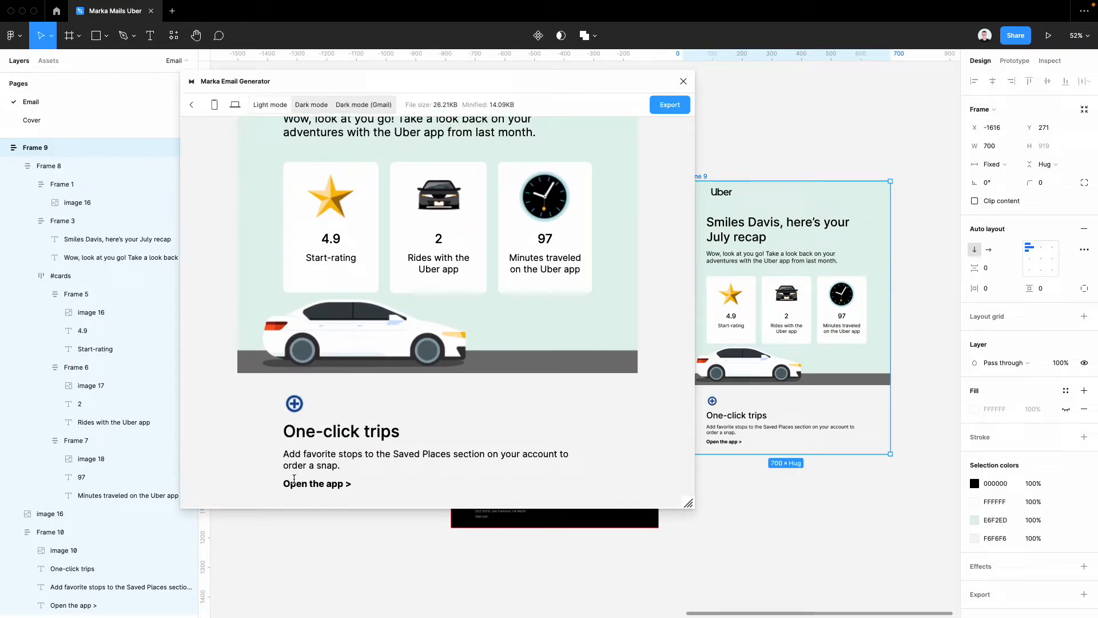
{"action": "left_click_drag", "start_coordinate": [284, 483], "coordinate": [345, 483]}
Step: Narrow the preview to mobile width, examine the stacked cards and sections, widen it back to desktop width and close it
{"action": "left_click_drag", "start_coordinate": [687, 503], "coordinate": [438, 604]}
{"action": "scroll", "coordinate": [419, 485], "scroll_direction": "down", "scroll_amount": 2}
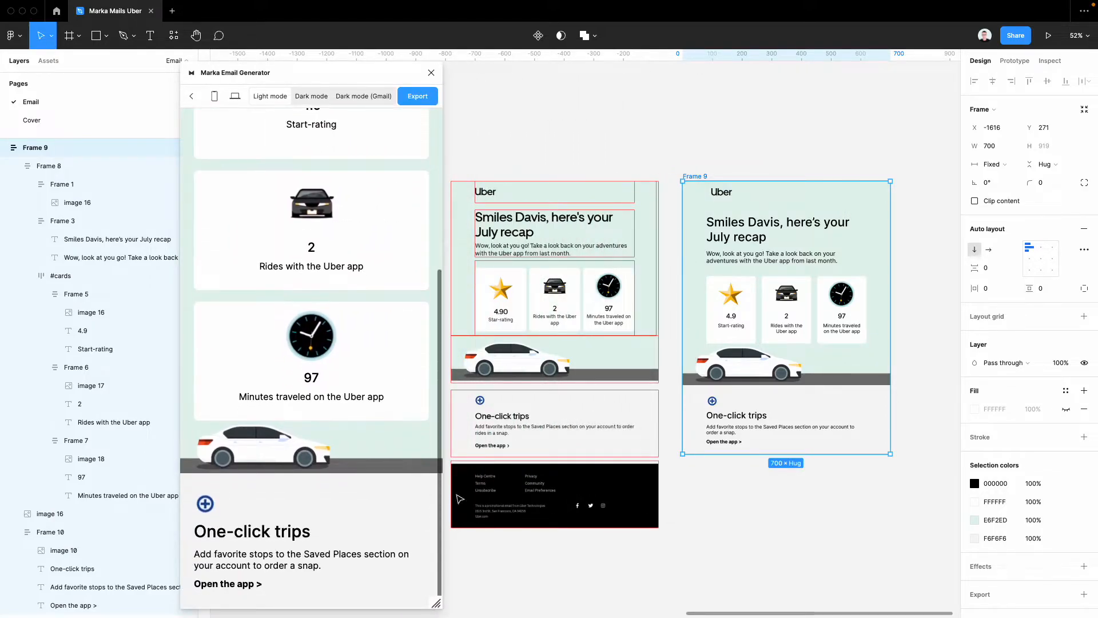
{"action": "left_click", "coordinate": [215, 95]}
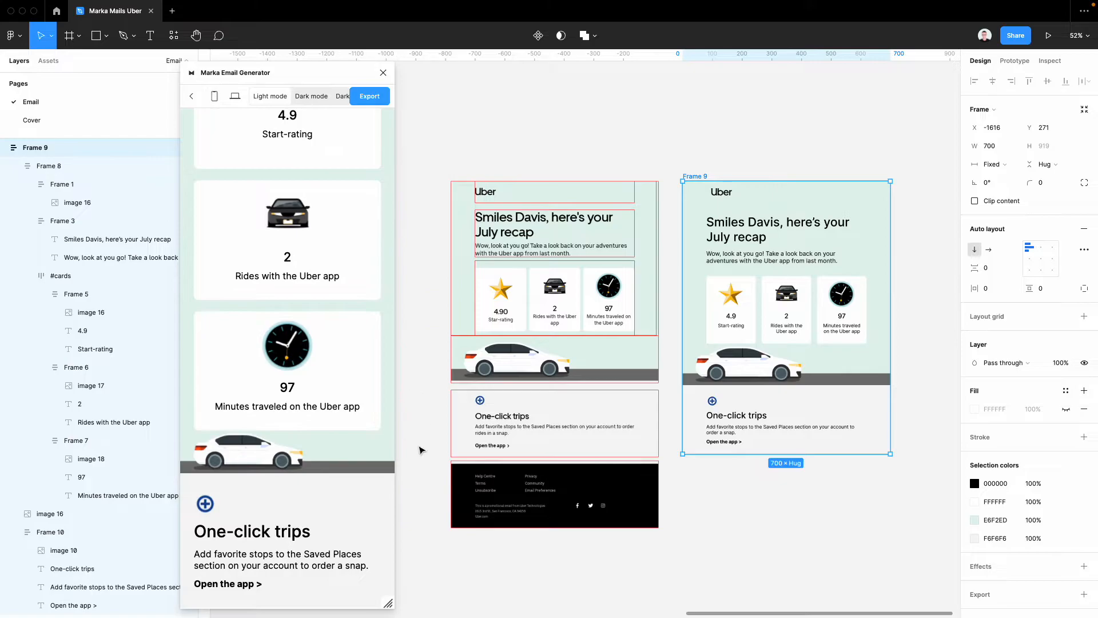
{"action": "scroll", "coordinate": [348, 522], "scroll_direction": "up", "scroll_amount": 10}
{"action": "scroll", "coordinate": [348, 521], "scroll_direction": "down", "scroll_amount": 10}
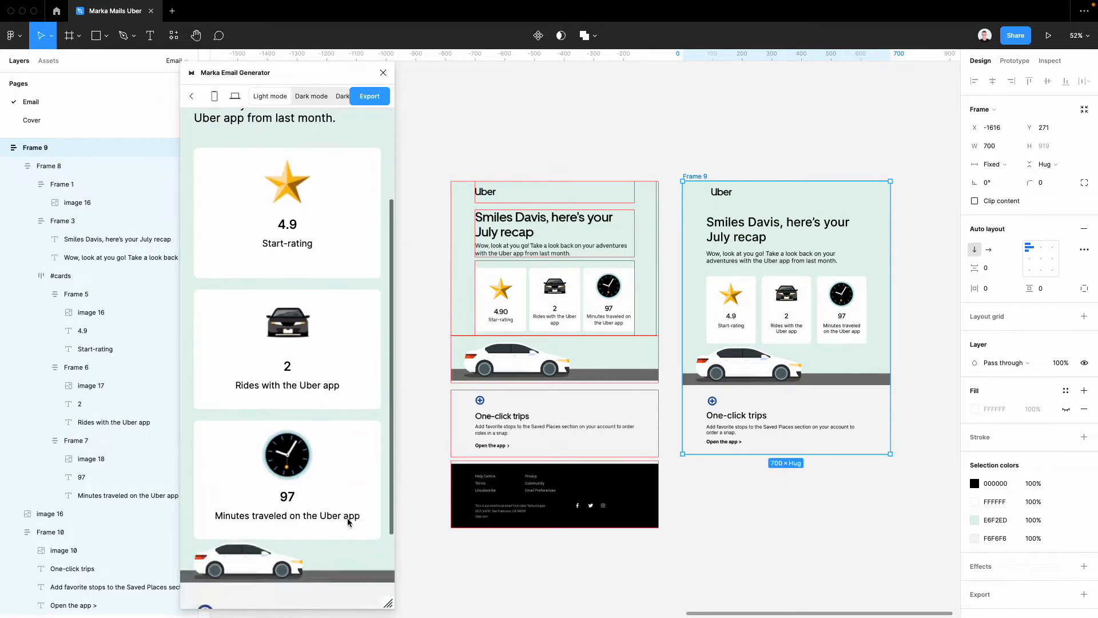
{"action": "scroll", "coordinate": [210, 506], "scroll_direction": "up", "scroll_amount": 5}
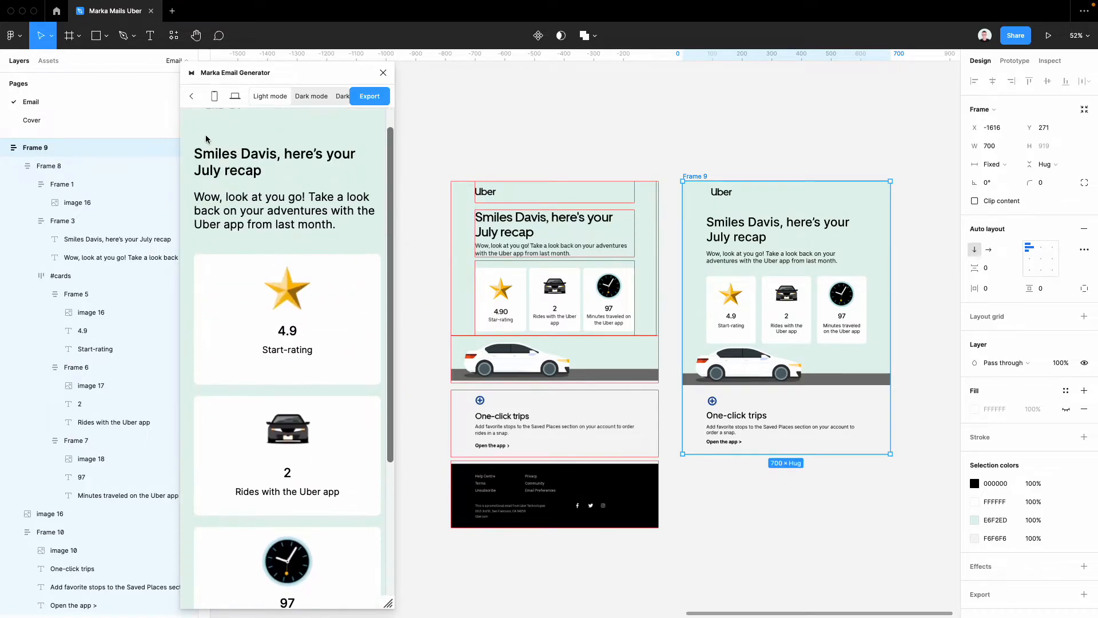
{"action": "scroll", "coordinate": [417, 401], "scroll_direction": "down", "scroll_amount": 6}
{"action": "scroll", "coordinate": [356, 478], "scroll_direction": "up", "scroll_amount": 8}
{"action": "scroll", "coordinate": [355, 478], "scroll_direction": "right", "scroll_amount": 2}
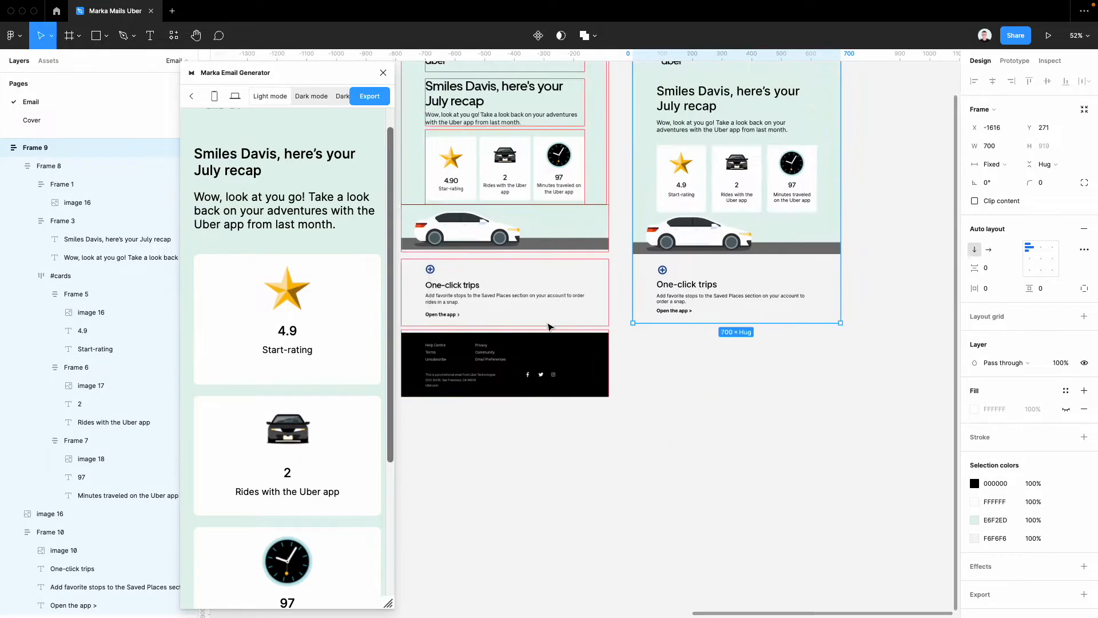
{"action": "scroll", "coordinate": [329, 382], "scroll_direction": "down", "scroll_amount": 5}
{"action": "left_click_drag", "start_coordinate": [387, 603], "coordinate": [685, 543]}
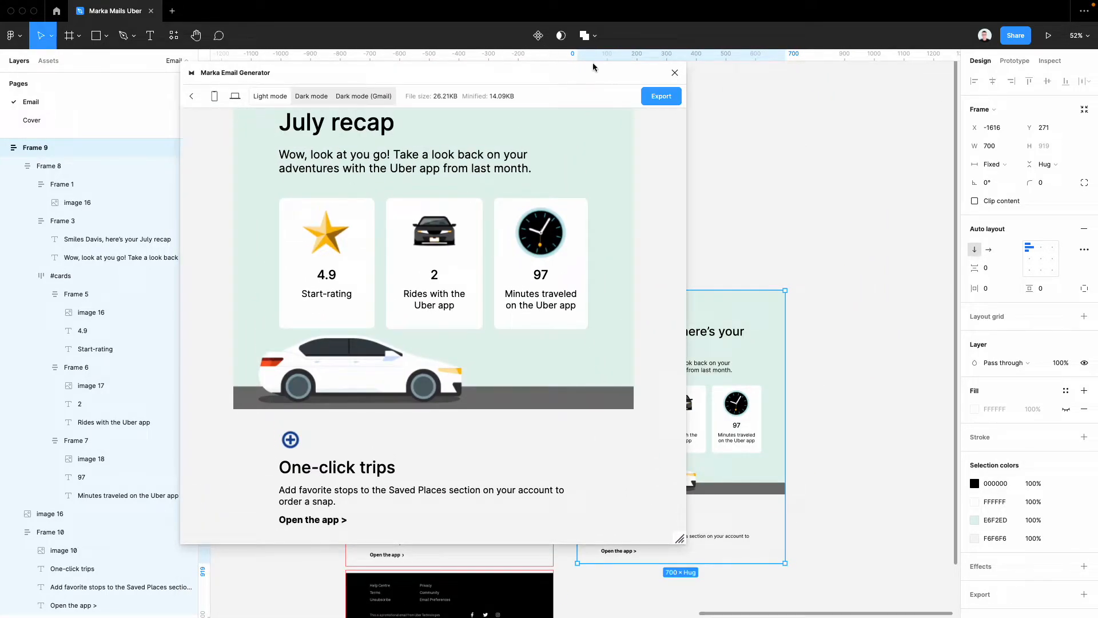
{"action": "left_click", "coordinate": [675, 75]}
Step: Draw a 700 × 192 frame below Frame 9 and fill it with the reference footer's black, 000000
{"action": "scroll", "coordinate": [679, 373], "scroll_direction": "down", "scroll_amount": 5}
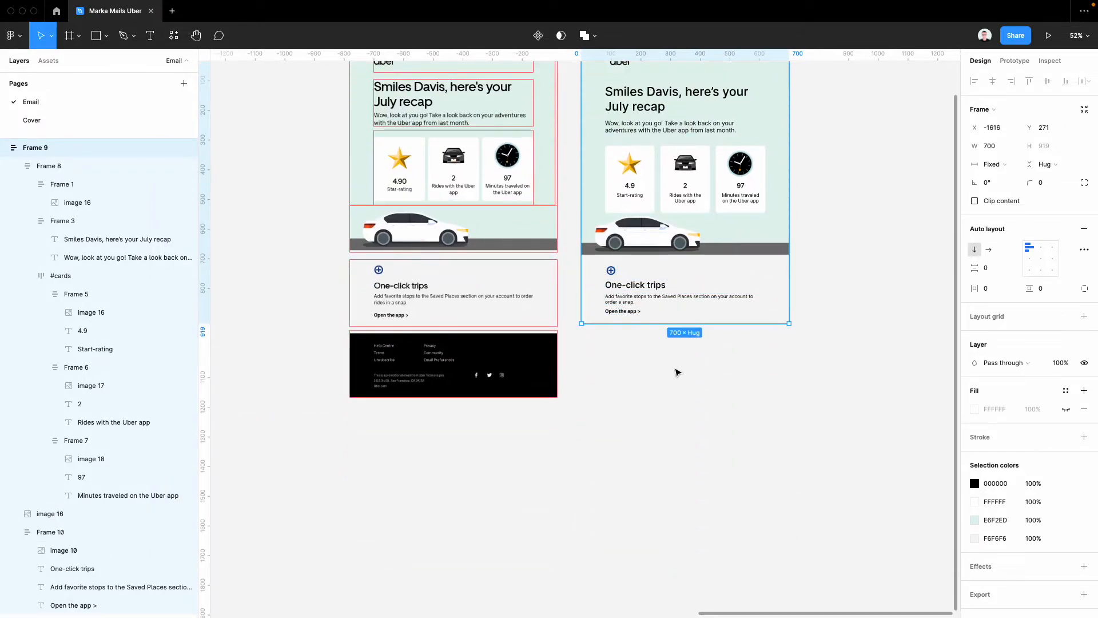
{"action": "left_click", "coordinate": [677, 372]}
{"action": "key", "text": "f"}
{"action": "left_click_drag", "start_coordinate": [584, 337], "coordinate": [790, 393]}
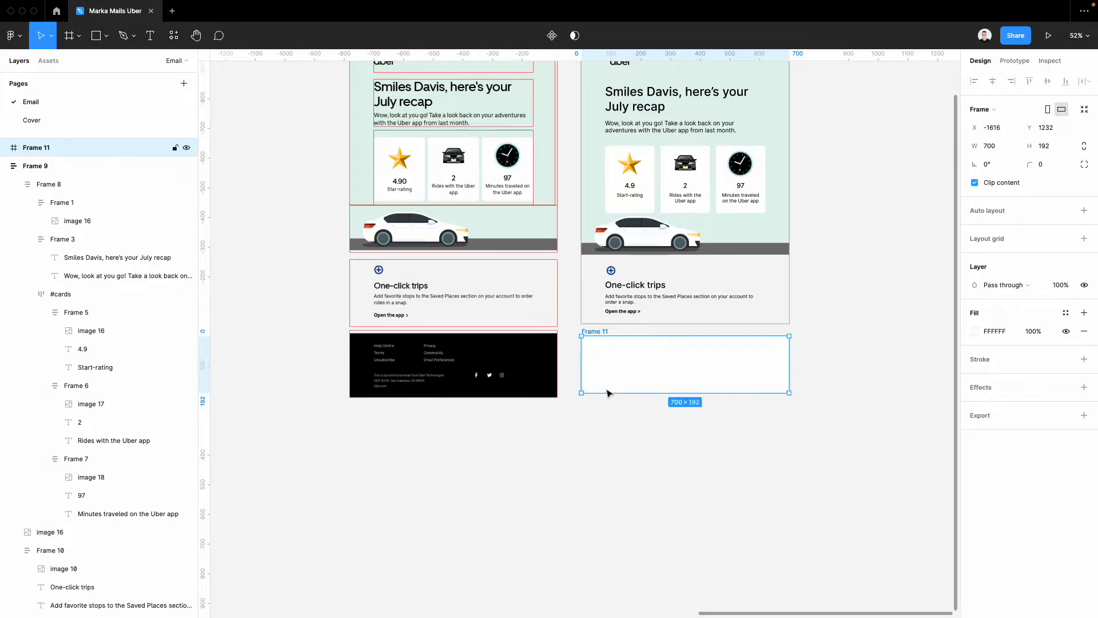
{"action": "key", "text": "i"}
{"action": "left_click", "coordinate": [522, 365]}
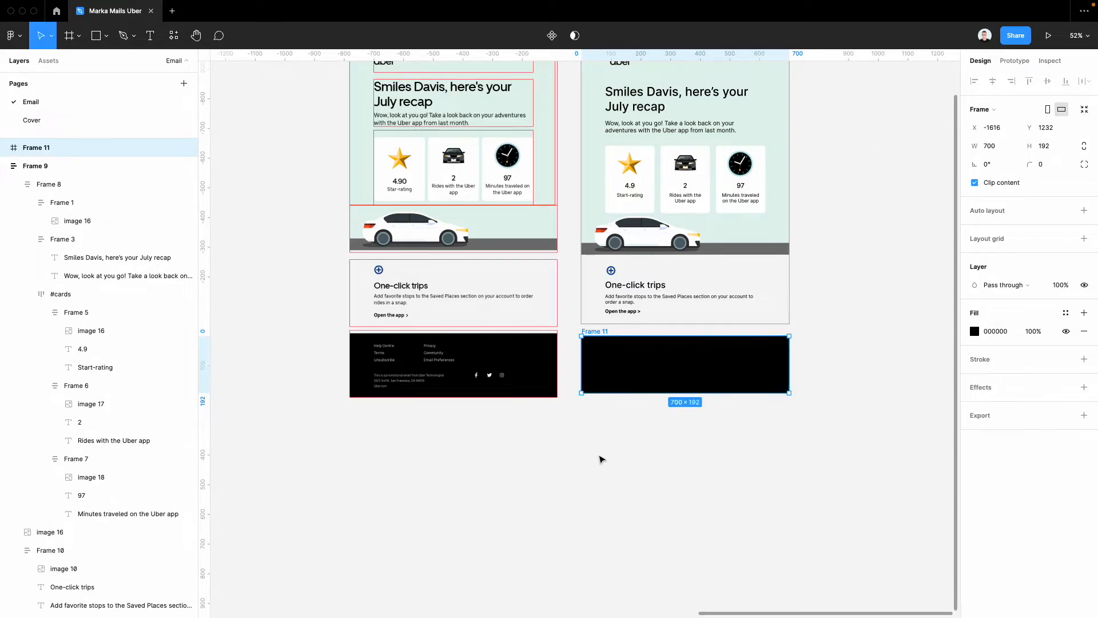
Step: Move Frame 11 beneath the reference footer and arrange the six footer link texts in two columns near it
{"action": "left_click_drag", "start_coordinate": [650, 375], "coordinate": [413, 463]}
{"action": "scroll", "coordinate": [418, 457], "scroll_direction": "left", "scroll_amount": 10}
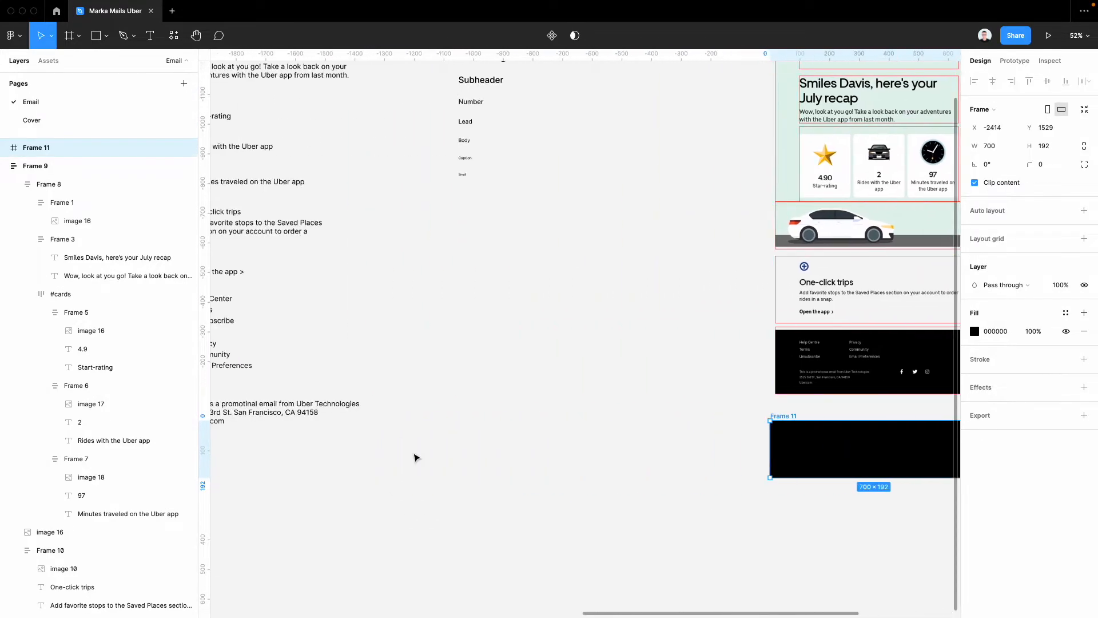
{"action": "scroll", "coordinate": [416, 457], "scroll_direction": "left", "scroll_amount": 3}
{"action": "scroll", "coordinate": [355, 425], "scroll_direction": "down", "scroll_amount": 1}
{"action": "left_click_drag", "start_coordinate": [281, 378], "coordinate": [721, 530]}
{"action": "left_click_drag", "start_coordinate": [280, 349], "coordinate": [297, 430]}
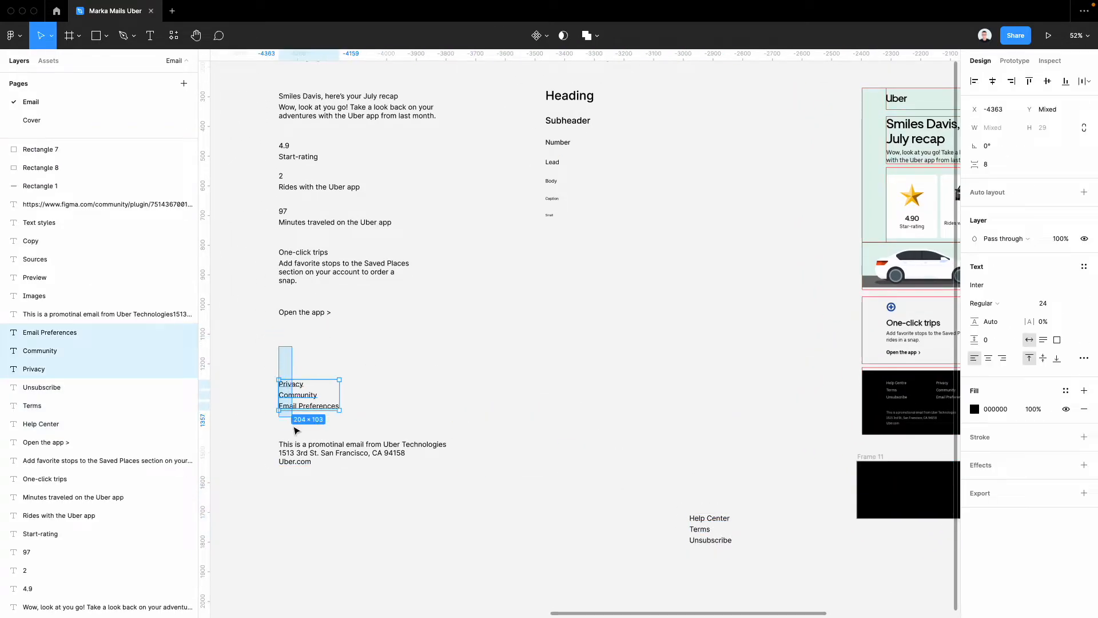
{"action": "scroll", "coordinate": [297, 430], "scroll_direction": "down", "scroll_amount": 1}
{"action": "scroll", "coordinate": [297, 430], "scroll_direction": "right", "scroll_amount": 1}
{"action": "left_click_drag", "start_coordinate": [290, 368], "coordinate": [799, 531]}
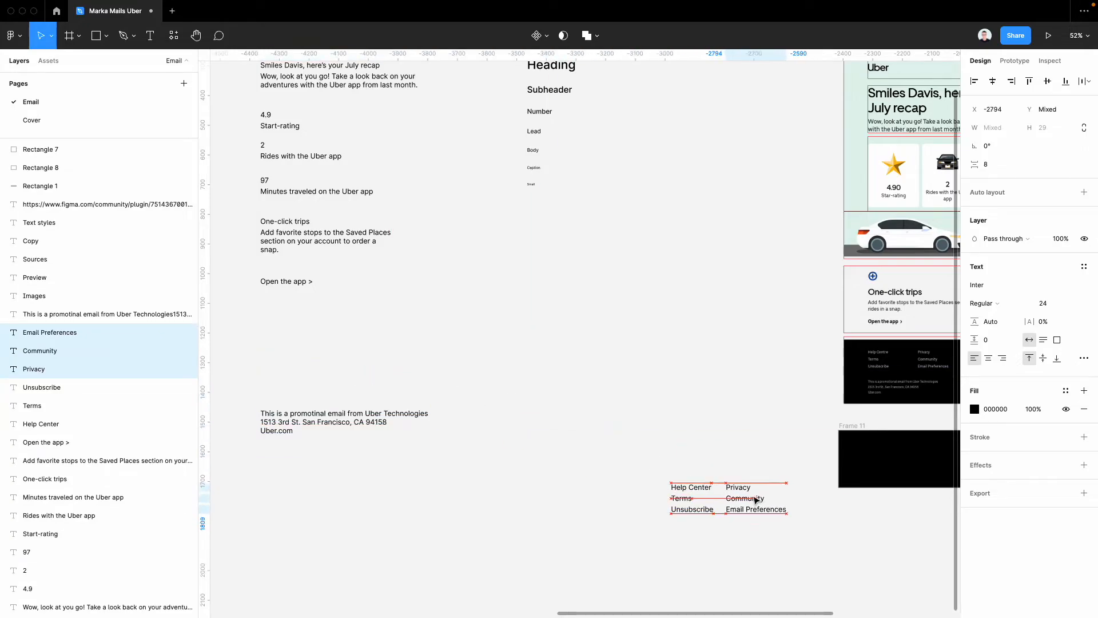
Step: Paste the Facebook, Twitter and Instagram icons below Frame 11, beside the footer link columns
{"action": "scroll", "coordinate": [581, 383], "scroll_direction": "left", "scroll_amount": 6}
{"action": "left_click_drag", "start_coordinate": [296, 307], "coordinate": [505, 380]}
{"action": "scroll", "coordinate": [391, 269], "scroll_direction": "right", "scroll_amount": 9}
{"action": "scroll", "coordinate": [391, 269], "scroll_direction": "down", "scroll_amount": 3}
{"action": "key", "text": "ctrl+v"}
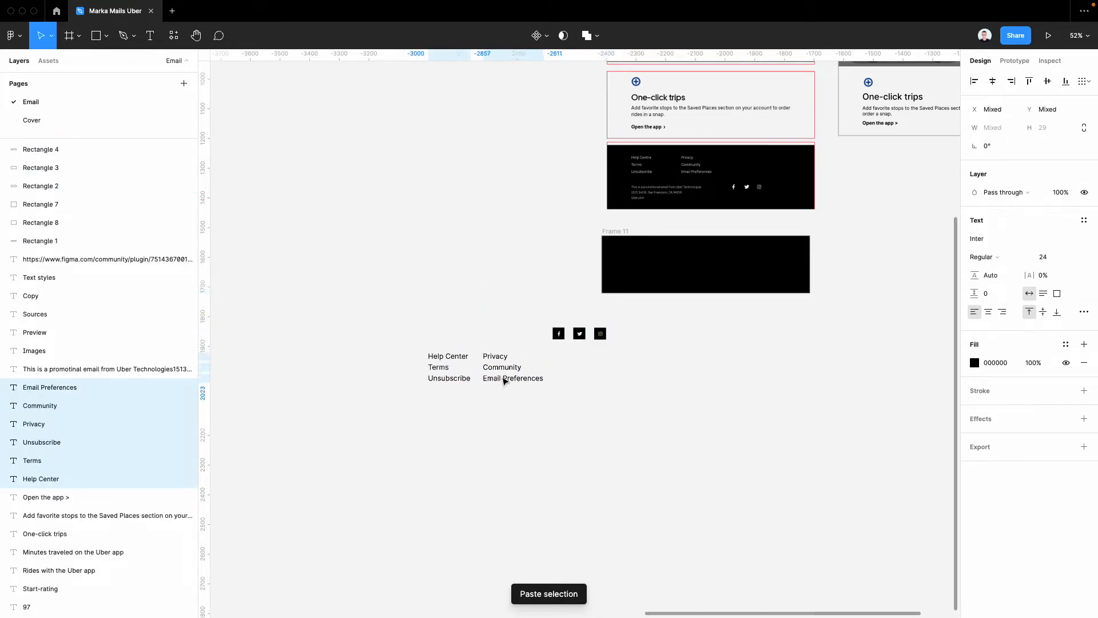
Step: Place a duplicate of the promotional email notice text beneath the footer link columns
{"action": "scroll", "coordinate": [506, 380], "scroll_direction": "left", "scroll_amount": 5}
{"action": "scroll", "coordinate": [505, 380], "scroll_direction": "up", "scroll_amount": 1}
{"action": "left_click_drag", "start_coordinate": [410, 286], "coordinate": [784, 486]}
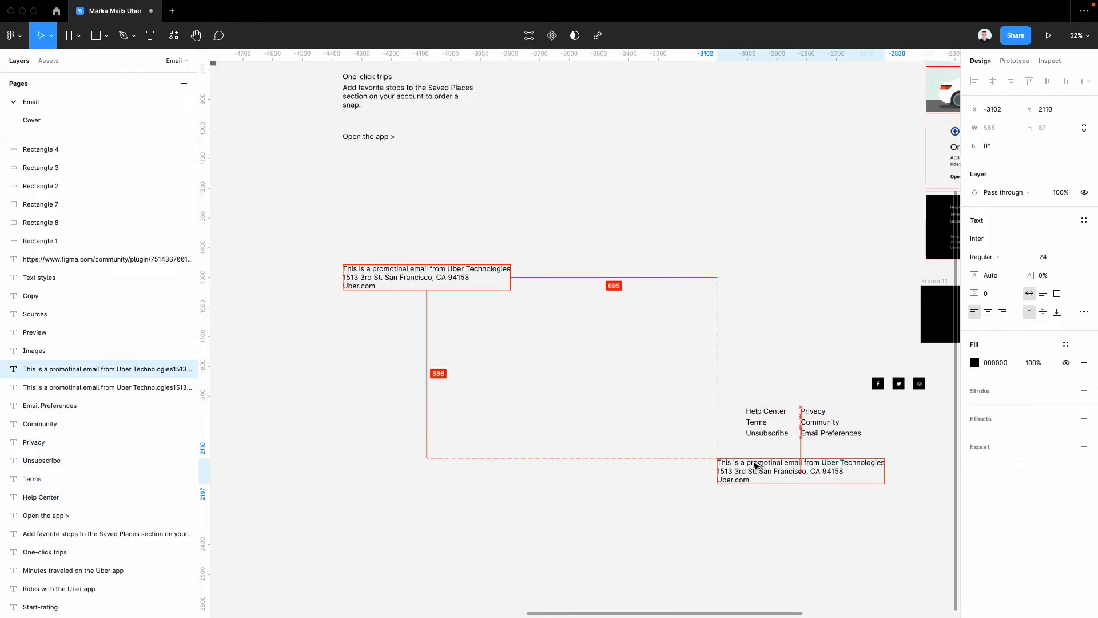
Step: Move the footer links, promotional notice and social icons together to sit directly below Frame 11
{"action": "scroll", "coordinate": [753, 464], "scroll_direction": "right", "scroll_amount": 5}
{"action": "left_click_drag", "start_coordinate": [466, 525], "coordinate": [699, 380]}
{"action": "left_click_drag", "start_coordinate": [585, 441], "coordinate": [784, 437]}
{"action": "scroll", "coordinate": [784, 438], "scroll_direction": "up", "scroll_amount": 5}
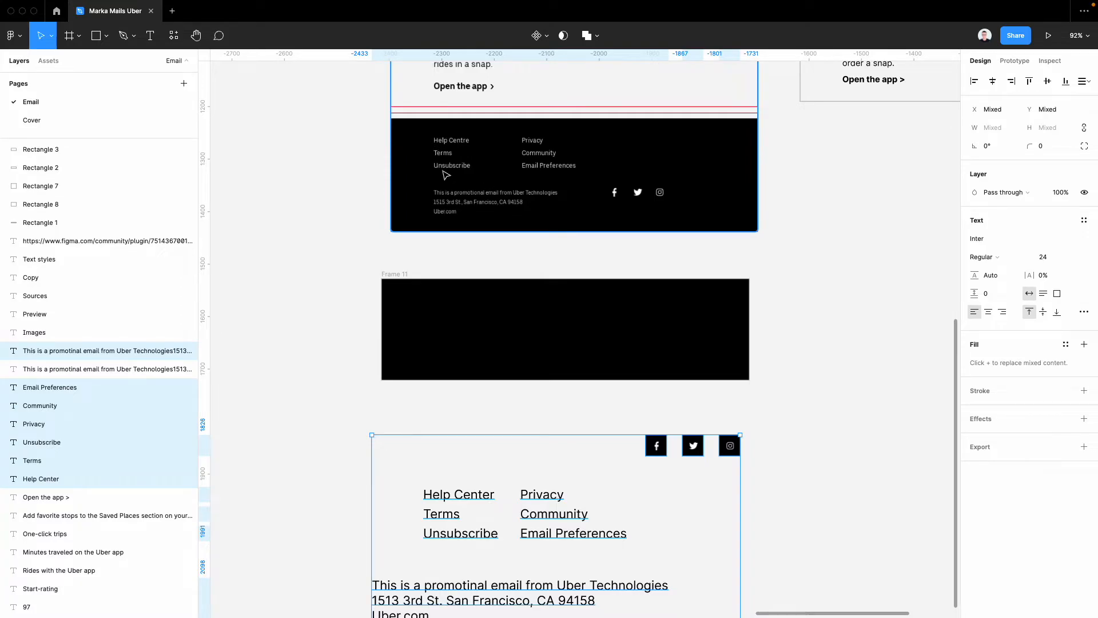
{"action": "scroll", "coordinate": [464, 301], "scroll_direction": "down", "scroll_amount": 3}
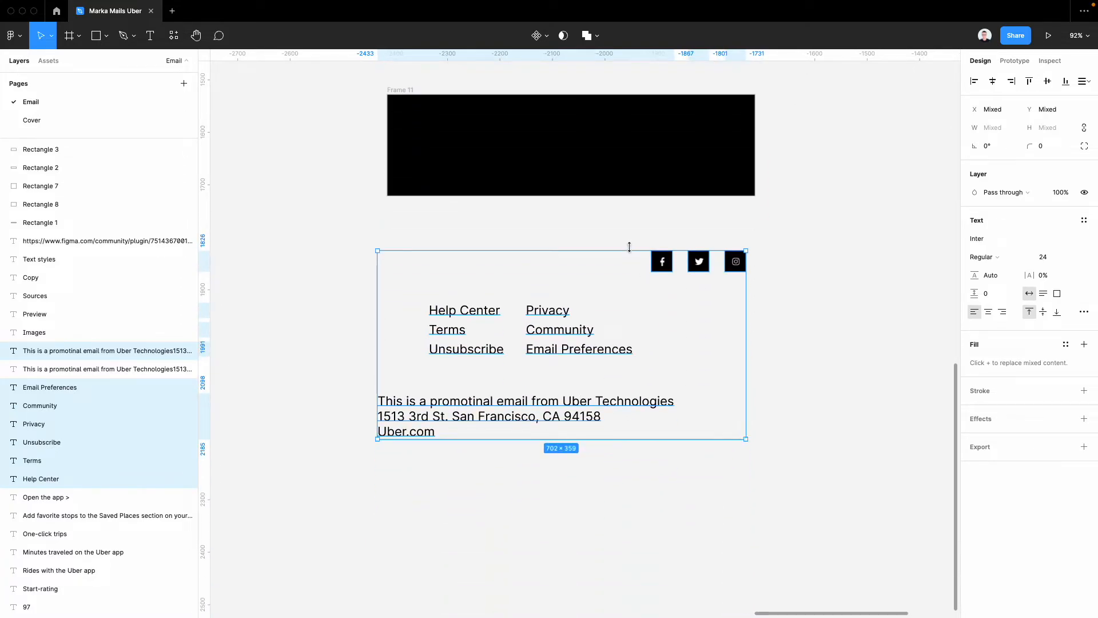
Step: Move the social icons and the promotional notice further down, away from the footer link columns
{"action": "left_click", "coordinate": [599, 275]}
{"action": "left_click_drag", "start_coordinate": [595, 267], "coordinate": [737, 250]}
{"action": "left_click", "coordinate": [500, 420]}
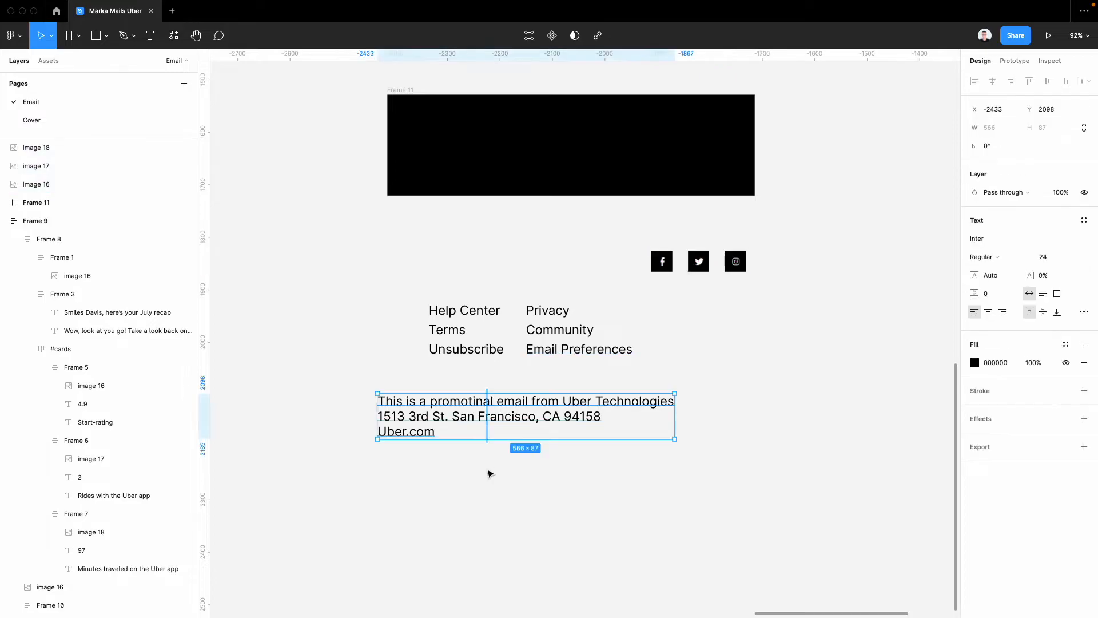
{"action": "left_click_drag", "start_coordinate": [636, 299], "coordinate": [720, 487]}
{"action": "left_click_drag", "start_coordinate": [551, 420], "coordinate": [551, 527]}
Step: Shift the Help Center, Terms and Unsubscribe links left and wrap them in a vertical auto layout frame
{"action": "left_click_drag", "start_coordinate": [392, 438], "coordinate": [477, 286]}
{"action": "left_click_drag", "start_coordinate": [478, 329], "coordinate": [405, 349]}
{"action": "key", "text": "shift+a"}
Step: Wrap the Privacy, Community and Email Preferences links in a vertical auto layout frame and move it closer to the first column
{"action": "left_click_drag", "start_coordinate": [517, 391], "coordinate": [561, 275]}
{"action": "key", "text": "shift+a"}
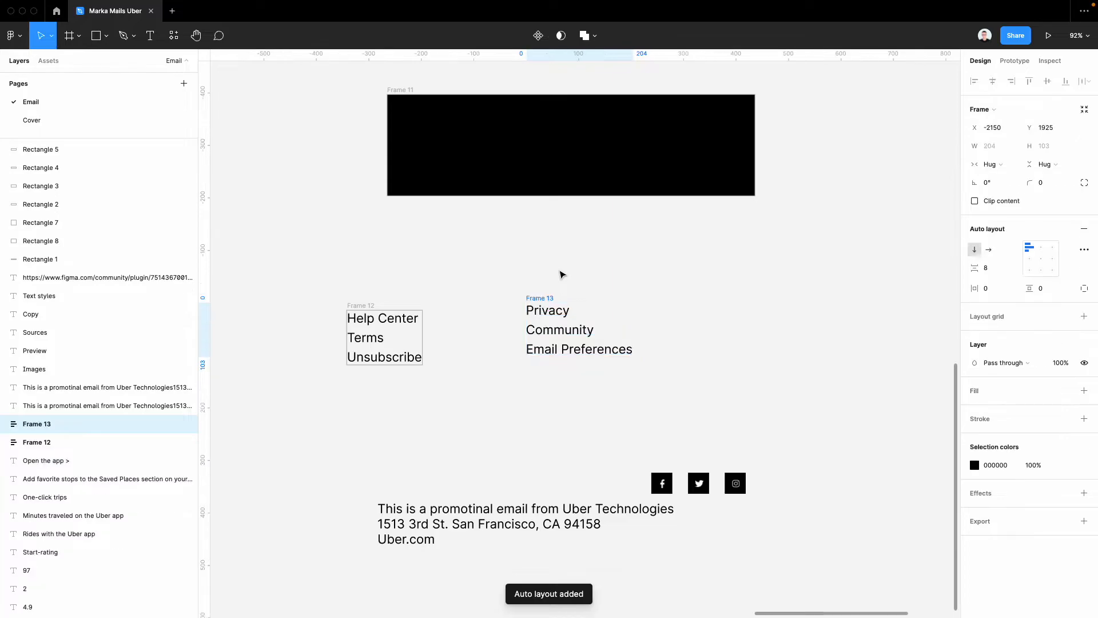
{"action": "left_click_drag", "start_coordinate": [563, 316], "coordinate": [513, 321]}
{"action": "left_click", "coordinate": [514, 321]}
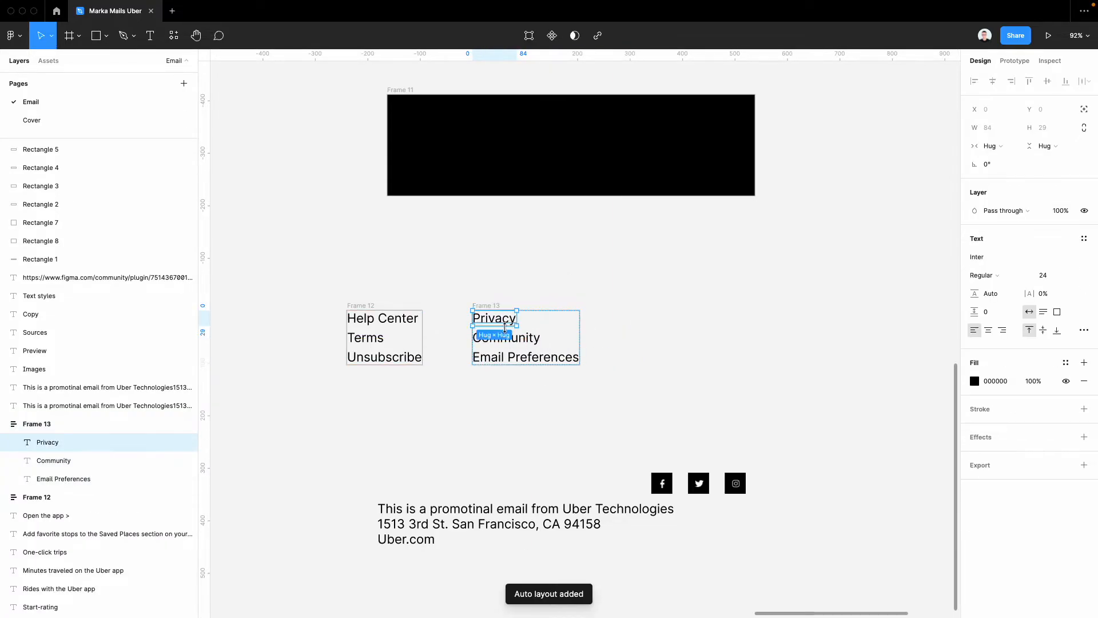
Step: Set the Privacy, Community and Email Preferences texts to fill their container's width
{"action": "left_click", "coordinate": [506, 342], "text": "shift"}
{"action": "left_click", "coordinate": [509, 362], "text": "shift"}
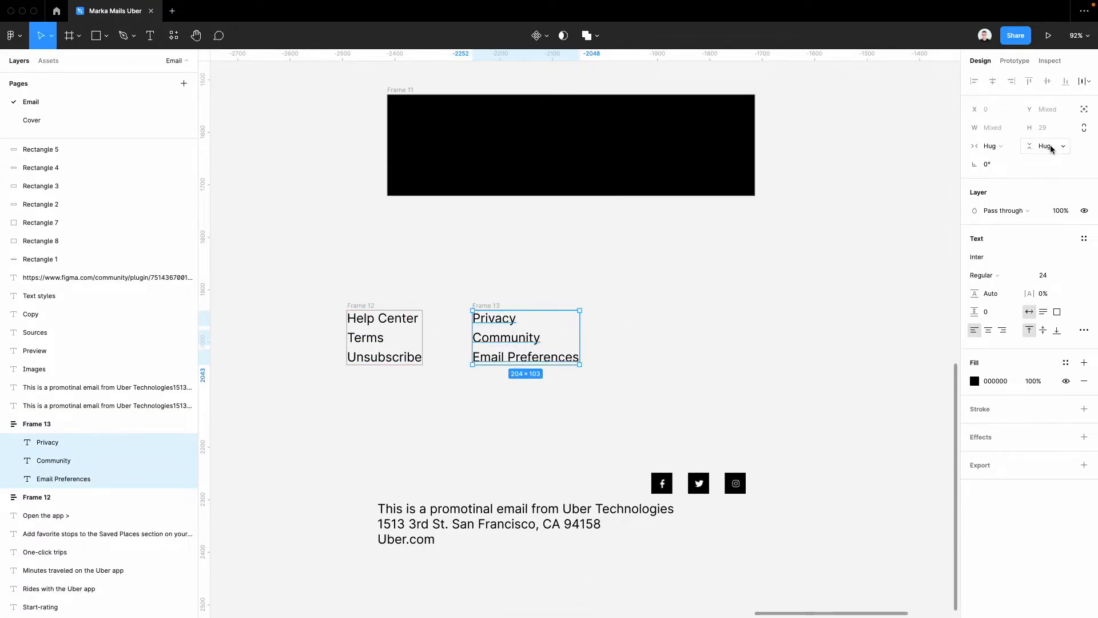
{"action": "left_click", "coordinate": [993, 146]}
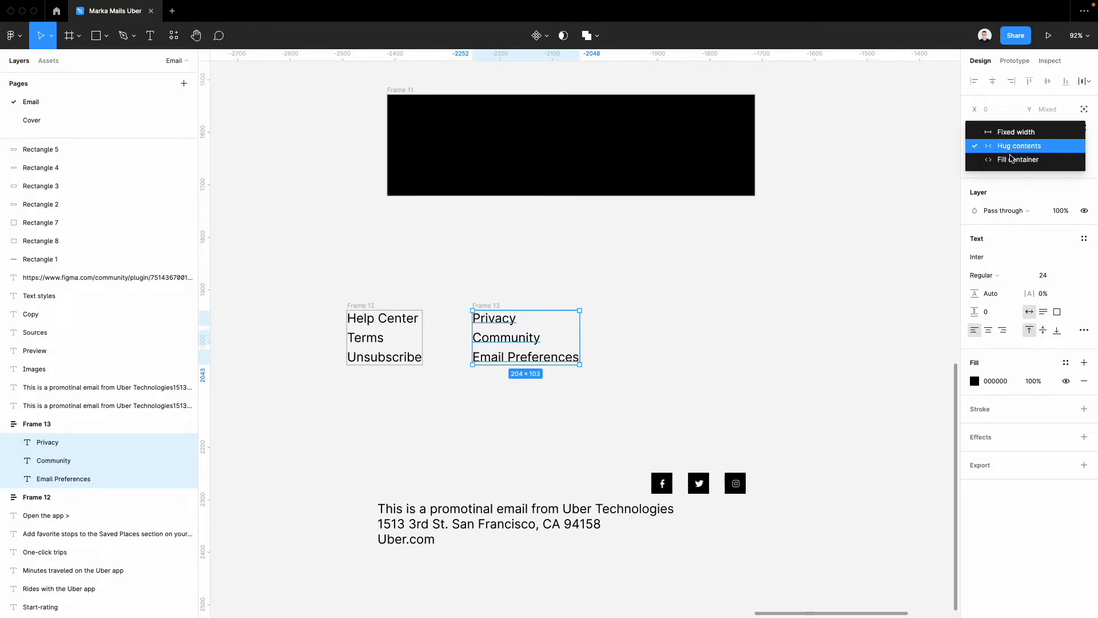
{"action": "left_click", "coordinate": [1012, 155]}
Step: Set the Help Center, Terms and Unsubscribe texts to fill container width, keeping their height on Hug contents
{"action": "left_click", "coordinate": [389, 322]}
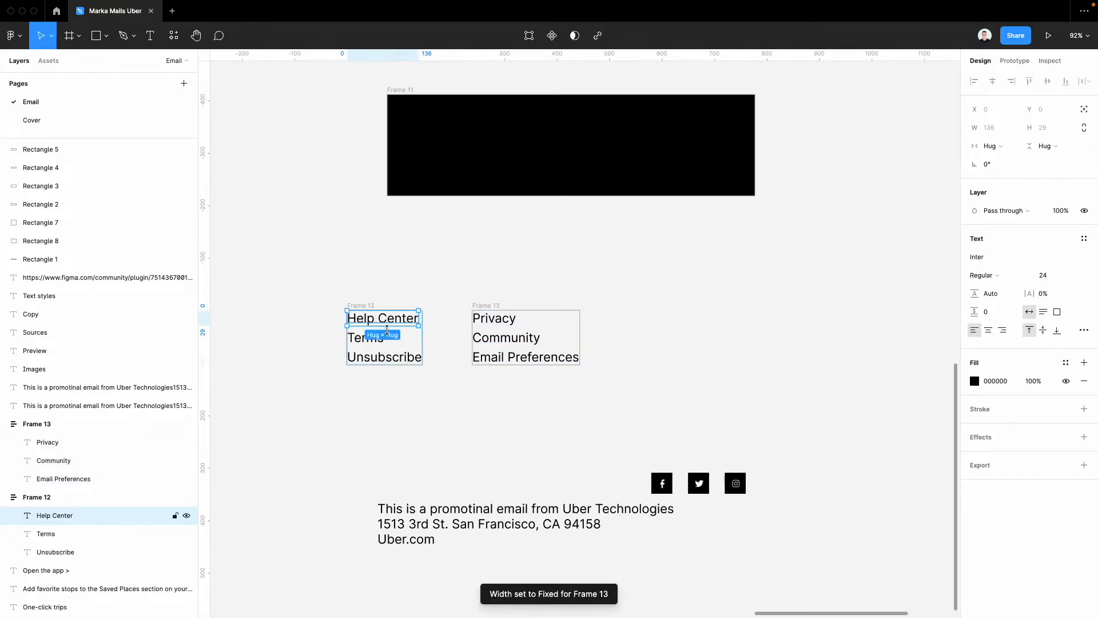
{"action": "left_click", "coordinate": [381, 342], "text": "shift"}
{"action": "left_click", "coordinate": [384, 359], "text": "shift"}
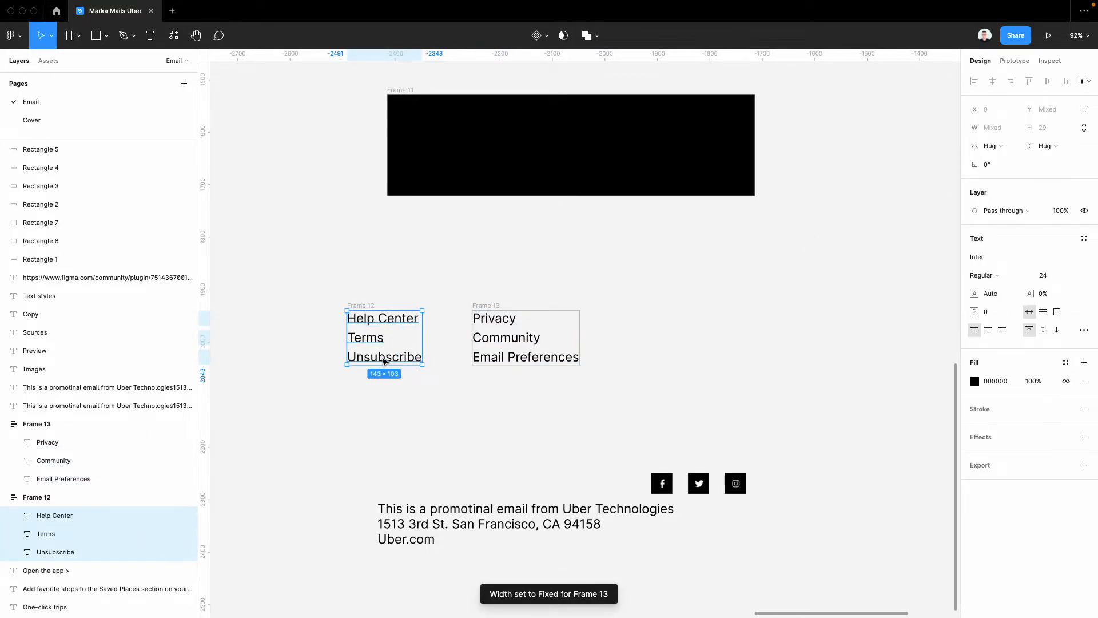
{"action": "left_click", "coordinate": [998, 148]}
{"action": "left_click", "coordinate": [1008, 160]}
{"action": "left_click", "coordinate": [1038, 149]}
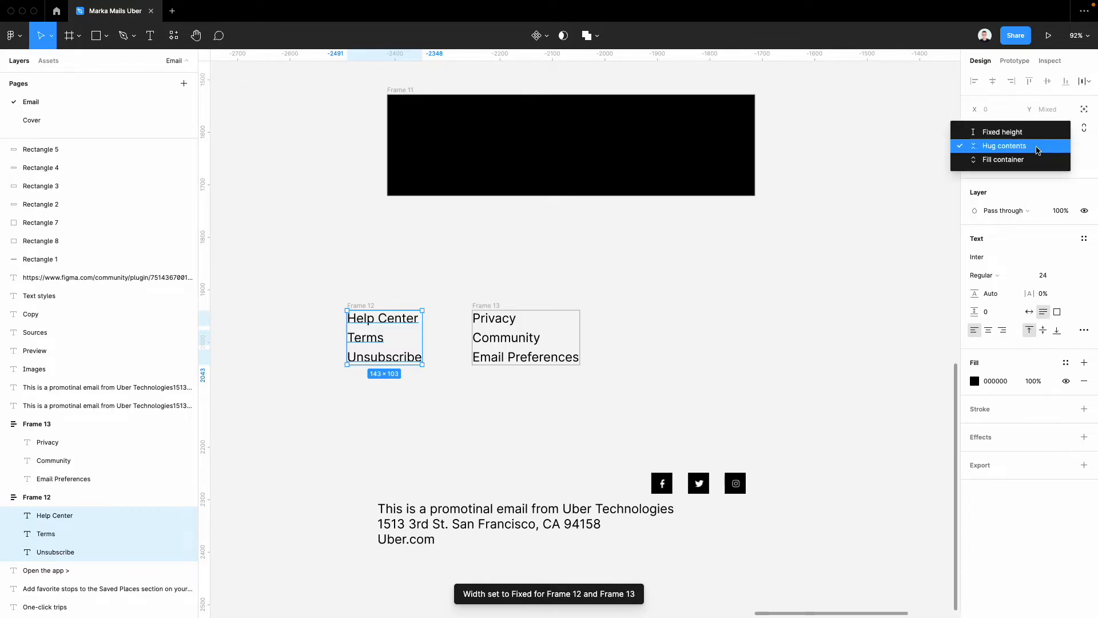
{"action": "left_click", "coordinate": [1038, 148]}
{"action": "left_click", "coordinate": [737, 295]}
Step: Shift both link column frames right, about 73 px apart, and wrap them together in one frame
{"action": "left_click", "coordinate": [483, 307]}
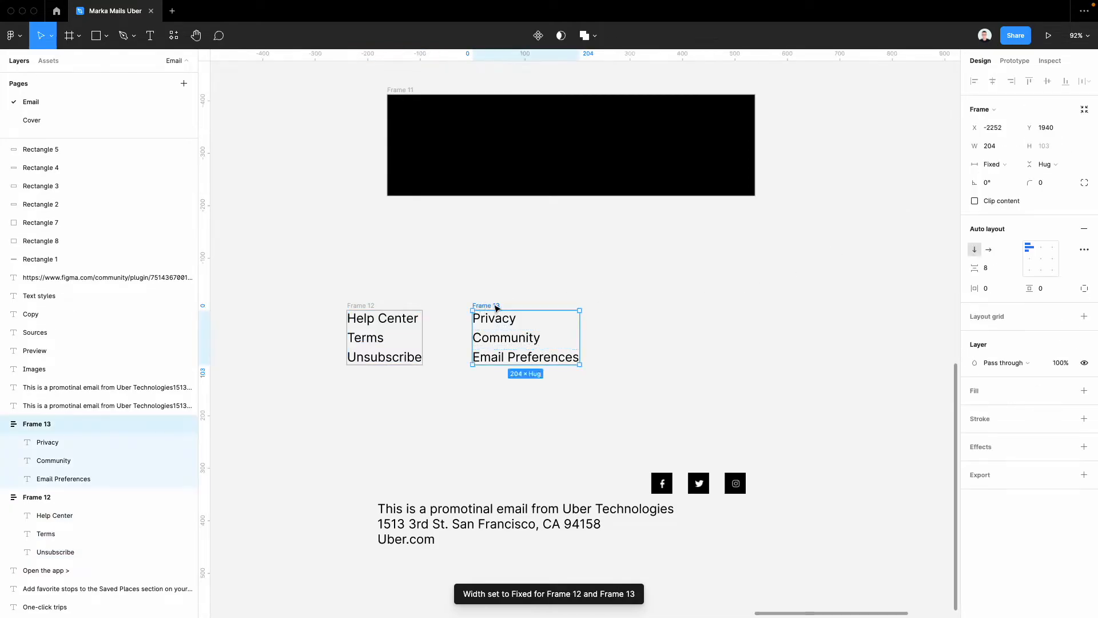
{"action": "left_click_drag", "start_coordinate": [484, 308], "coordinate": [529, 307]}
{"action": "left_click", "coordinate": [370, 319]}
{"action": "left_click_drag", "start_coordinate": [371, 319], "coordinate": [428, 319]}
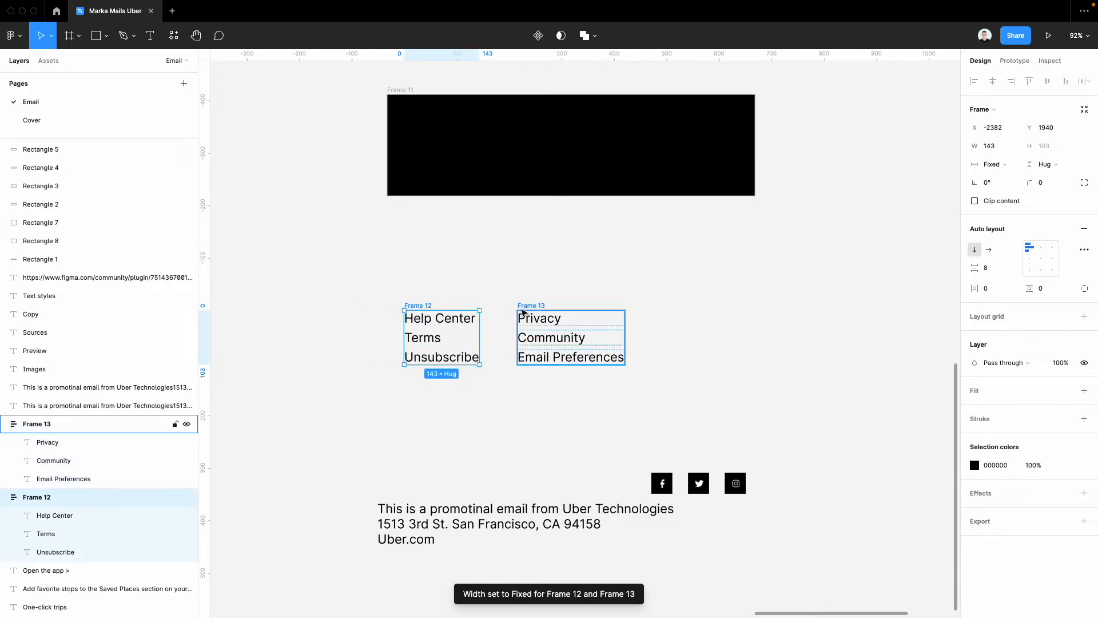
{"action": "left_click", "coordinate": [524, 311], "text": "shift"}
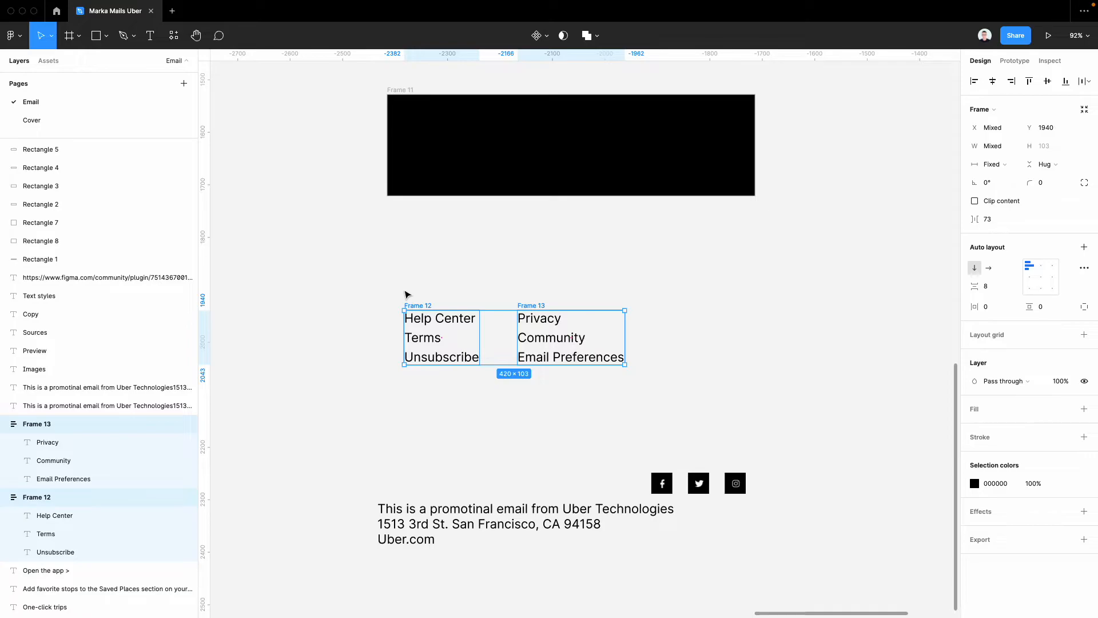
{"action": "key", "text": "super+alt+g"}
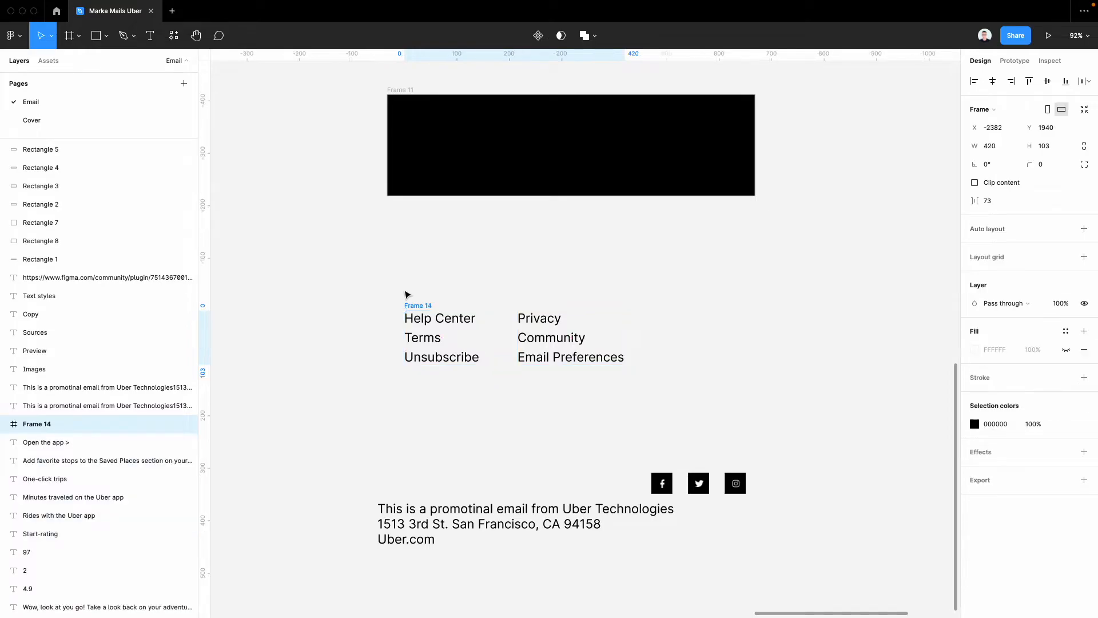
Step: Turn on the Cards property for the footer links frame in the Marka Email Generator plugin
{"action": "key", "text": "super+slash"}
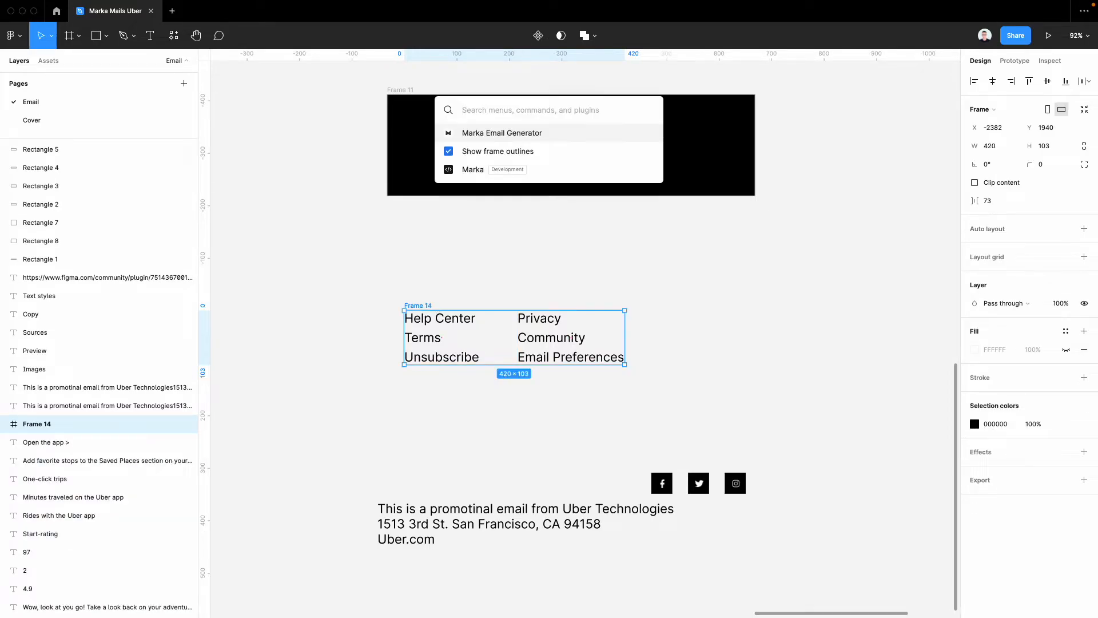
{"action": "key", "text": "Return"}
{"action": "left_click", "coordinate": [239, 135]}
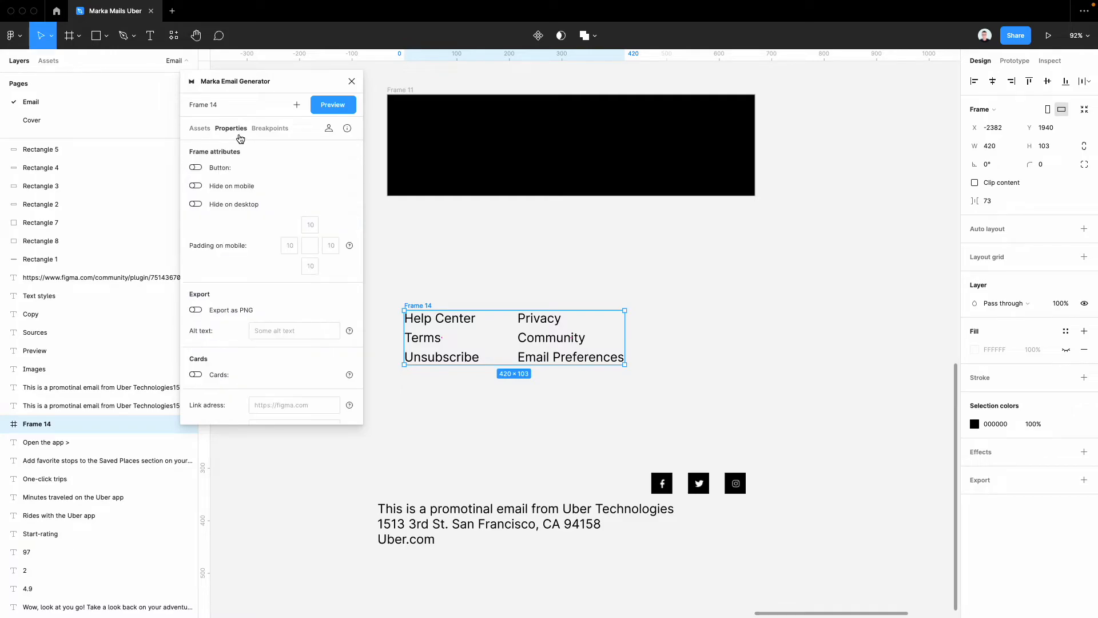
{"action": "scroll", "coordinate": [195, 303], "scroll_direction": "down", "scroll_amount": 3}
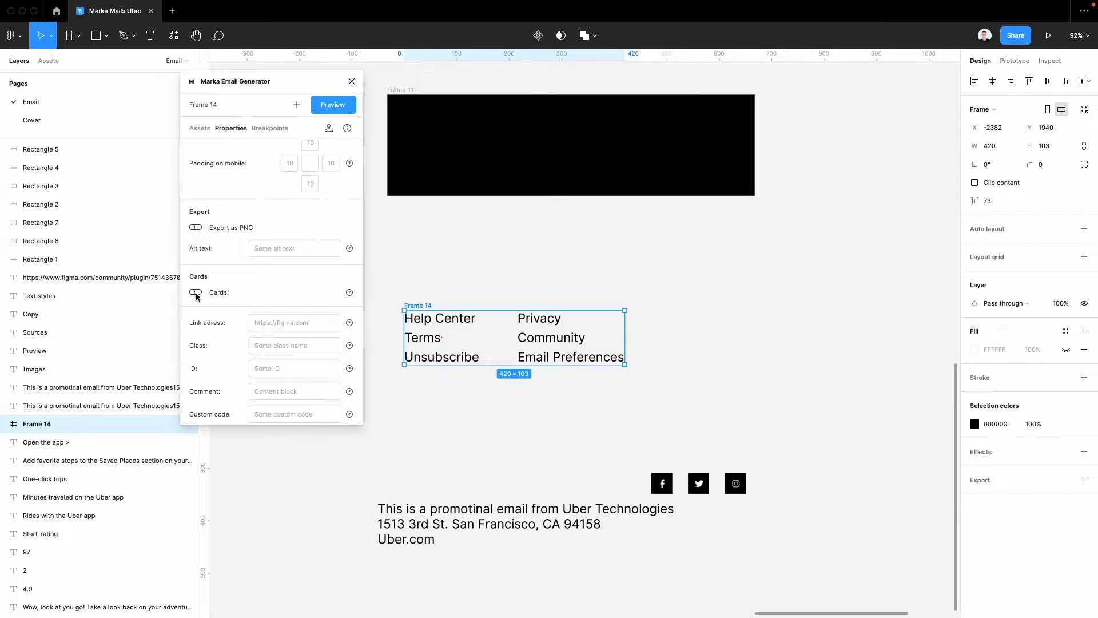
{"action": "left_click", "coordinate": [195, 293]}
{"action": "left_click", "coordinate": [491, 253]}
{"action": "left_click", "coordinate": [415, 306]}
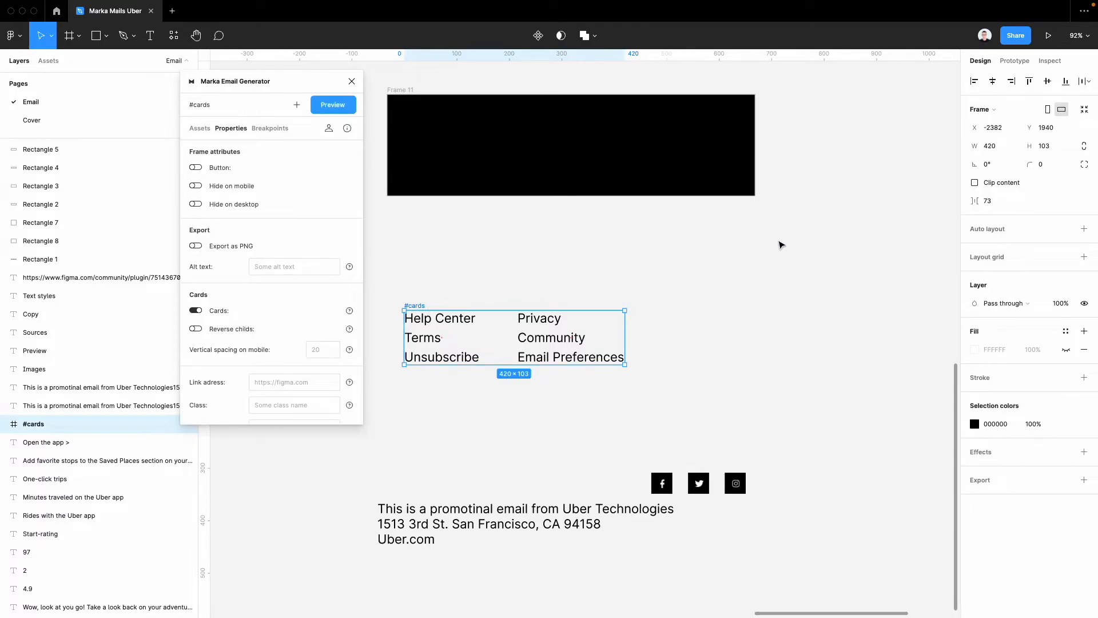
Step: Add auto layout to the #cards links frame and set both of its columns to fill container width
{"action": "left_click", "coordinate": [1084, 229]}
{"action": "left_click", "coordinate": [574, 352]}
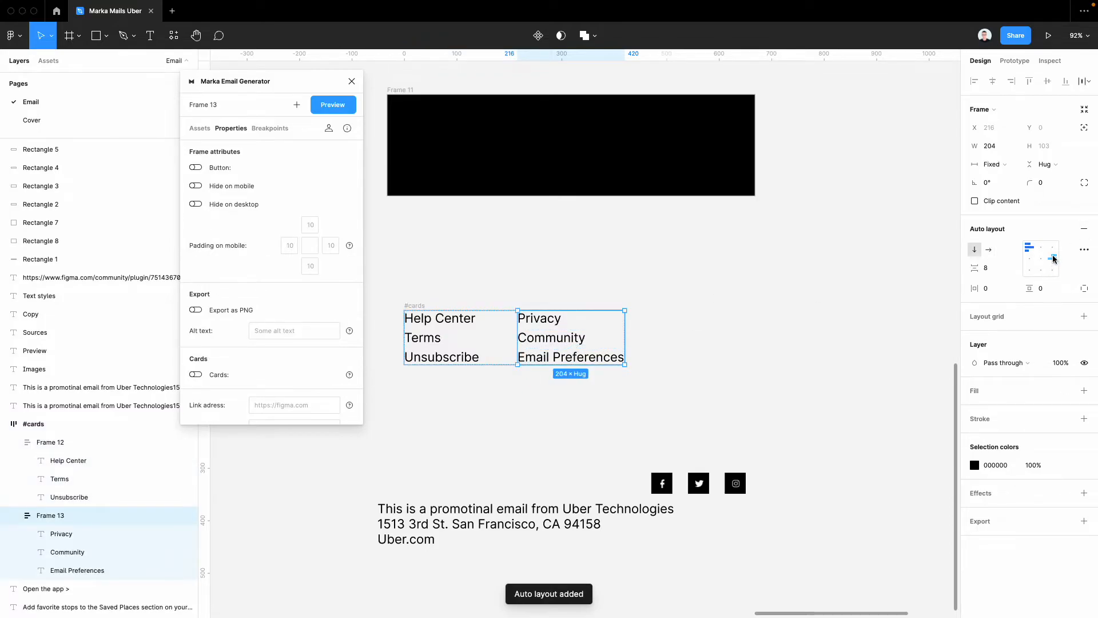
{"action": "left_click", "coordinate": [997, 164]}
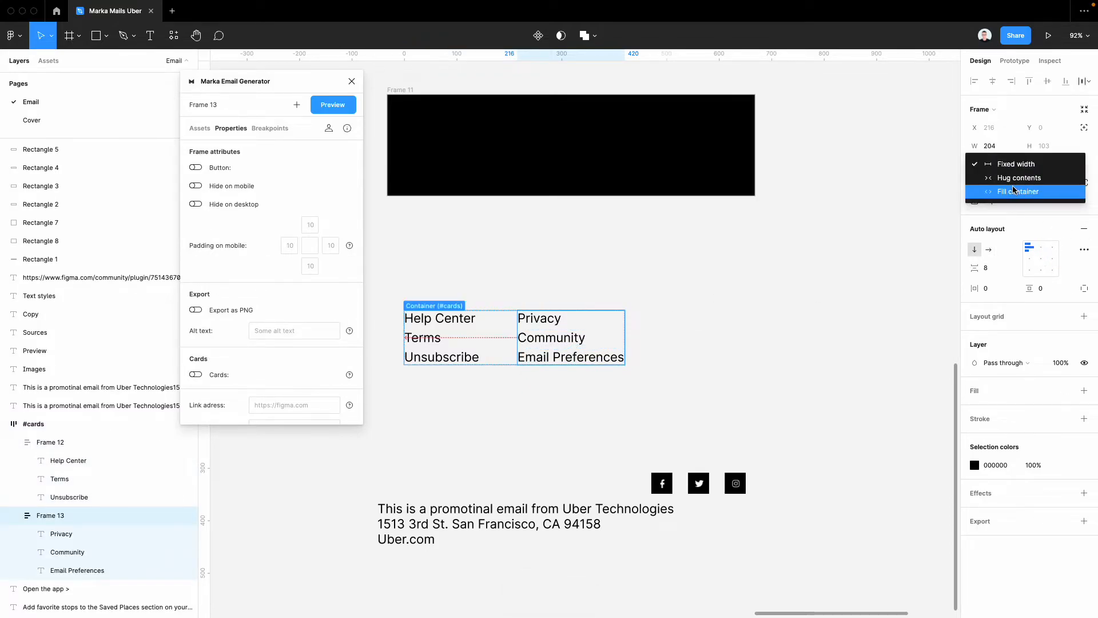
{"action": "left_click", "coordinate": [1014, 191]}
{"action": "left_click", "coordinate": [452, 358]}
{"action": "left_click", "coordinate": [998, 166]}
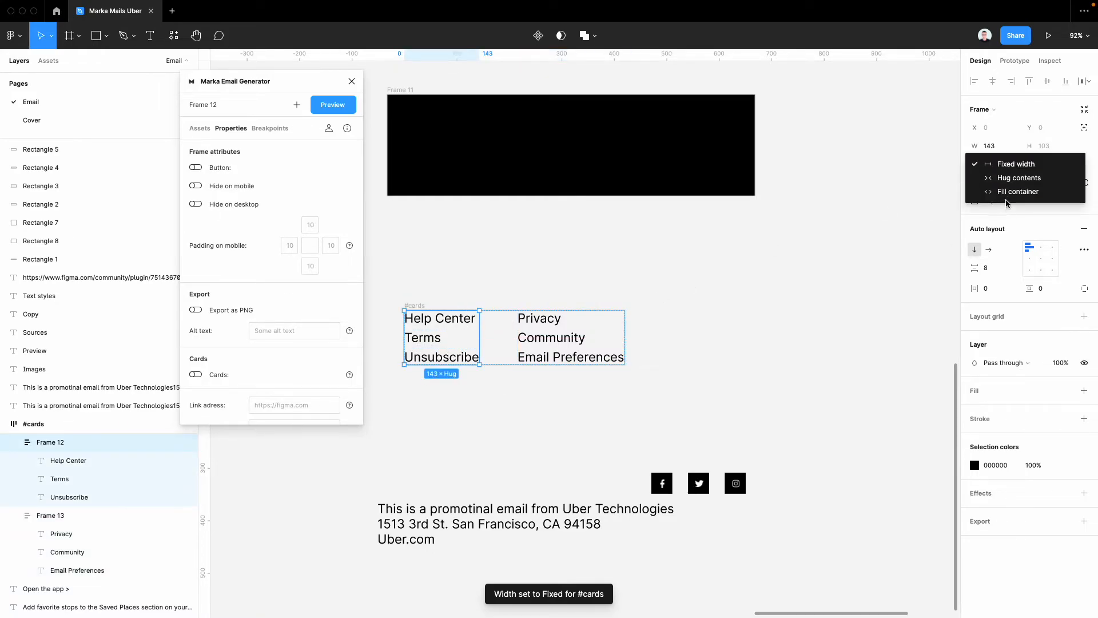
{"action": "left_click", "coordinate": [1011, 193]}
{"action": "left_click", "coordinate": [673, 249]}
Step: Widen the #cards links frame to about 541 px and close the plugin window
{"action": "left_click", "coordinate": [421, 314]}
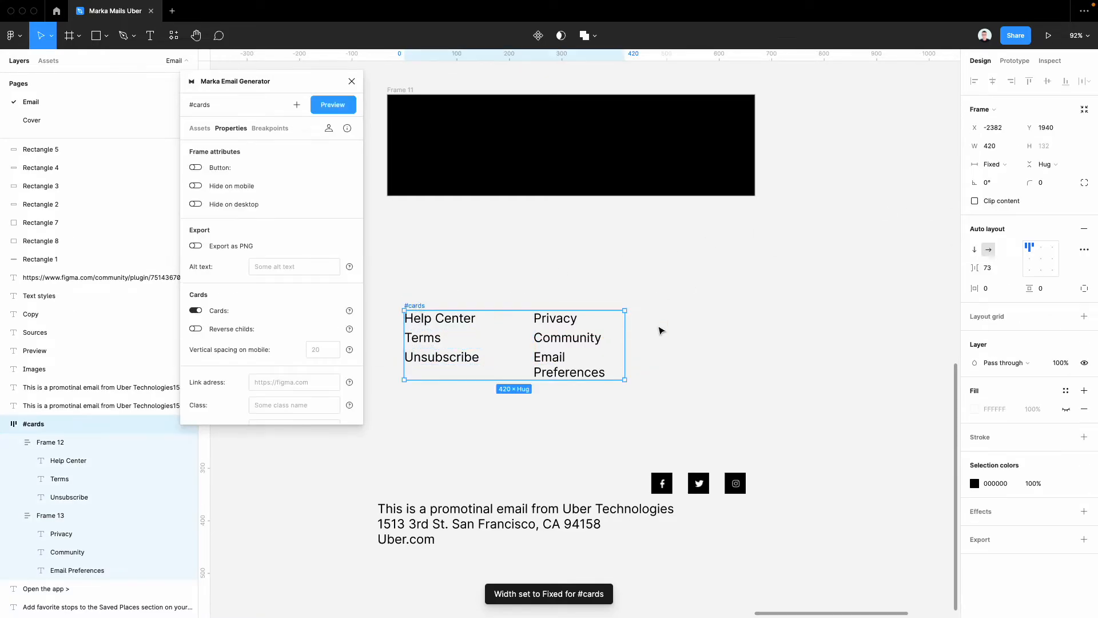
{"action": "left_click_drag", "start_coordinate": [625, 331], "coordinate": [688, 338]}
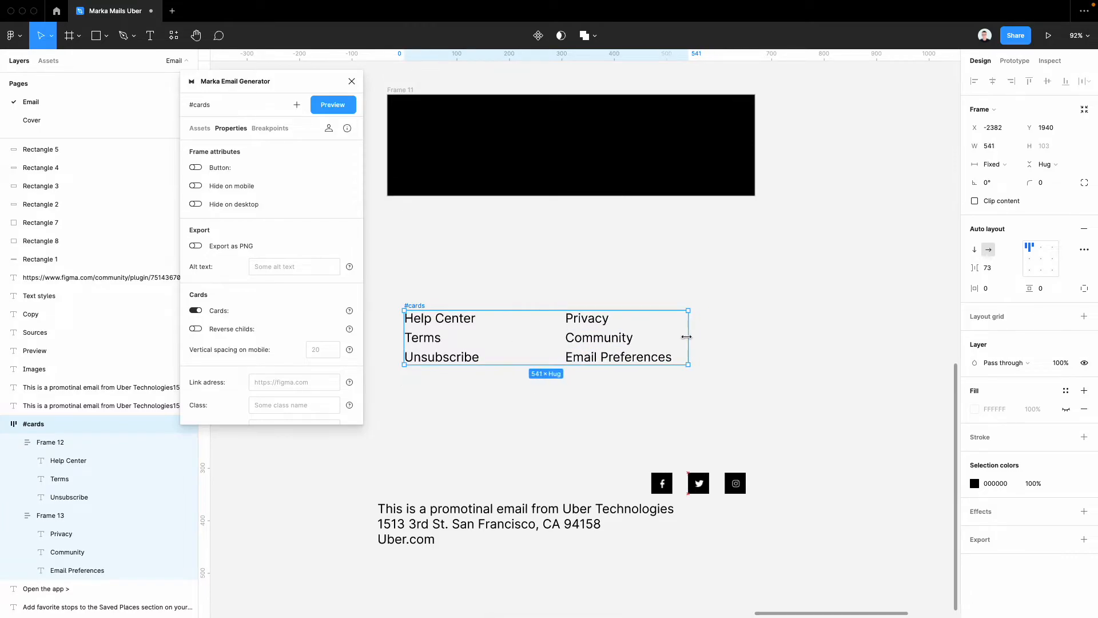
{"action": "left_click", "coordinate": [352, 82]}
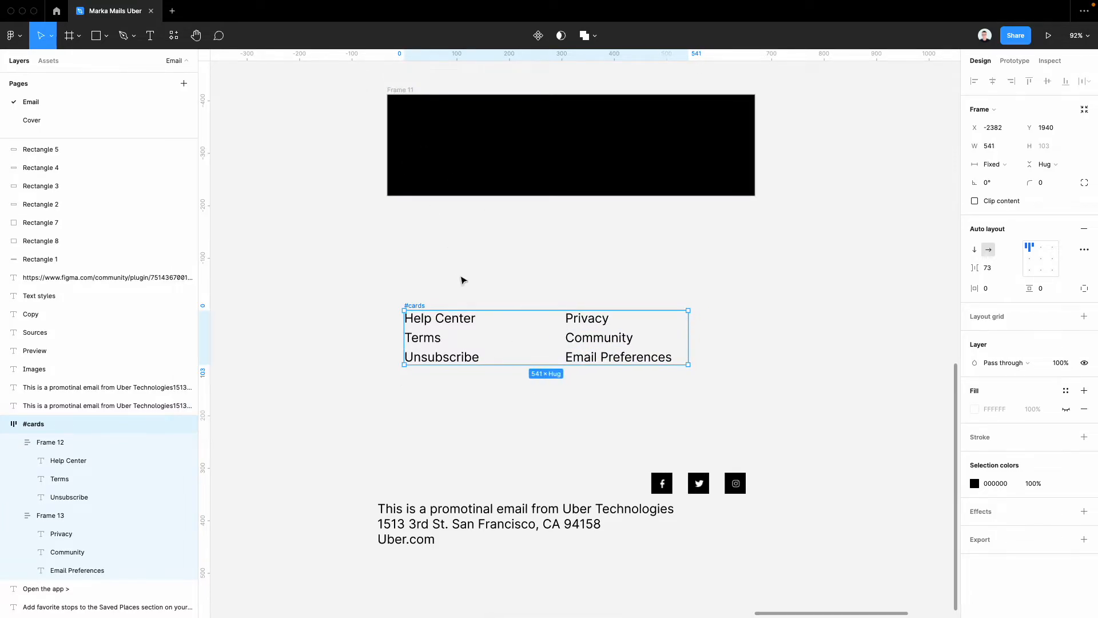
Step: Apply the Caption text style to all six footer links
{"action": "scroll", "coordinate": [495, 389], "scroll_direction": "up", "scroll_amount": 3}
{"action": "scroll", "coordinate": [763, 422], "scroll_direction": "down", "scroll_amount": 2}
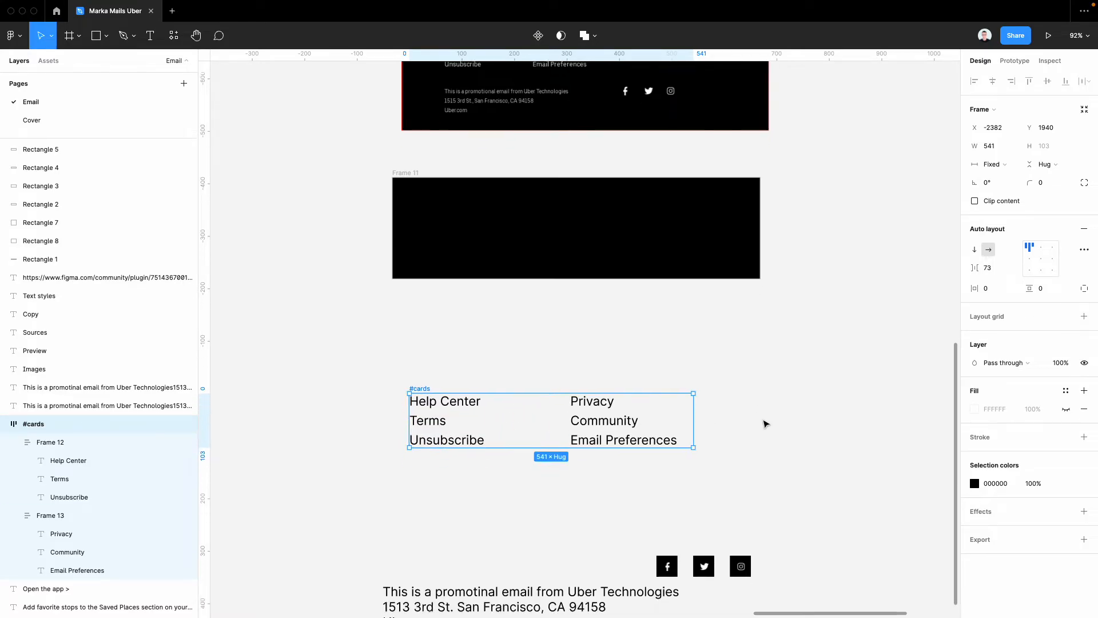
{"action": "key", "text": "Return"}
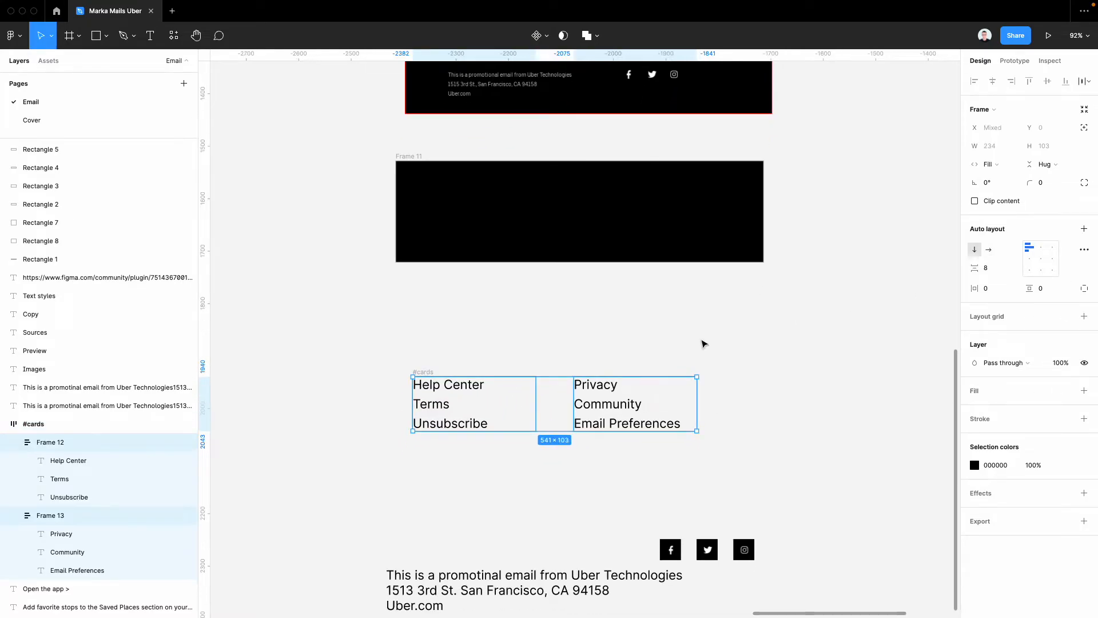
{"action": "key", "text": "Return"}
{"action": "left_click", "coordinate": [1084, 239]}
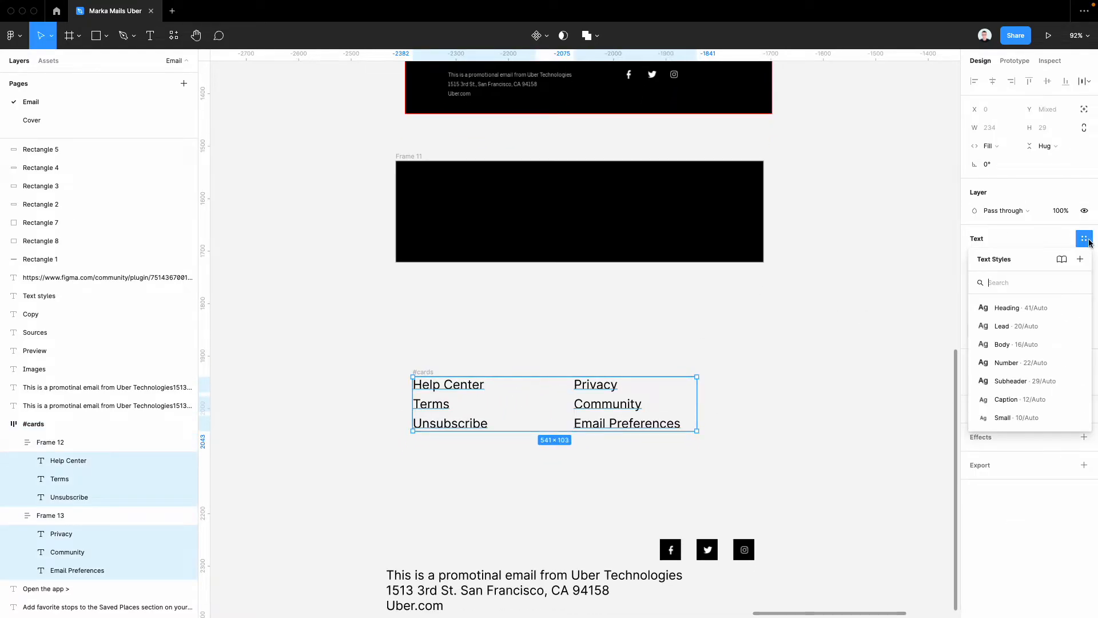
{"action": "left_click", "coordinate": [1041, 404]}
{"action": "left_click", "coordinate": [753, 385]}
{"action": "left_click", "coordinate": [448, 381]}
{"action": "left_click", "coordinate": [796, 373]}
Step: Change the text fill of all six footer links to white (FFFFFF)
{"action": "left_click", "coordinate": [428, 373]}
{"action": "key", "text": "Return"}
{"action": "key", "text": "Return"}
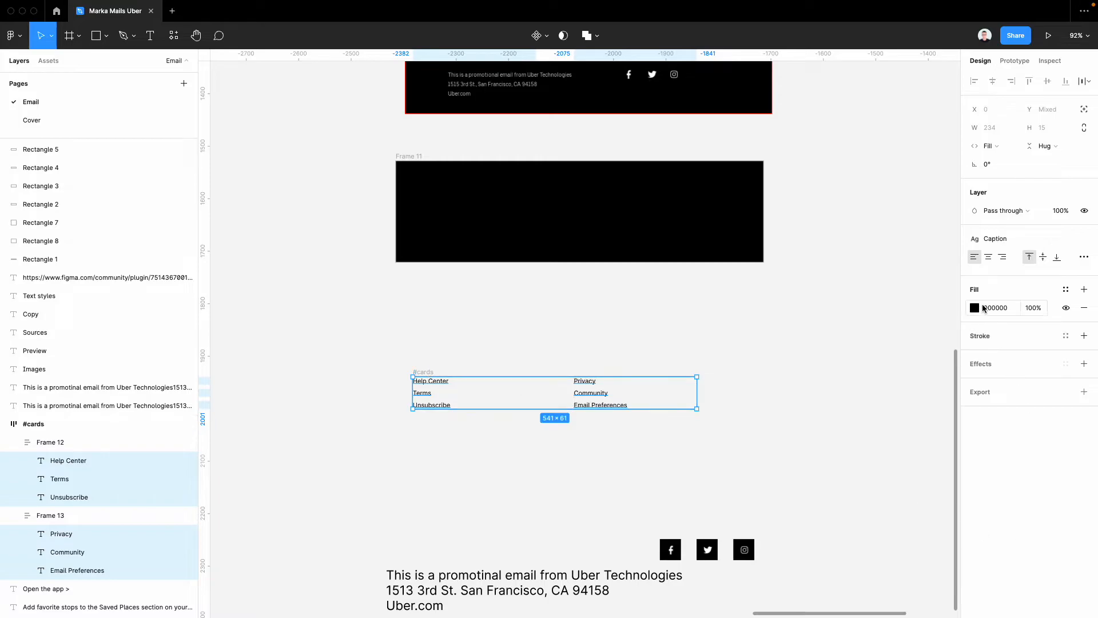
{"action": "left_click", "coordinate": [975, 307]}
{"action": "left_click_drag", "start_coordinate": [915, 361], "coordinate": [702, 316]}
{"action": "left_click", "coordinate": [702, 316]}
Step: Cut the #cards links frame and paste it inside the black Frame 11
{"action": "left_click", "coordinate": [432, 373]}
{"action": "key", "text": "super+x"}
{"action": "left_click", "coordinate": [490, 233]}
{"action": "key", "text": "super+v"}
{"action": "left_click", "coordinate": [405, 167]}
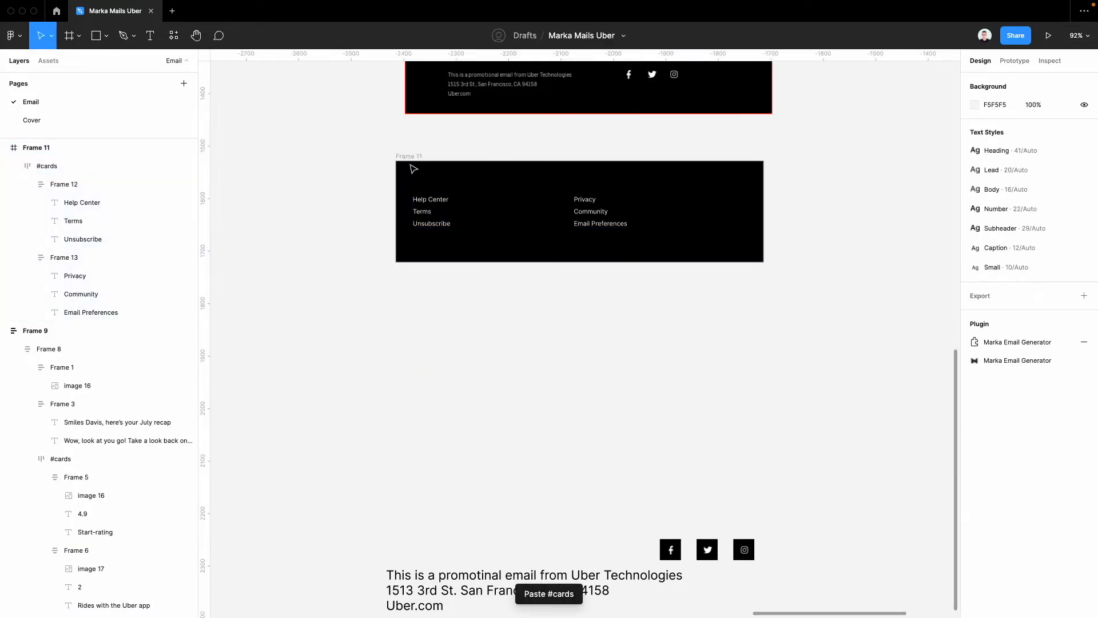
Step: Move Frame 11 closer beneath the reference footer and add auto layout to it
{"action": "left_click", "coordinate": [572, 256]}
{"action": "scroll", "coordinate": [572, 258], "scroll_direction": "up", "scroll_amount": 4}
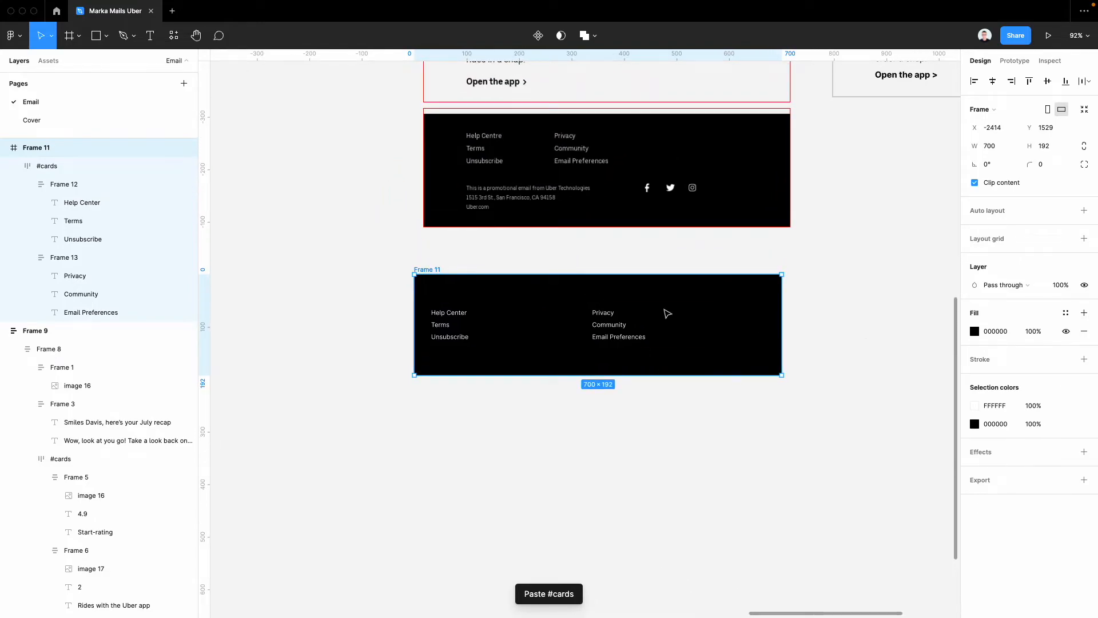
{"action": "left_click_drag", "start_coordinate": [474, 294], "coordinate": [488, 288]}
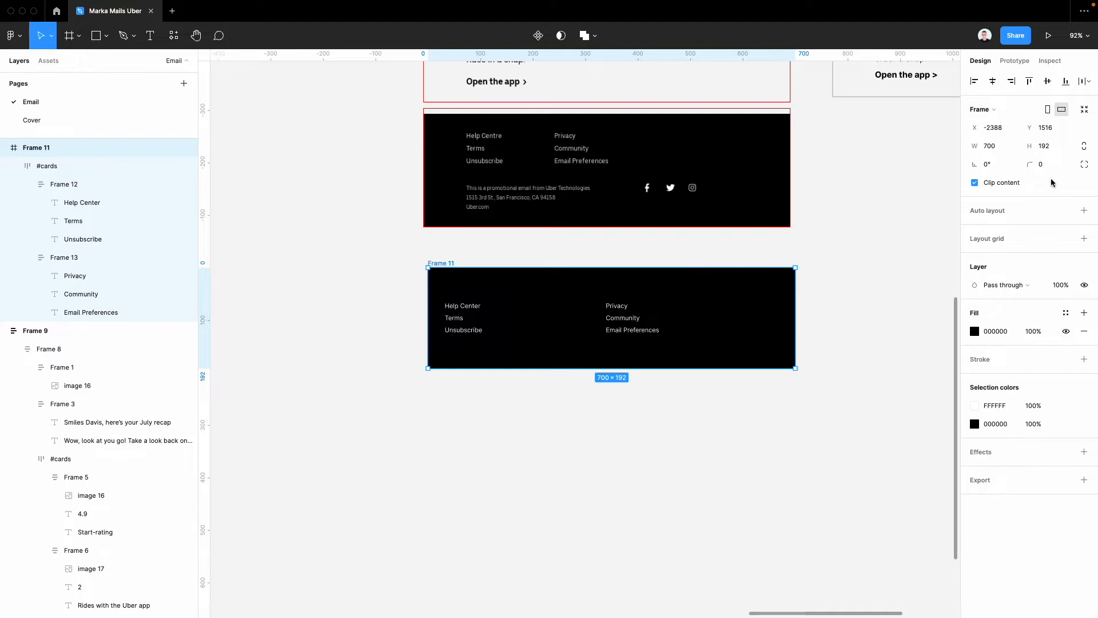
{"action": "left_click", "coordinate": [1083, 212]}
{"action": "left_click", "coordinate": [450, 268]}
{"action": "scroll", "coordinate": [657, 298], "scroll_direction": "up", "scroll_amount": 4}
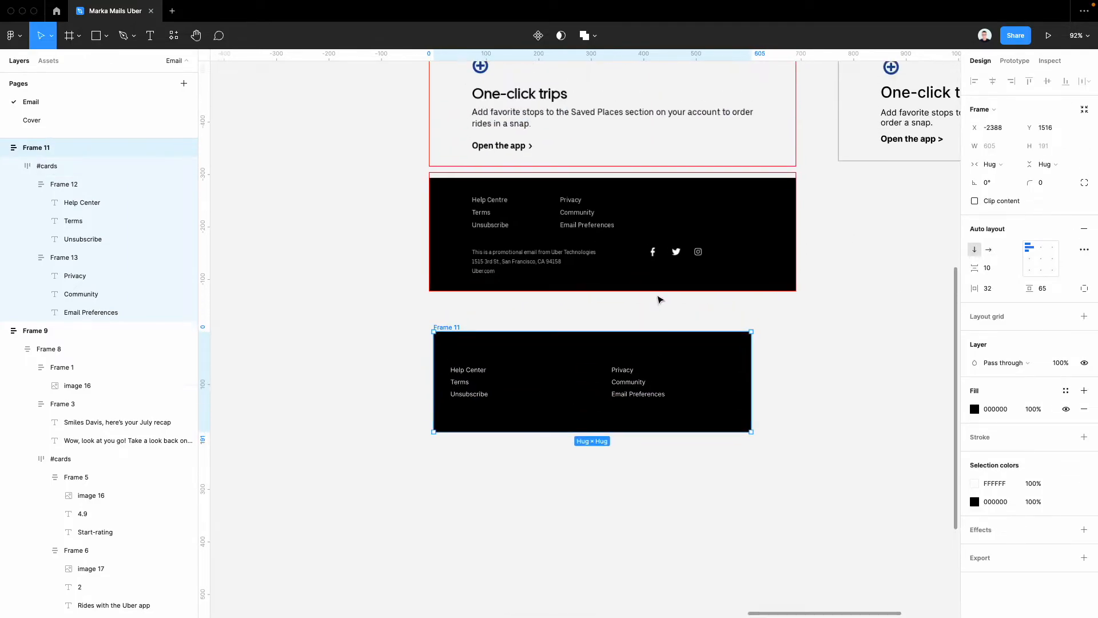
{"action": "scroll", "coordinate": [692, 410], "scroll_direction": "down", "scroll_amount": 2}
{"action": "scroll", "coordinate": [692, 410], "scroll_direction": "right", "scroll_amount": 1}
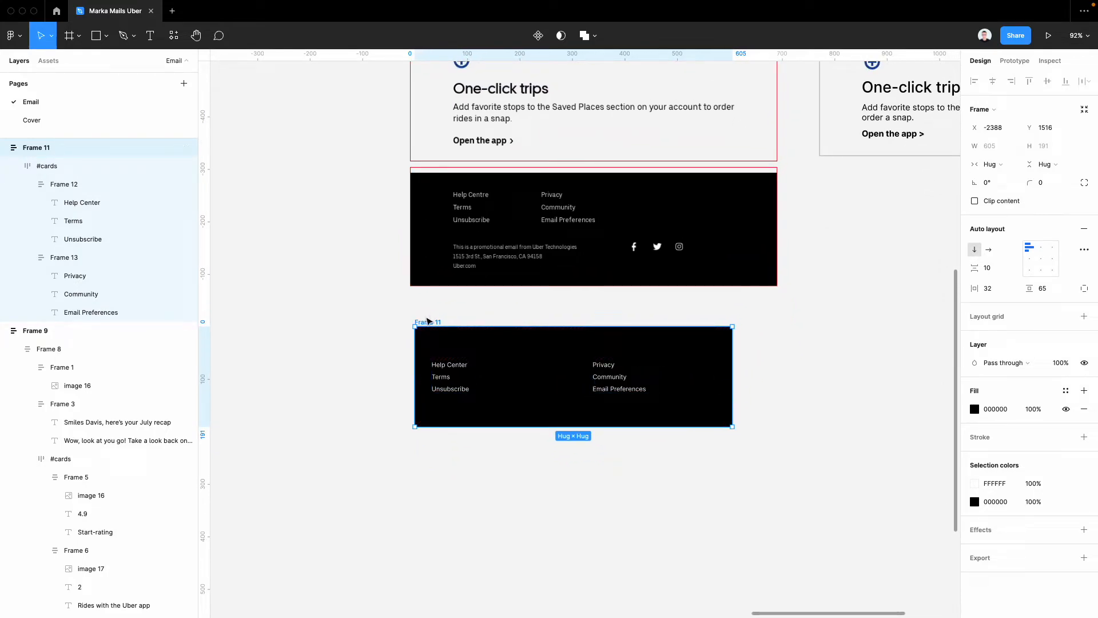
Step: Set Frame 11's vertical padding to 24 and its horizontal padding to 80
{"action": "left_click", "coordinate": [995, 270]}
{"action": "left_click", "coordinate": [1055, 292]}
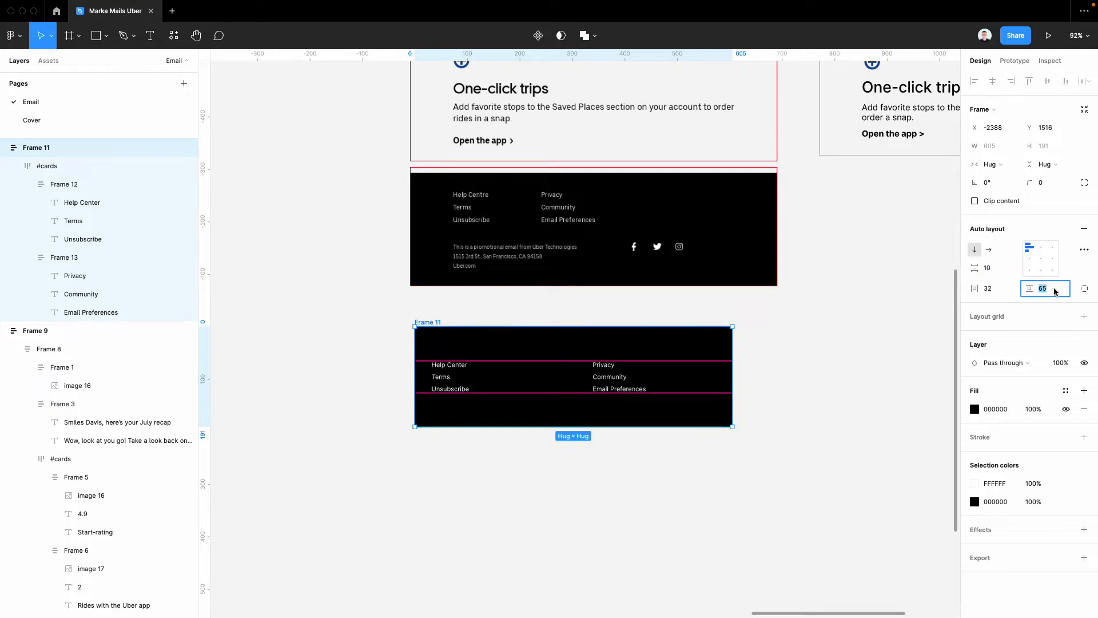
{"action": "type", "text": "24"}
{"action": "key", "text": "Tab"}
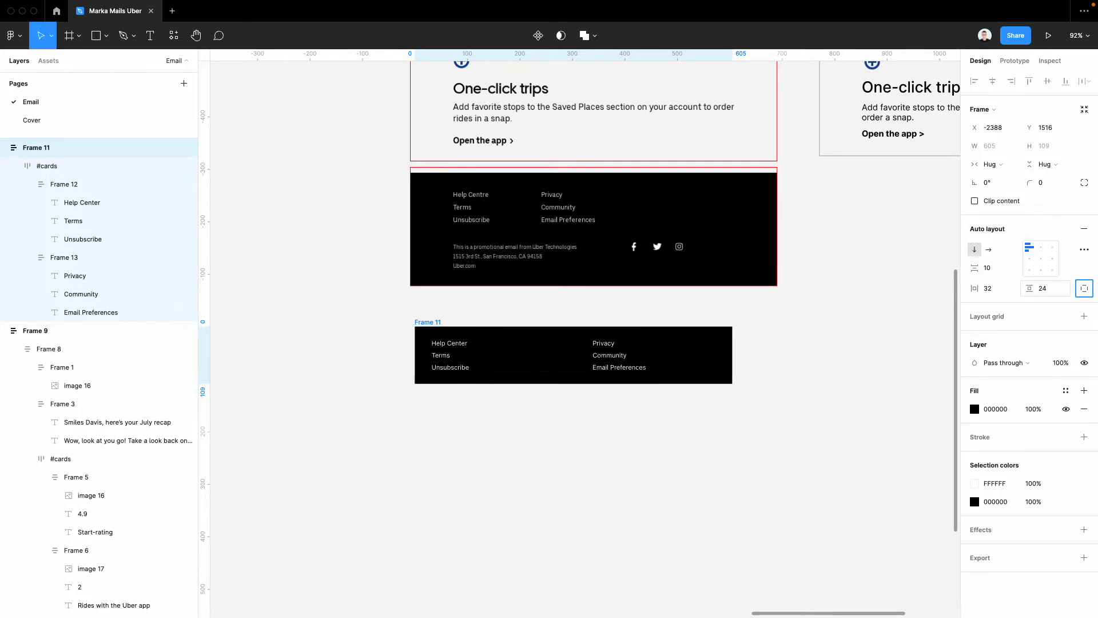
{"action": "left_click", "coordinate": [995, 293]}
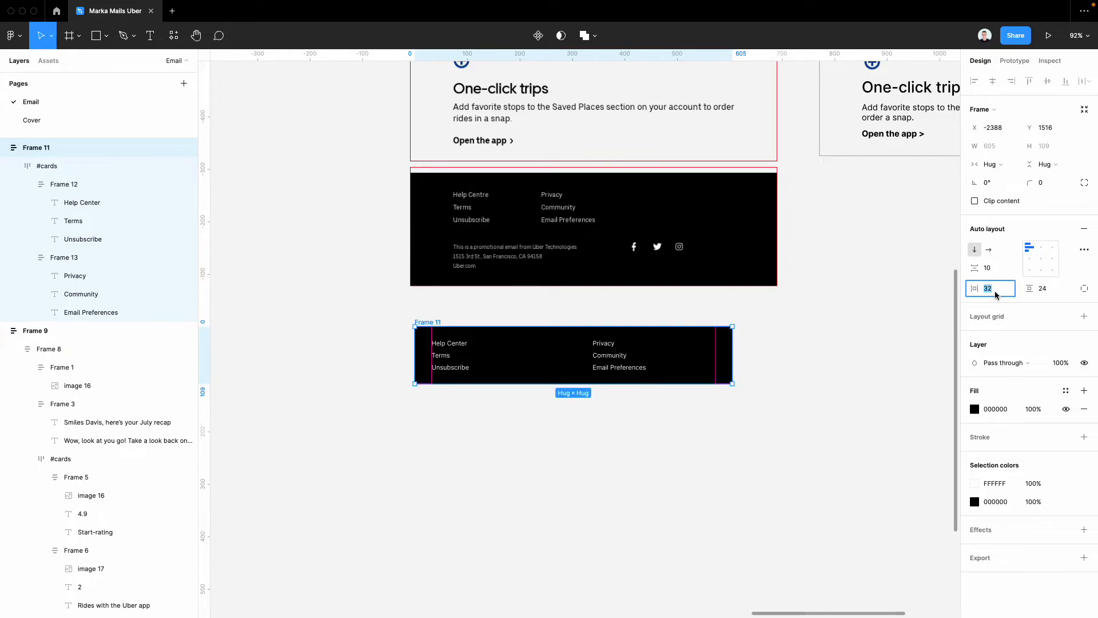
{"action": "key", "text": "Return"}
{"action": "left_click", "coordinate": [616, 461]}
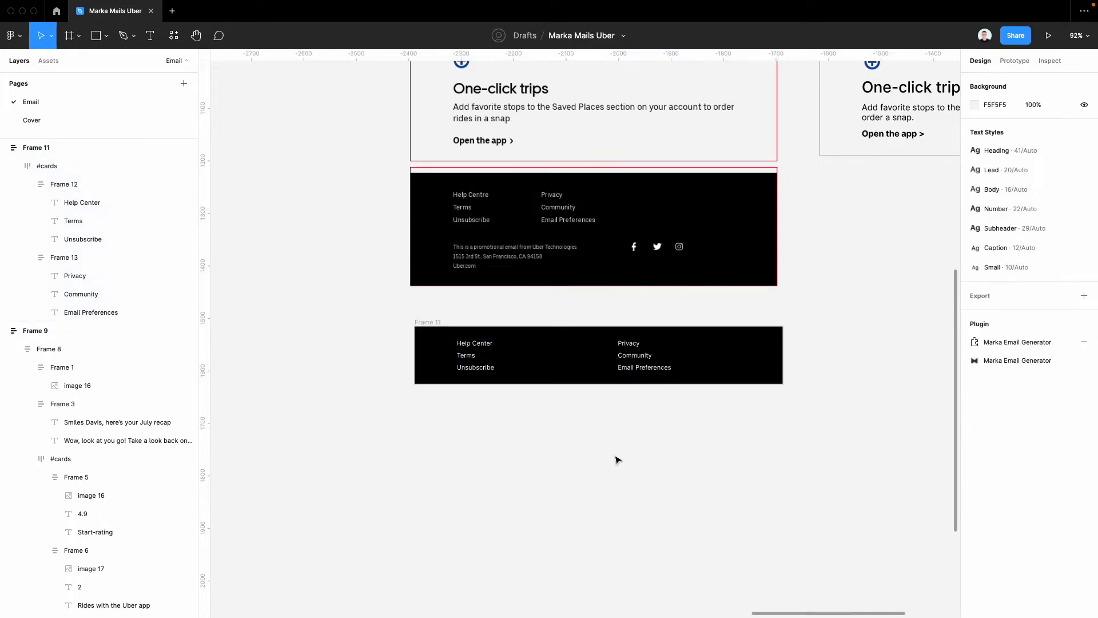
Step: Set Frame 11's left and right padding on mobile to 24 in the Marka Email Generator properties
{"action": "left_click", "coordinate": [433, 324]}
{"action": "key", "text": "super+slash"}
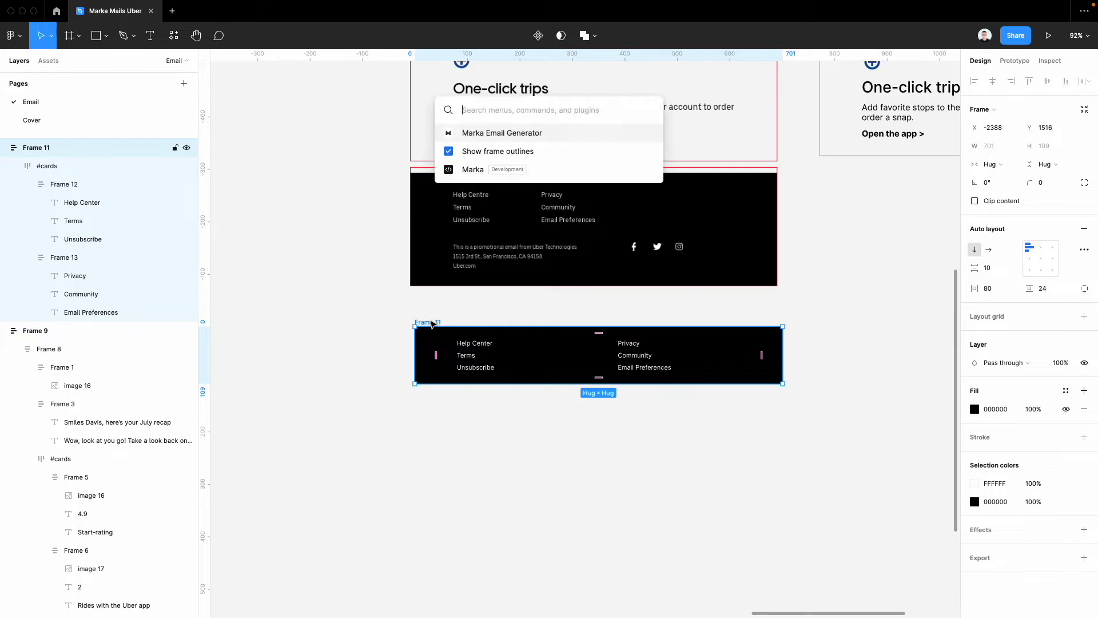
{"action": "key", "text": "Return"}
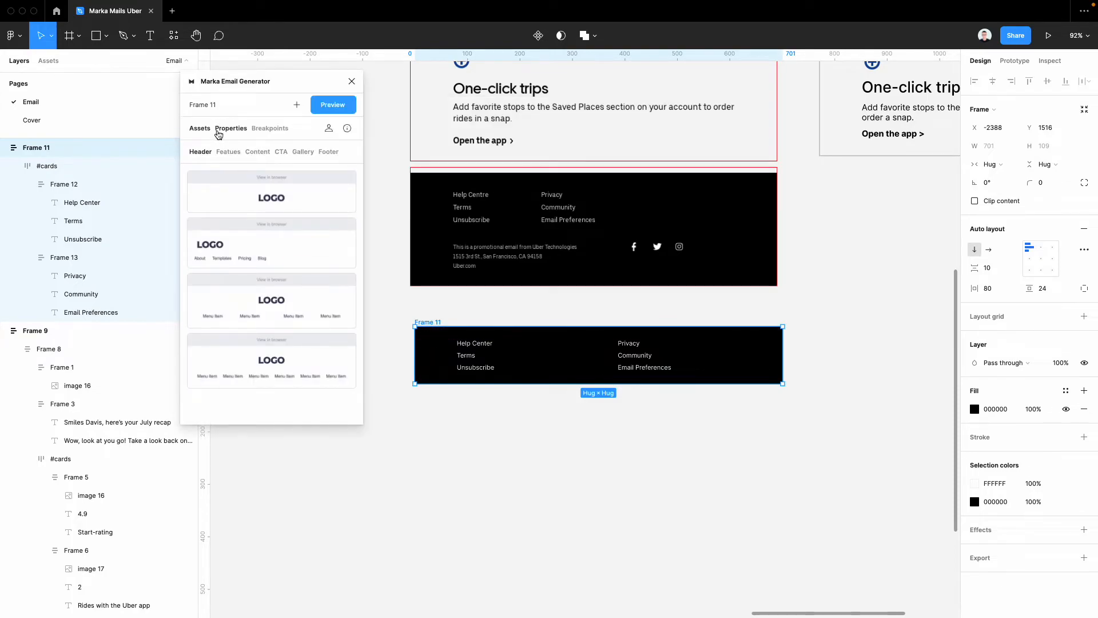
{"action": "left_click", "coordinate": [218, 131]}
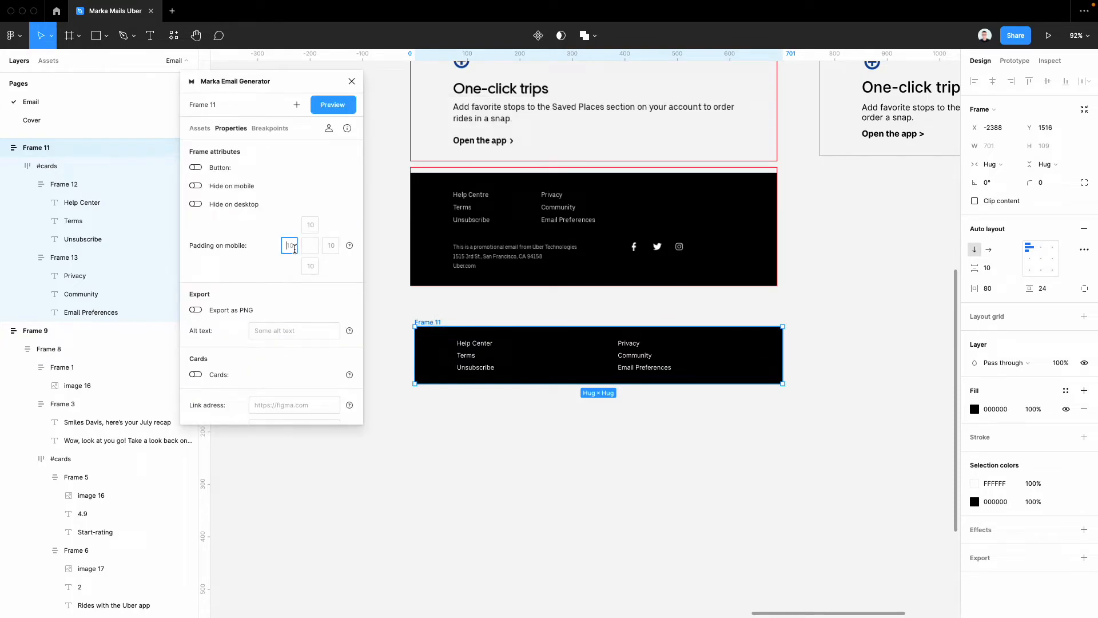
{"action": "type", "text": "24"}
{"action": "key", "text": "Tab"}
{"action": "type", "text": "2"}
{"action": "left_click", "coordinate": [468, 450]}
Step: Move Frame 11 closer beneath the reference footer, lined up with its edges, and close the plugin
{"action": "scroll", "coordinate": [481, 424], "scroll_direction": "up", "scroll_amount": 2}
{"action": "mouse_move", "coordinate": [432, 379]}
{"action": "left_mouse_down"}
{"action": "mouse_move", "coordinate": [457, 383]}
{"action": "mouse_move", "coordinate": [421, 366]}
{"action": "left_mouse_up"}
{"action": "scroll", "coordinate": [492, 343], "scroll_direction": "down", "scroll_amount": 2}
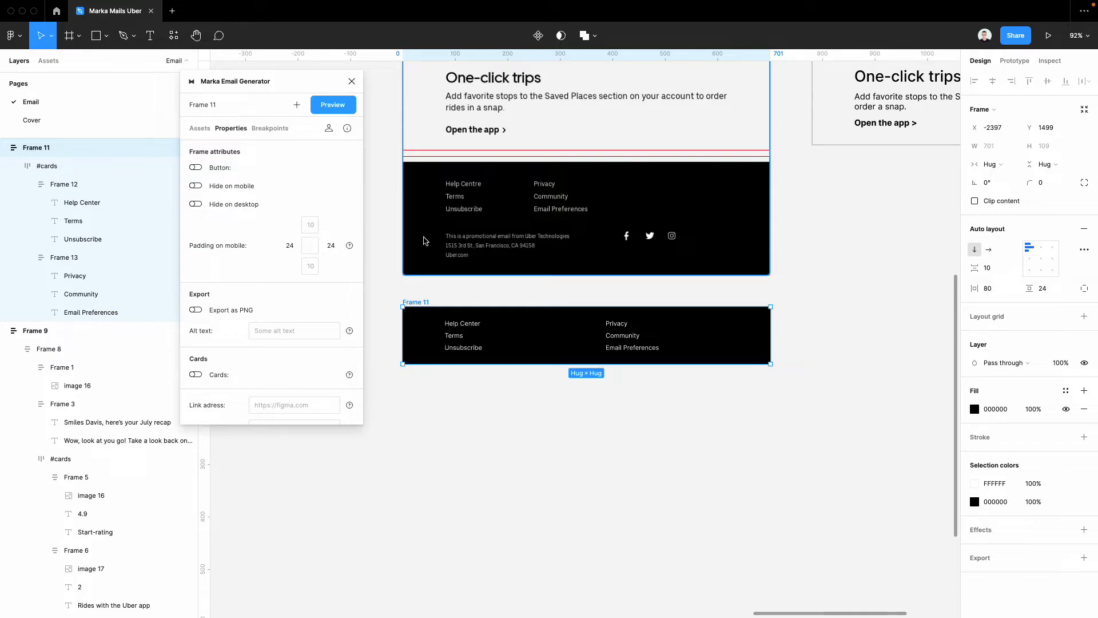
{"action": "left_click", "coordinate": [352, 81]}
Step: Move the promotional email and address text up to the empty canvas area just beneath Frame 11
{"action": "left_click", "coordinate": [462, 240]}
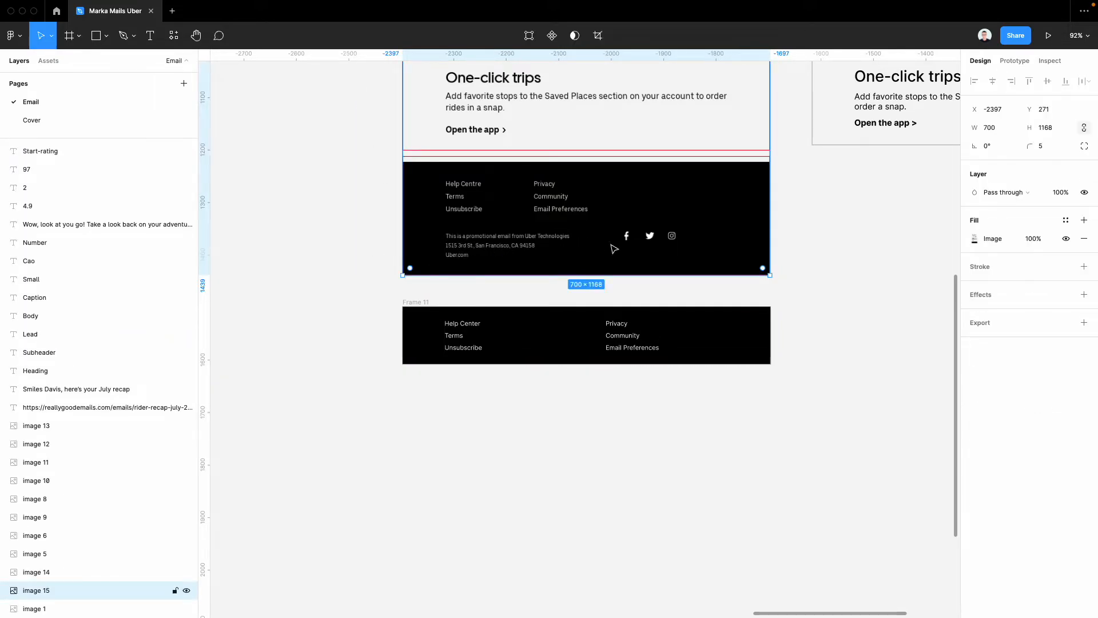
{"action": "left_click", "coordinate": [456, 448]}
{"action": "scroll", "coordinate": [456, 449], "scroll_direction": "down", "scroll_amount": 3}
{"action": "scroll", "coordinate": [475, 520], "scroll_direction": "down", "scroll_amount": 3}
{"action": "left_click_drag", "start_coordinate": [489, 503], "coordinate": [508, 338]}
{"action": "scroll", "coordinate": [555, 341], "scroll_direction": "up", "scroll_amount": 2}
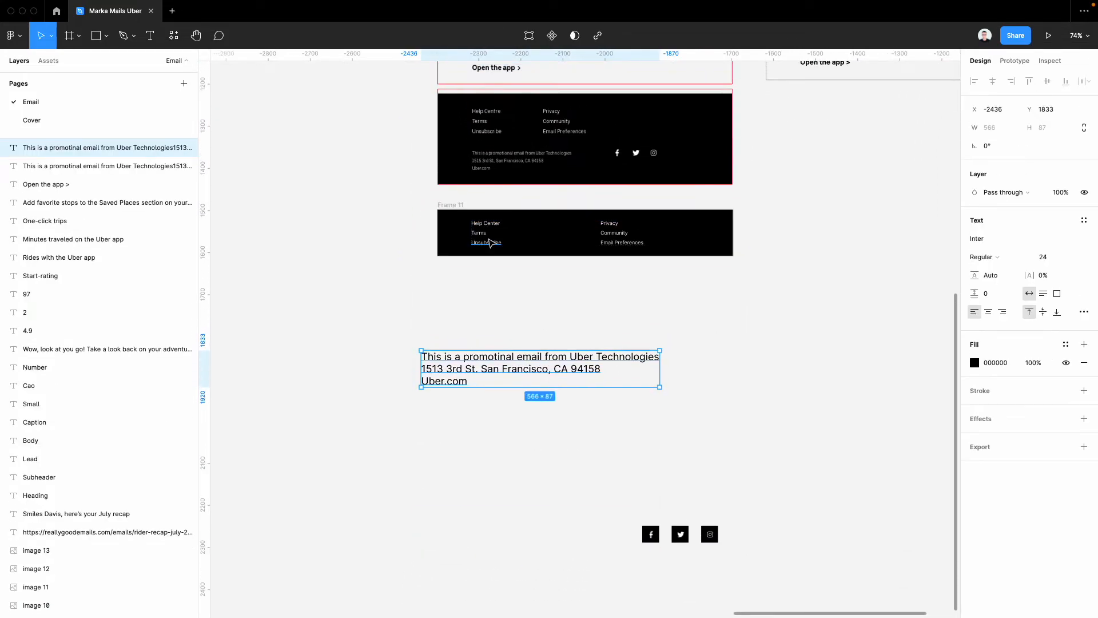
Step: Apply the Unsubscribe link's Caption style to the promotional text and bring the three social icons up beside it
{"action": "left_click", "coordinate": [490, 243]}
{"action": "left_click", "coordinate": [489, 359]}
{"action": "key", "text": "ctrl+alt+v"}
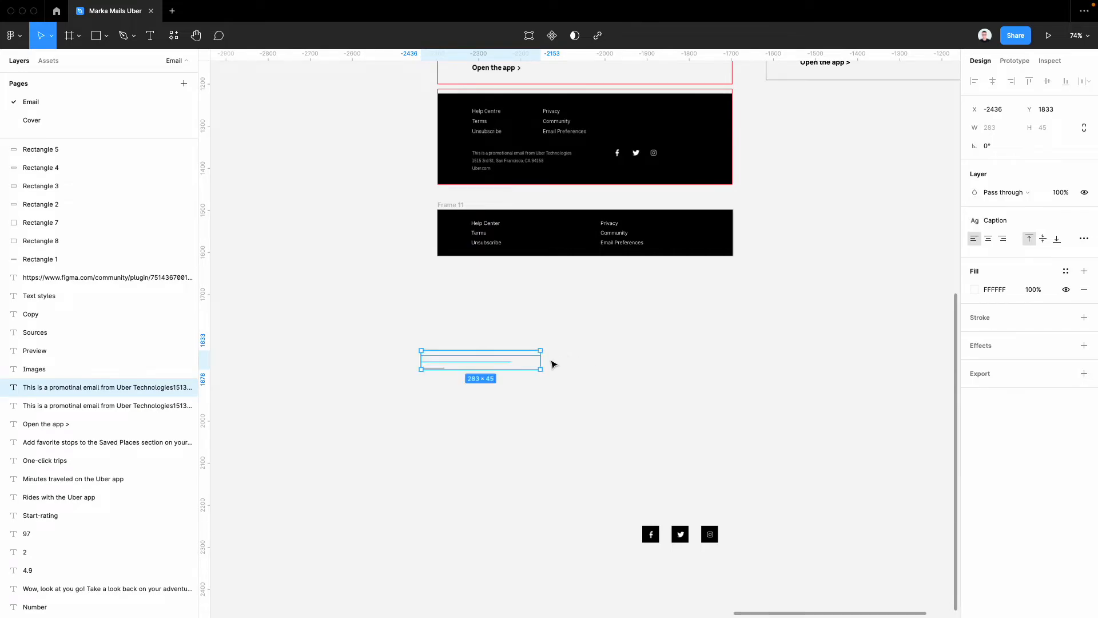
{"action": "left_click_drag", "start_coordinate": [635, 583], "coordinate": [750, 492]}
{"action": "left_click_drag", "start_coordinate": [694, 539], "coordinate": [670, 359]}
Step: Change the promotional text's fill to black (000000) and move the text nearer to Frame 11
{"action": "left_click", "coordinate": [498, 362]}
{"action": "key", "text": "i"}
{"action": "left_click", "coordinate": [557, 251]}
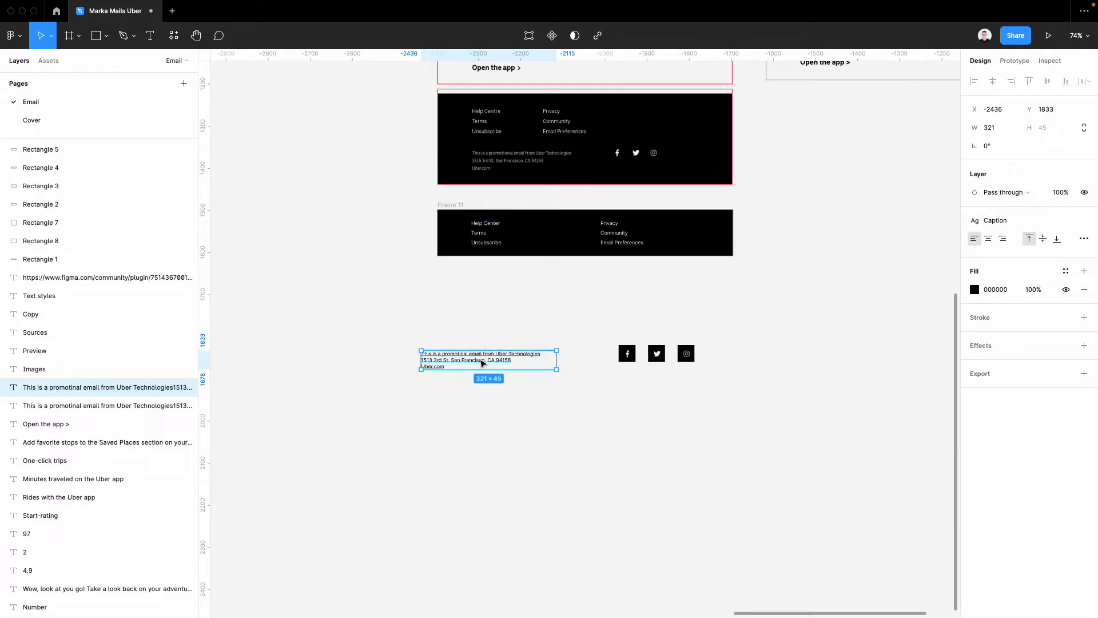
{"action": "left_click_drag", "start_coordinate": [482, 363], "coordinate": [511, 340]}
{"action": "left_click", "coordinate": [571, 392]}
Step: Wrap the three social icons in one frame and add auto layout to it
{"action": "left_click_drag", "start_coordinate": [598, 401], "coordinate": [677, 353]}
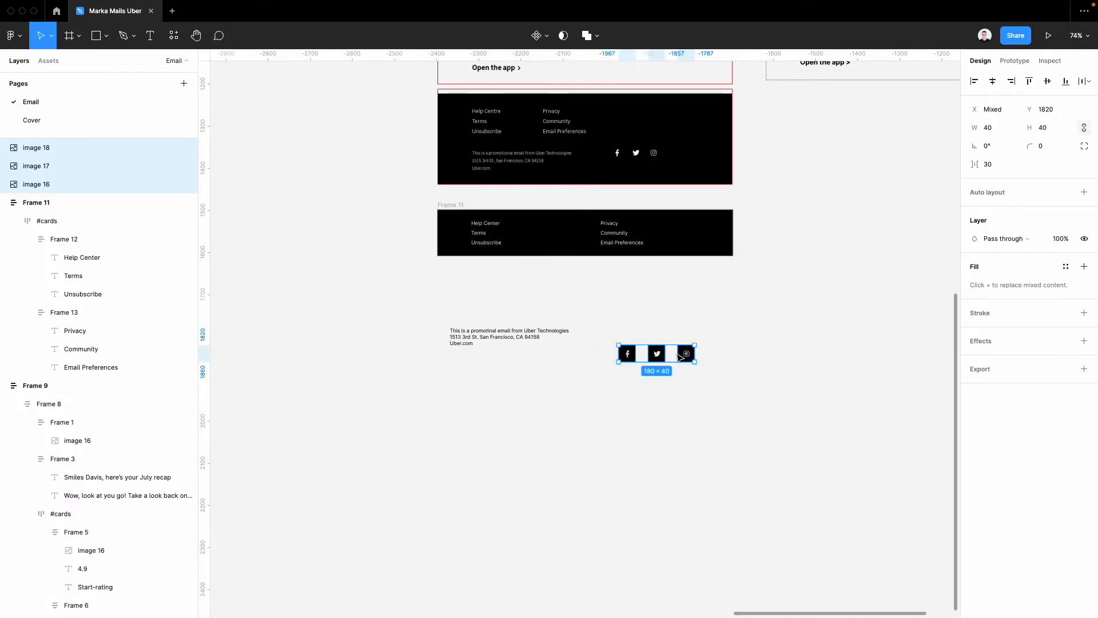
{"action": "scroll", "coordinate": [676, 353], "scroll_direction": "up", "scroll_amount": 5}
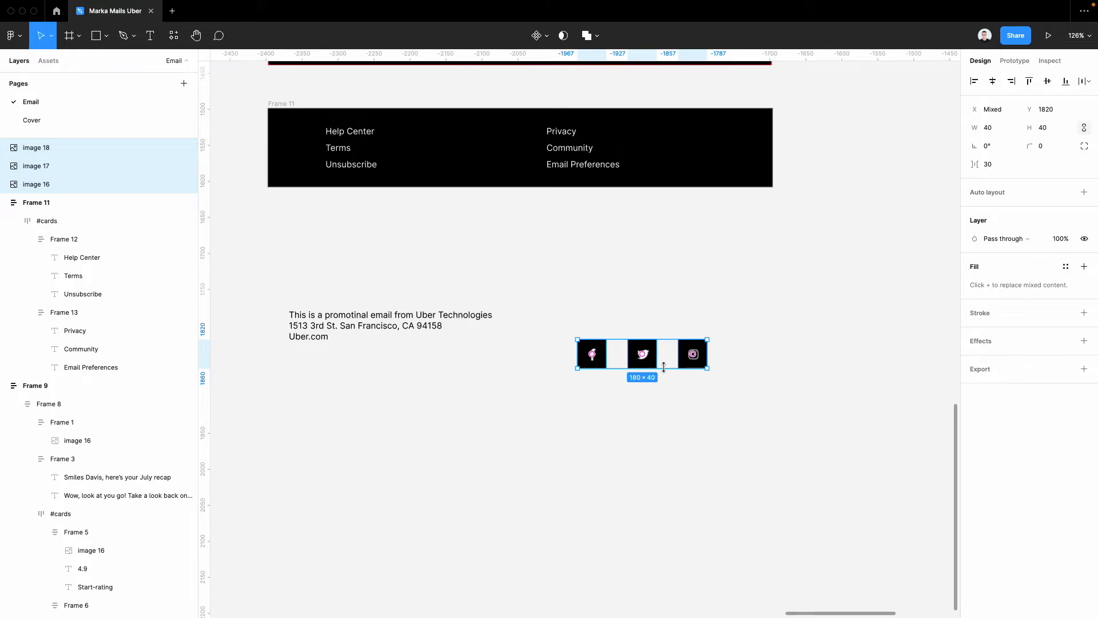
{"action": "key", "text": "super+alt+g"}
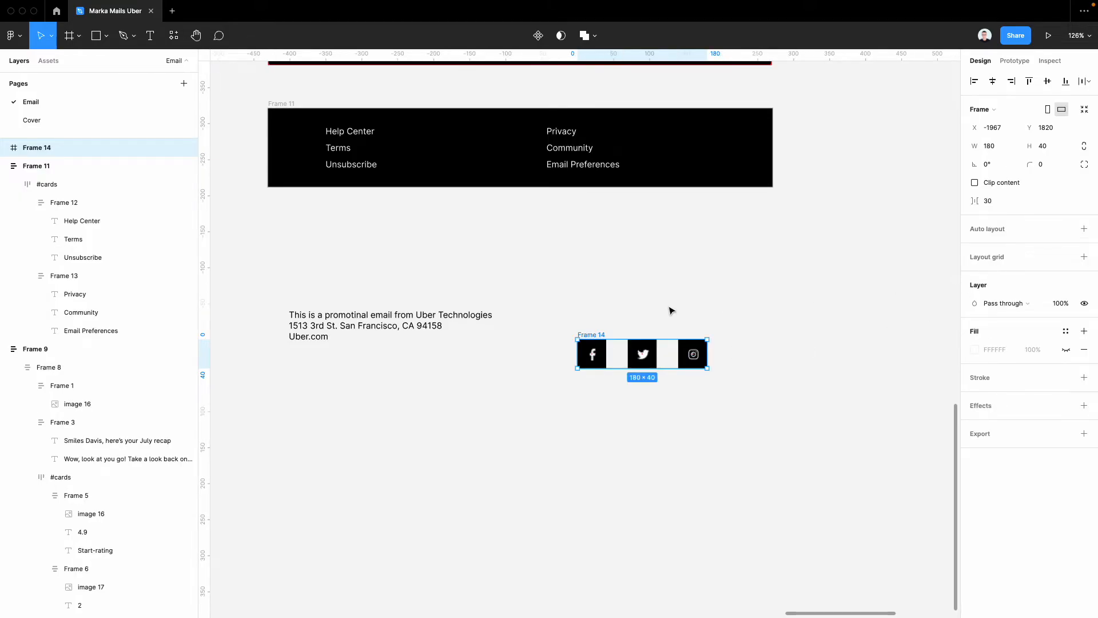
{"action": "key", "text": "shift+a"}
Step: Set the social icon frame's item spacing to 24 and move it level with the promotional text
{"action": "left_click", "coordinate": [992, 272]}
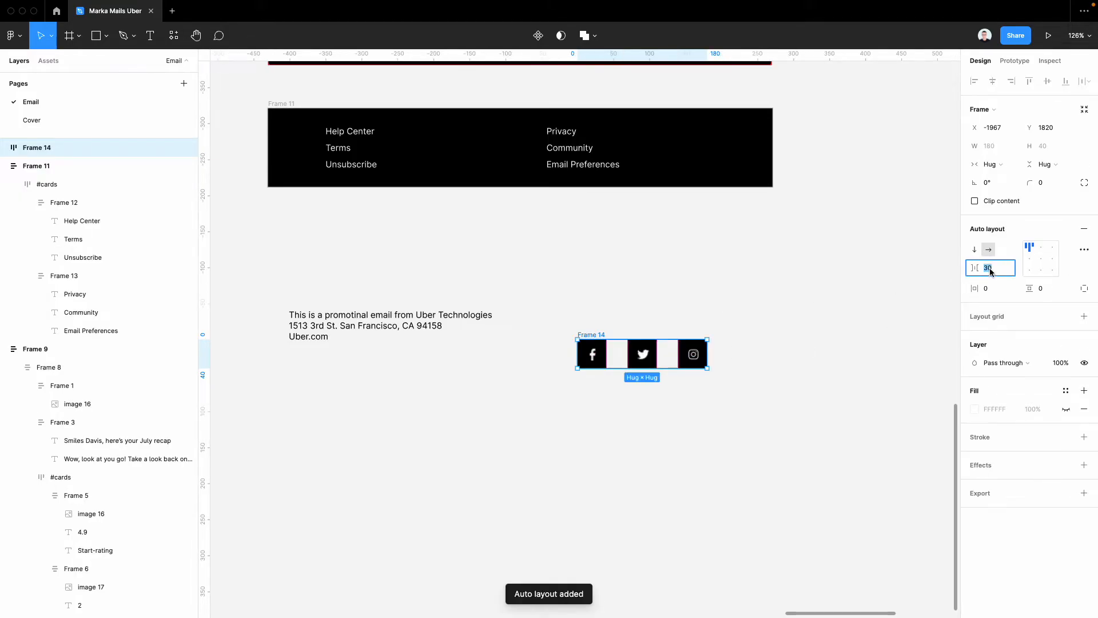
{"action": "type", "text": "24"}
{"action": "key", "text": "Tab"}
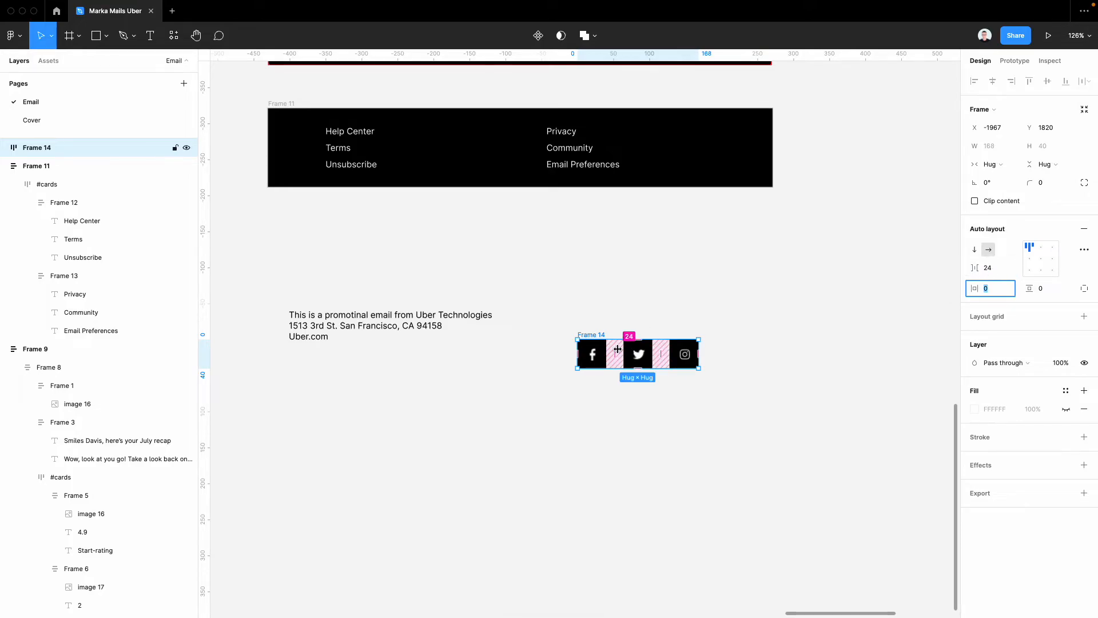
{"action": "left_click_drag", "start_coordinate": [634, 361], "coordinate": [631, 342]}
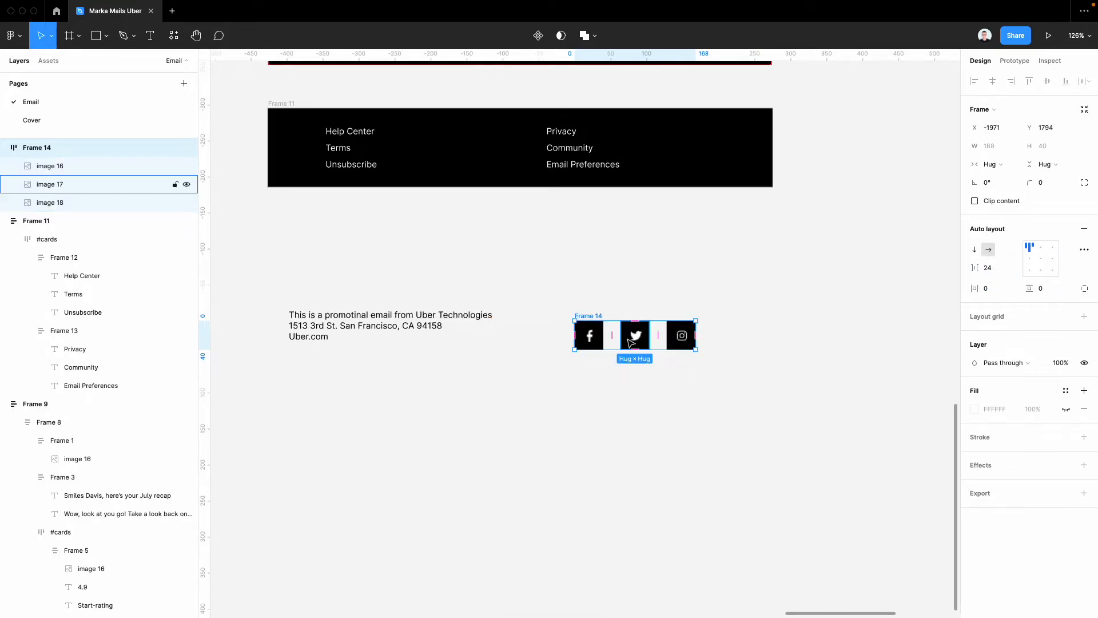
Step: Wrap the promotional text in its own frame and add auto layout to that frame
{"action": "left_click", "coordinate": [383, 312]}
{"action": "left_click_drag", "start_coordinate": [329, 336], "coordinate": [345, 333]}
{"action": "key", "text": "super+alt+g"}
{"action": "left_click", "coordinate": [345, 333]}
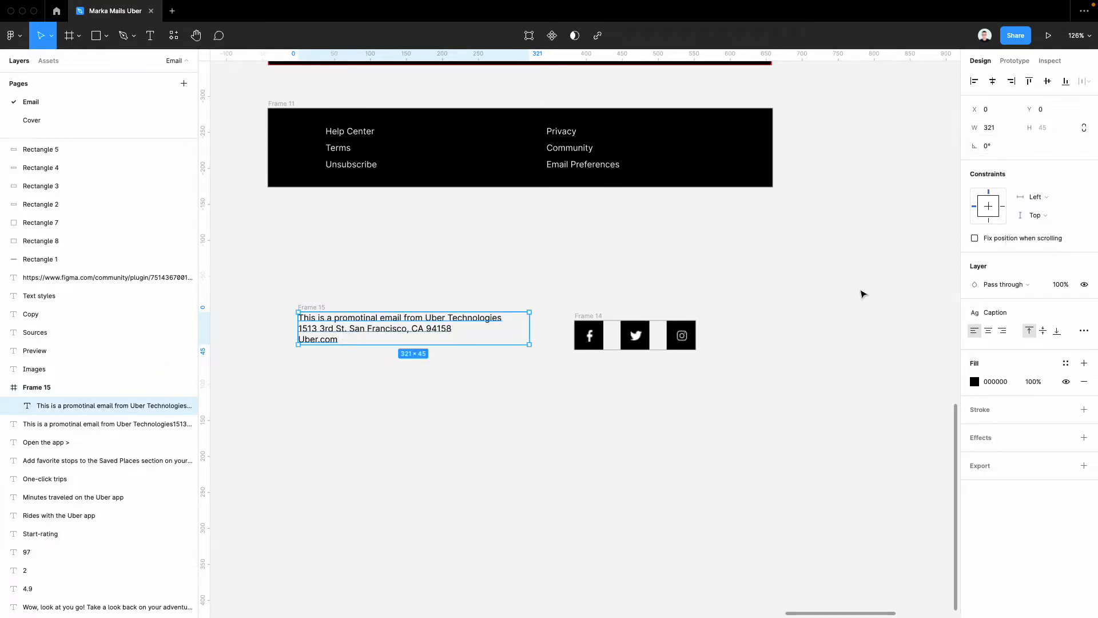
{"action": "key", "text": "Escape"}
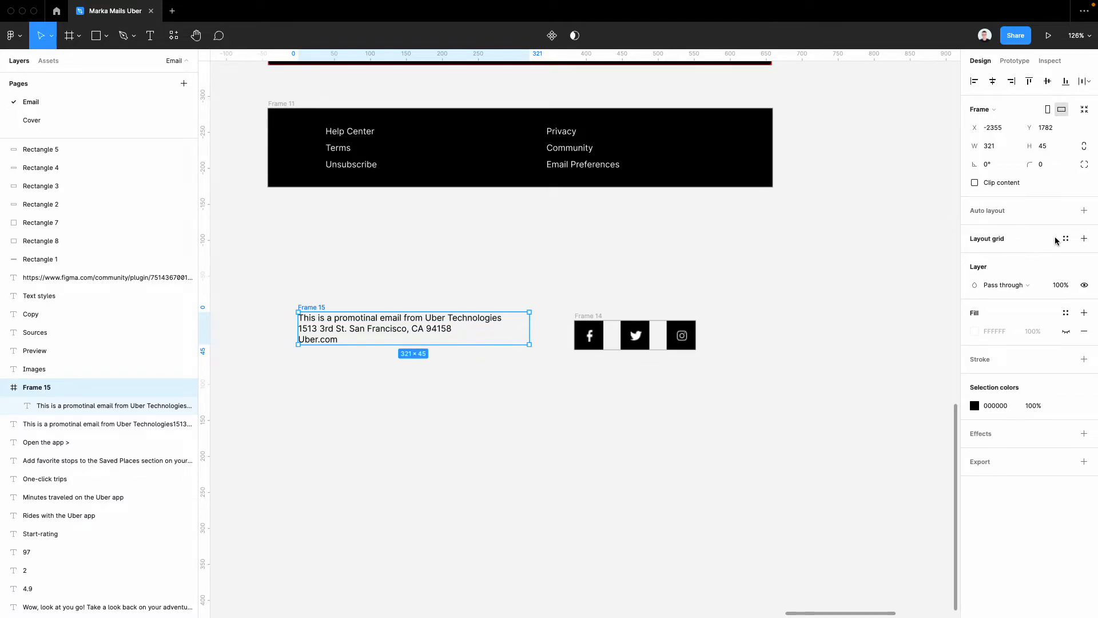
{"action": "left_click", "coordinate": [1084, 211]}
Step: Set the promotional text's width to Fill container and move its frame closer to the social icons
{"action": "left_click", "coordinate": [415, 329]}
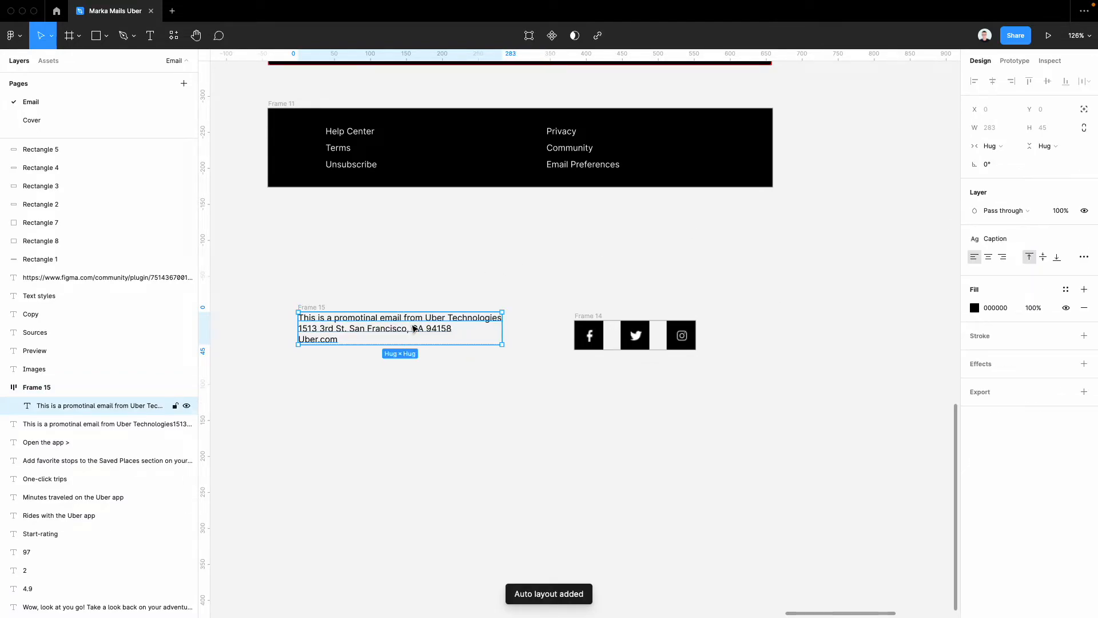
{"action": "left_click", "coordinate": [994, 145]}
{"action": "left_click", "coordinate": [1007, 160]}
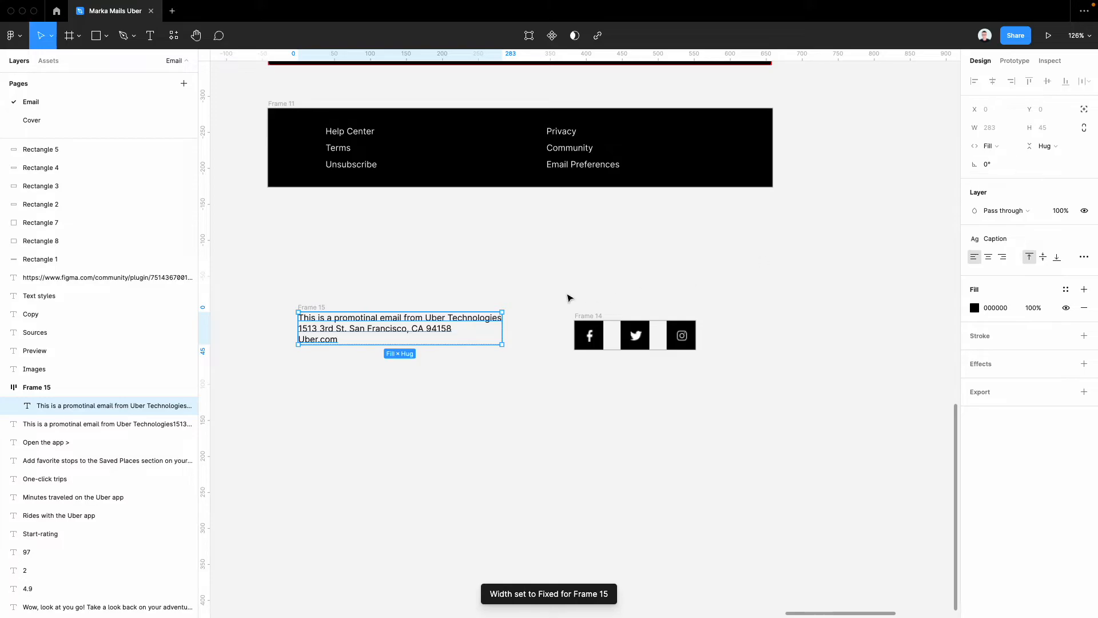
{"action": "left_click", "coordinate": [328, 294]}
{"action": "left_click", "coordinate": [359, 335]}
{"action": "mouse_move", "coordinate": [359, 335]}
{"action": "left_mouse_down"}
{"action": "mouse_move", "coordinate": [360, 321]}
{"action": "mouse_move", "coordinate": [375, 341]}
{"action": "left_mouse_up"}
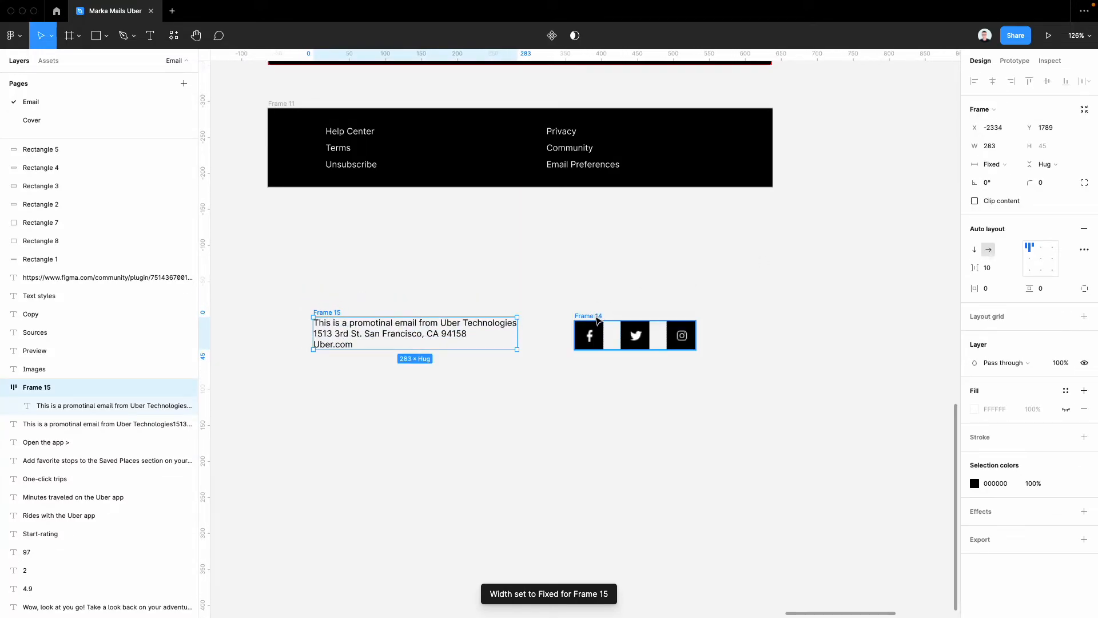
Step: Wrap the promotional text frame and social icon frame in a parent frame and turn on its Cards property in Marka Email Generator
{"action": "left_click", "coordinate": [596, 318], "text": "shift"}
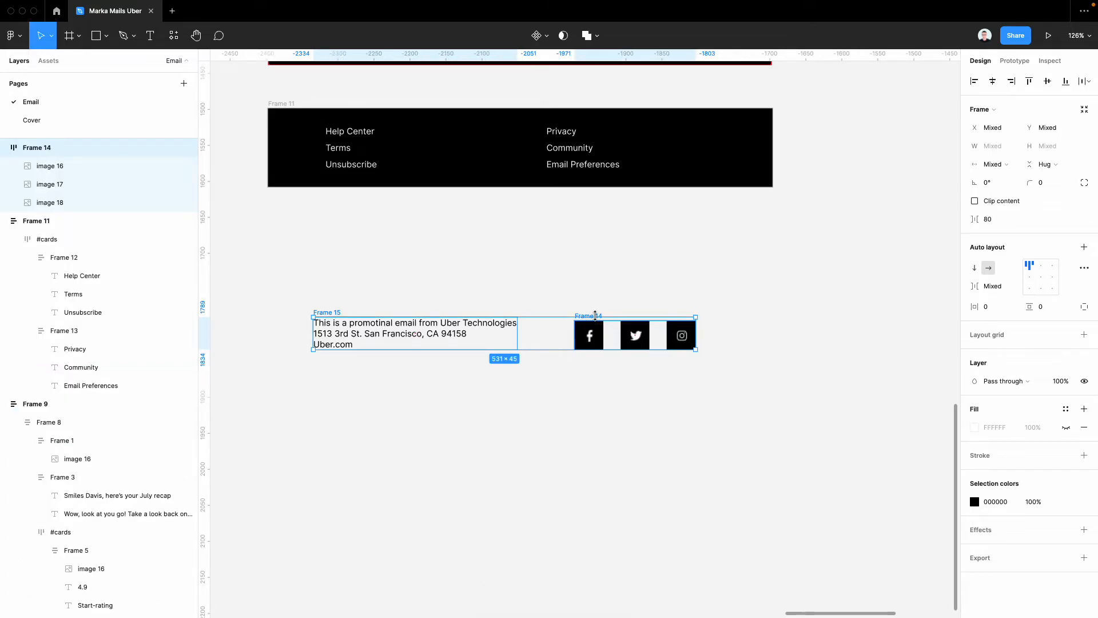
{"action": "key", "text": "super+alt+g"}
{"action": "key", "text": "super+slash"}
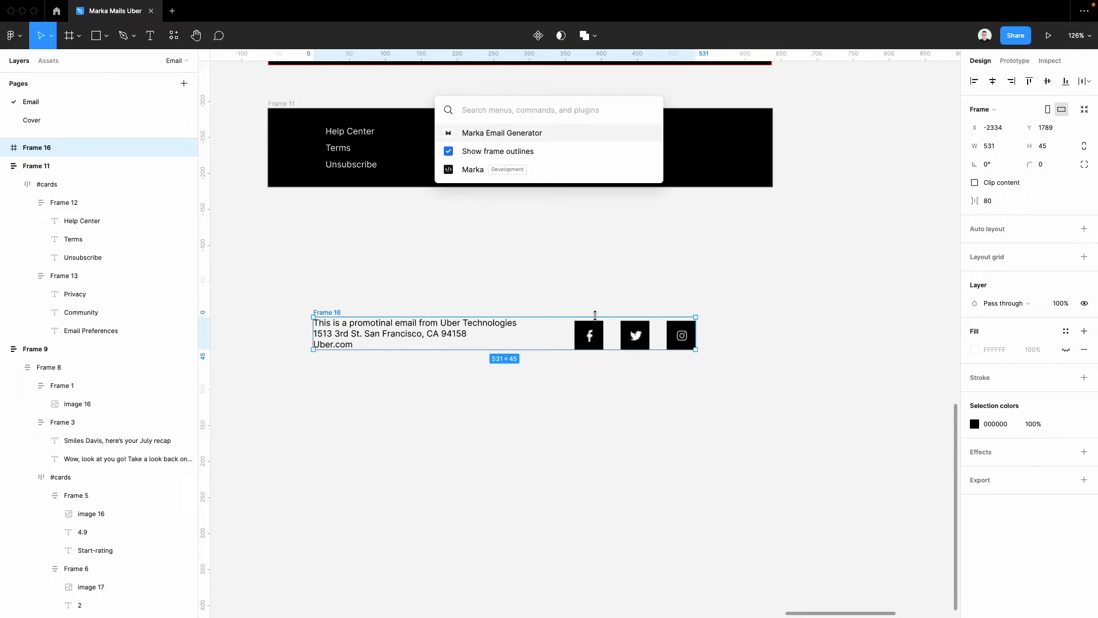
{"action": "key", "text": "Return"}
{"action": "left_click", "coordinate": [221, 129]}
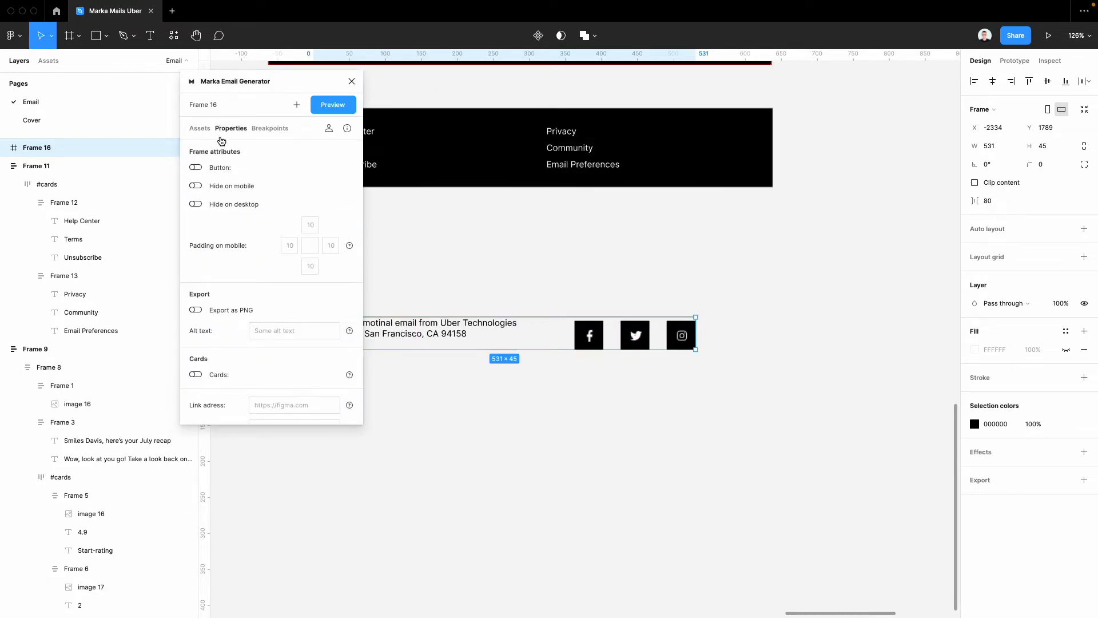
{"action": "scroll", "coordinate": [215, 315], "scroll_direction": "down", "scroll_amount": 1}
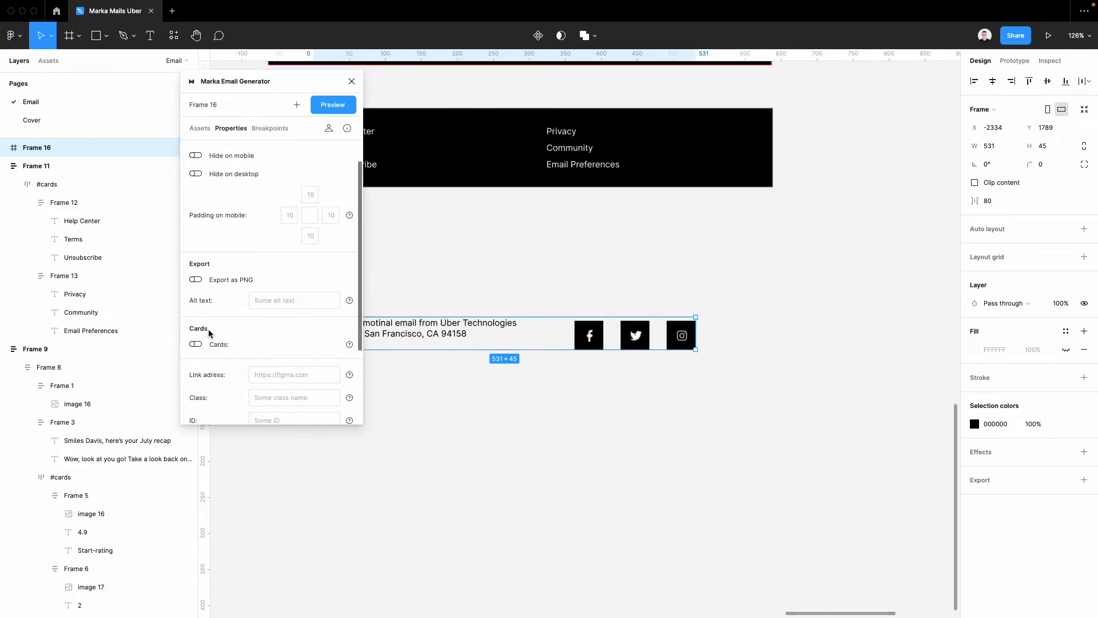
{"action": "left_click", "coordinate": [196, 345]}
{"action": "scroll", "coordinate": [200, 348], "scroll_direction": "down", "scroll_amount": 2}
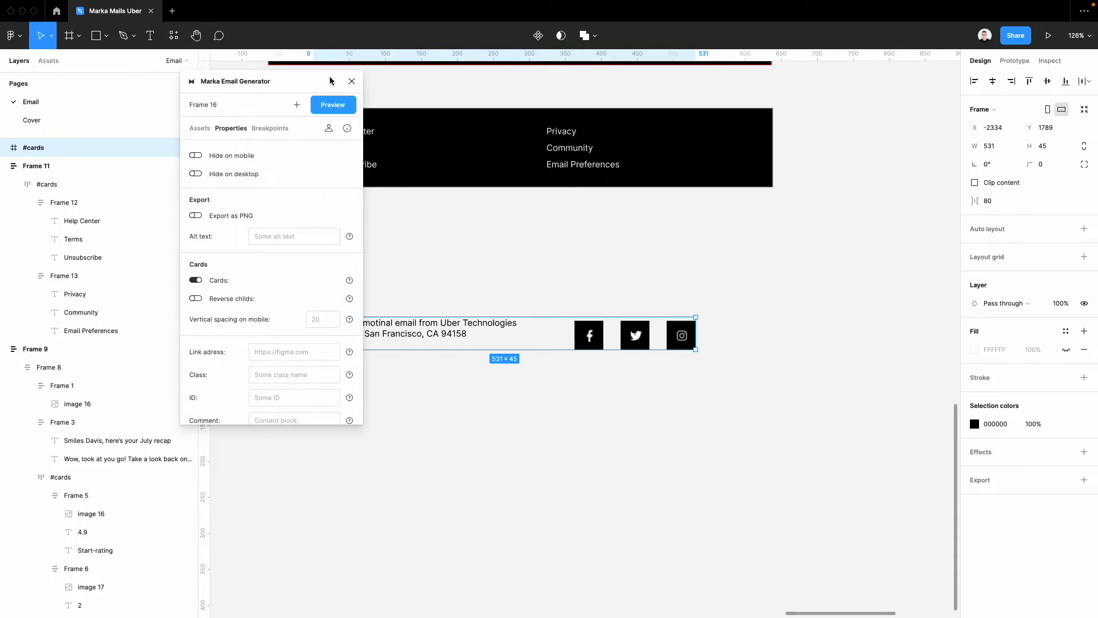
{"action": "left_click", "coordinate": [351, 82]}
{"action": "left_click", "coordinate": [398, 334]}
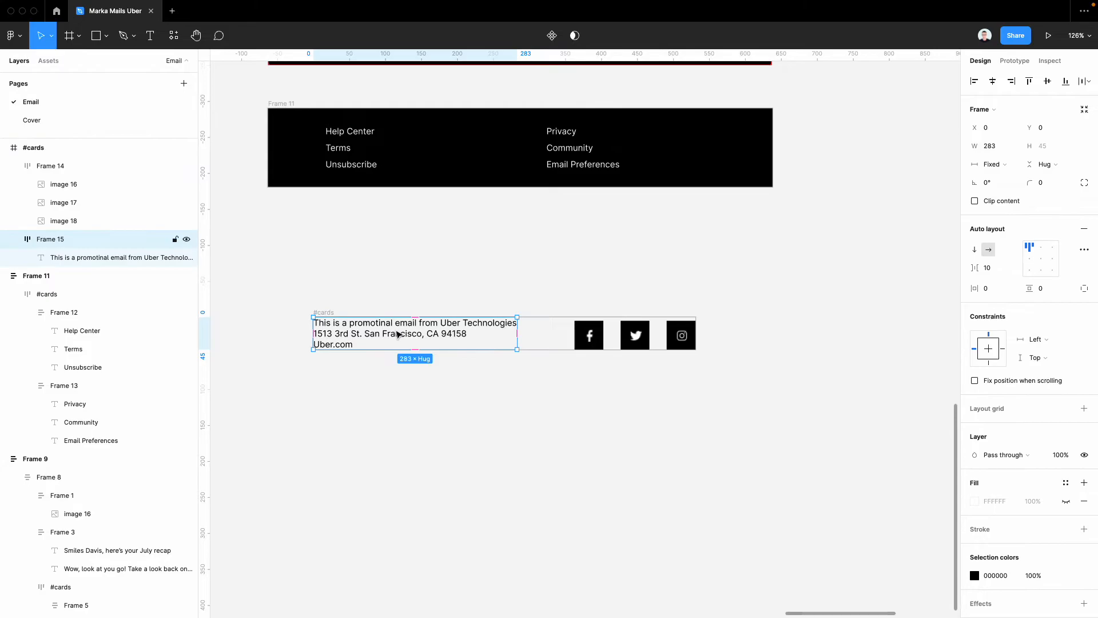
{"action": "left_click", "coordinate": [992, 164]}
{"action": "left_click", "coordinate": [994, 165]}
{"action": "left_click", "coordinate": [772, 245]}
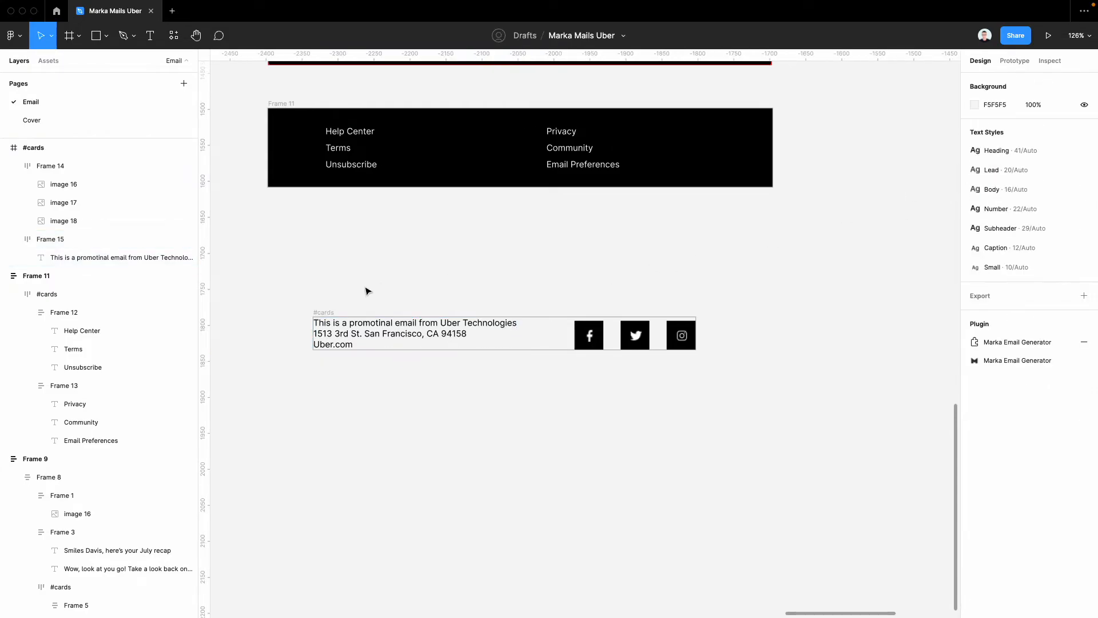
{"action": "left_click", "coordinate": [331, 313]}
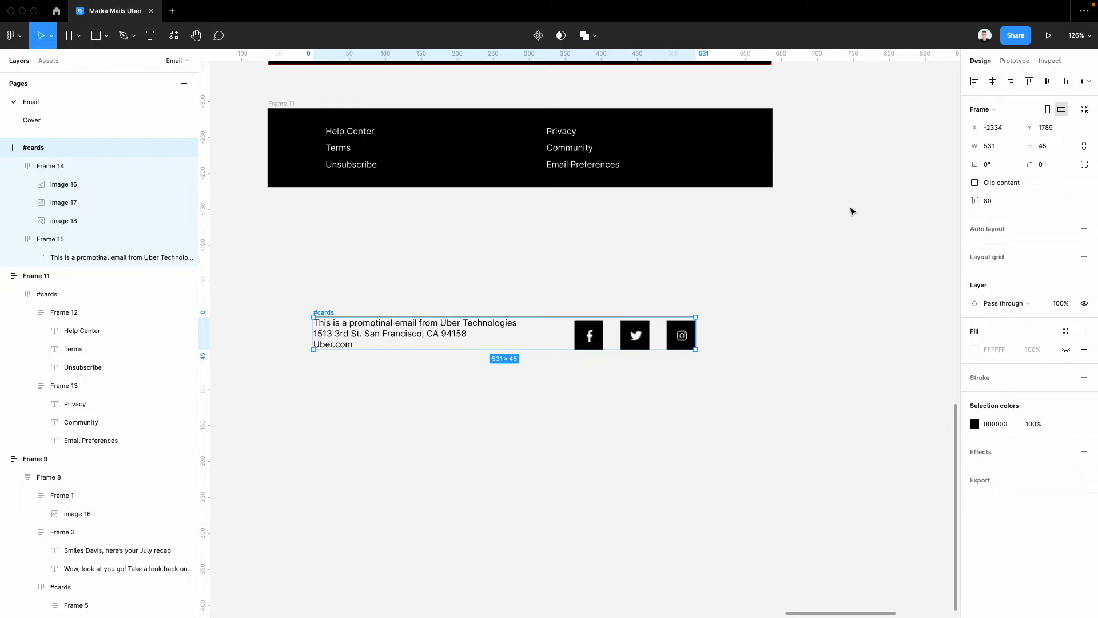
{"action": "left_click", "coordinate": [1086, 257]}
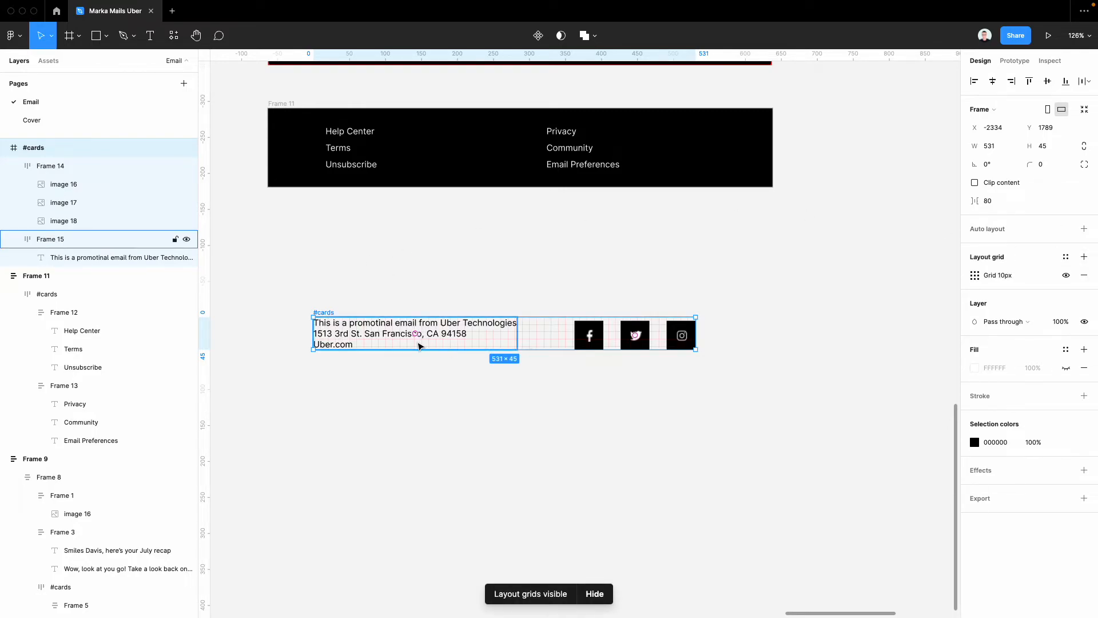
{"action": "left_click", "coordinate": [1085, 275]}
Step: Add auto layout to the new #cards frame and set the widths of its text and icon frames to Fill container
{"action": "left_click", "coordinate": [1084, 229]}
{"action": "left_click", "coordinate": [445, 335]}
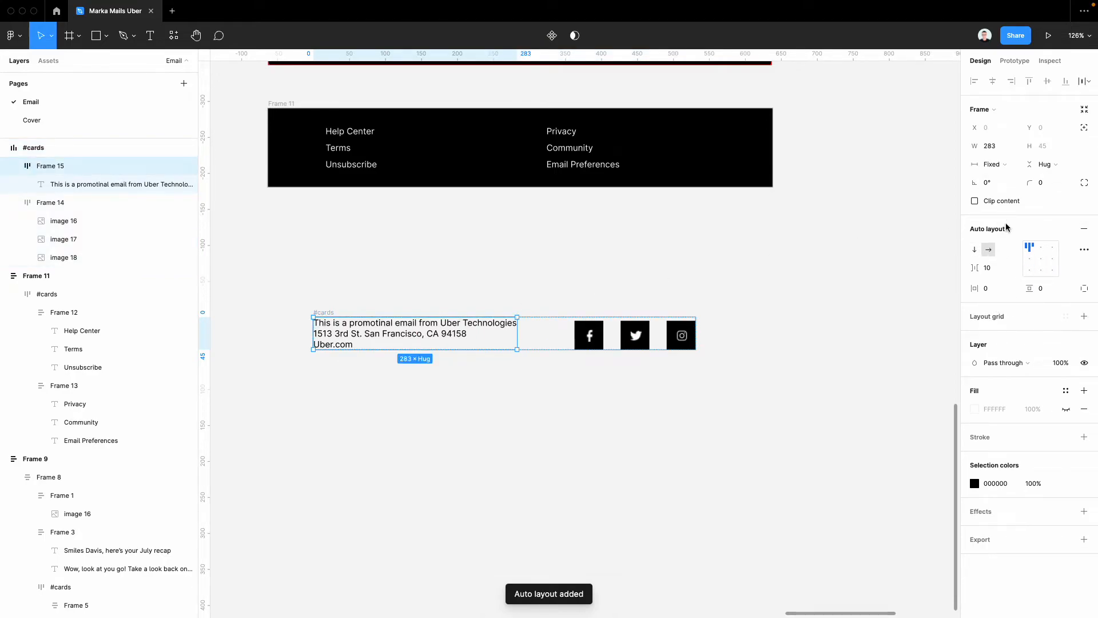
{"action": "left_click", "coordinate": [996, 164]}
{"action": "left_click", "coordinate": [1006, 186]}
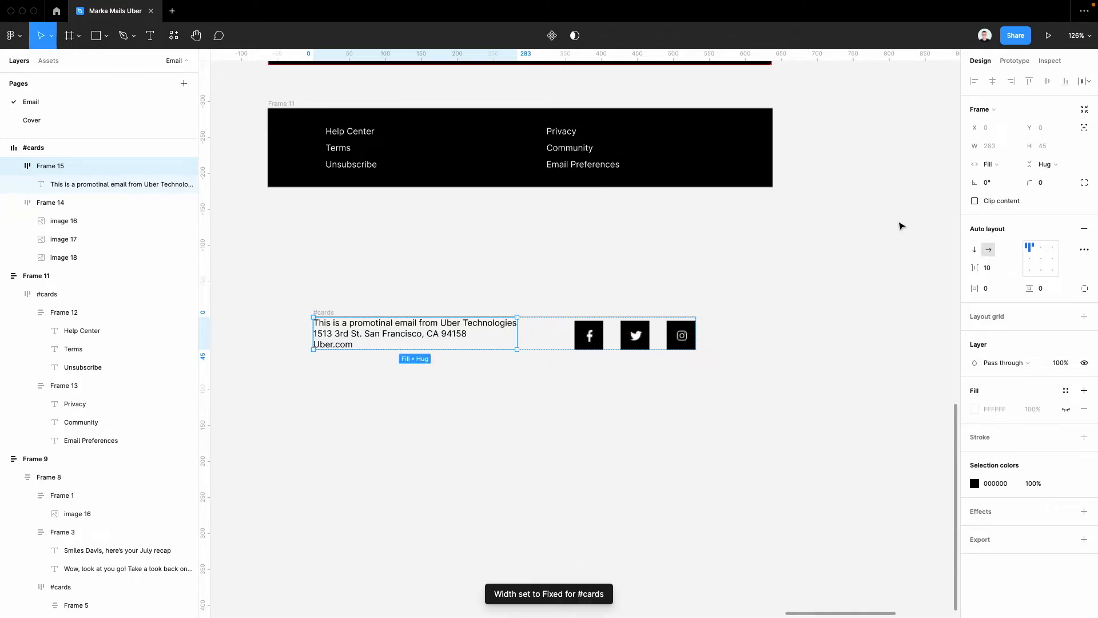
{"action": "left_click", "coordinate": [652, 323]}
{"action": "left_click", "coordinate": [992, 164]}
{"action": "left_click", "coordinate": [1009, 177]}
{"action": "left_click", "coordinate": [670, 262]}
Step: Set the alignment of the #cards frame holding the promotional text and icons to top center
{"action": "left_click", "coordinate": [337, 325]}
{"action": "key", "text": "Escape"}
{"action": "left_click", "coordinate": [547, 346]}
{"action": "left_click", "coordinate": [328, 303]}
{"action": "left_click", "coordinate": [326, 312]}
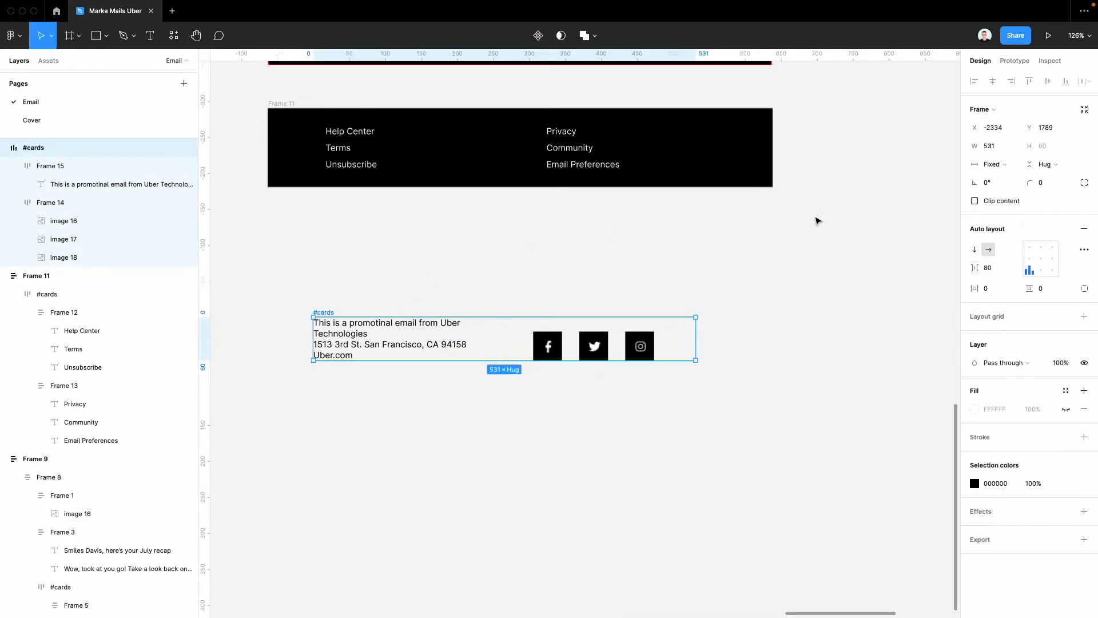
{"action": "left_click", "coordinate": [1042, 247]}
{"action": "key", "text": "Escape"}
Step: Cut the #cards frame with the promotional text and icons and paste it into Frame 11 below the footer links
{"action": "left_click", "coordinate": [326, 313]}
{"action": "left_click_drag", "start_coordinate": [326, 313], "coordinate": [375, 312]}
{"action": "left_click_drag", "start_coordinate": [477, 345], "coordinate": [443, 341]}
{"action": "key", "text": "ctrl+x"}
{"action": "left_click", "coordinate": [289, 112]}
{"action": "key", "text": "ctrl+v"}
{"action": "scroll", "coordinate": [500, 289], "scroll_direction": "up", "scroll_amount": 2}
{"action": "key", "text": "Escape"}
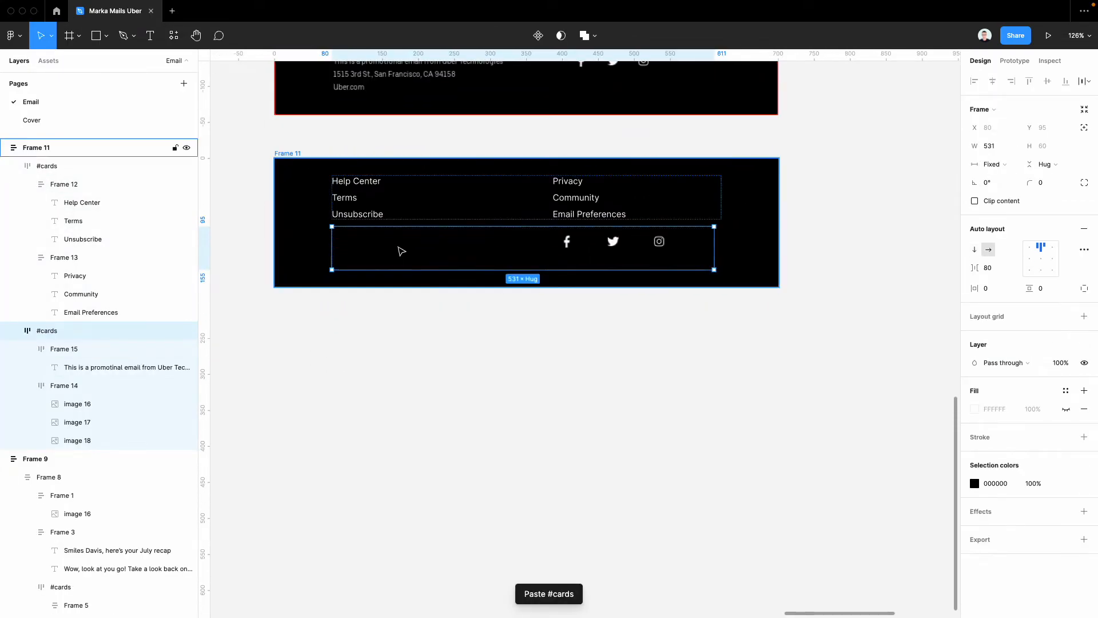
Step: Change the promotional text's fill to white (FFFFFF) inside the black footer
{"action": "left_click", "coordinate": [365, 255], "text": "super"}
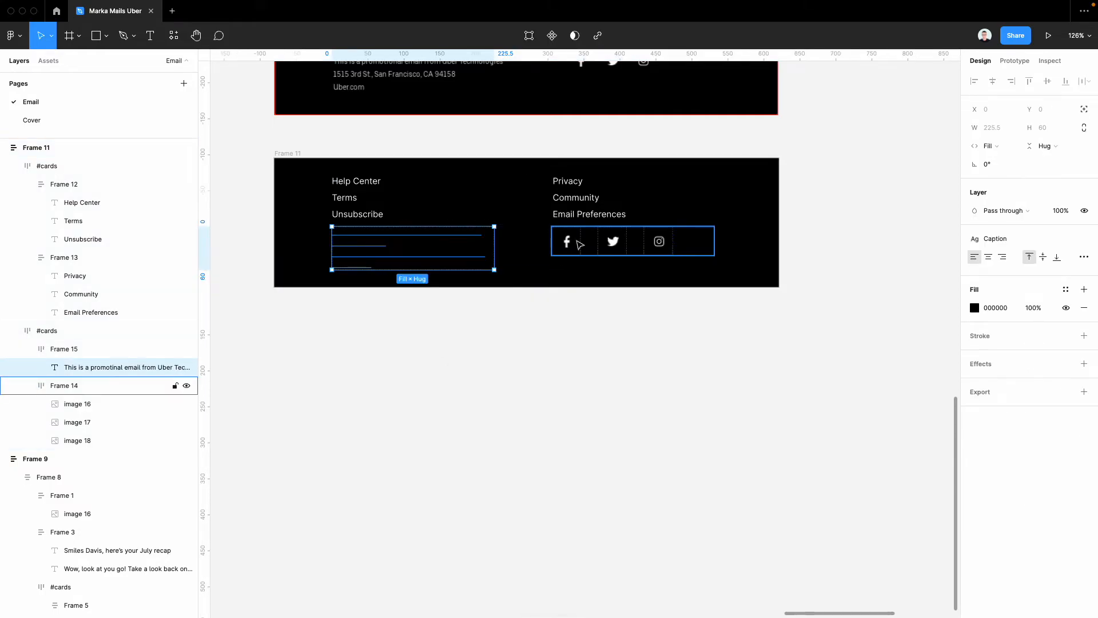
{"action": "left_click", "coordinate": [976, 308]}
{"action": "left_click", "coordinate": [893, 552]}
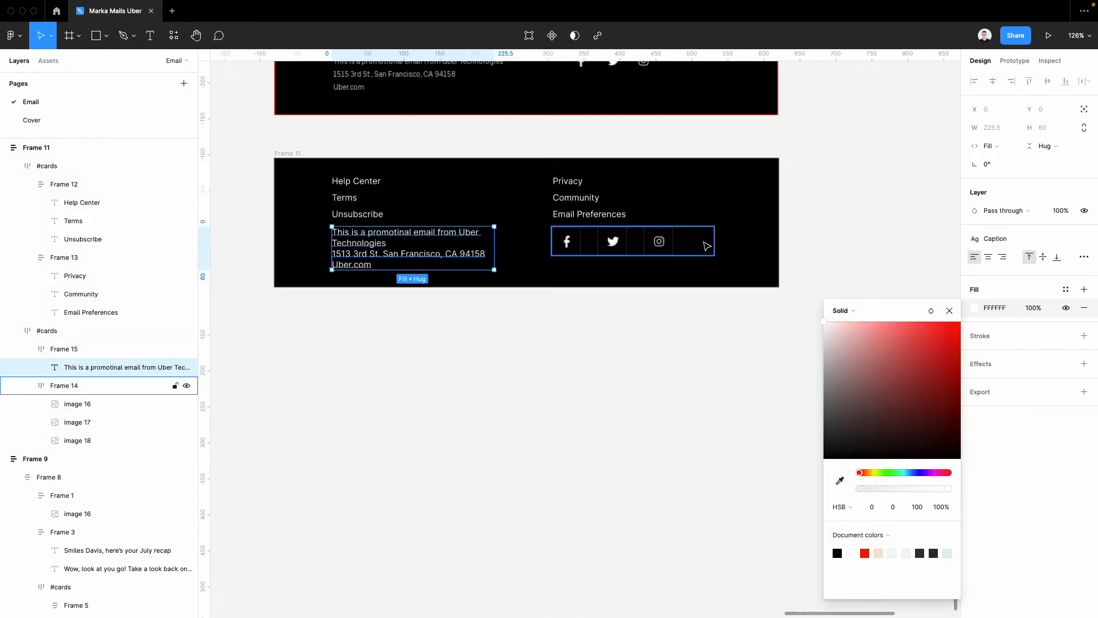
{"action": "left_click", "coordinate": [890, 223]}
{"action": "left_click", "coordinate": [449, 256], "text": "super"}
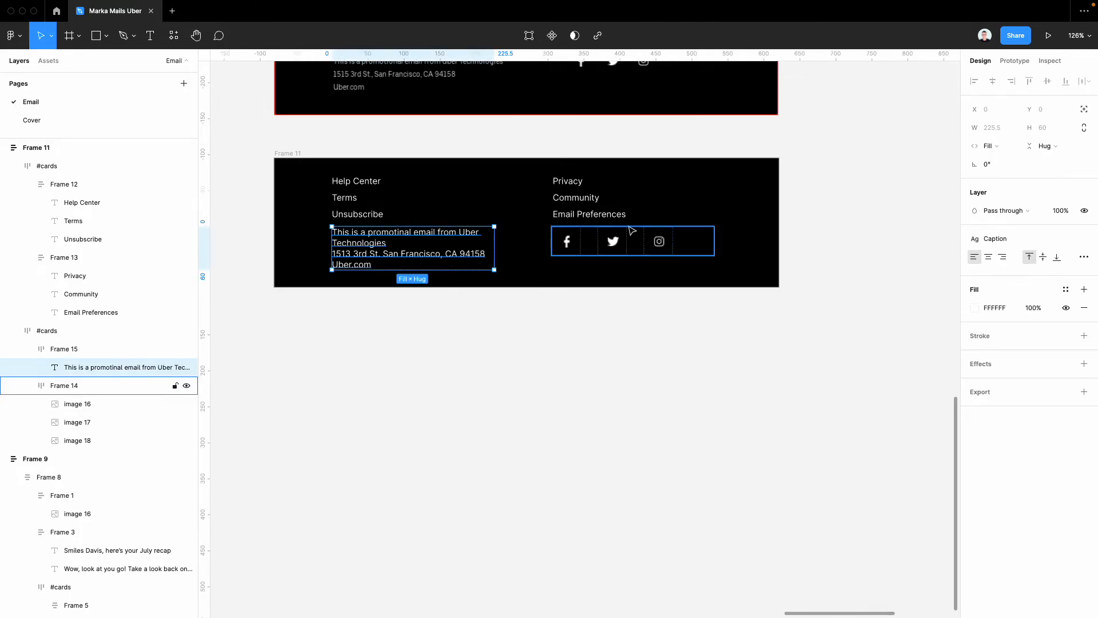
Step: Set the horizontal spacing between items to 24 in both #cards frames of the black footer
{"action": "left_click", "coordinate": [613, 196]}
{"action": "left_click", "coordinate": [420, 255]}
{"action": "left_click", "coordinate": [416, 210], "text": "shift"}
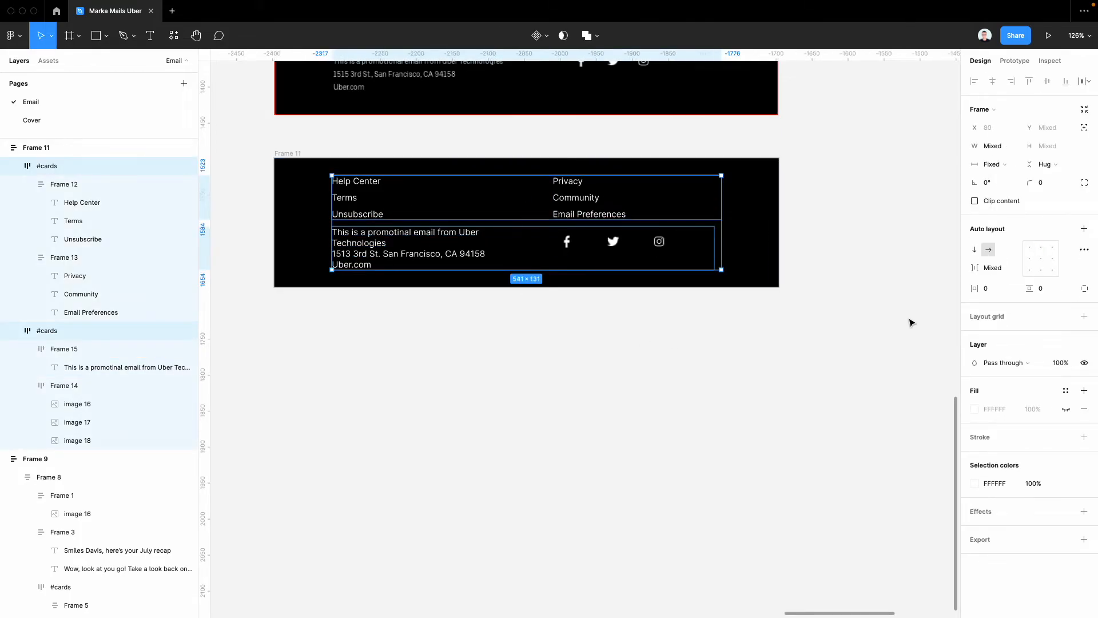
{"action": "left_click", "coordinate": [913, 323]}
{"action": "left_click", "coordinate": [611, 217]}
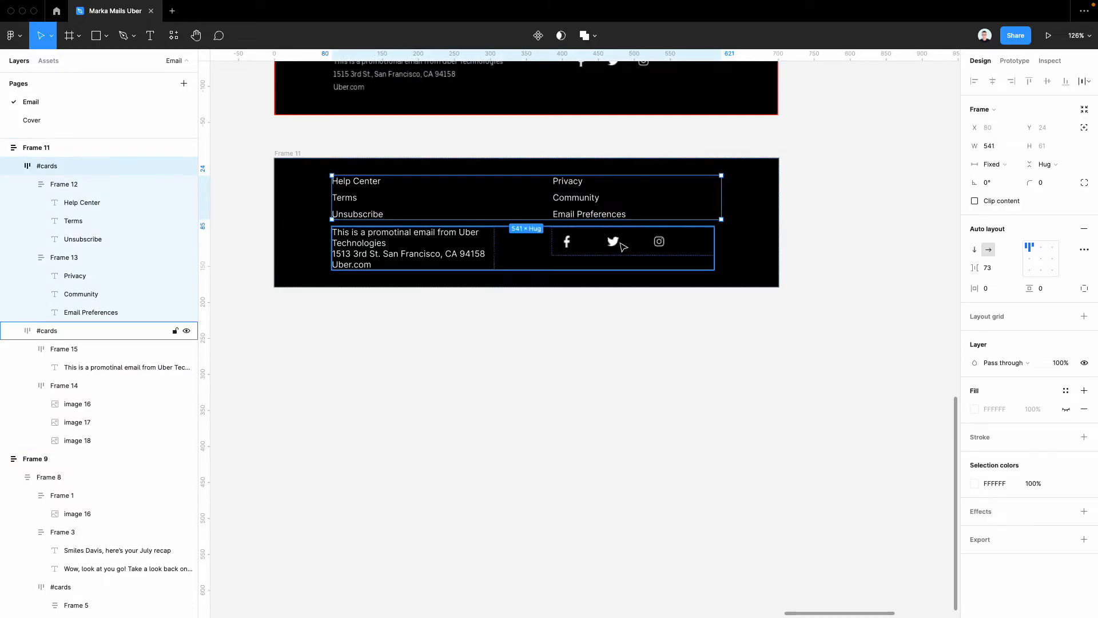
{"action": "scroll", "coordinate": [619, 242], "scroll_direction": "up", "scroll_amount": 2}
{"action": "scroll", "coordinate": [619, 242], "scroll_direction": "left", "scroll_amount": 1}
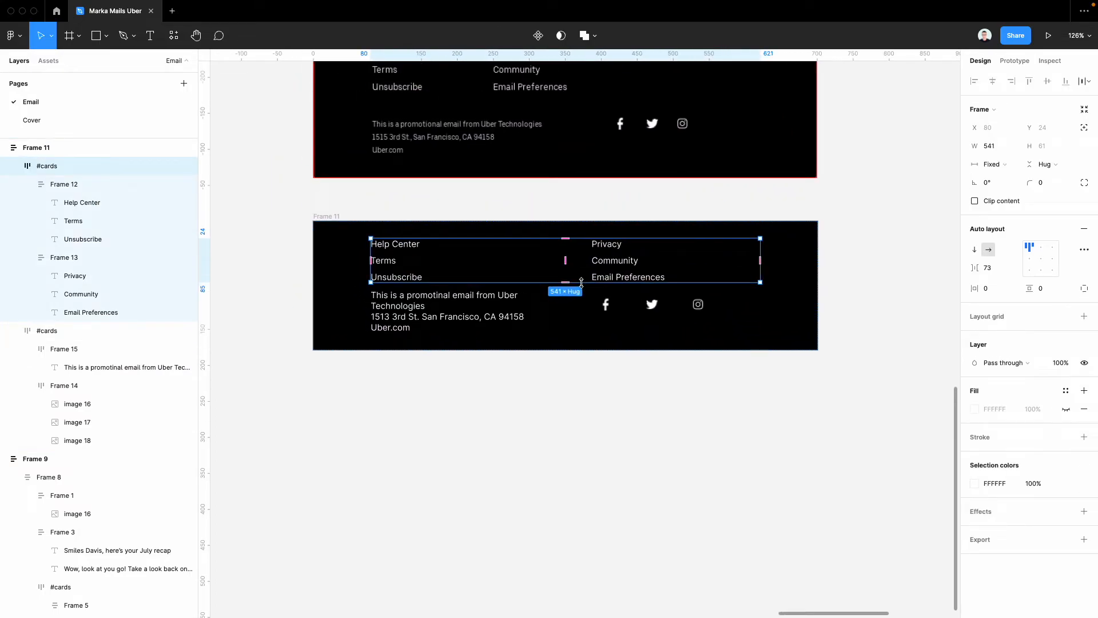
{"action": "left_click", "coordinate": [1000, 274]}
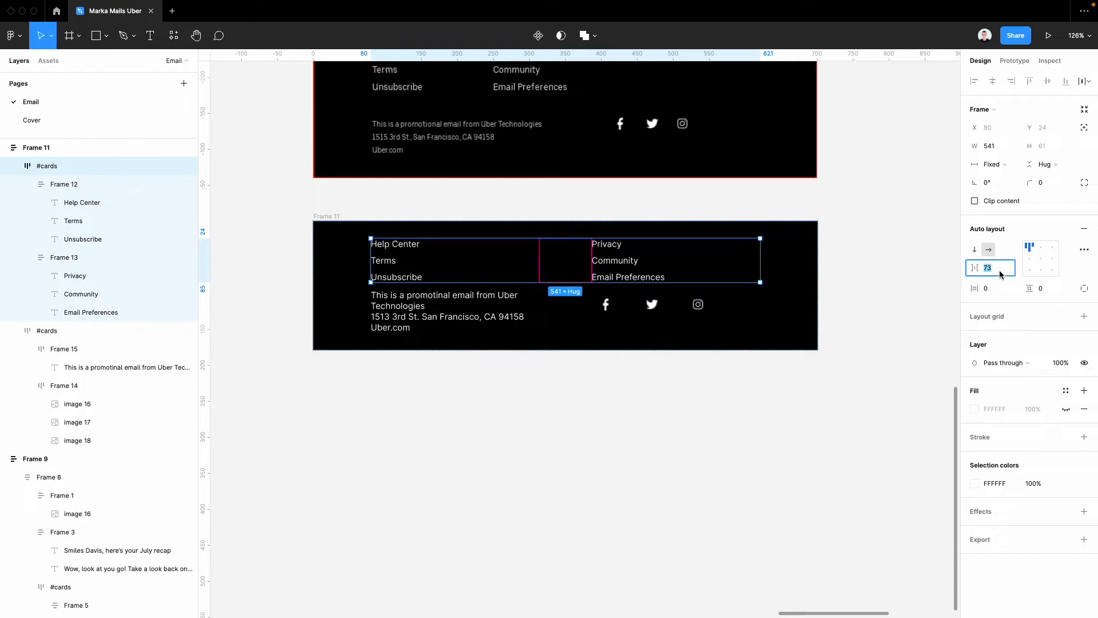
{"action": "key", "text": "Return"}
{"action": "key", "text": "Tab"}
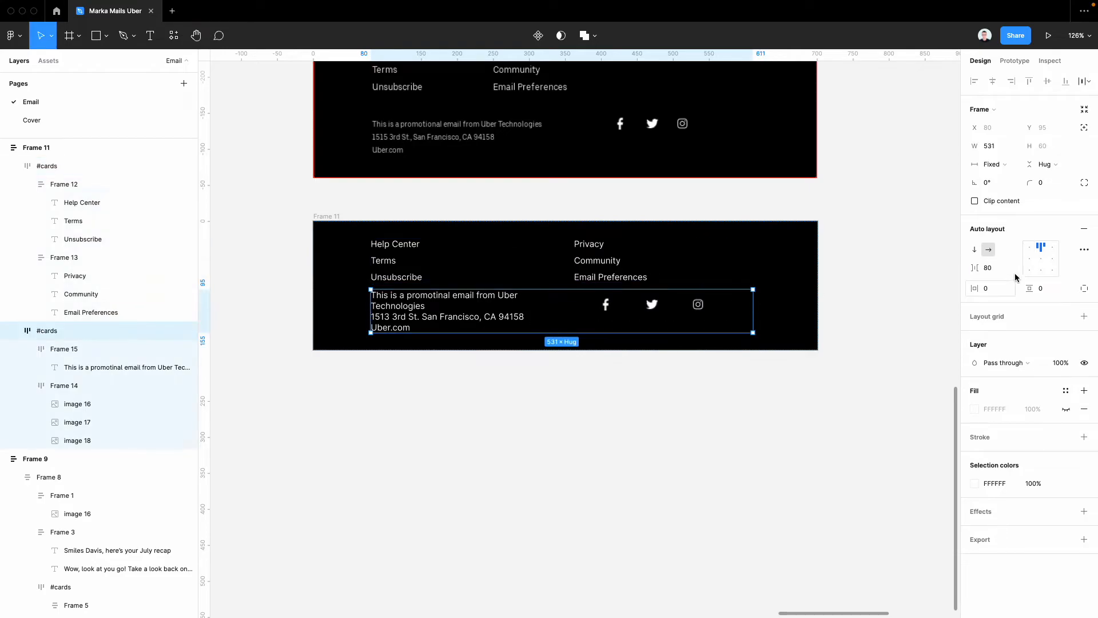
{"action": "left_click", "coordinate": [1000, 272]}
{"action": "type", "text": "24"}
{"action": "key", "text": "Tab"}
{"action": "left_click", "coordinate": [595, 393]}
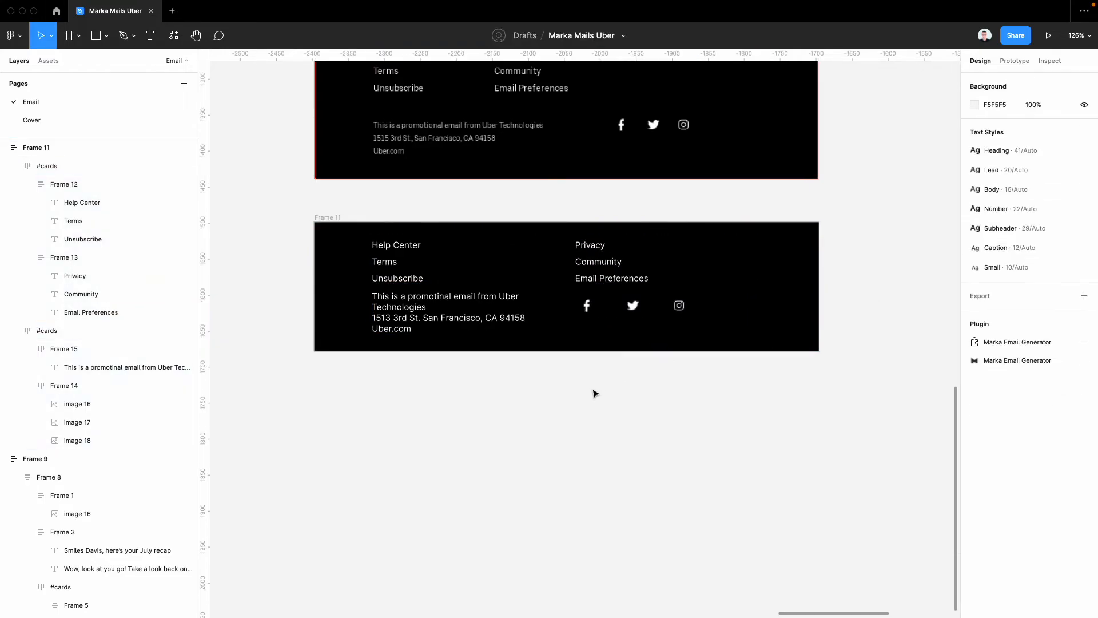
{"action": "scroll", "coordinate": [606, 308], "scroll_direction": "up", "scroll_amount": 1}
{"action": "scroll", "coordinate": [606, 308], "scroll_direction": "left", "scroll_amount": 1}
{"action": "left_click", "coordinate": [606, 299]}
{"action": "left_click", "coordinate": [597, 341]}
{"action": "left_click", "coordinate": [583, 481]}
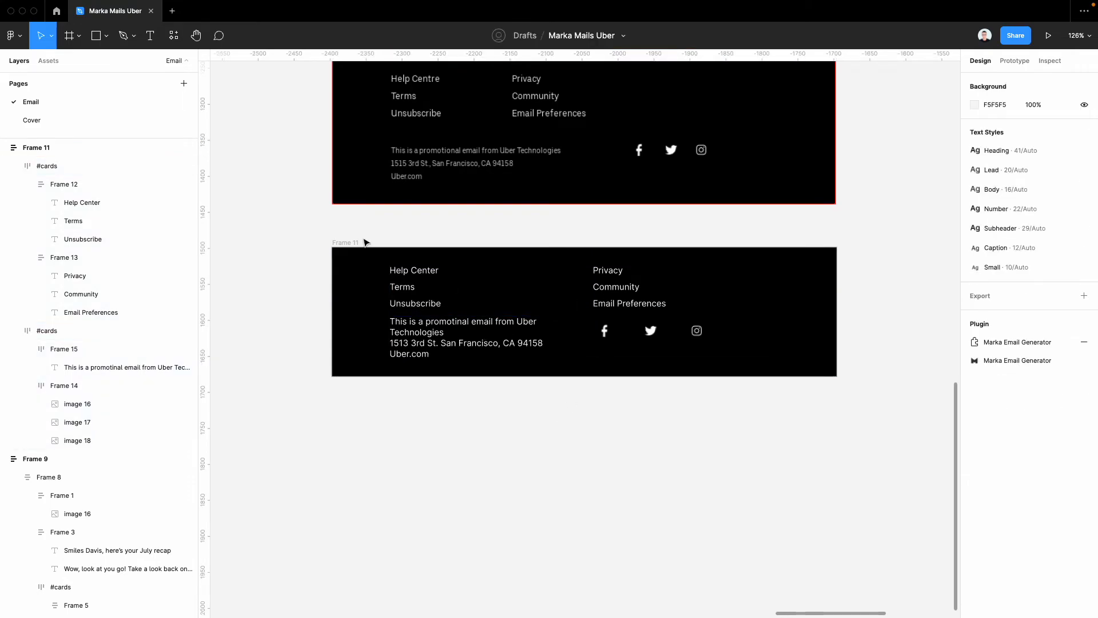
Step: Set Frame 11's vertical spacing between items to 24
{"action": "left_click", "coordinate": [344, 243]}
{"action": "left_click", "coordinate": [1056, 293]}
{"action": "key", "text": "Up"}
{"action": "key", "text": "Up"}
{"action": "key", "text": "Down"}
{"action": "key", "text": "Down"}
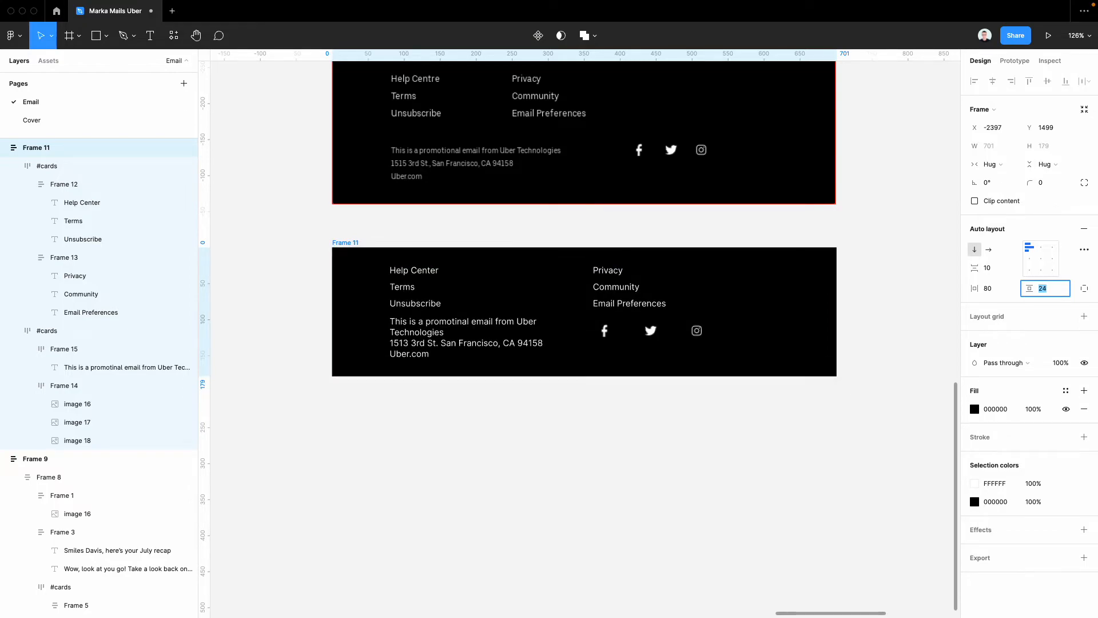
{"action": "key", "text": "shift+Tab"}
{"action": "key", "text": "shift+Tab"}
{"action": "type", "text": "16"}
{"action": "key", "text": "Return"}
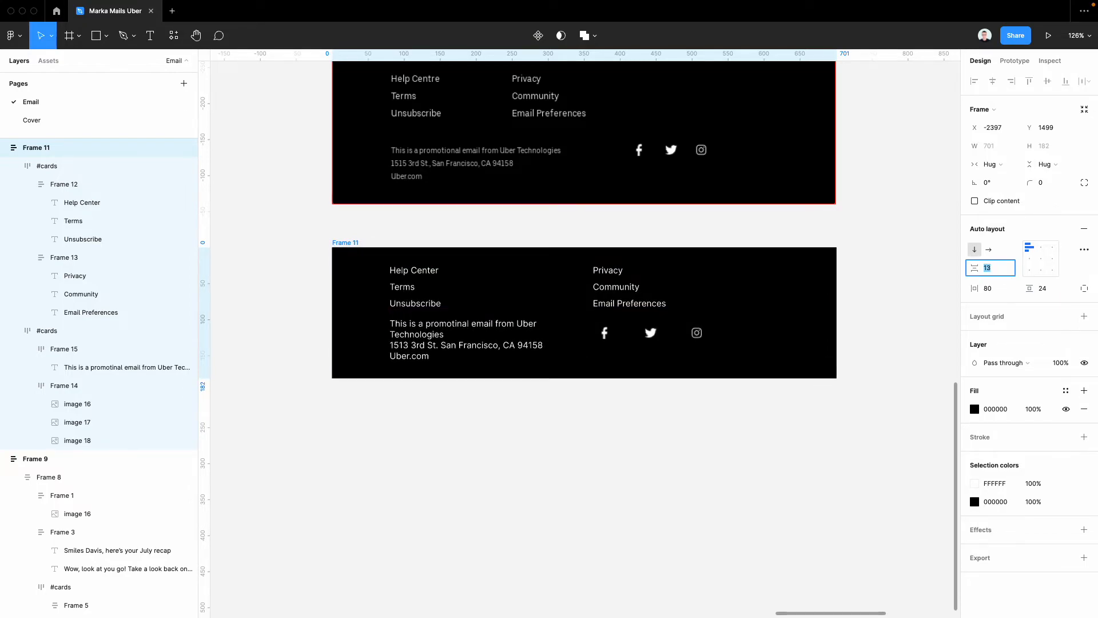
{"action": "key", "text": "Up"}
{"action": "key", "text": "Up"}
{"action": "key", "text": "Up"}
{"action": "key", "text": "Up"}
{"action": "key", "text": "Up"}
{"action": "key", "text": "Up"}
{"action": "key", "text": "Up"}
{"action": "key", "text": "Up"}
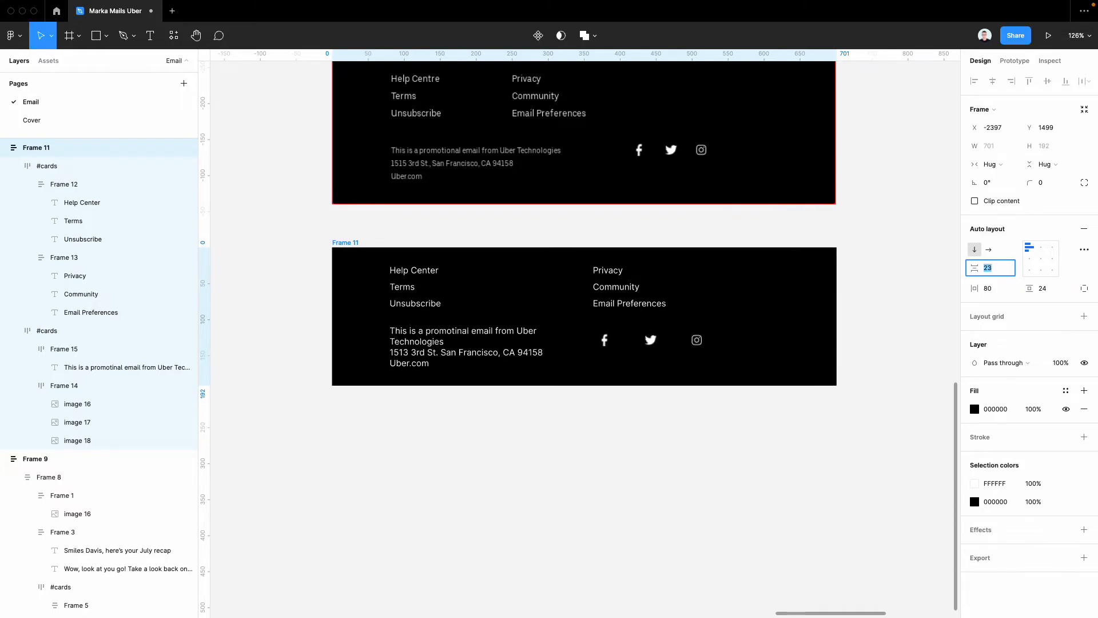
Step: Change the fill of the promotional address text in the footer to light gray (BEBEBE)
{"action": "left_click", "coordinate": [452, 324]}
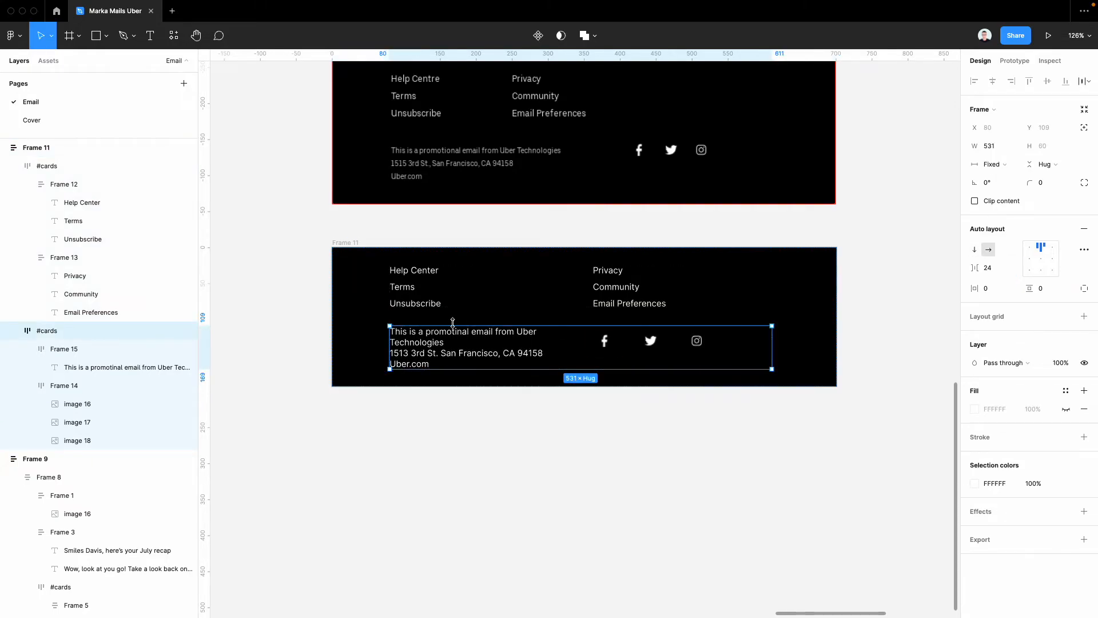
{"action": "left_click", "coordinate": [447, 355]}
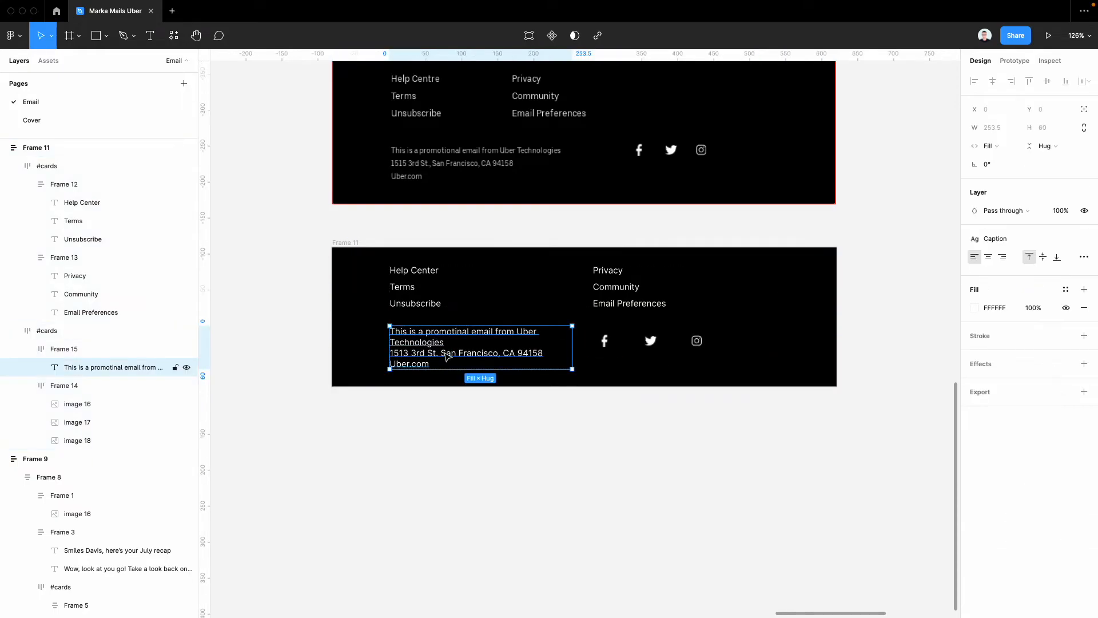
{"action": "left_click", "coordinate": [975, 308]}
{"action": "left_click_drag", "start_coordinate": [855, 362], "coordinate": [803, 359]}
{"action": "left_click", "coordinate": [684, 464]}
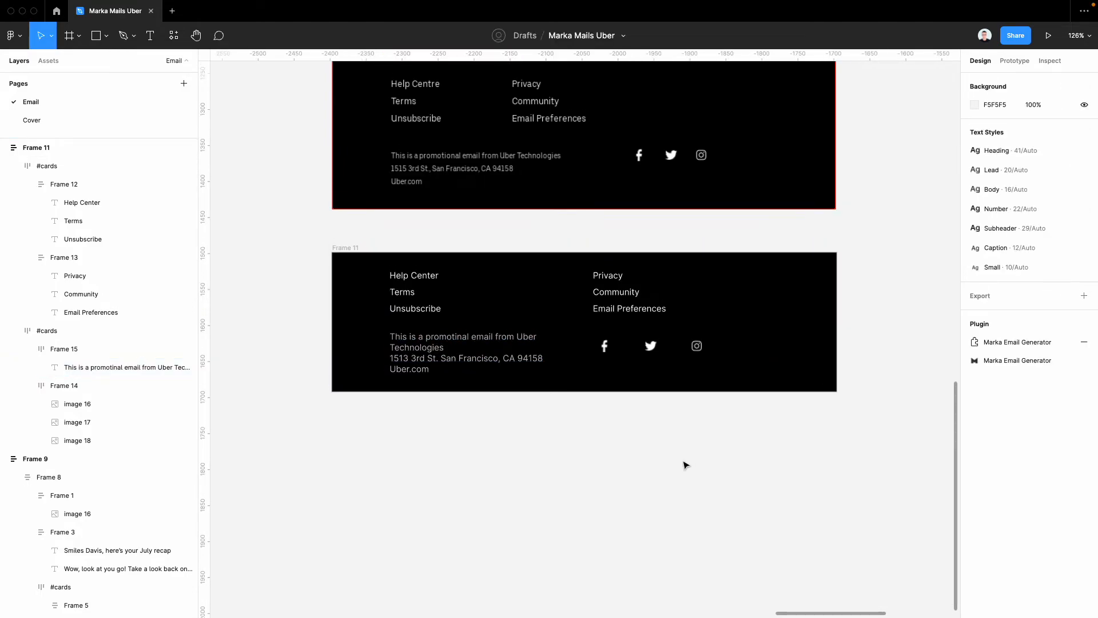
Step: Cut the finished footer, Frame 11, and paste it into Frame 9 below the One-click trips section
{"action": "scroll", "coordinate": [685, 466], "scroll_direction": "down", "scroll_amount": 3}
{"action": "left_click", "coordinate": [472, 355]}
{"action": "left_click_drag", "start_coordinate": [473, 355], "coordinate": [529, 365]}
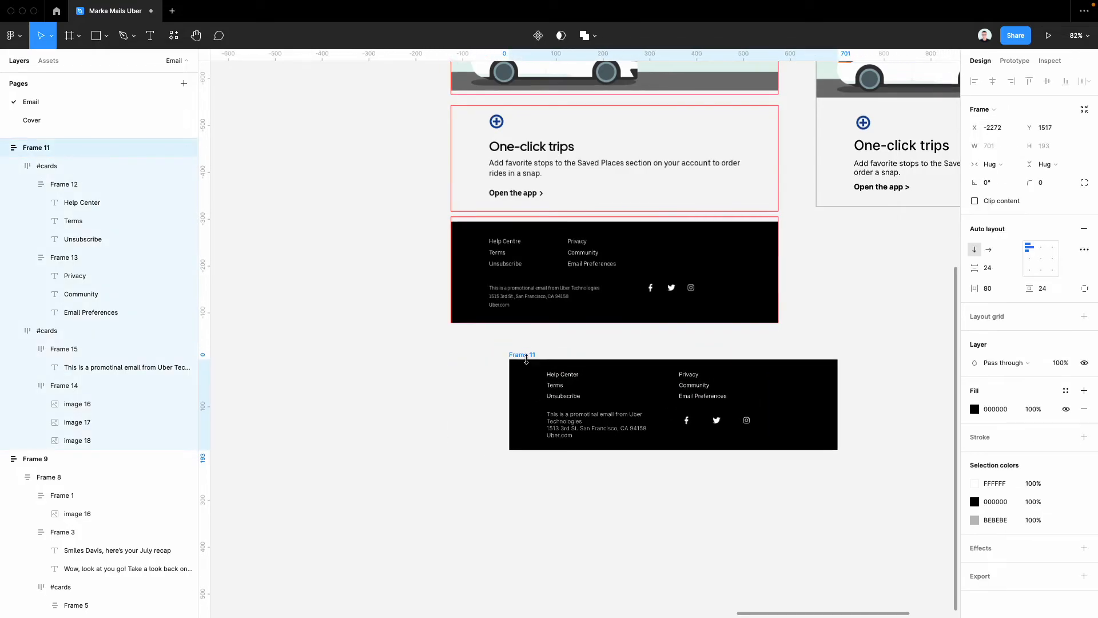
{"action": "key", "text": "Delete"}
{"action": "key", "text": "shift+1"}
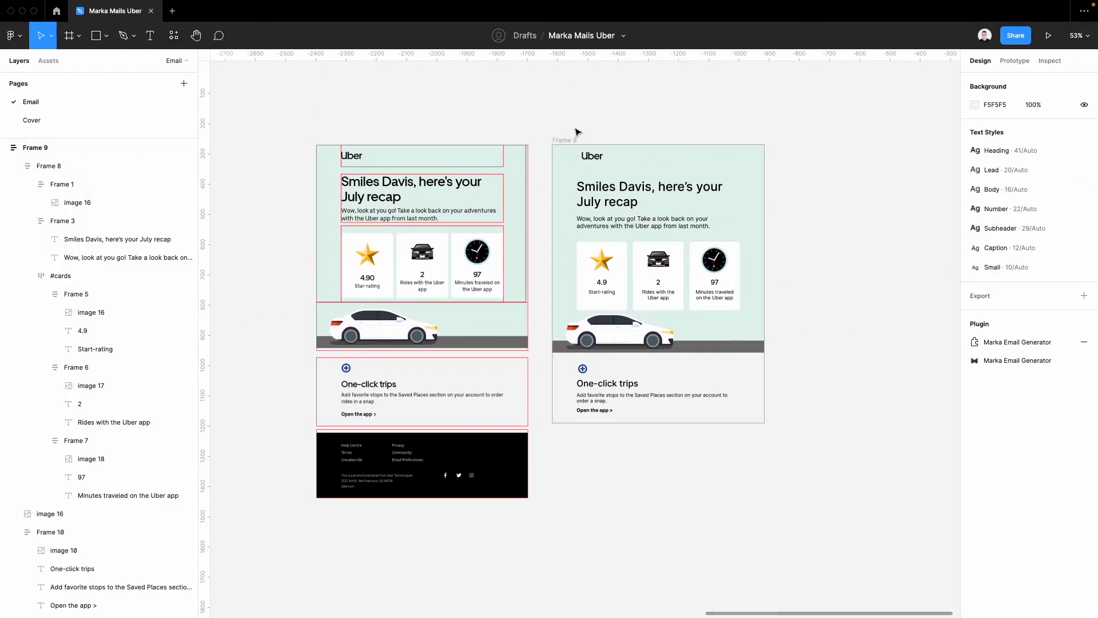
{"action": "left_click", "coordinate": [564, 141]}
{"action": "key", "text": "ctrl+v"}
{"action": "left_click", "coordinate": [789, 346]}
{"action": "scroll", "coordinate": [743, 372], "scroll_direction": "down", "scroll_amount": 2}
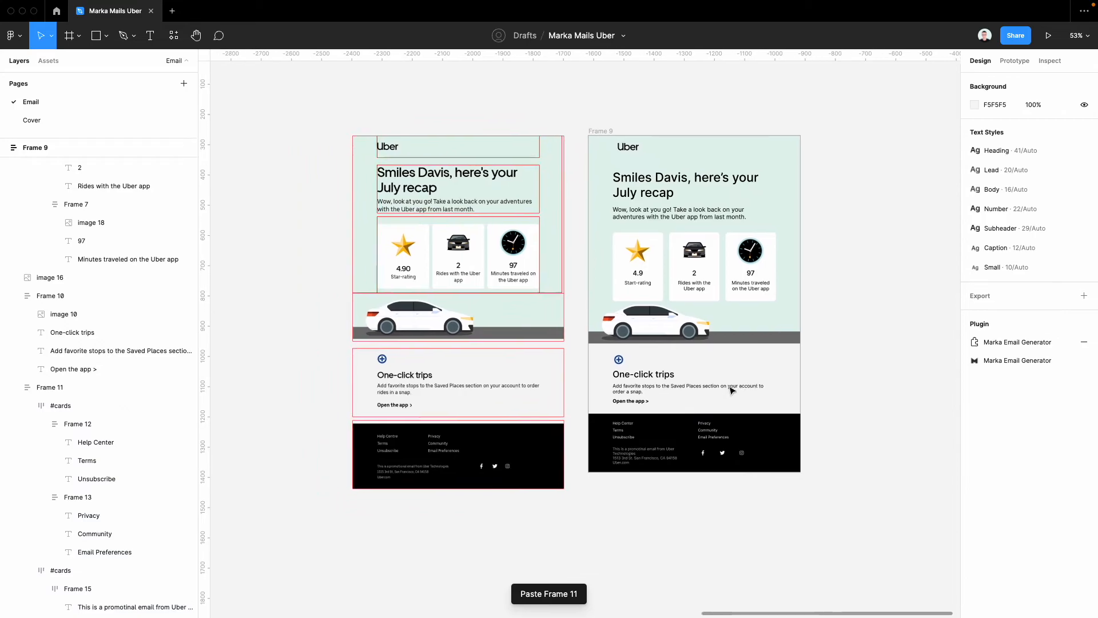
Step: Preview Frame 9 in Marka Email Generator and switch the preview to mobile size
{"action": "left_click", "coordinate": [573, 120]}
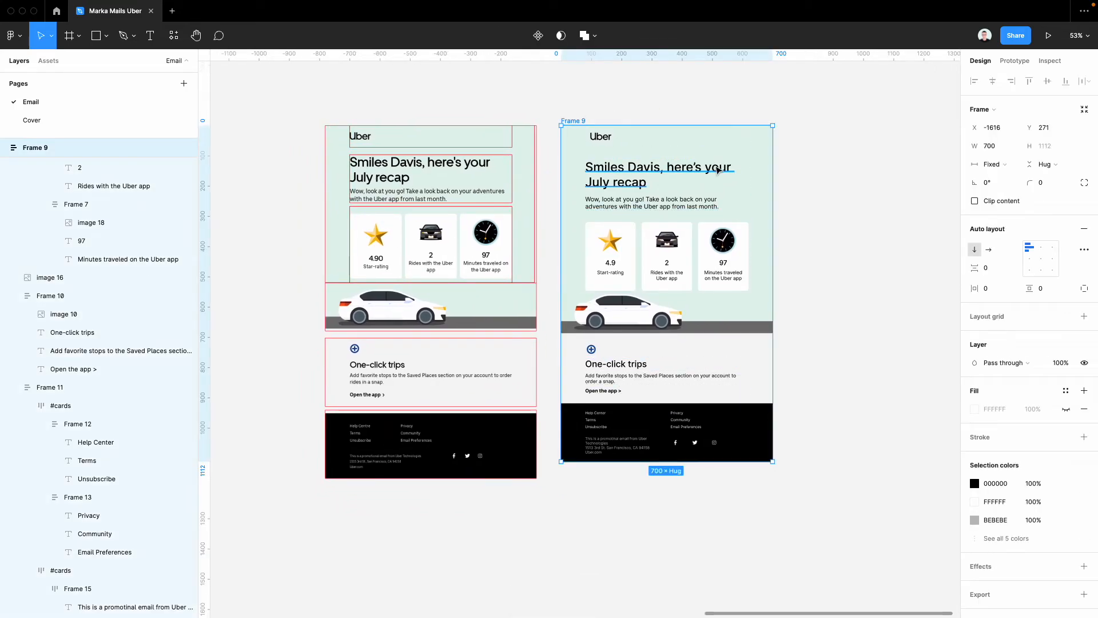
{"action": "key", "text": "ctrl+slash"}
{"action": "left_click", "coordinate": [527, 130]}
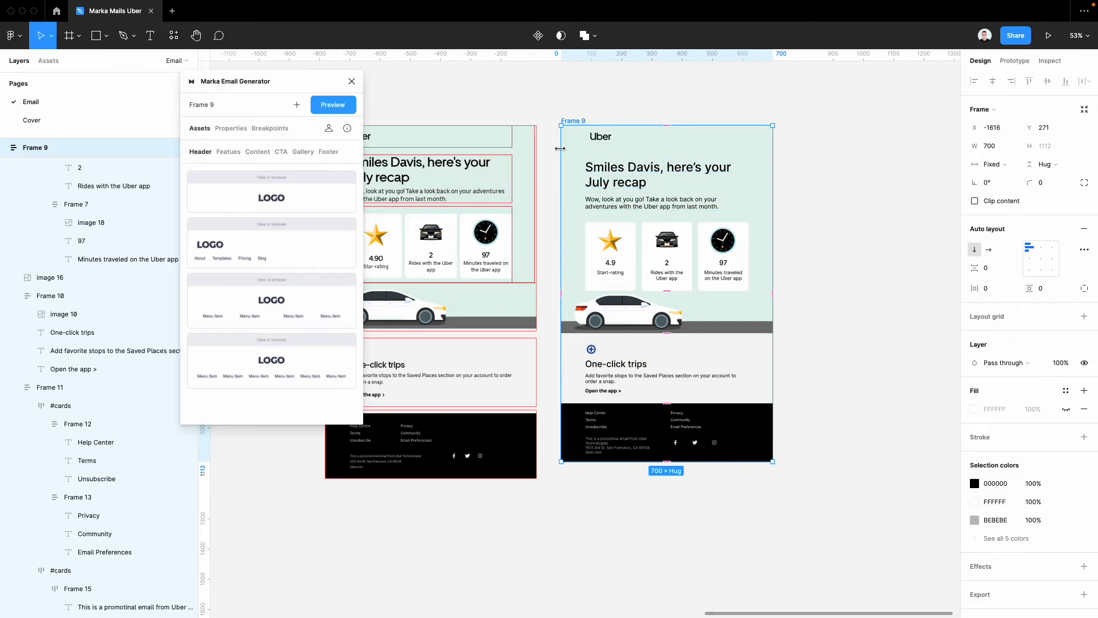
{"action": "left_click", "coordinate": [332, 105]}
{"action": "scroll", "coordinate": [460, 447], "scroll_direction": "down", "scroll_amount": 5}
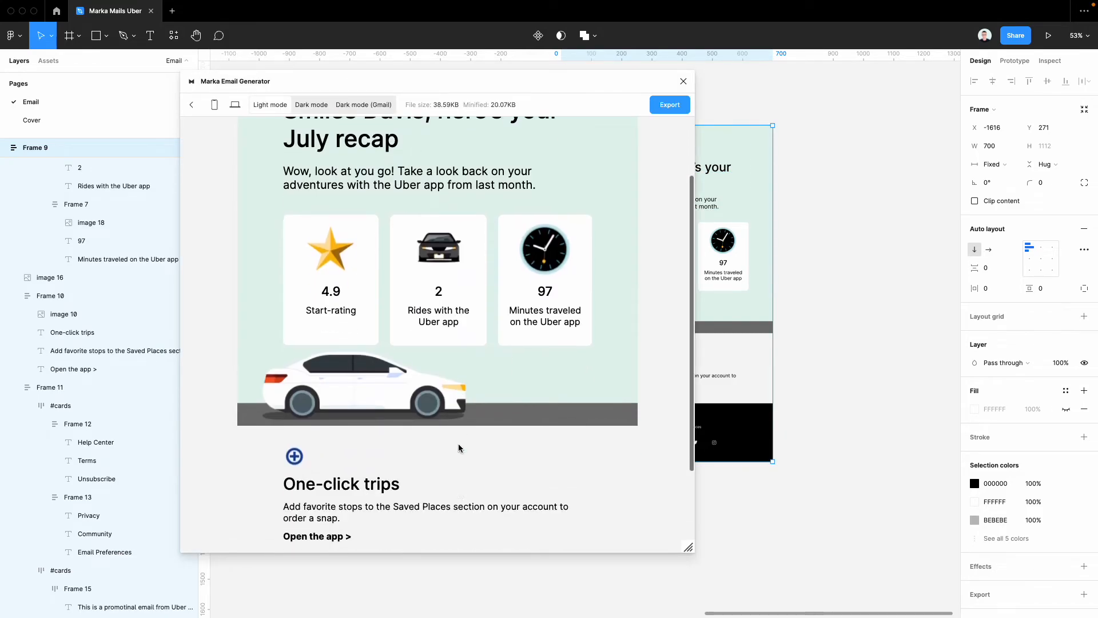
{"action": "left_click_drag", "start_coordinate": [689, 548], "coordinate": [474, 577]}
{"action": "left_click", "coordinate": [215, 105]}
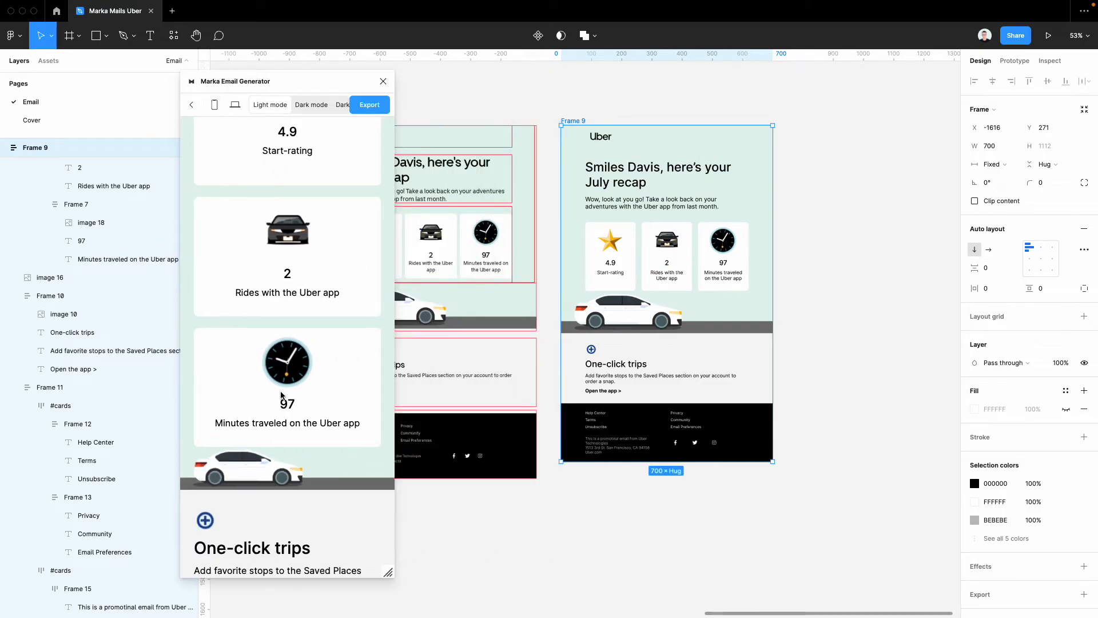
Step: Examine the mobile preview down to the footer, widen it back to desktop size, and close the plugin
{"action": "scroll", "coordinate": [281, 394], "scroll_direction": "down", "scroll_amount": 3}
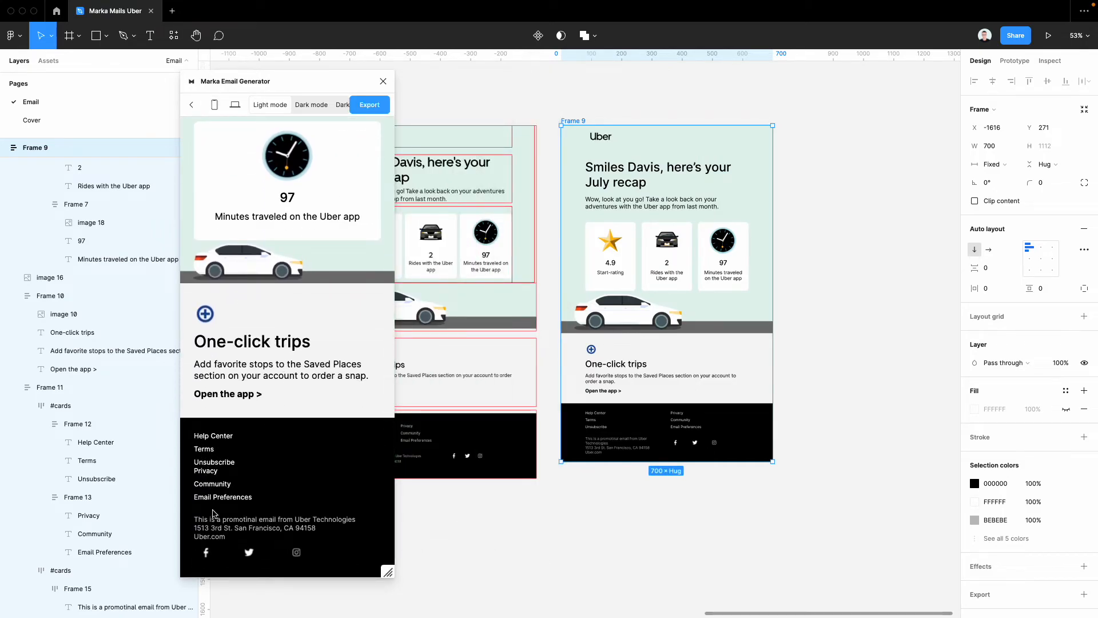
{"action": "left_click_drag", "start_coordinate": [288, 540], "coordinate": [226, 296]}
{"action": "left_click", "coordinate": [310, 389]}
{"action": "scroll", "coordinate": [310, 390], "scroll_direction": "up", "scroll_amount": 2}
{"action": "scroll", "coordinate": [310, 389], "scroll_direction": "up", "scroll_amount": 10}
{"action": "scroll", "coordinate": [321, 401], "scroll_direction": "down", "scroll_amount": 12}
{"action": "left_click_drag", "start_coordinate": [386, 571], "coordinate": [689, 567]}
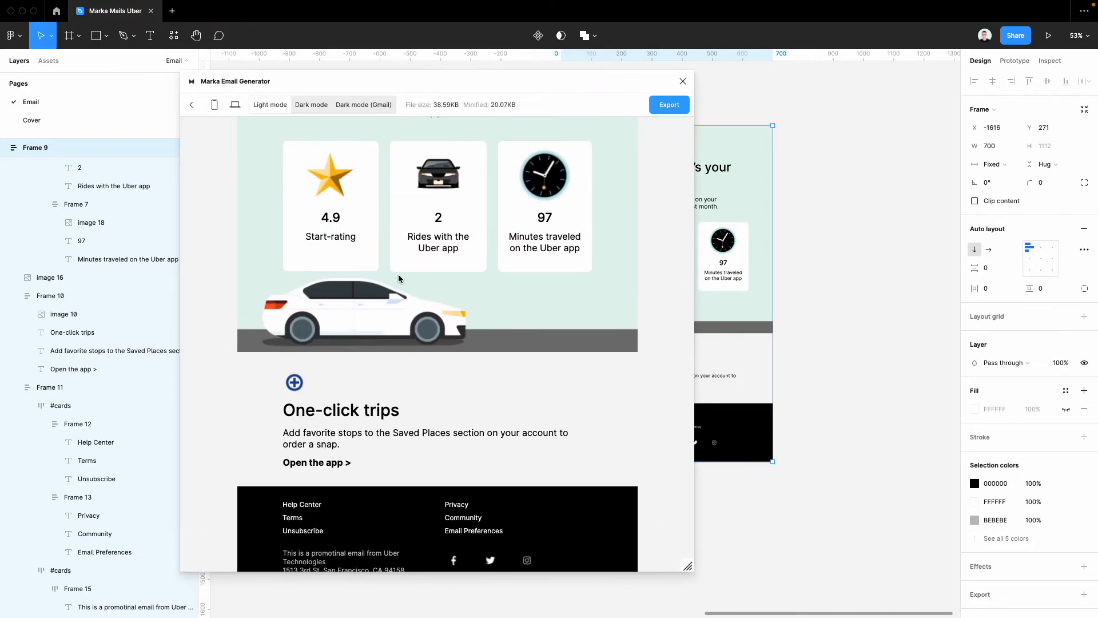
{"action": "left_click", "coordinate": [191, 105]}
{"action": "left_click", "coordinate": [355, 80]}
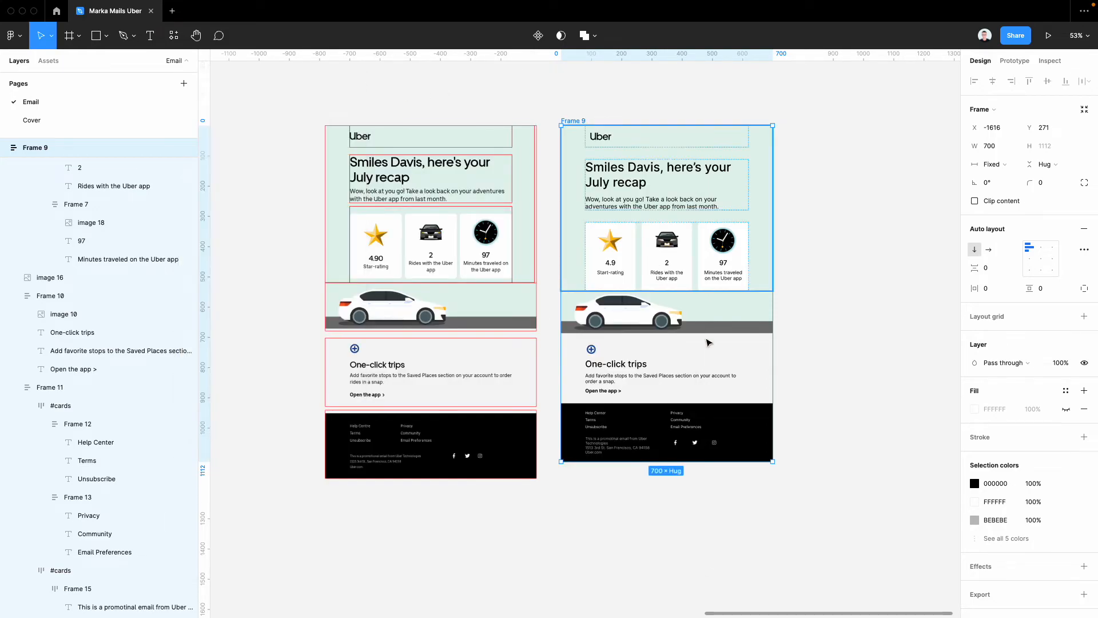
Step: Copy the Figma page link and set it as the Facebook icon's link address in Marka Email Generator's properties
{"action": "scroll", "coordinate": [691, 313], "scroll_direction": "up", "scroll_amount": 3}
{"action": "left_click", "coordinate": [657, 456]}
{"action": "left_click", "coordinate": [666, 527]}
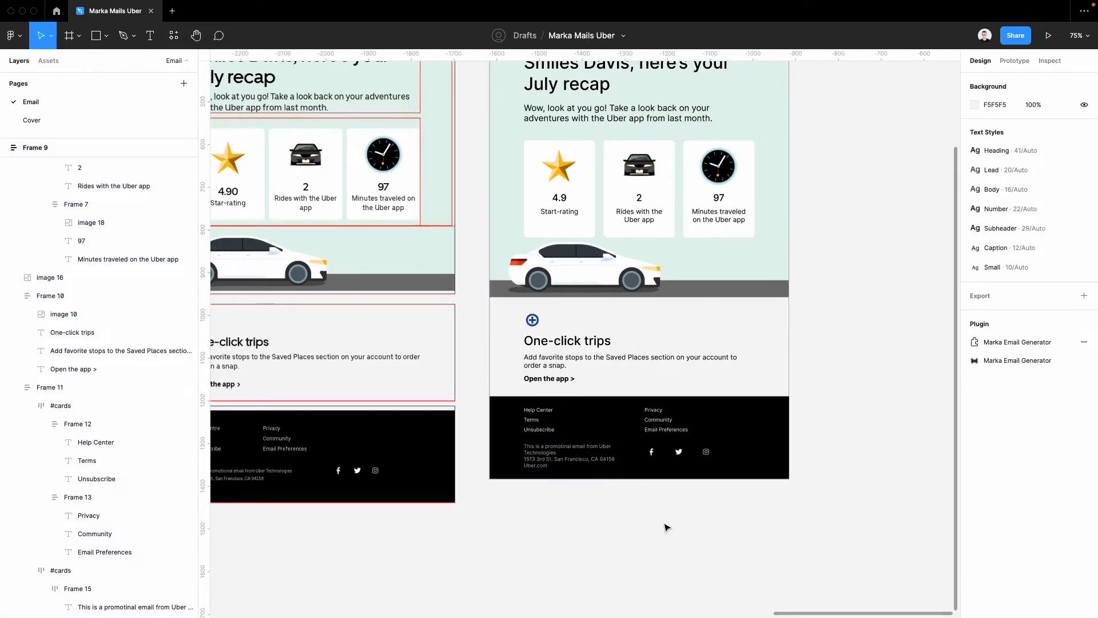
{"action": "scroll", "coordinate": [666, 527], "scroll_direction": "up", "scroll_amount": 2}
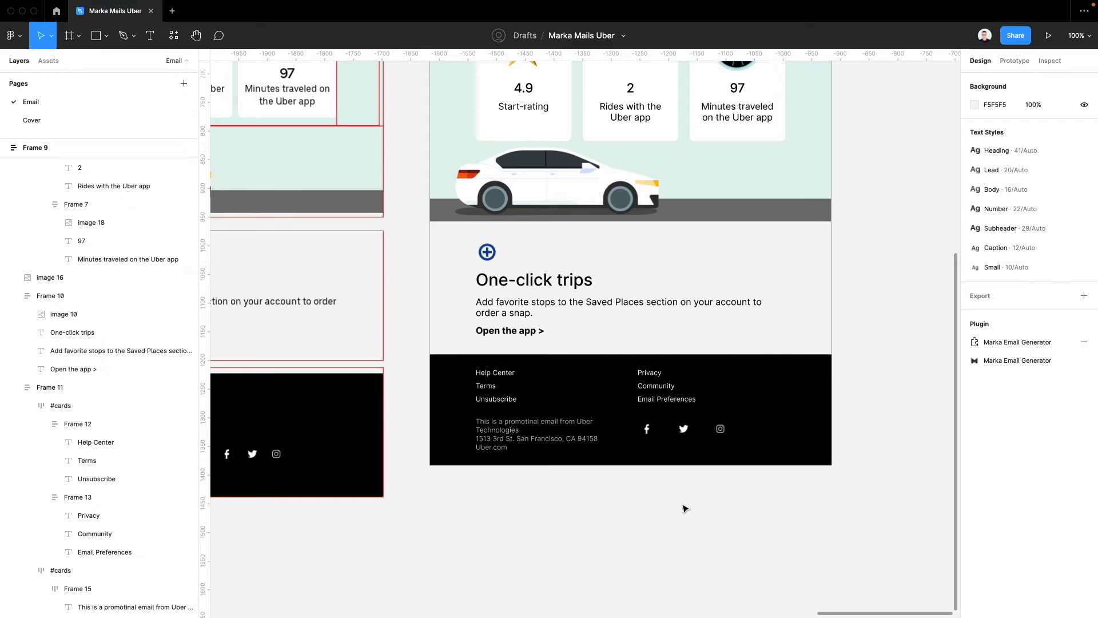
{"action": "key", "text": "super+l"}
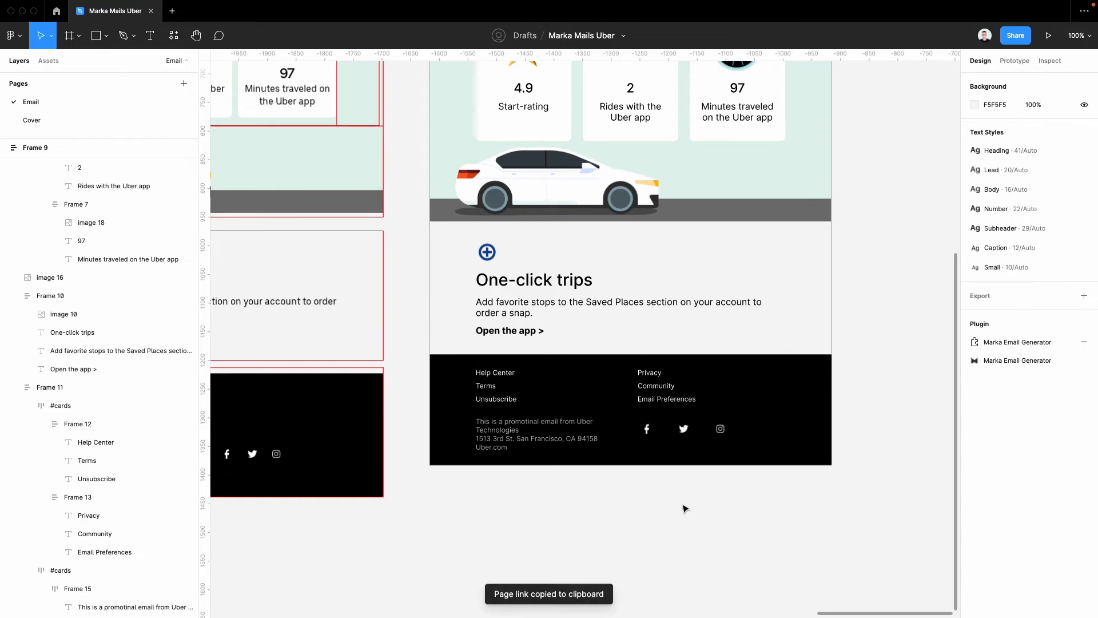
{"action": "left_click", "coordinate": [657, 453]}
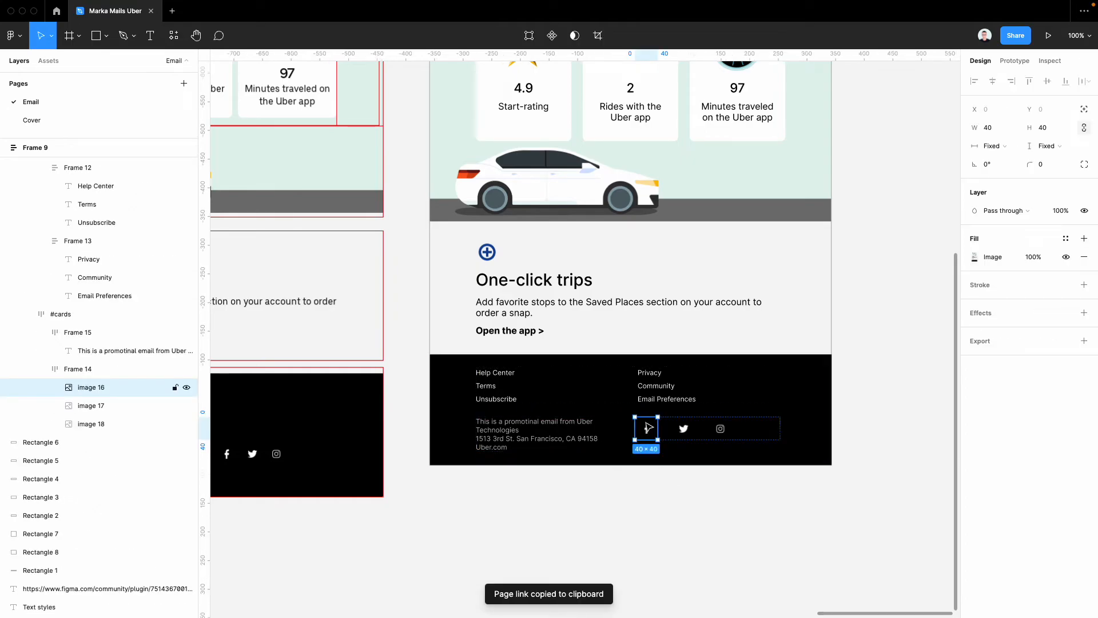
{"action": "key", "text": "super+slash"}
{"action": "key", "text": "Return"}
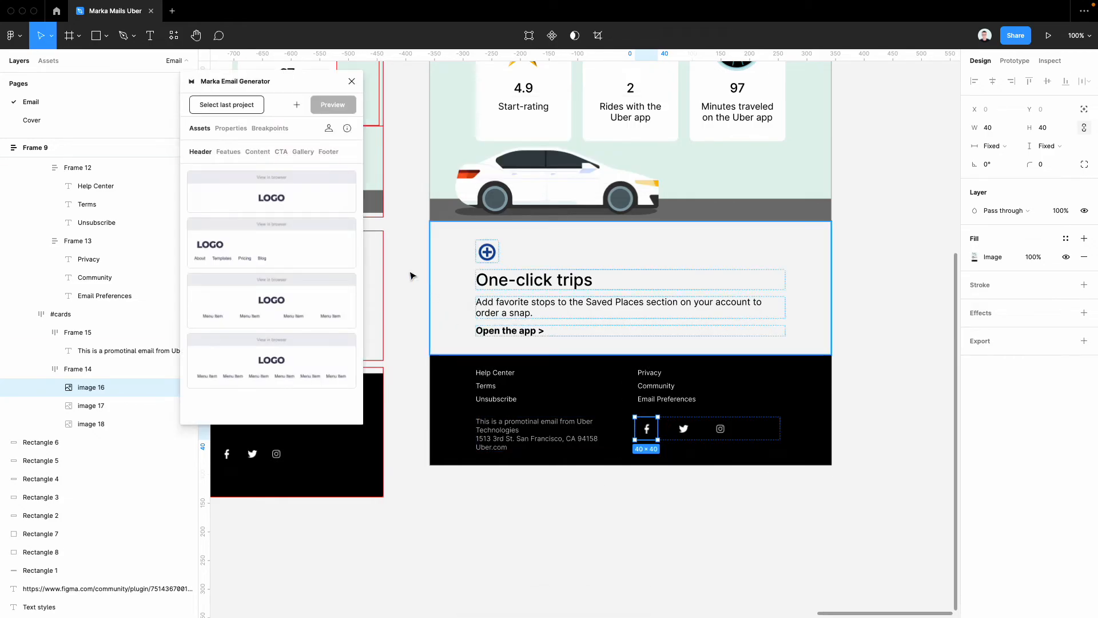
{"action": "left_click", "coordinate": [232, 129]}
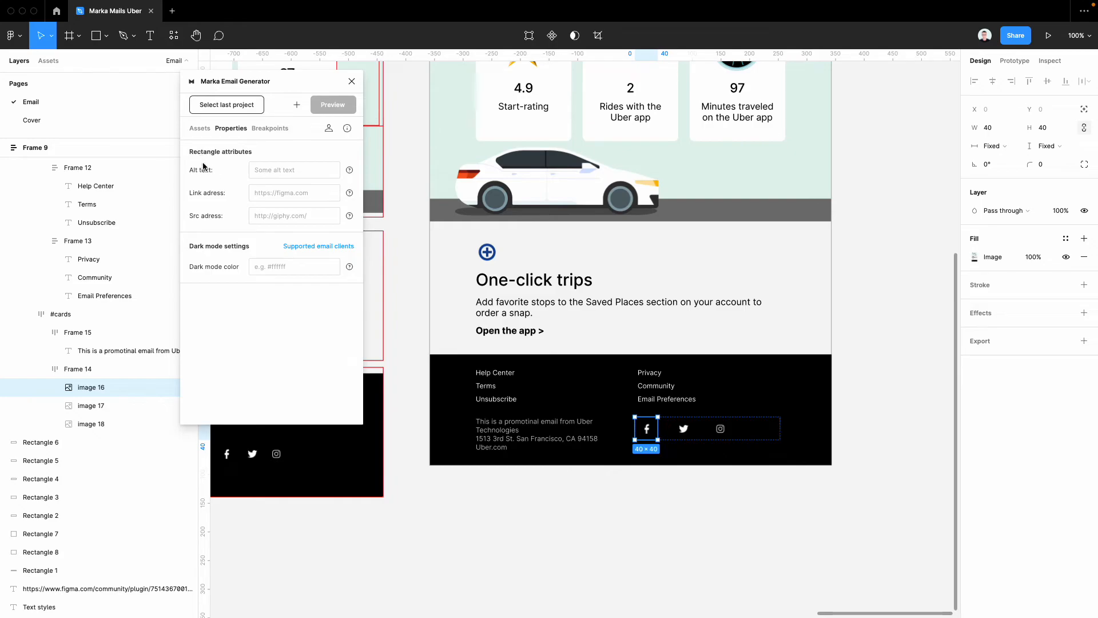
{"action": "left_click", "coordinate": [268, 198]}
{"action": "key", "text": "super+v"}
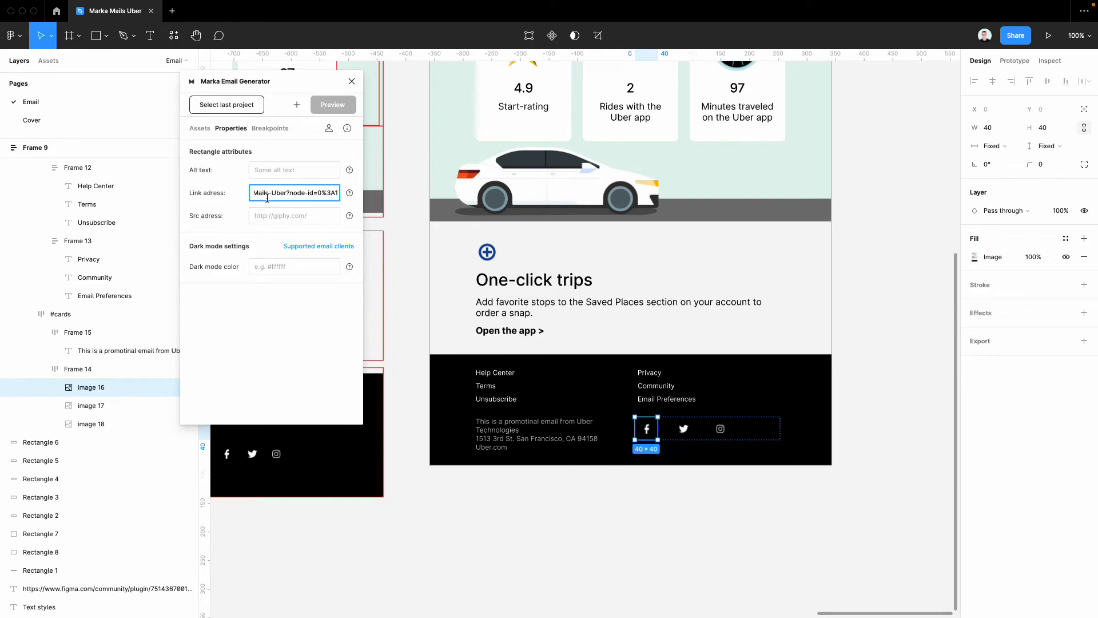
Step: Paste the copied page link as the link address of the Twitter and Instagram icons
{"action": "left_click", "coordinate": [686, 429]}
{"action": "left_click", "coordinate": [283, 195]}
{"action": "key", "text": "super+v"}
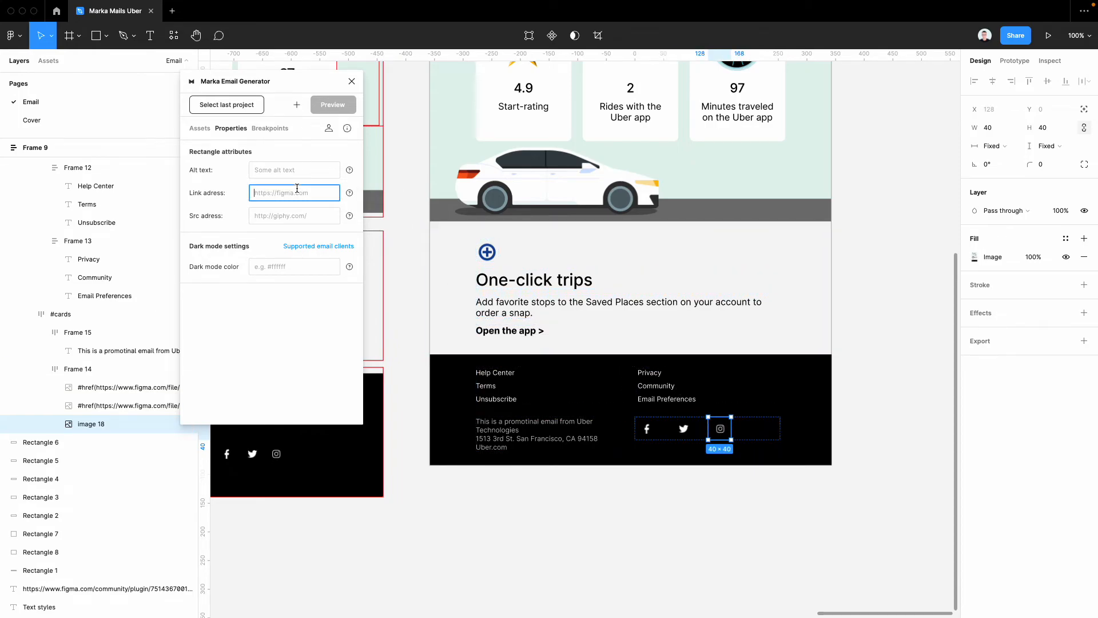
{"action": "left_click", "coordinate": [475, 513]}
{"action": "scroll", "coordinate": [492, 400], "scroll_direction": "up", "scroll_amount": 2}
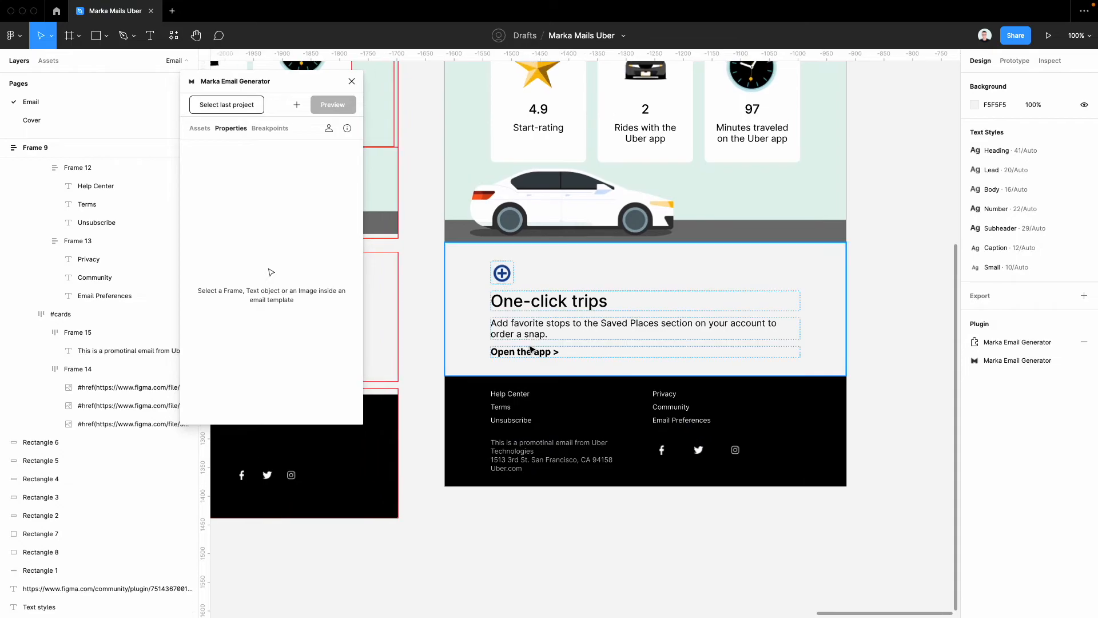
Step: Paste the copied page link as the link address of the "Open the app >" text under One-click trips
{"action": "left_click", "coordinate": [521, 355]}
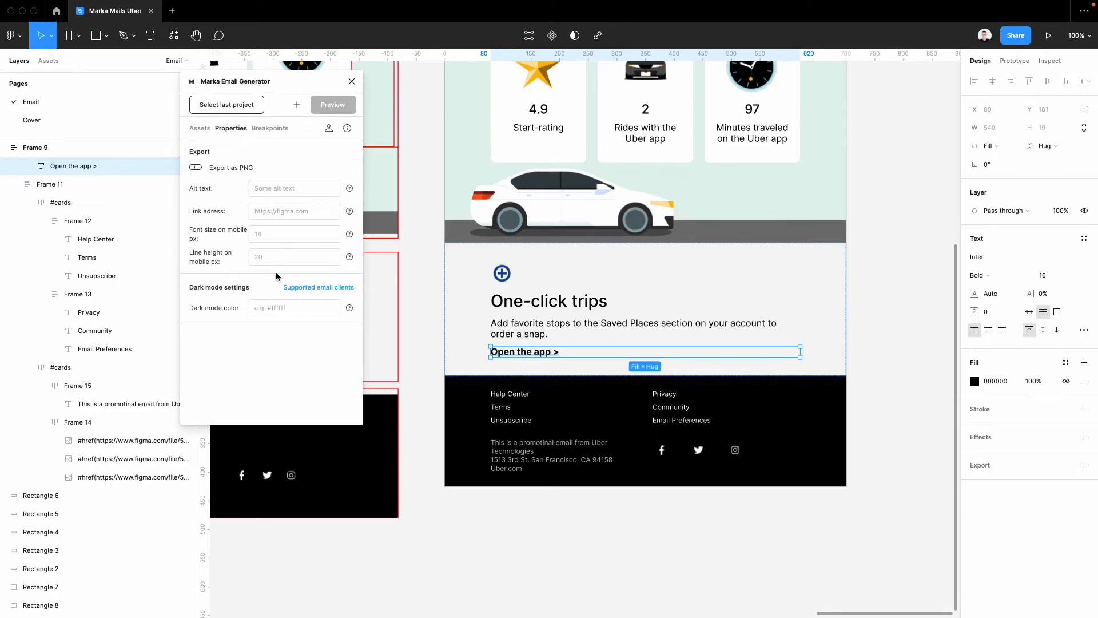
{"action": "left_click", "coordinate": [272, 215]}
{"action": "key", "text": "super+v"}
{"action": "left_click", "coordinate": [291, 400]}
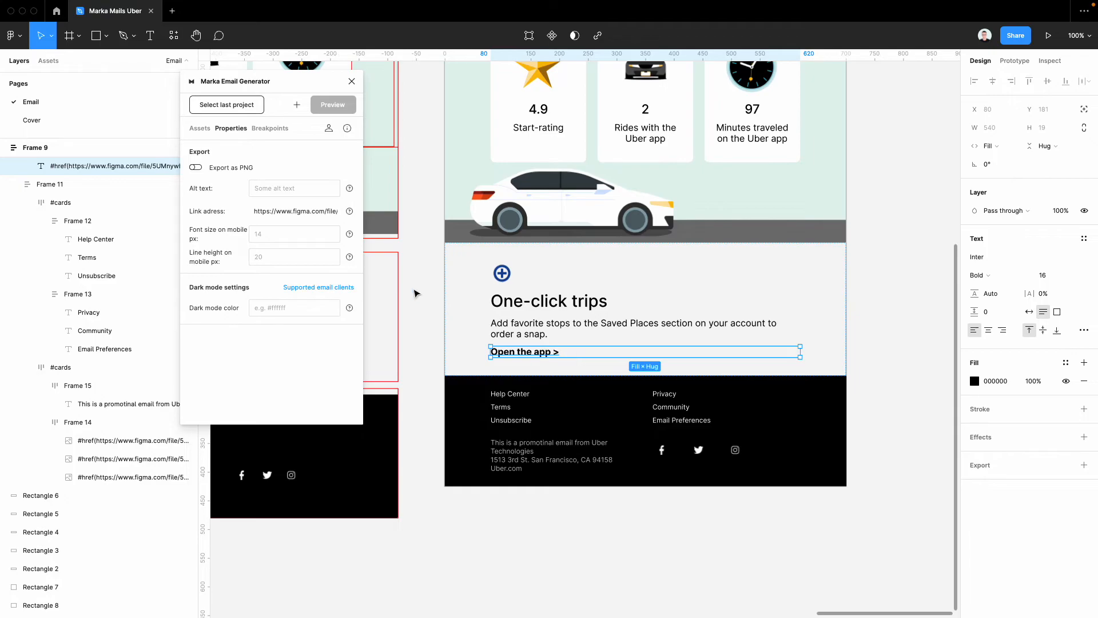
{"action": "left_click", "coordinate": [415, 293]}
{"action": "scroll", "coordinate": [414, 295], "scroll_direction": "up", "scroll_amount": 5}
{"action": "scroll", "coordinate": [416, 294], "scroll_direction": "up", "scroll_amount": 3}
{"action": "scroll", "coordinate": [416, 294], "scroll_direction": "down", "scroll_amount": 3}
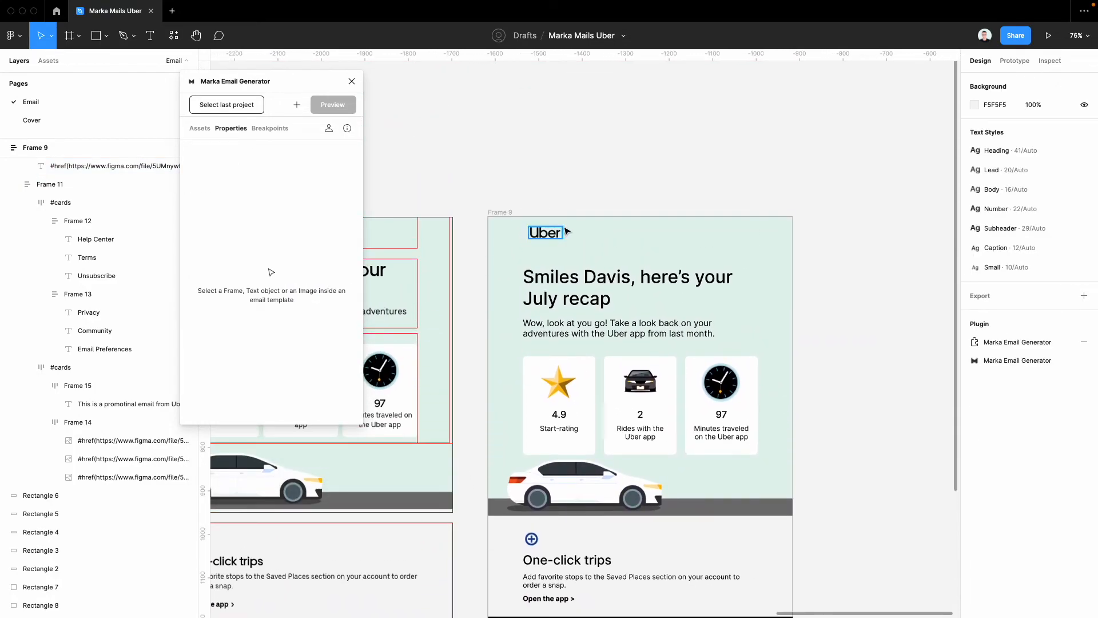
Step: Preview the whole Frame 9 email in Marka Email Generator and look it over down to the footer
{"action": "left_click", "coordinate": [555, 237]}
{"action": "scroll", "coordinate": [556, 237], "scroll_direction": "down", "scroll_amount": 5}
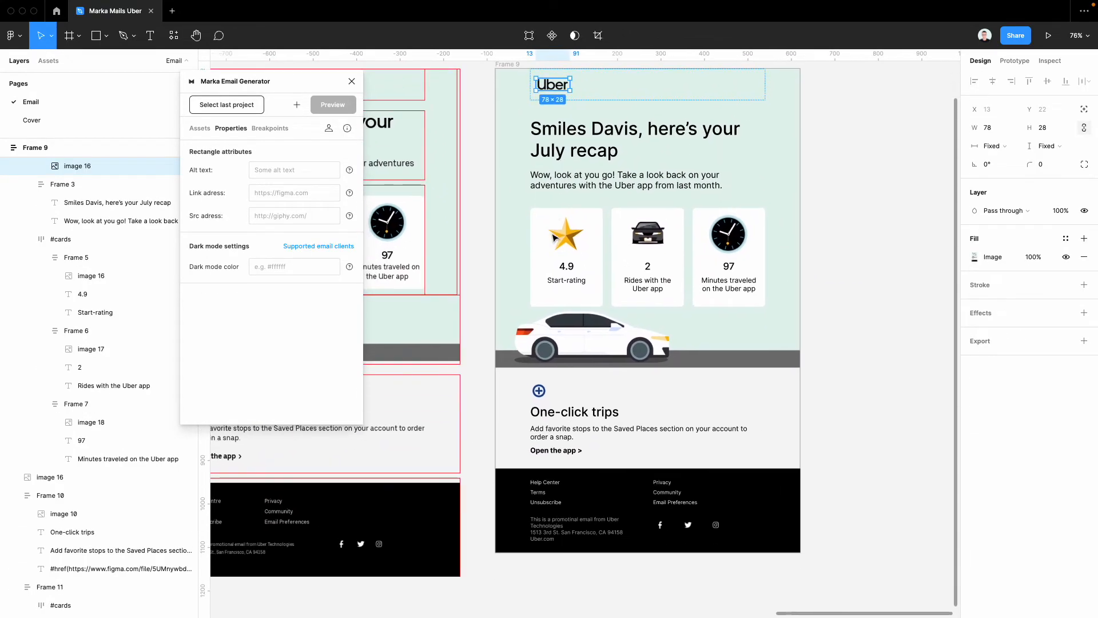
{"action": "scroll", "coordinate": [564, 172], "scroll_direction": "left", "scroll_amount": 4}
{"action": "left_click", "coordinate": [562, 102]}
{"action": "left_click_drag", "start_coordinate": [624, 104], "coordinate": [637, 106]}
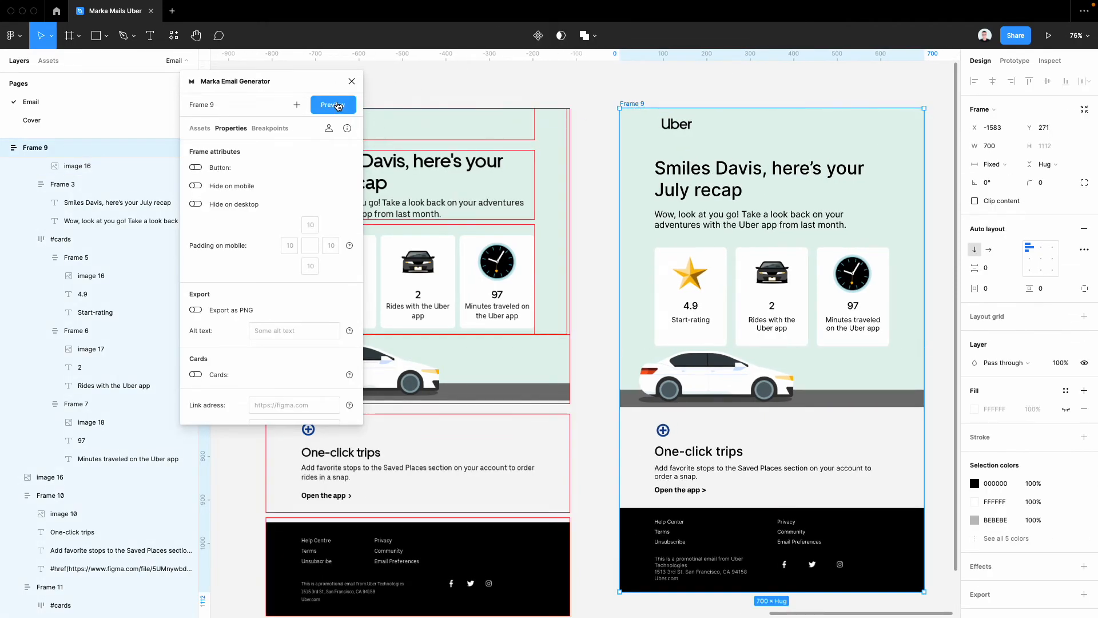
{"action": "left_click", "coordinate": [332, 105]}
{"action": "scroll", "coordinate": [519, 407], "scroll_direction": "down", "scroll_amount": 3}
{"action": "scroll", "coordinate": [517, 407], "scroll_direction": "up", "scroll_amount": 3}
{"action": "scroll", "coordinate": [445, 315], "scroll_direction": "down", "scroll_amount": 3}
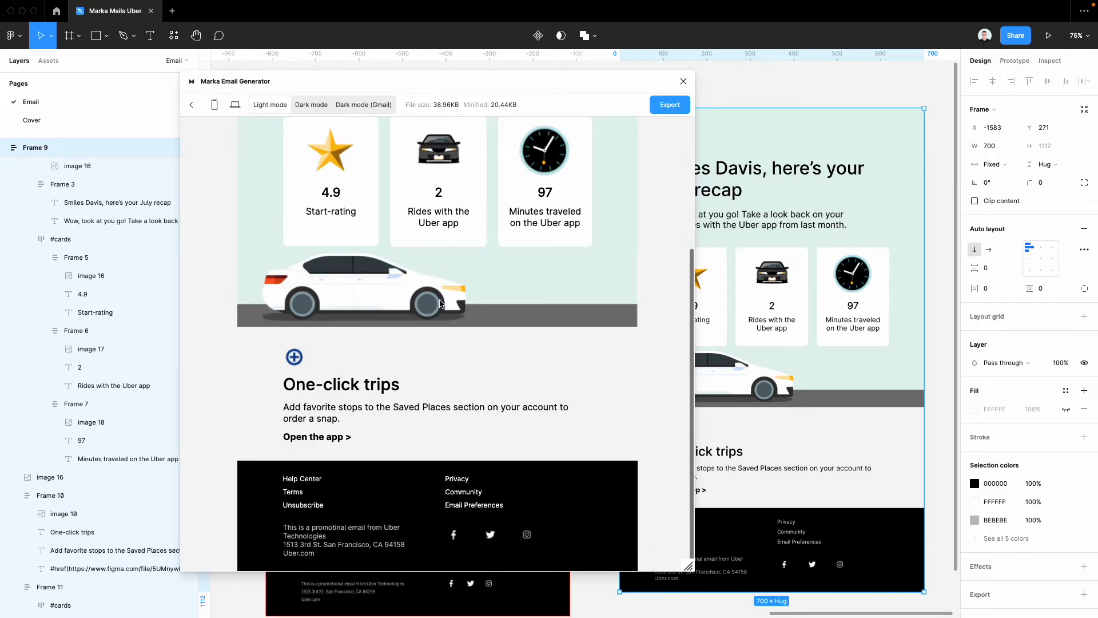
Step: Examine the whole email preview in Dark mode (Gmail), from the logo and card images to the footer icons
{"action": "left_click", "coordinate": [380, 110]}
{"action": "scroll", "coordinate": [450, 391], "scroll_direction": "up", "scroll_amount": 4}
{"action": "scroll", "coordinate": [450, 390], "scroll_direction": "down", "scroll_amount": 4}
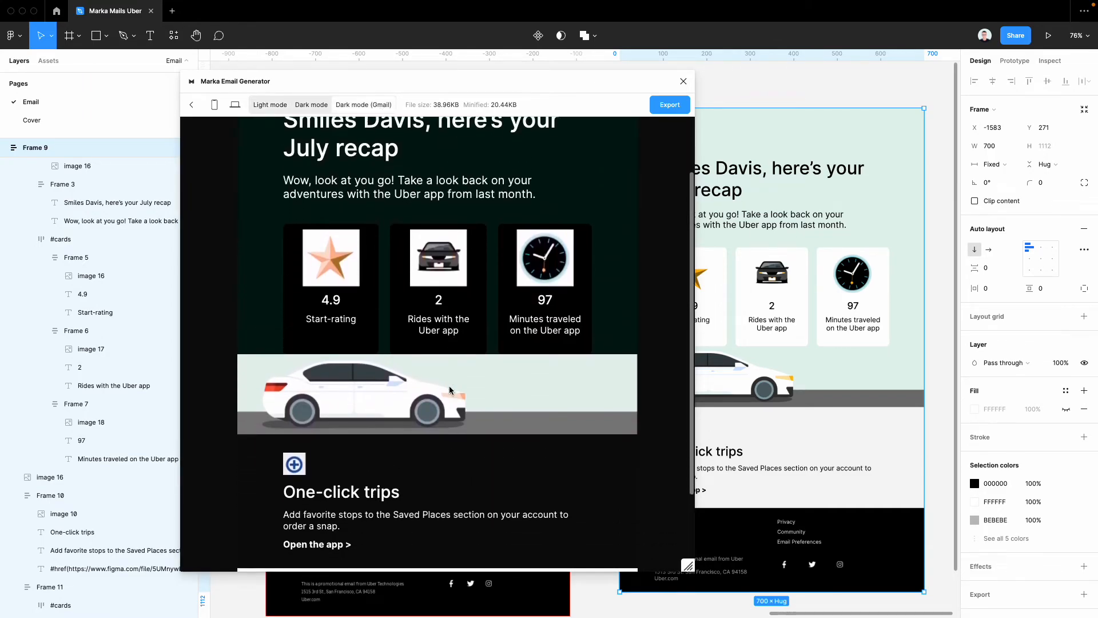
{"action": "scroll", "coordinate": [449, 388], "scroll_direction": "up", "scroll_amount": 4}
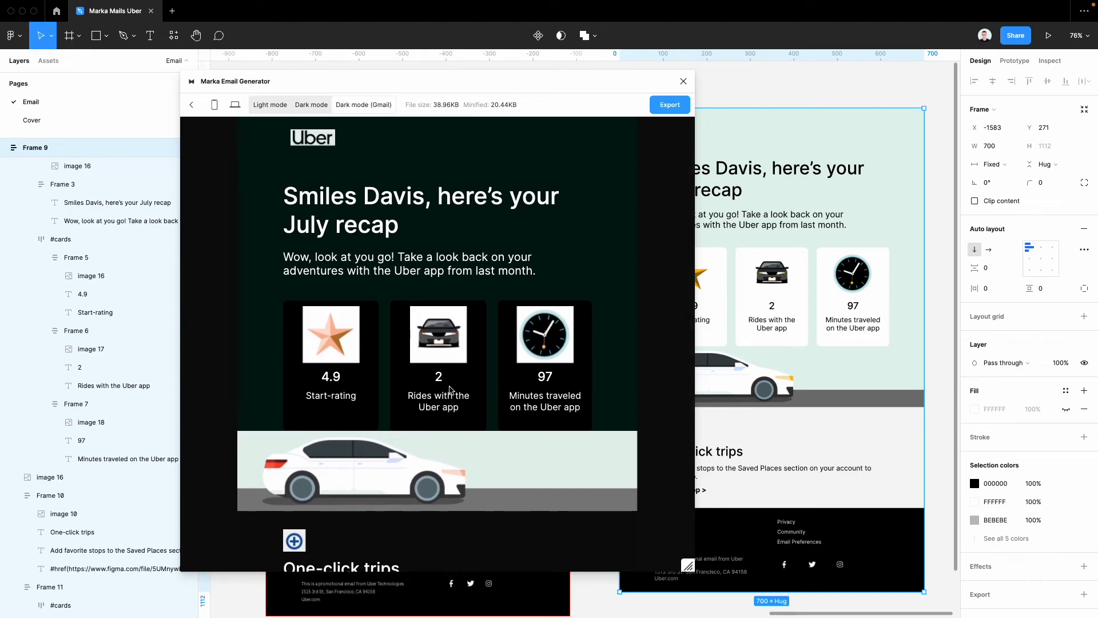
{"action": "scroll", "coordinate": [441, 403], "scroll_direction": "down", "scroll_amount": 3}
{"action": "scroll", "coordinate": [443, 407], "scroll_direction": "up", "scroll_amount": 3}
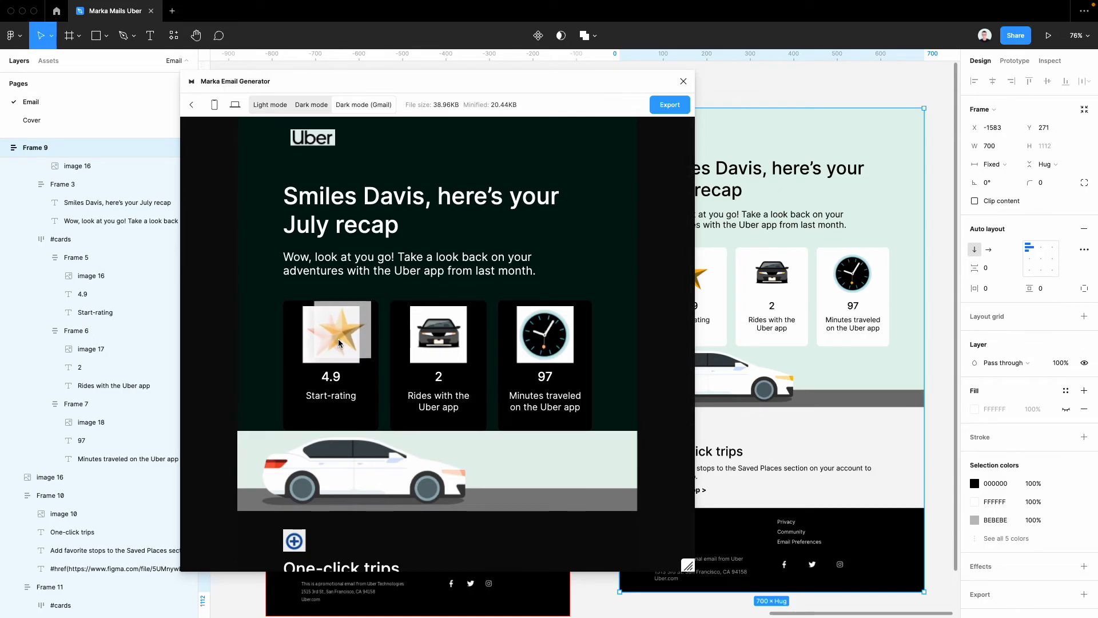
{"action": "scroll", "coordinate": [343, 341], "scroll_direction": "down", "scroll_amount": 3}
{"action": "scroll", "coordinate": [344, 342], "scroll_direction": "up", "scroll_amount": 3}
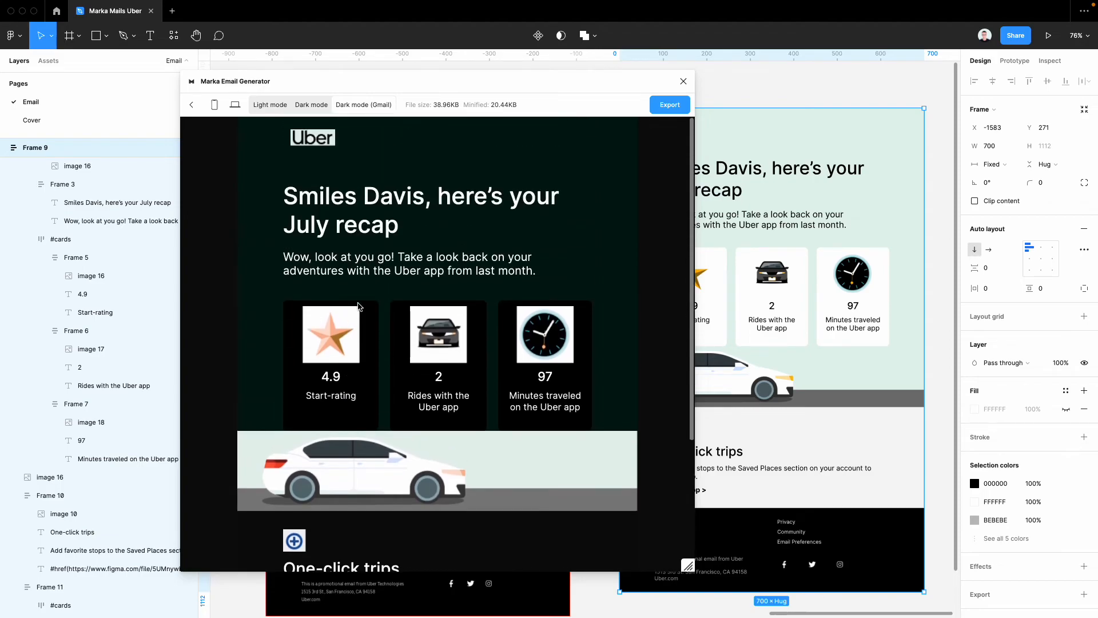
{"action": "scroll", "coordinate": [353, 355], "scroll_direction": "down", "scroll_amount": 3}
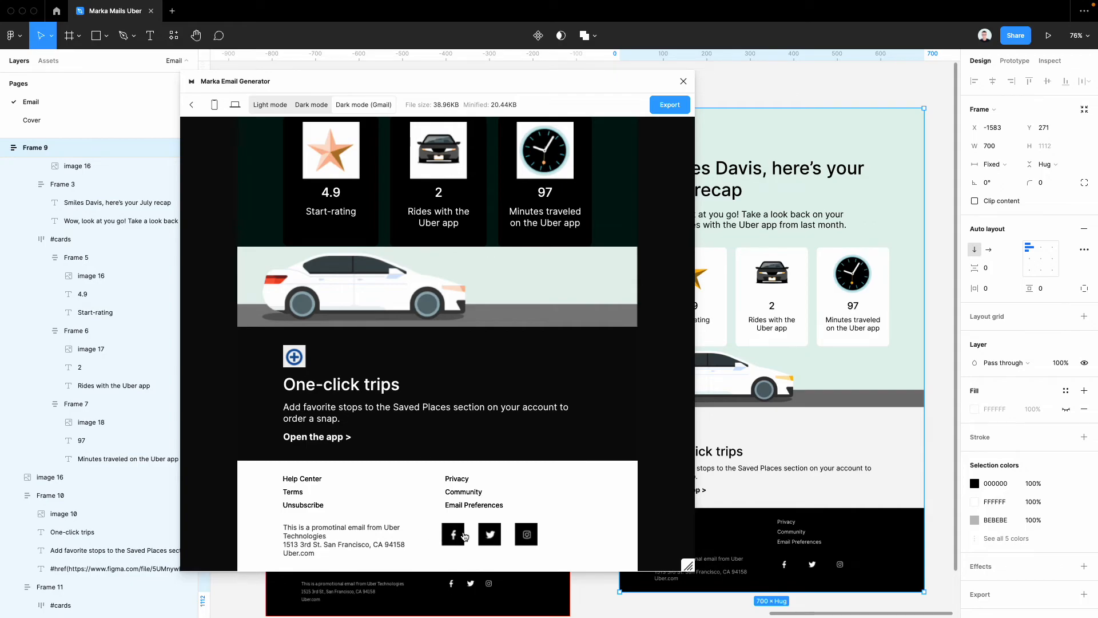
{"action": "scroll", "coordinate": [464, 536], "scroll_direction": "up", "scroll_amount": 3}
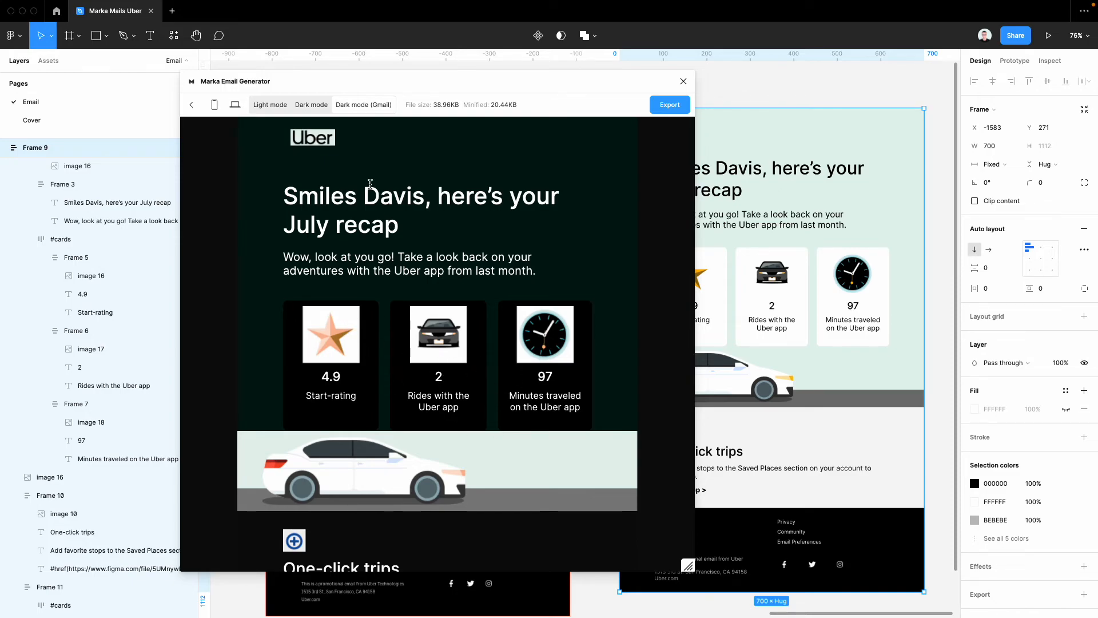
{"action": "scroll", "coordinate": [342, 354], "scroll_direction": "down", "scroll_amount": 3}
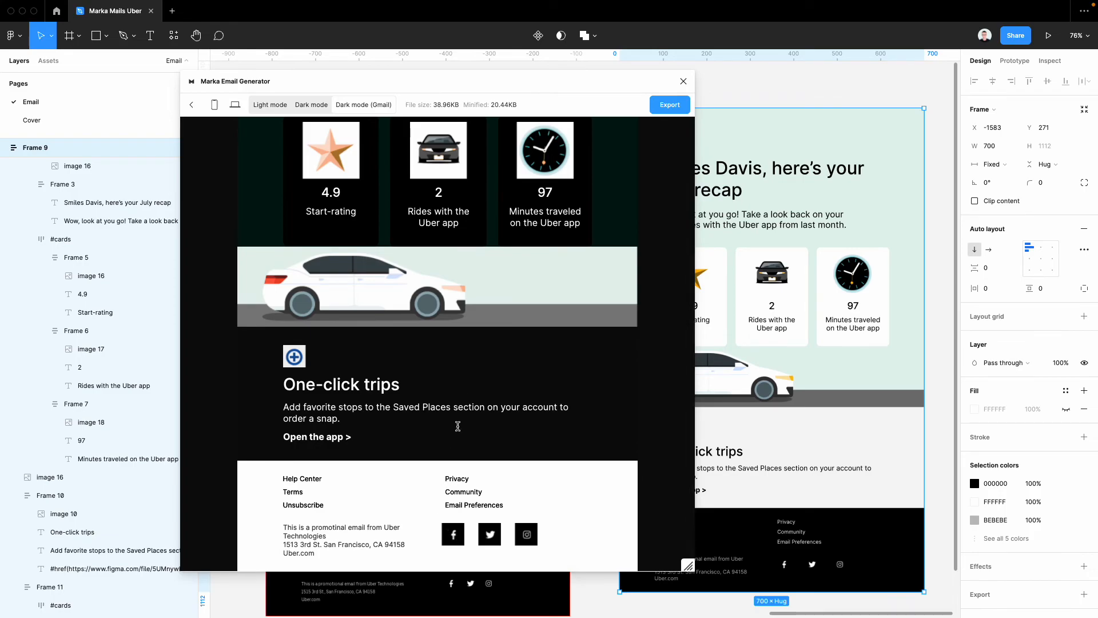
{"action": "scroll", "coordinate": [463, 249], "scroll_direction": "up", "scroll_amount": 3}
{"action": "scroll", "coordinate": [463, 248], "scroll_direction": "up", "scroll_amount": 1}
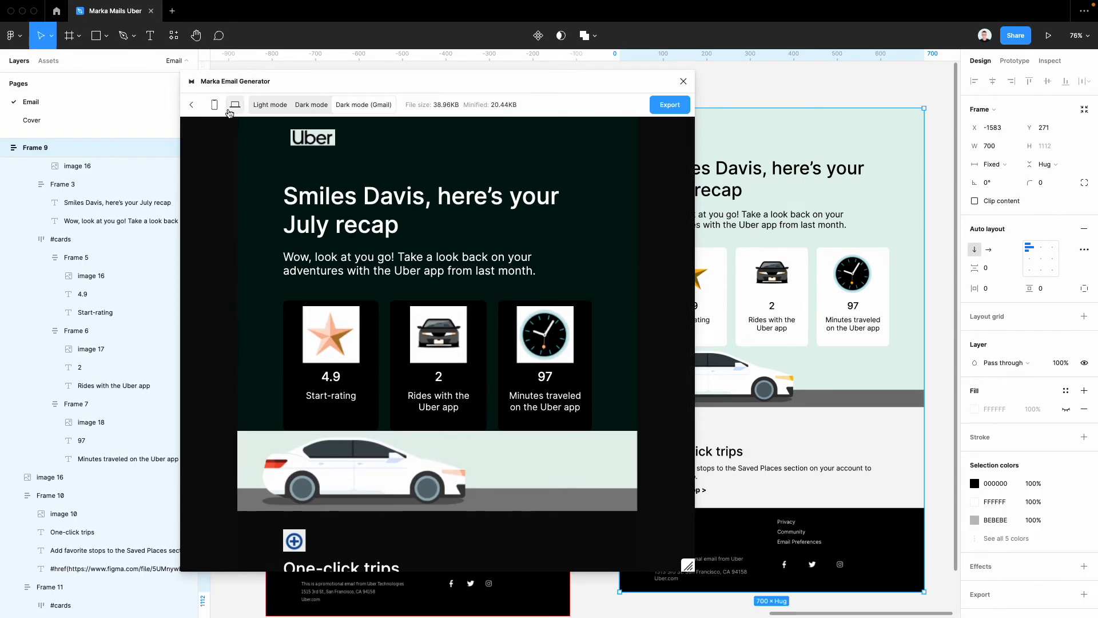
Step: Check the mobile and desktop preview sizes, and return the email preview to light mode
{"action": "left_click", "coordinate": [214, 104]}
{"action": "left_click", "coordinate": [235, 105]}
{"action": "left_click", "coordinate": [282, 105]}
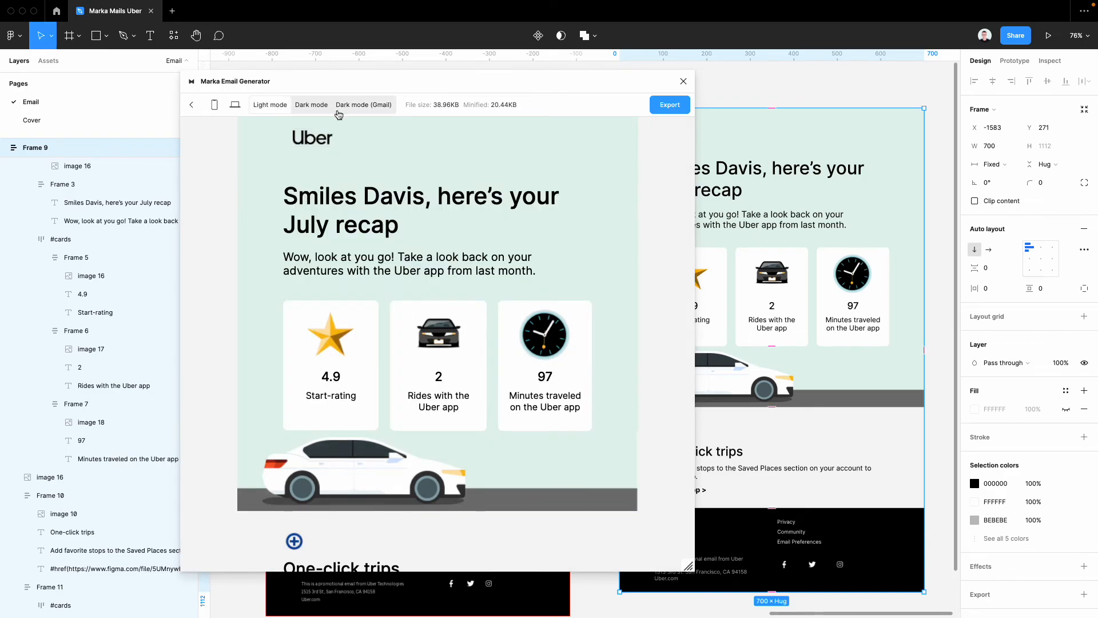
Step: Export the email's code with images hosted online and copy the generated HTML to the clipboard
{"action": "left_click", "coordinate": [686, 110]}
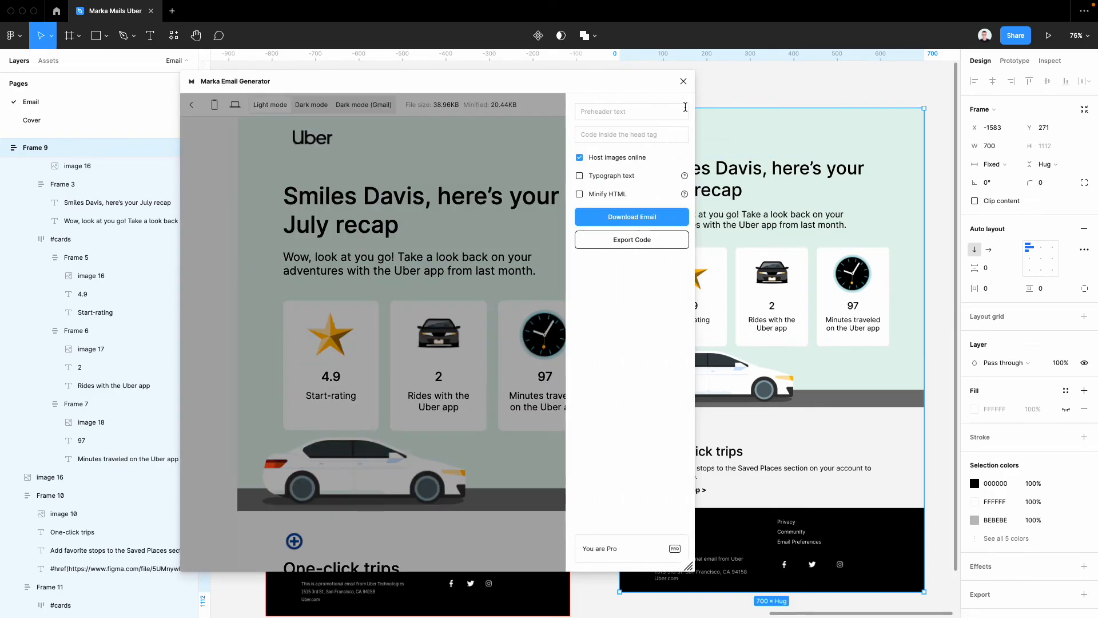
{"action": "left_click", "coordinate": [634, 240]}
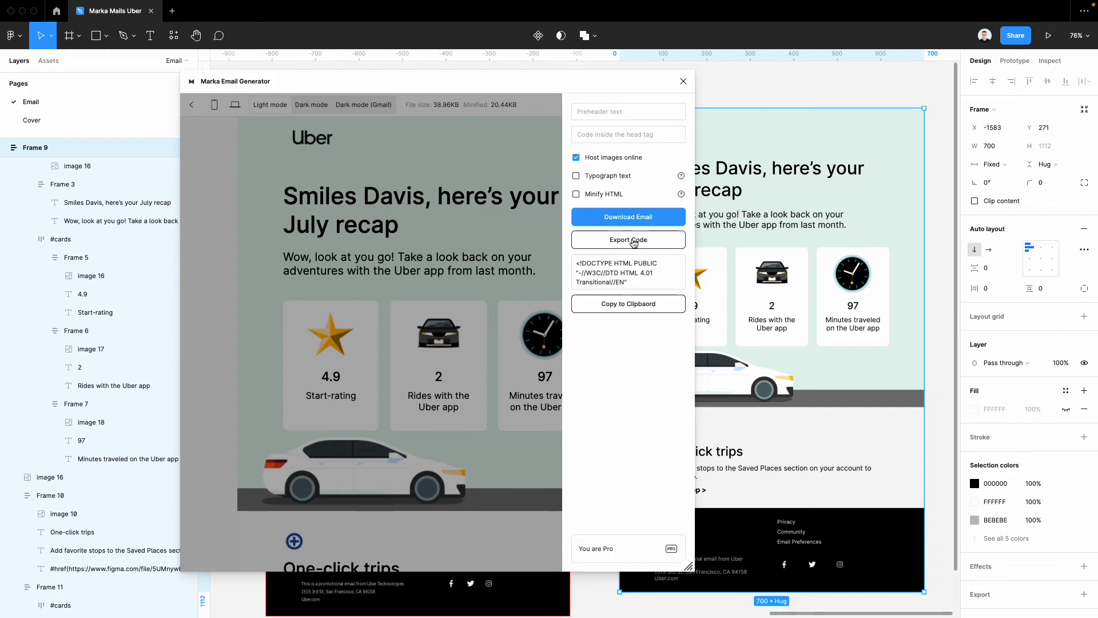
{"action": "left_click", "coordinate": [628, 304]}
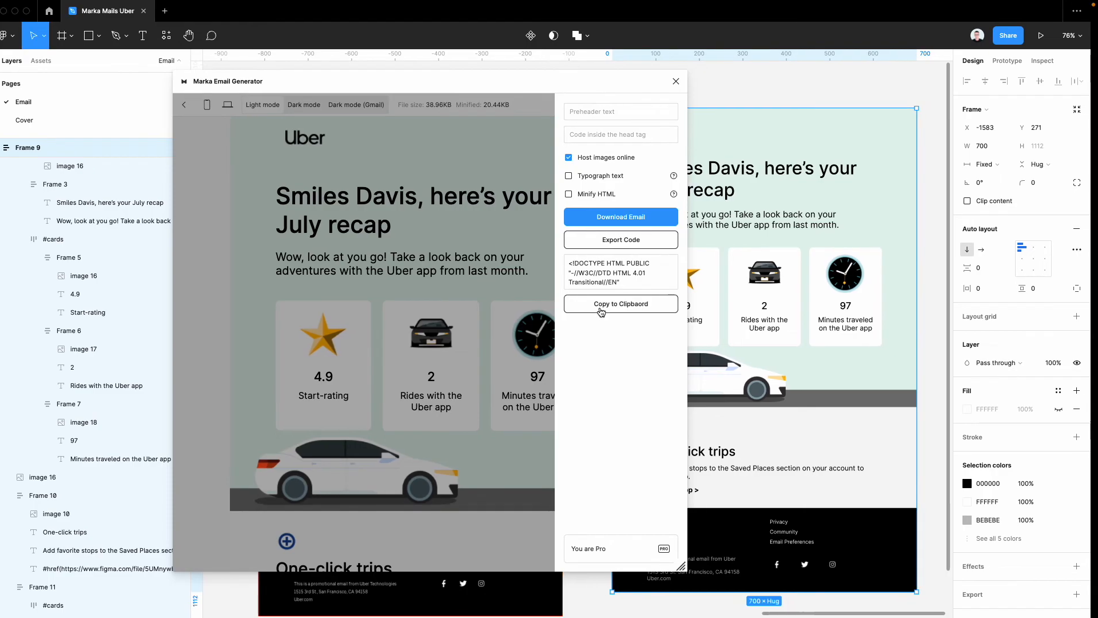
Step: Switch to Email on Acid in Firefox and paste the complete exported HTML as the new email test's content
{"action": "key", "text": "ctrl+Right"}
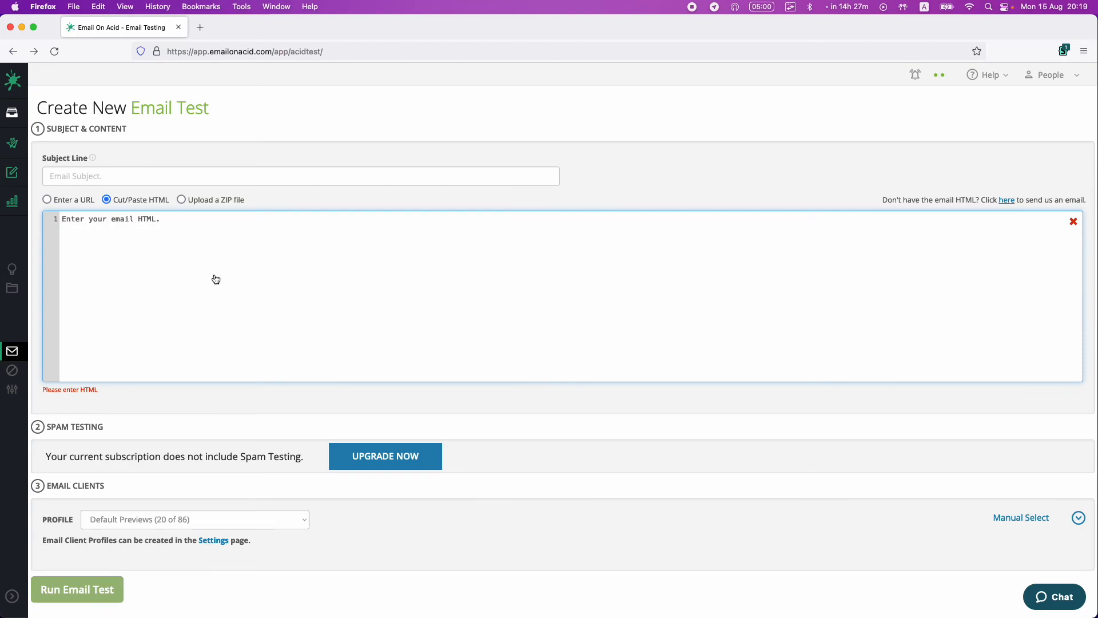
{"action": "key", "text": "super+v"}
{"action": "key", "text": "super+z"}
{"action": "key", "text": "ctrl+Left"}
{"action": "key", "text": "super+a"}
{"action": "key", "text": "super+c"}
{"action": "key", "text": "ctrl+Right"}
{"action": "key", "text": "super+v"}
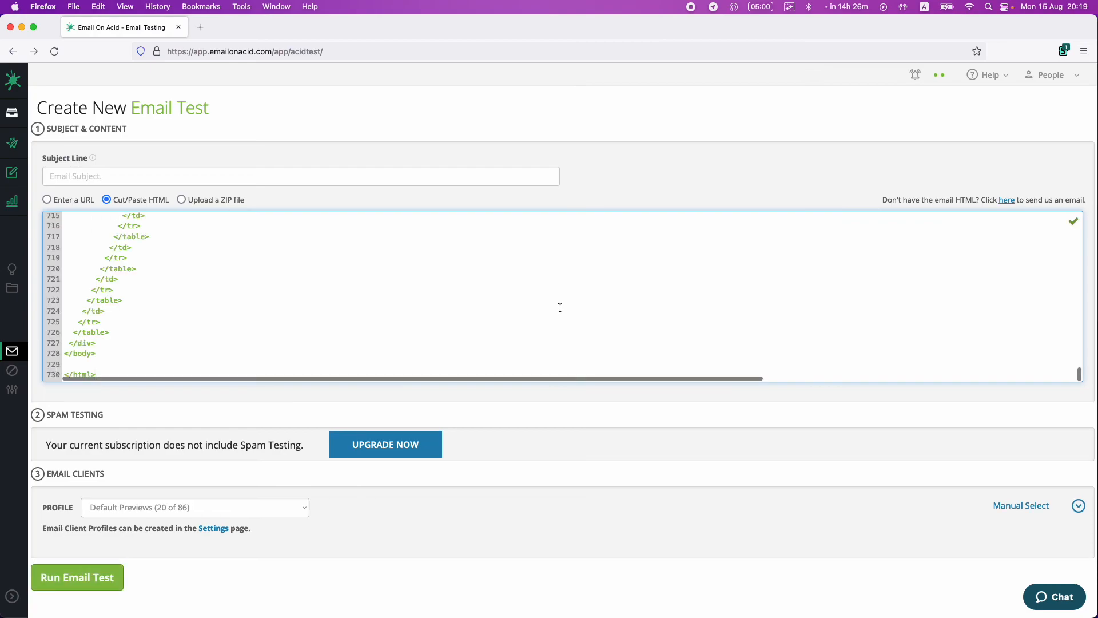
Step: Set the email test's subject line to "uber" and run the test with the default previews
{"action": "scroll", "coordinate": [331, 297], "scroll_direction": "up", "scroll_amount": 2}
{"action": "left_click", "coordinate": [259, 178]}
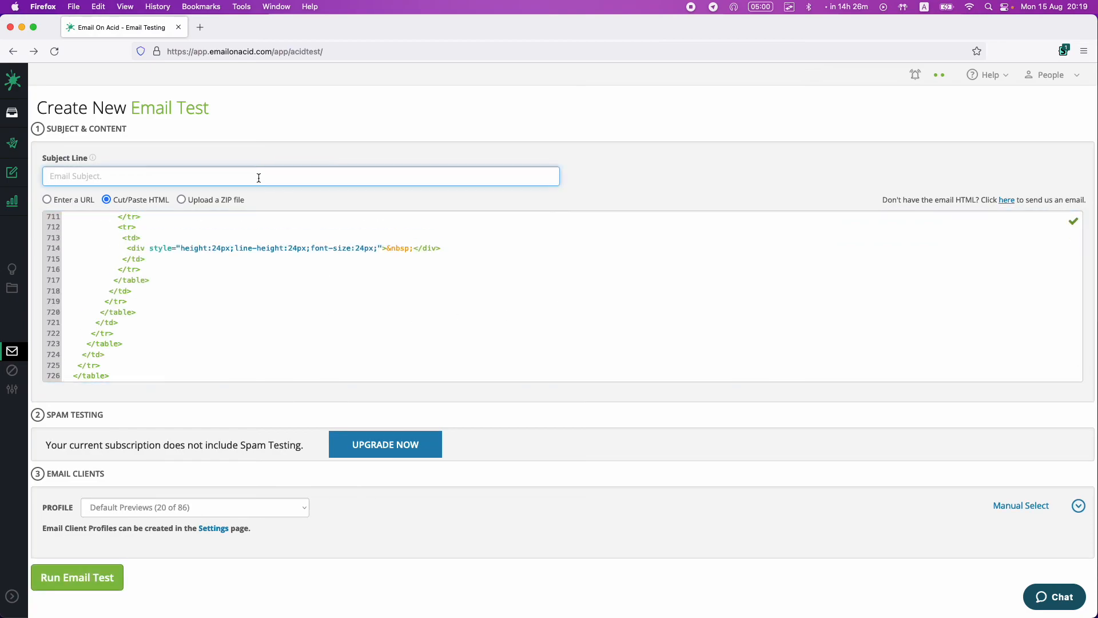
{"action": "type", "text": "uber"}
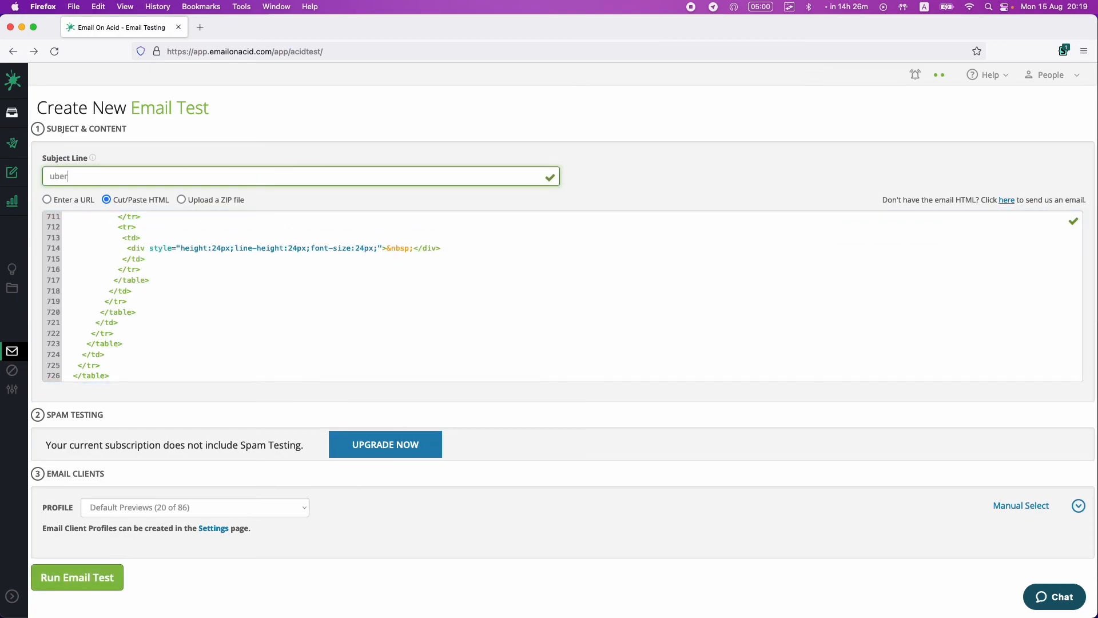
{"action": "left_click", "coordinate": [98, 574]}
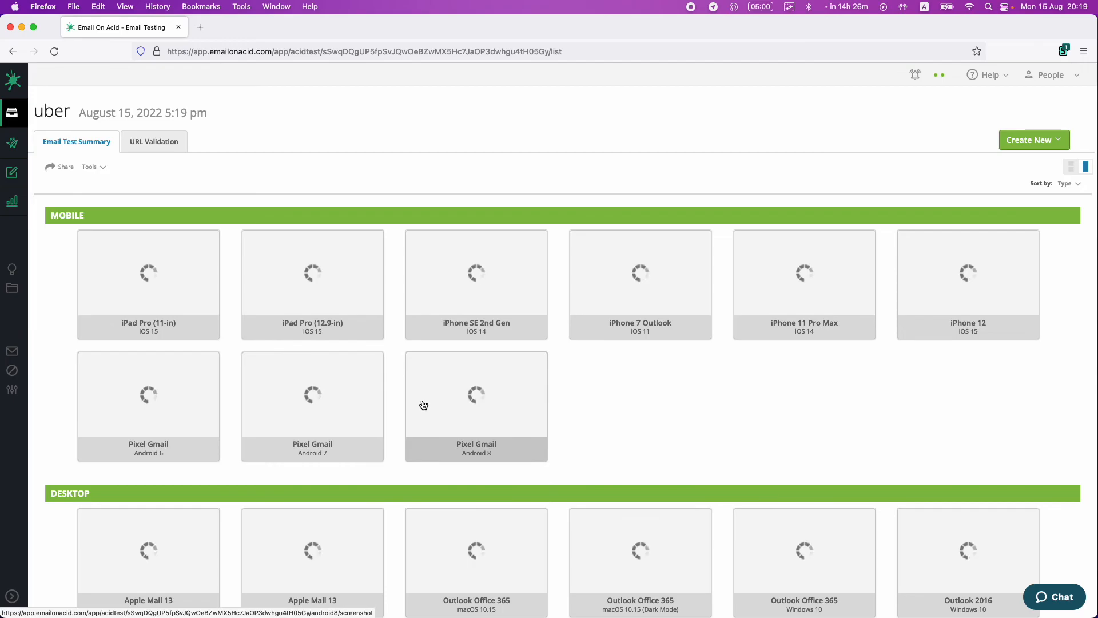
Step: Examine how the email renders across the mobile, desktop and web client previews in the test summary
{"action": "scroll", "coordinate": [423, 405], "scroll_direction": "down", "scroll_amount": 3}
{"action": "scroll", "coordinate": [423, 405], "scroll_direction": "down", "scroll_amount": 5}
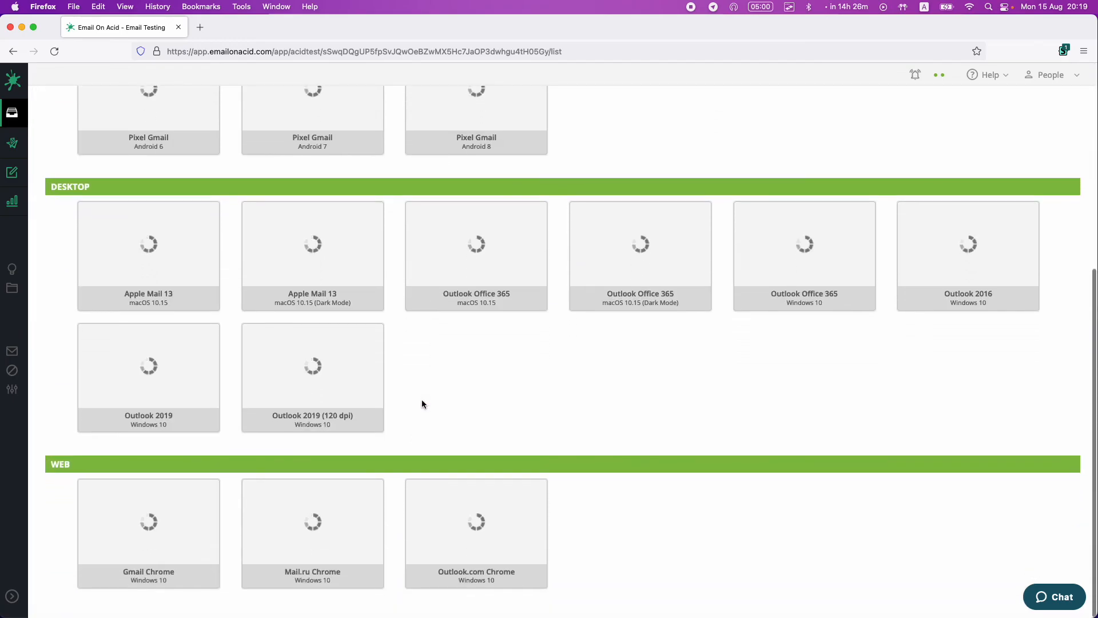
{"action": "scroll", "coordinate": [424, 405], "scroll_direction": "up", "scroll_amount": 10}
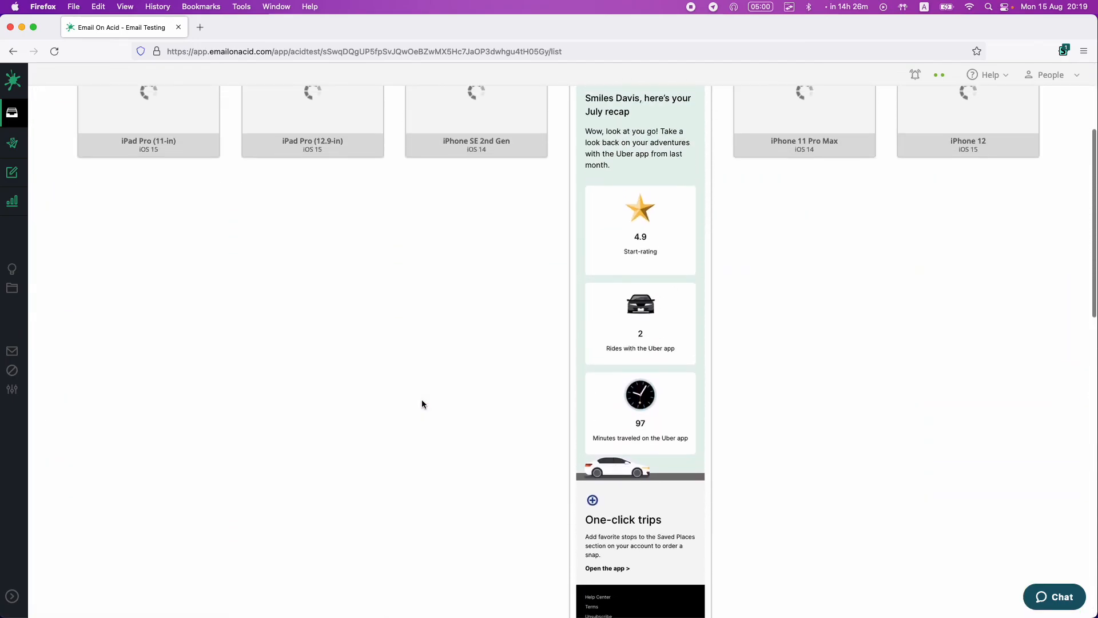
{"action": "scroll", "coordinate": [658, 344], "scroll_direction": "down", "scroll_amount": 8}
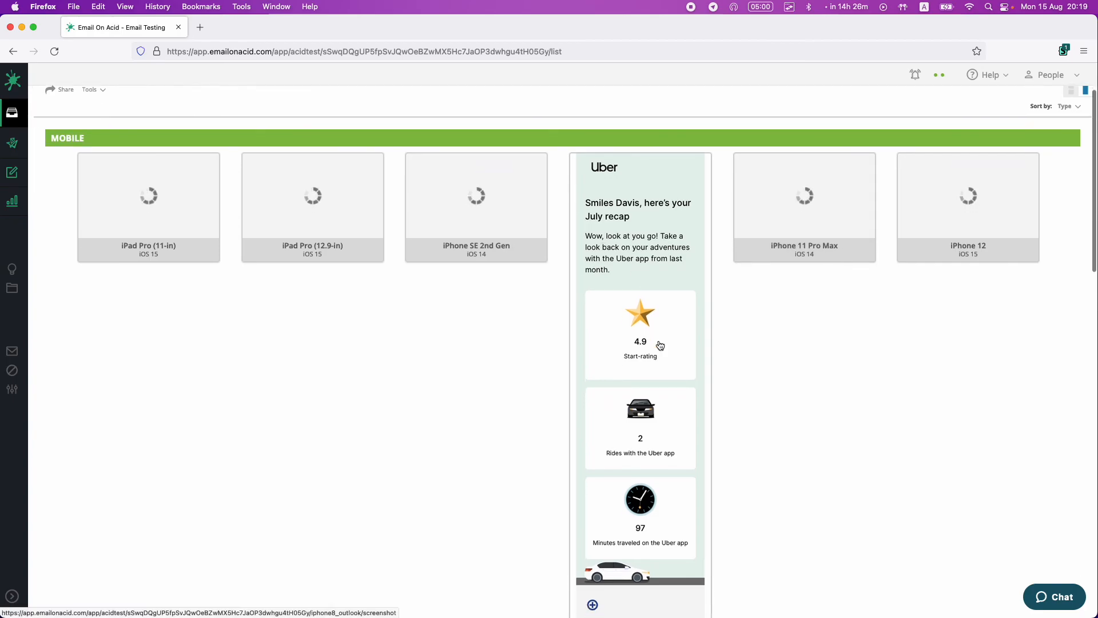
{"action": "scroll", "coordinate": [661, 345], "scroll_direction": "up", "scroll_amount": 10}
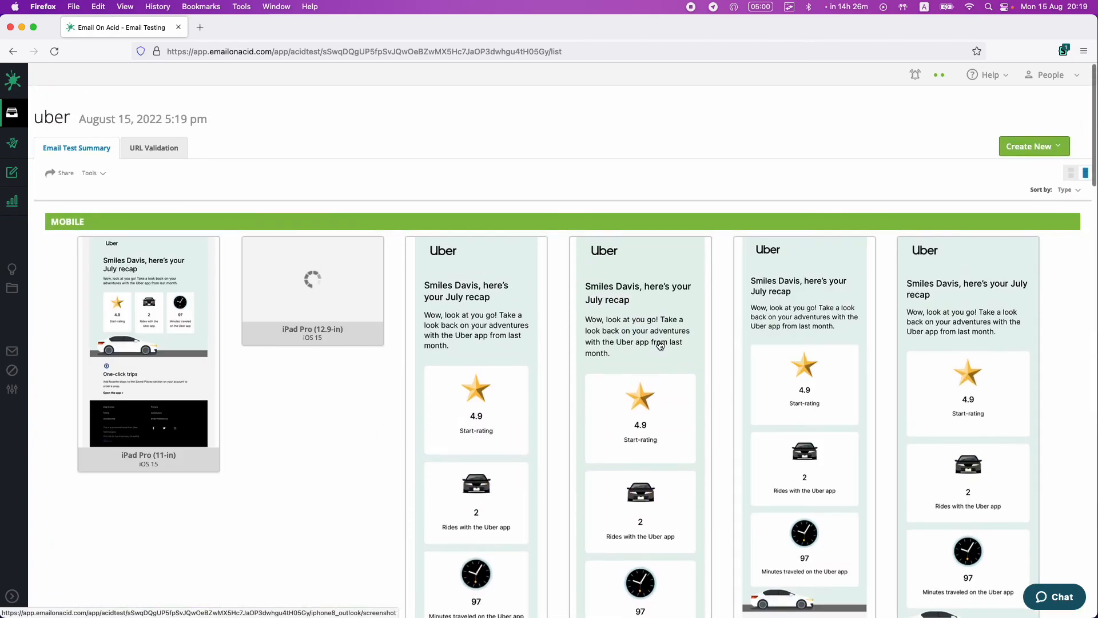
{"action": "scroll", "coordinate": [660, 346], "scroll_direction": "down", "scroll_amount": 10}
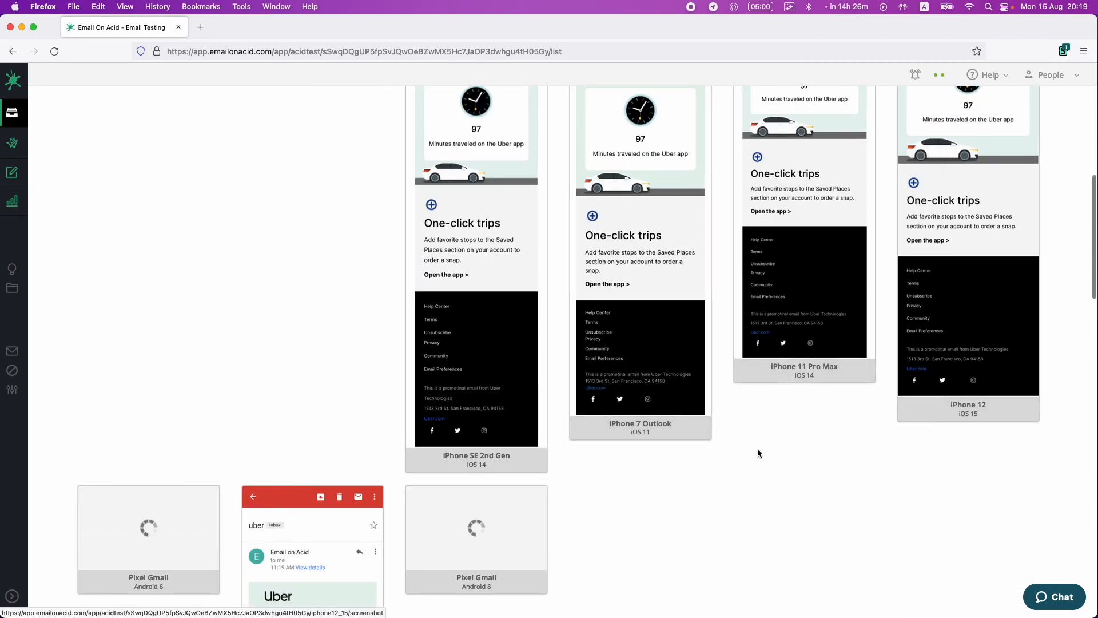
{"action": "scroll", "coordinate": [758, 450], "scroll_direction": "down", "scroll_amount": 4}
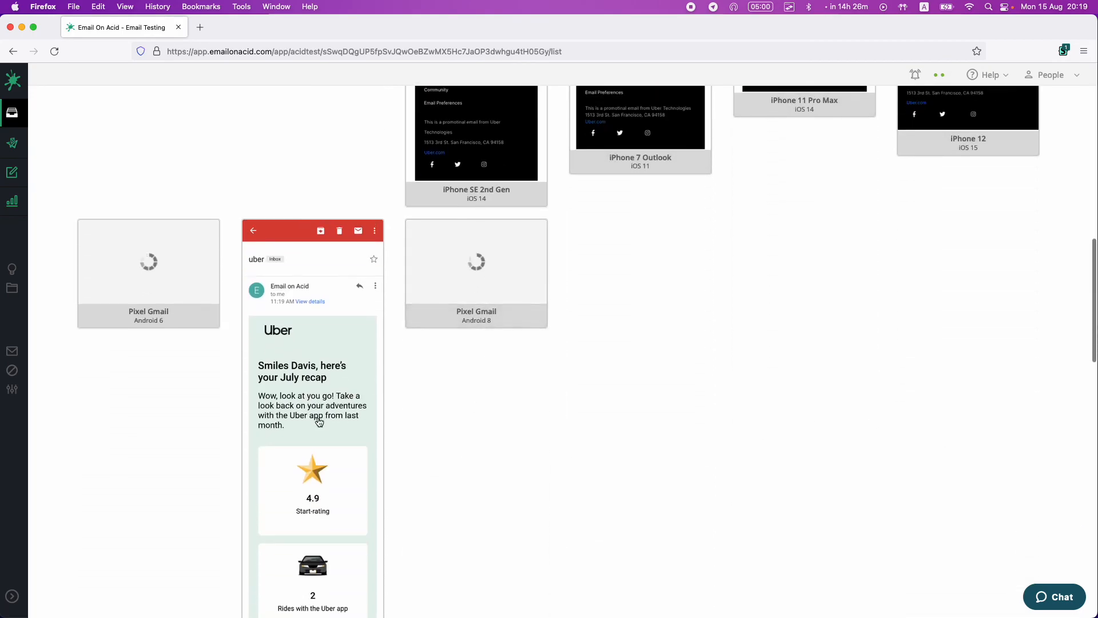
{"action": "scroll", "coordinate": [318, 421], "scroll_direction": "down", "scroll_amount": 10}
{"action": "scroll", "coordinate": [319, 422], "scroll_direction": "up", "scroll_amount": 10}
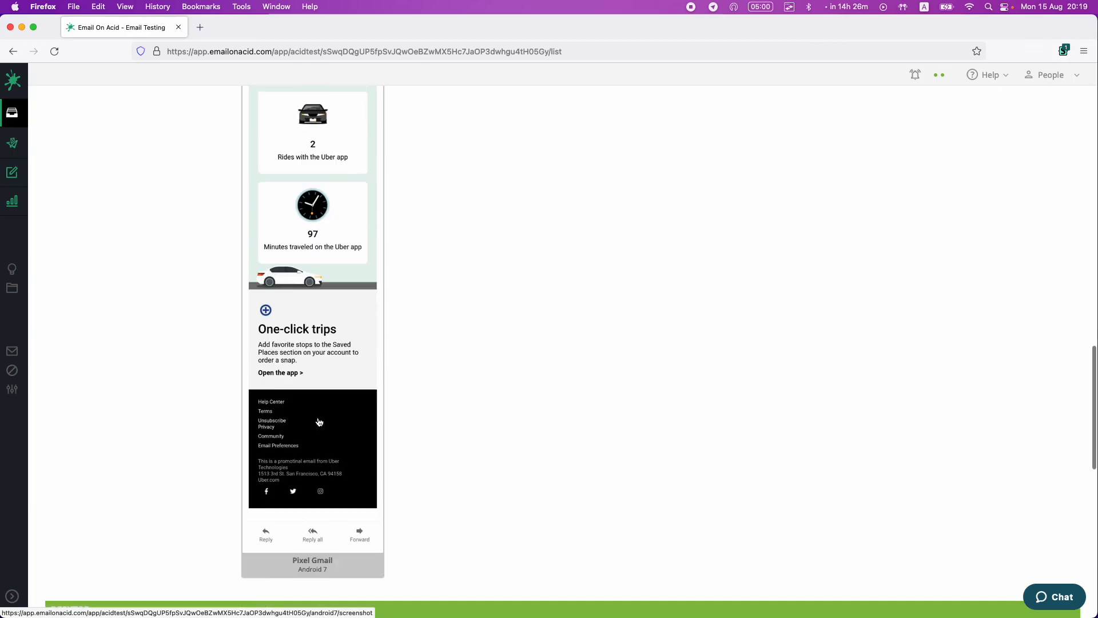
{"action": "scroll", "coordinate": [320, 422], "scroll_direction": "up", "scroll_amount": 15}
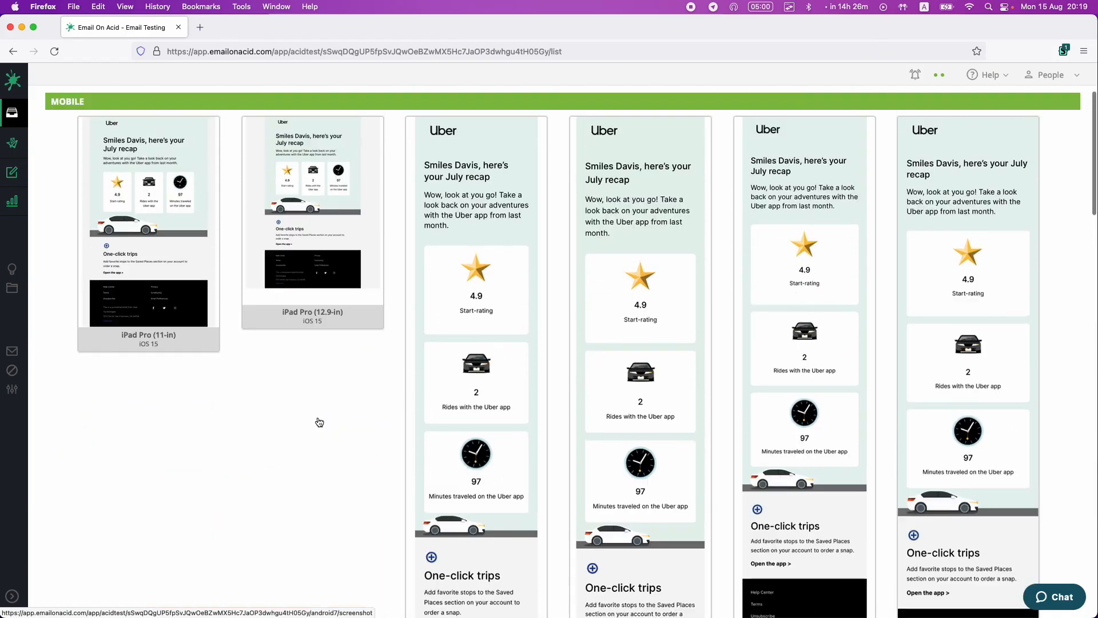
{"action": "scroll", "coordinate": [323, 497], "scroll_direction": "down", "scroll_amount": 15}
{"action": "scroll", "coordinate": [323, 498], "scroll_direction": "down", "scroll_amount": 12}
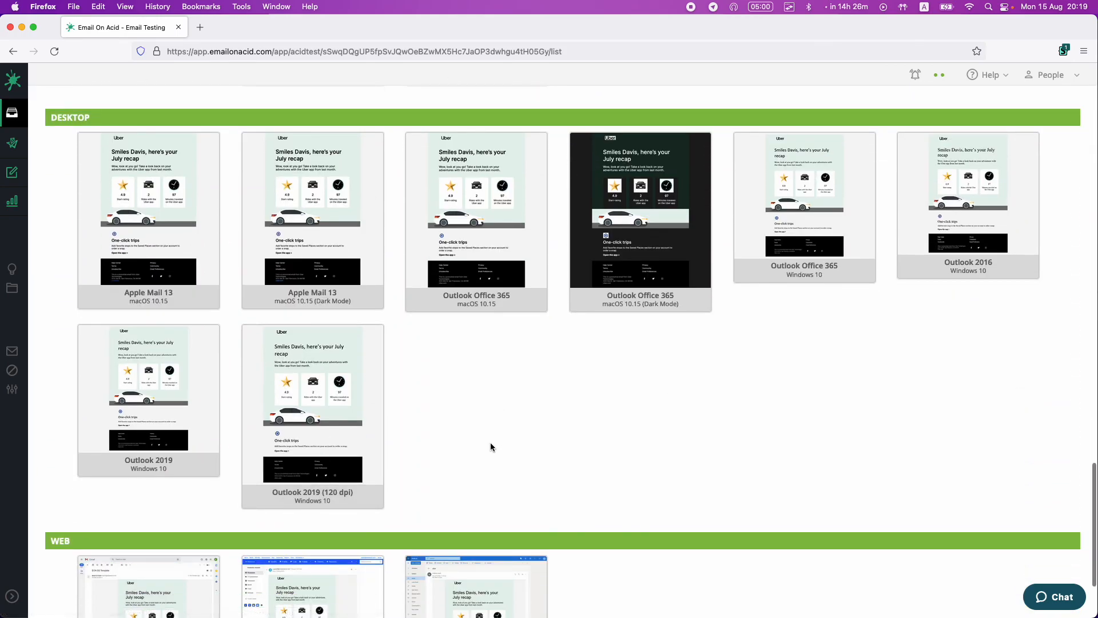
{"action": "scroll", "coordinate": [479, 442], "scroll_direction": "down", "scroll_amount": 1}
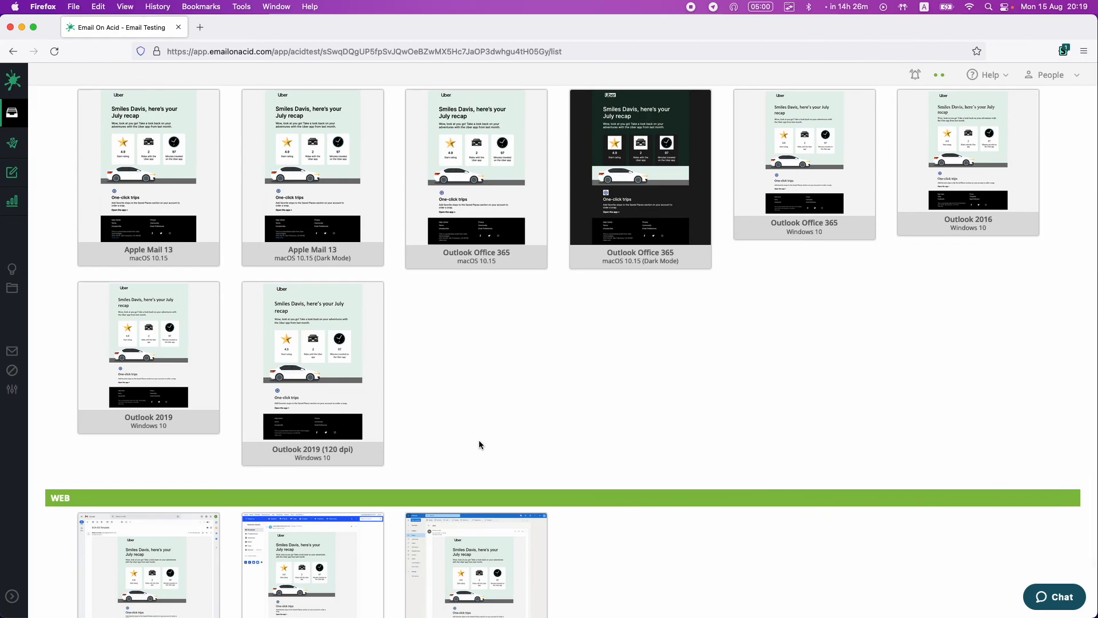
{"action": "scroll", "coordinate": [479, 444], "scroll_direction": "down", "scroll_amount": 2}
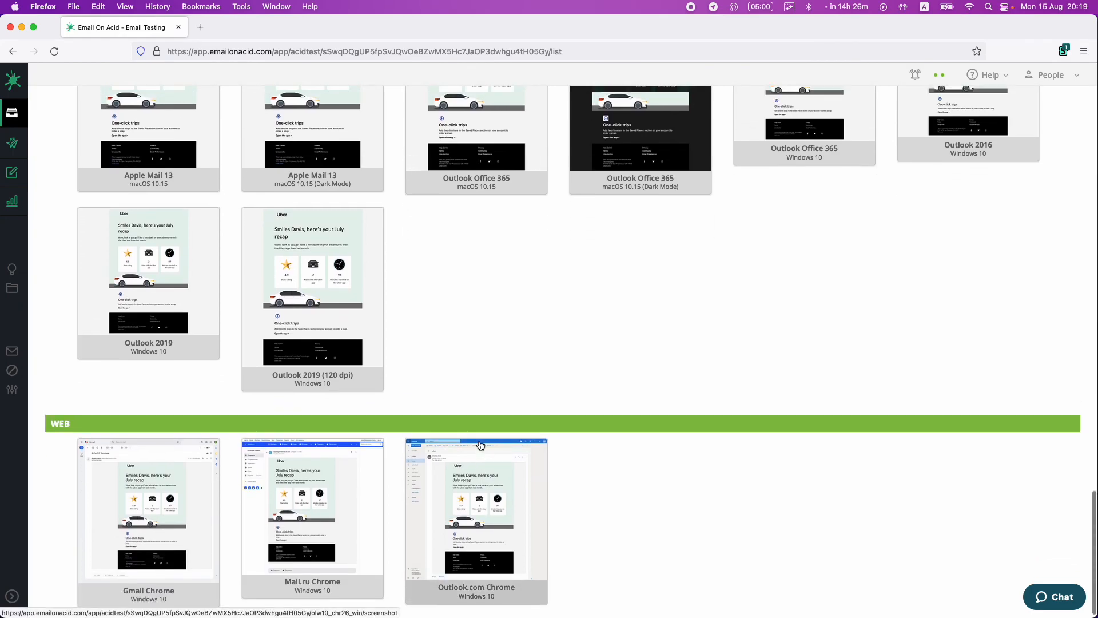
Step: Open the Outlook 2019 (120 dpi) preview in a new tab and look back over the other client previews
{"action": "right_click", "coordinate": [327, 332]}
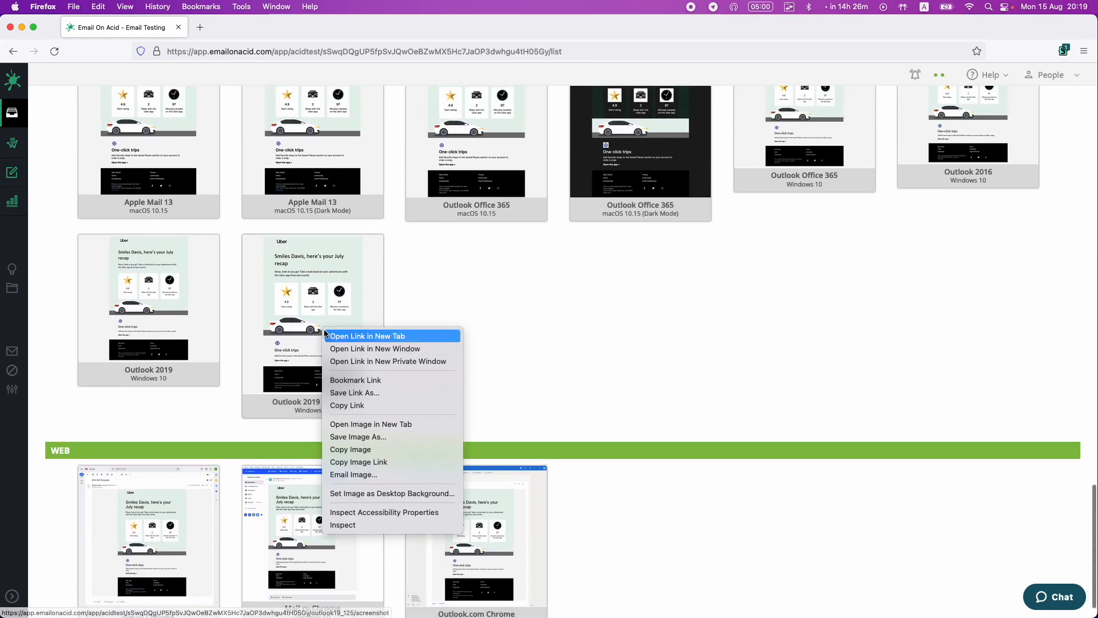
{"action": "left_click", "coordinate": [329, 336]}
{"action": "scroll", "coordinate": [434, 338], "scroll_direction": "down", "scroll_amount": 1}
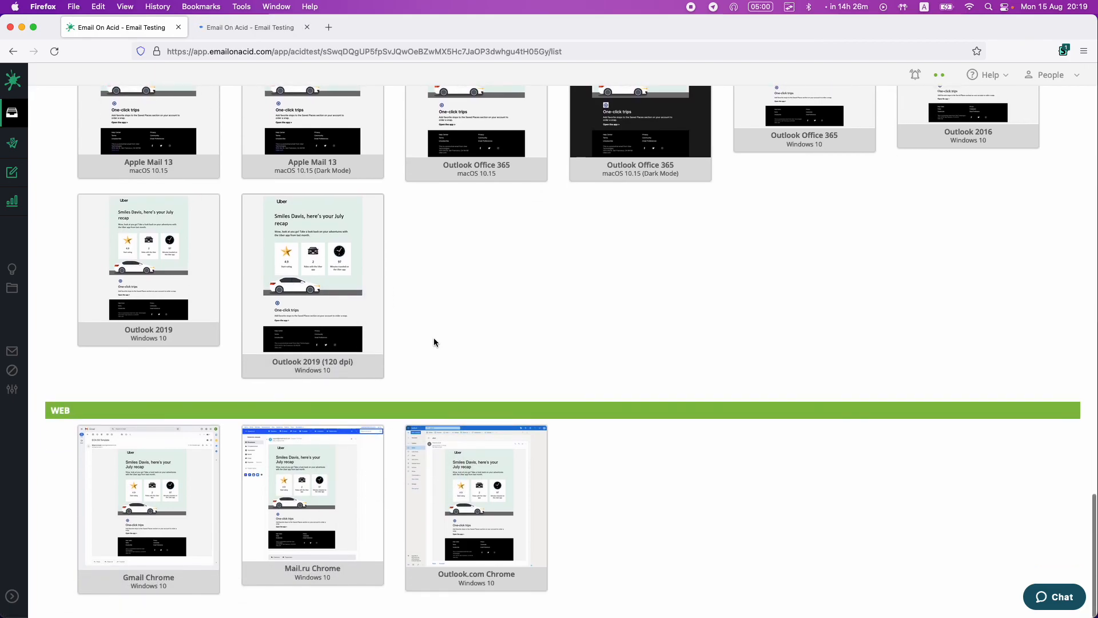
{"action": "scroll", "coordinate": [491, 420], "scroll_direction": "up", "scroll_amount": 8}
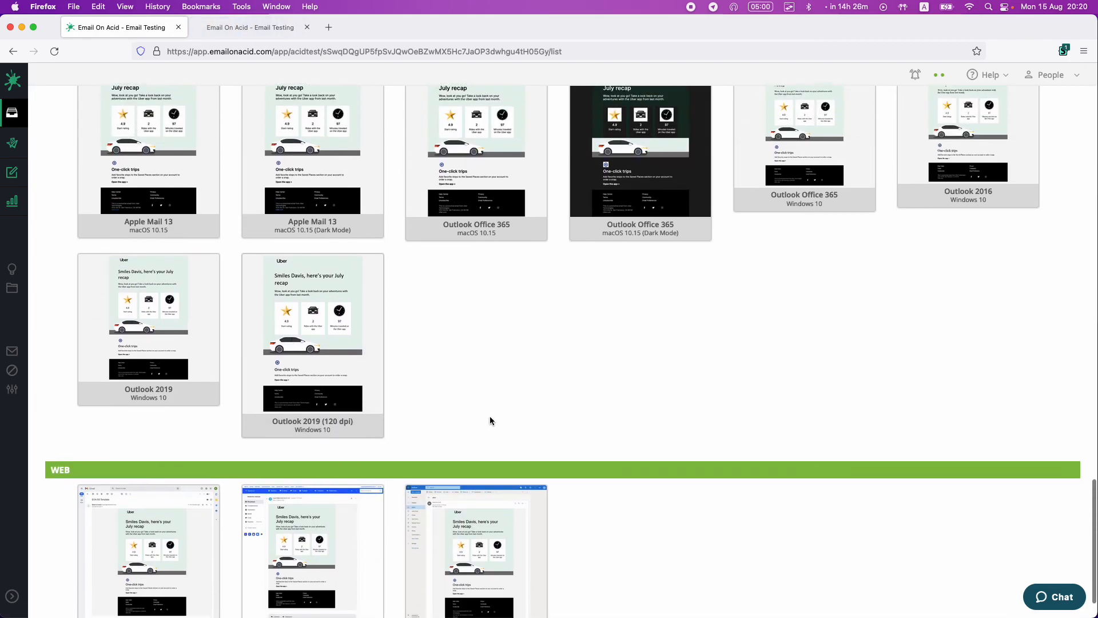
{"action": "scroll", "coordinate": [490, 420], "scroll_direction": "up", "scroll_amount": 20}
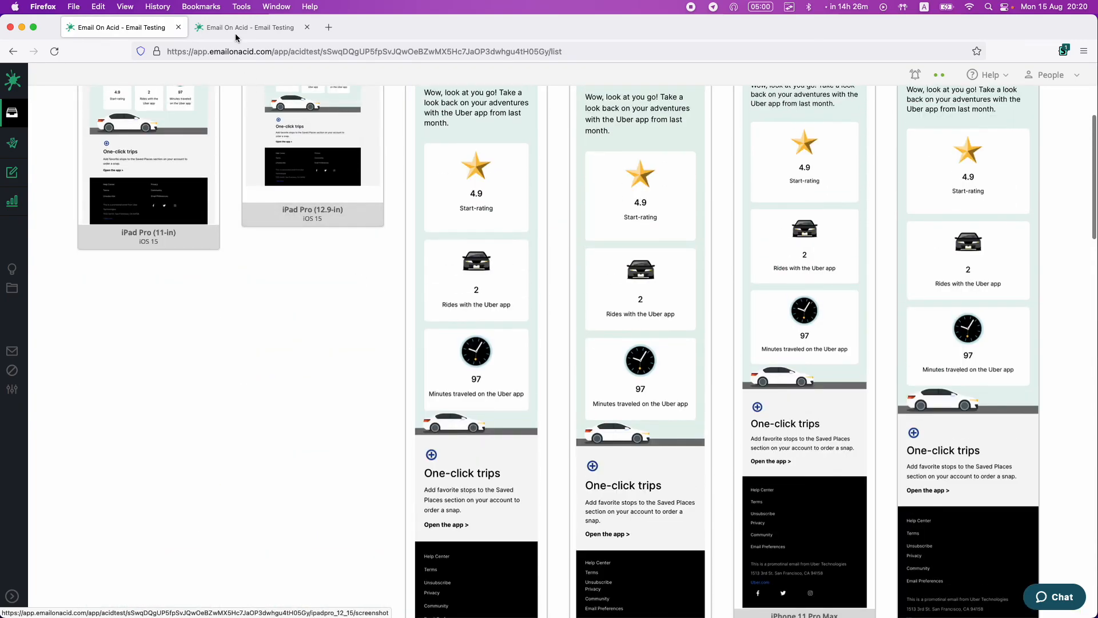
Step: Examine the Outlook 2019 (120 dpi) preview of the Uber email from the header down to the footer
{"action": "left_click", "coordinate": [250, 28]}
{"action": "scroll", "coordinate": [407, 341], "scroll_direction": "down", "scroll_amount": 10}
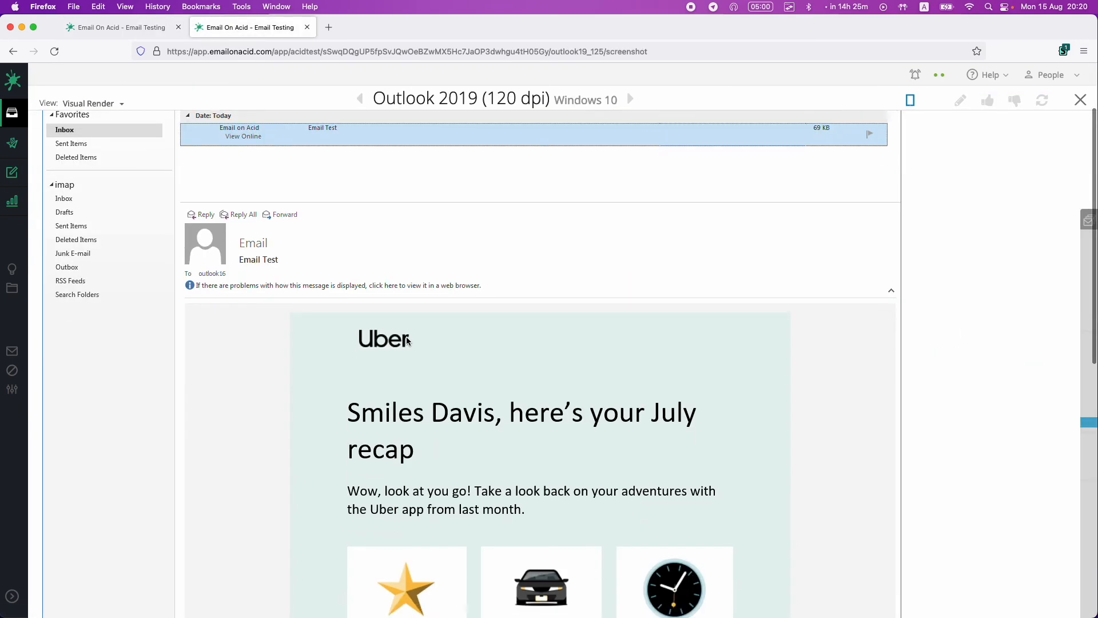
{"action": "scroll", "coordinate": [407, 341], "scroll_direction": "down", "scroll_amount": 5}
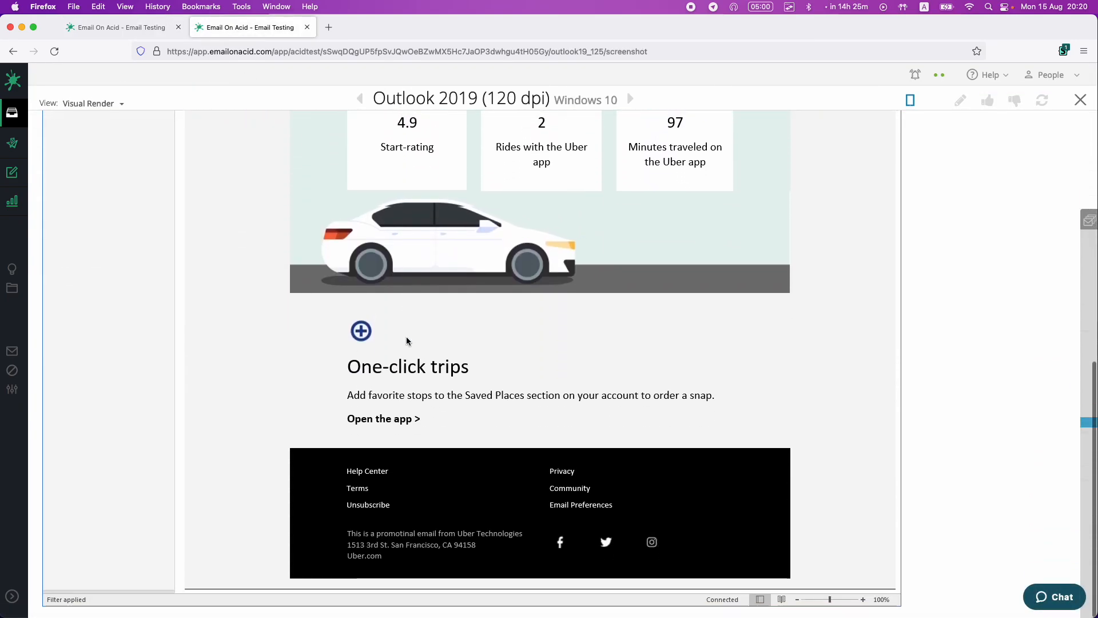
{"action": "scroll", "coordinate": [407, 341], "scroll_direction": "up", "scroll_amount": 9}
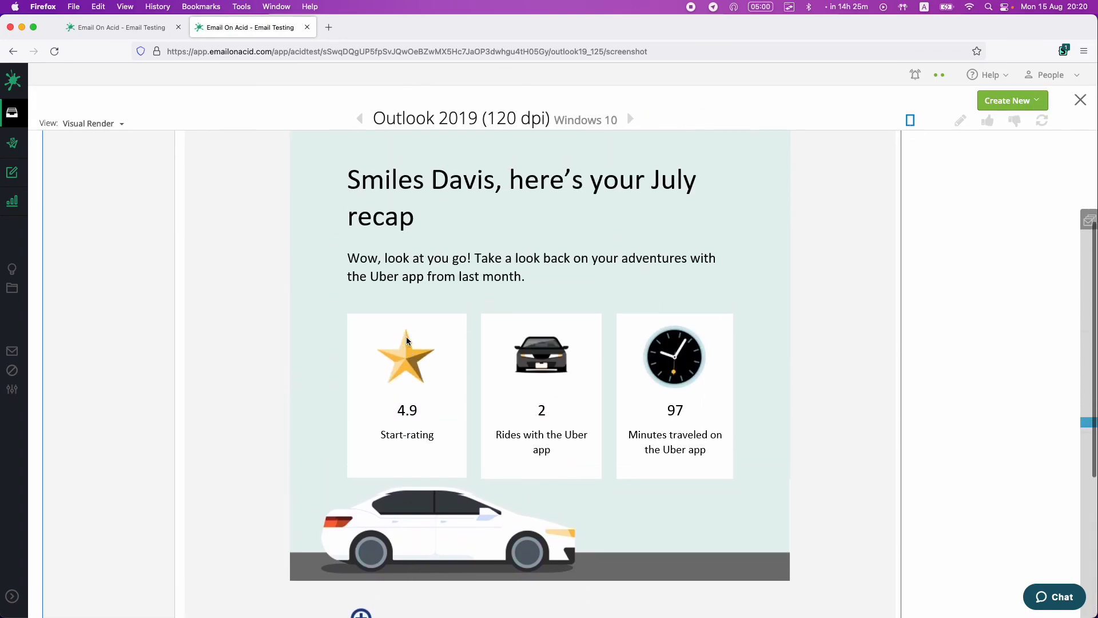
{"action": "scroll", "coordinate": [407, 341], "scroll_direction": "up", "scroll_amount": 4}
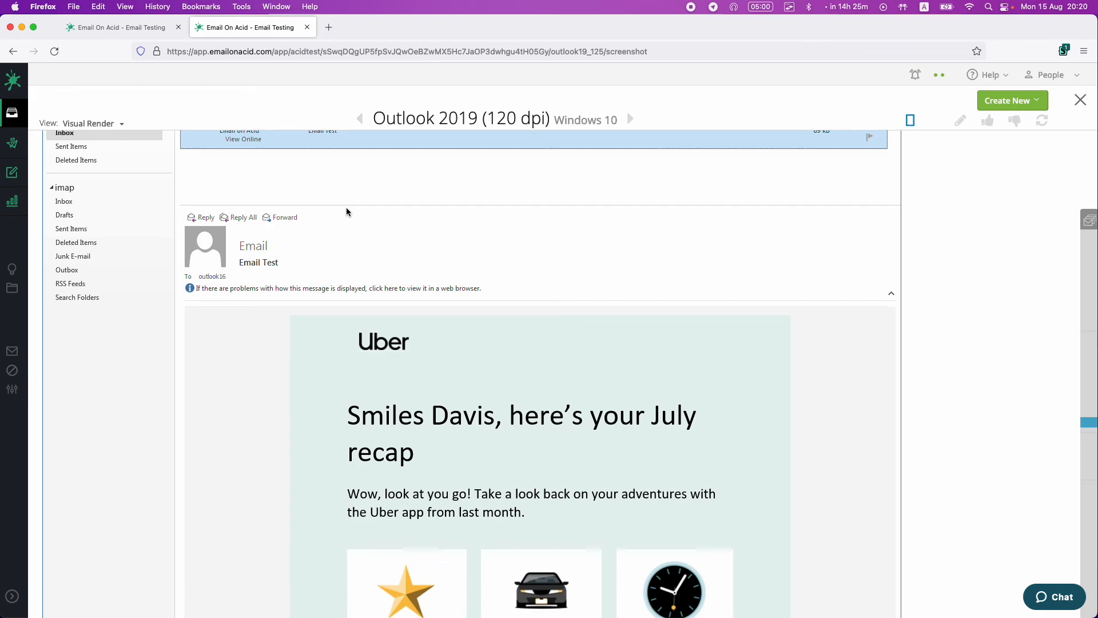
Step: Switch back to Figma, close the Marka Email Generator plugin, and view the original and rebuilt email designs alongside their source assets
{"action": "key", "text": "ctrl+Left"}
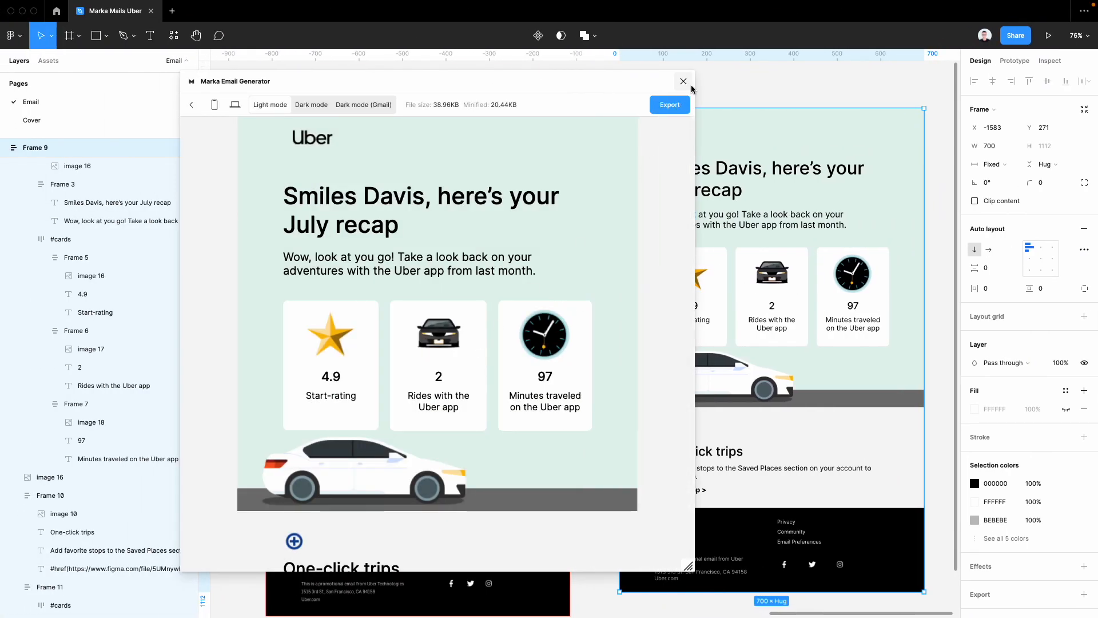
{"action": "left_click", "coordinate": [683, 82]}
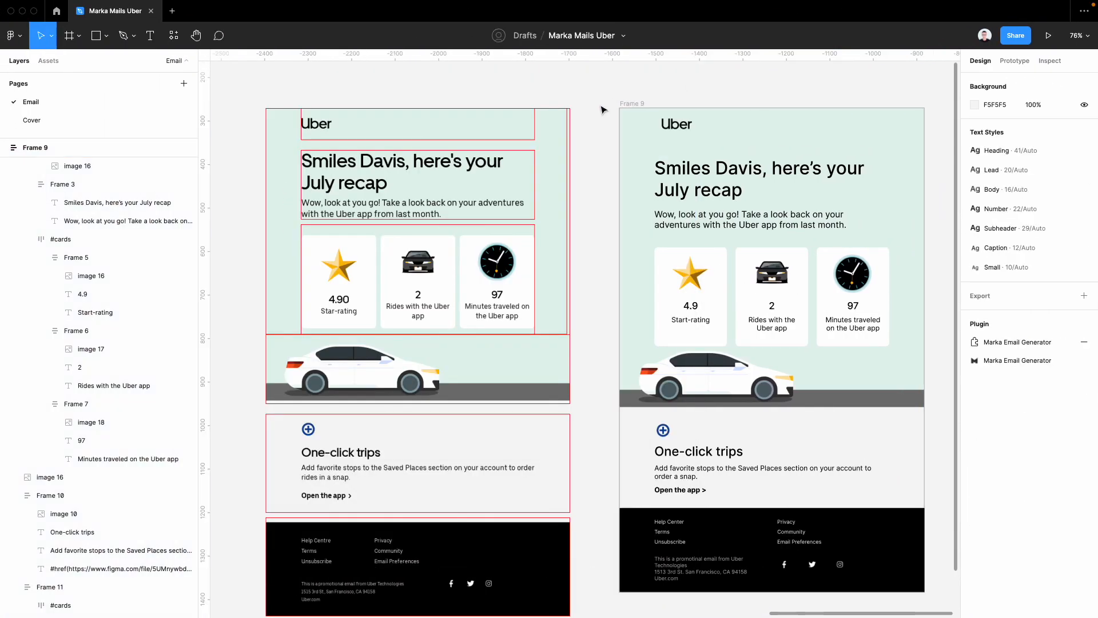
{"action": "scroll", "coordinate": [603, 109], "scroll_direction": "down", "scroll_amount": 10}
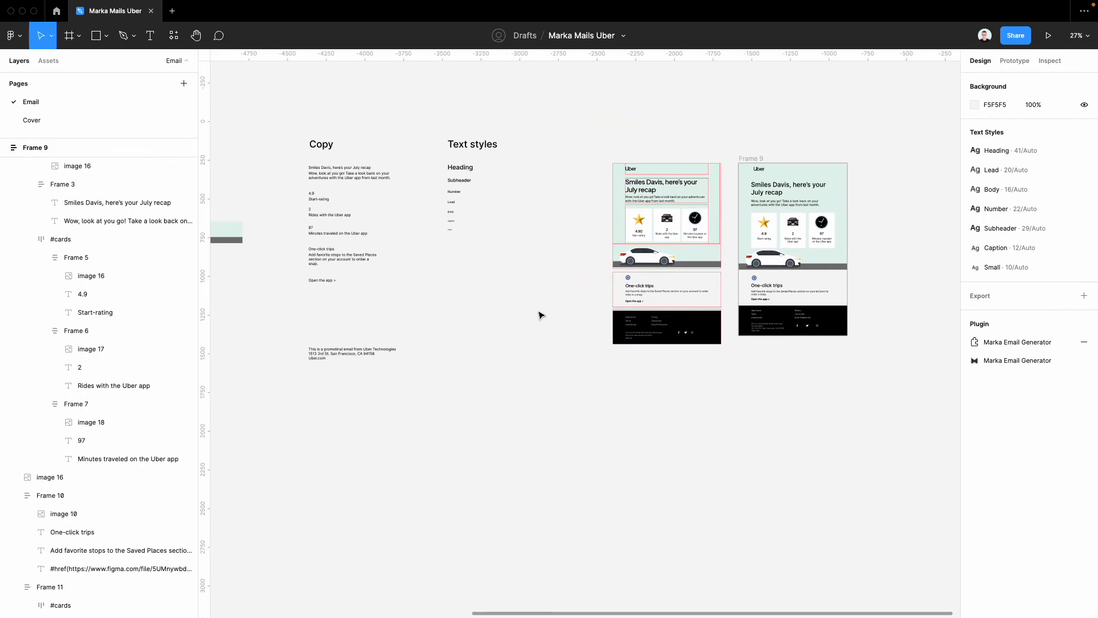
{"action": "scroll", "coordinate": [541, 315], "scroll_direction": "down", "scroll_amount": 3}
{"action": "mouse_move", "coordinate": [580, 4]}
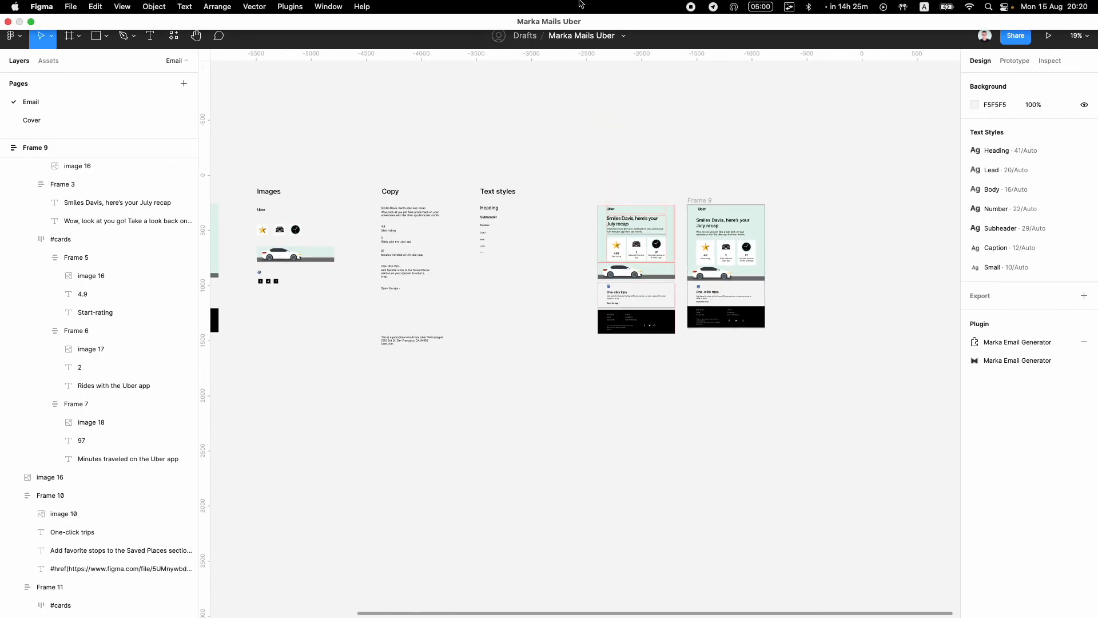